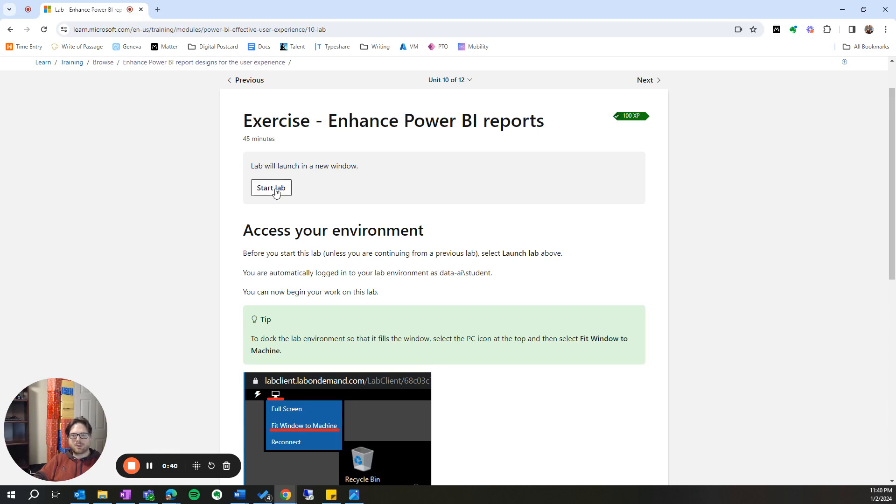
- Enlarge the lab window and sign in to the virtual machine as Student with the account password
{"action": "left_click_drag", "start_coordinate": [895, 51], "coordinate": [553, 51]}
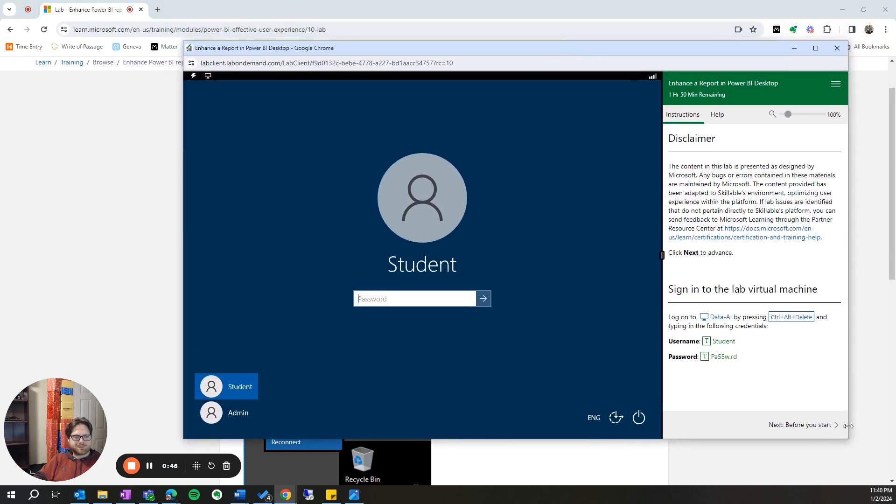
{"action": "left_click_drag", "start_coordinate": [848, 439], "coordinate": [880, 470]}
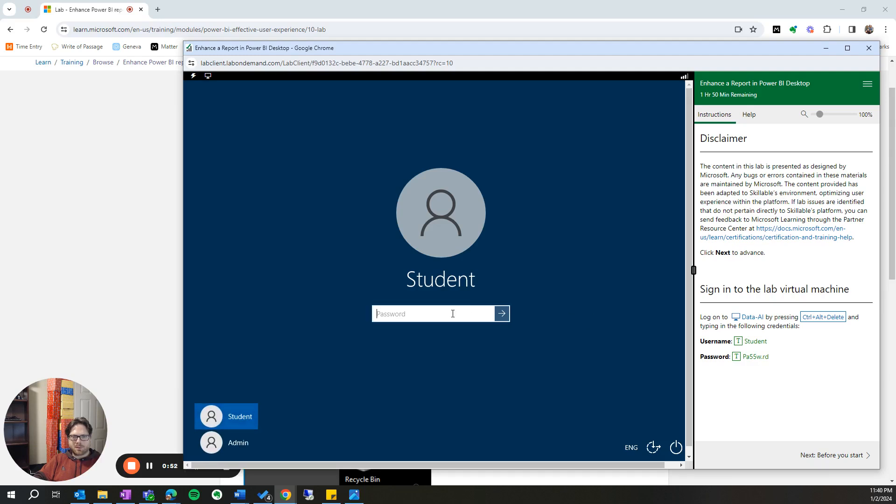
{"action": "left_click", "coordinate": [745, 360]}
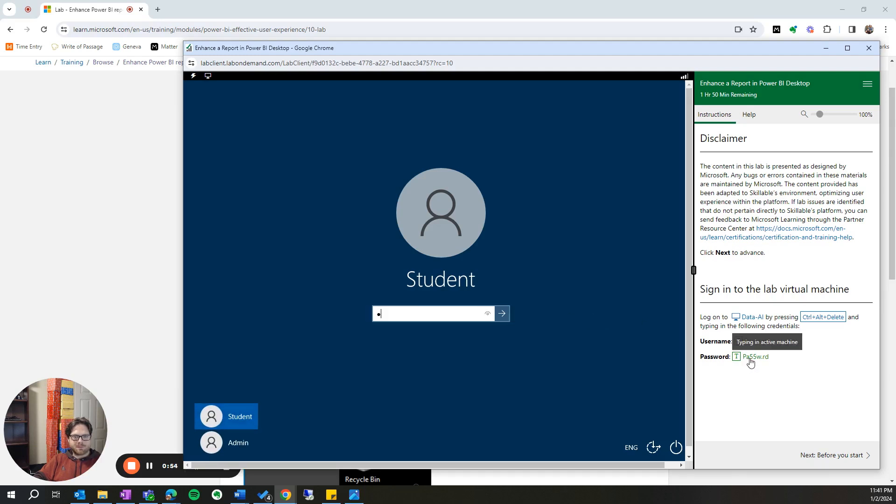
{"action": "left_click", "coordinate": [501, 313]}
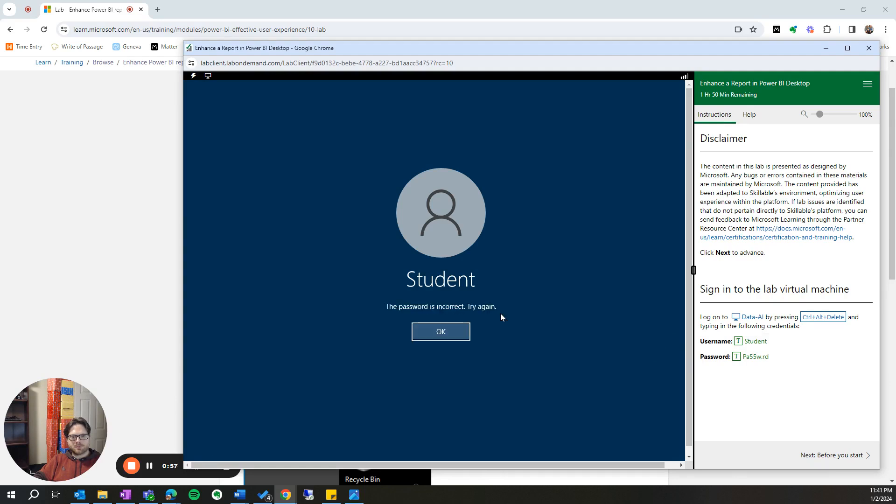
{"action": "left_click", "coordinate": [449, 334]}
{"action": "left_click", "coordinate": [742, 360]}
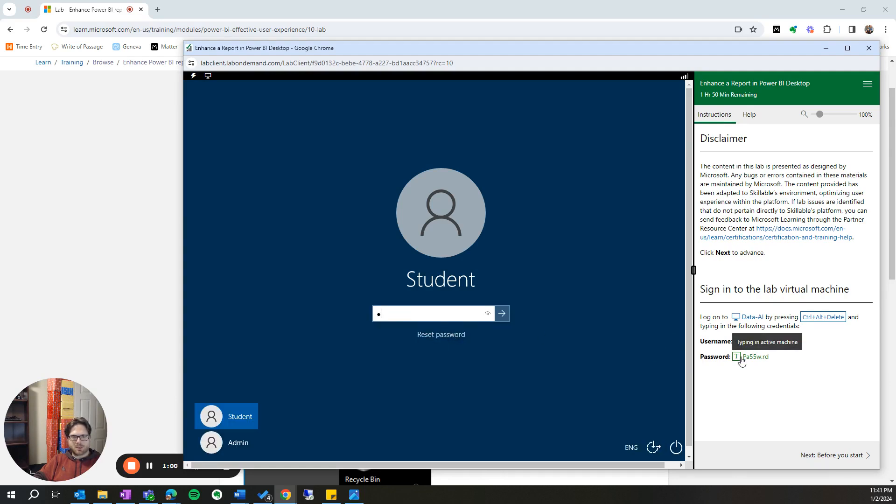
{"action": "left_click", "coordinate": [501, 311]}
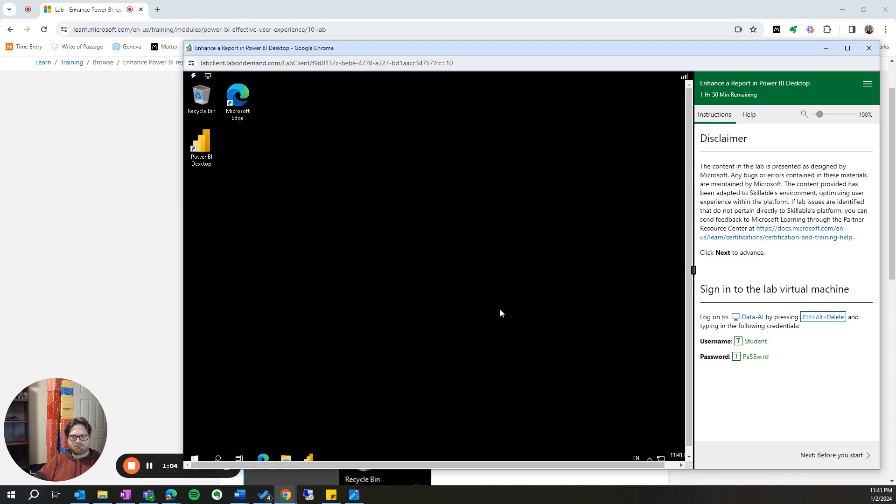
- Download the lab files to the D:\ drive and open the lab instructions at the "Get started – Sign in" section
{"action": "left_click", "coordinate": [832, 455]}
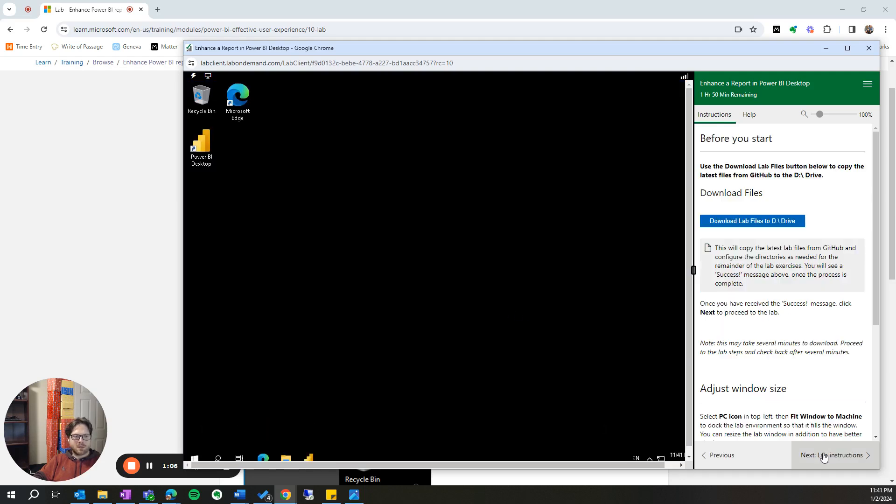
{"action": "left_click", "coordinate": [743, 227]}
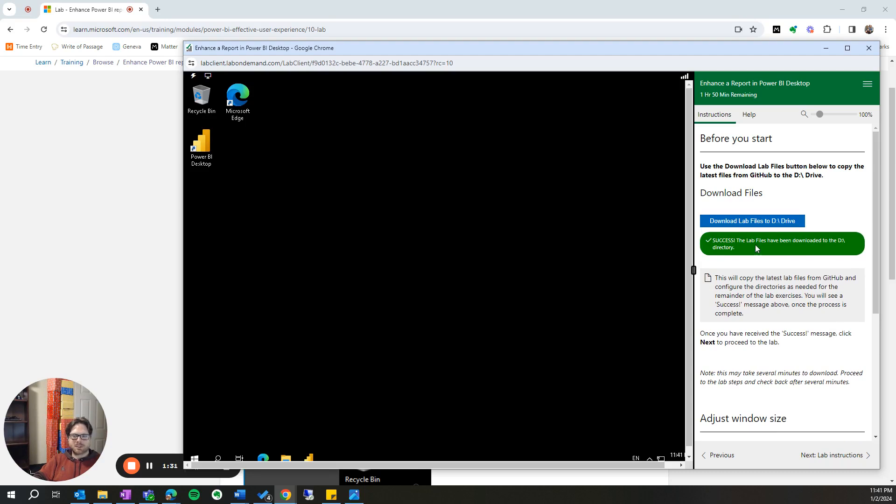
{"action": "left_click", "coordinate": [842, 457]}
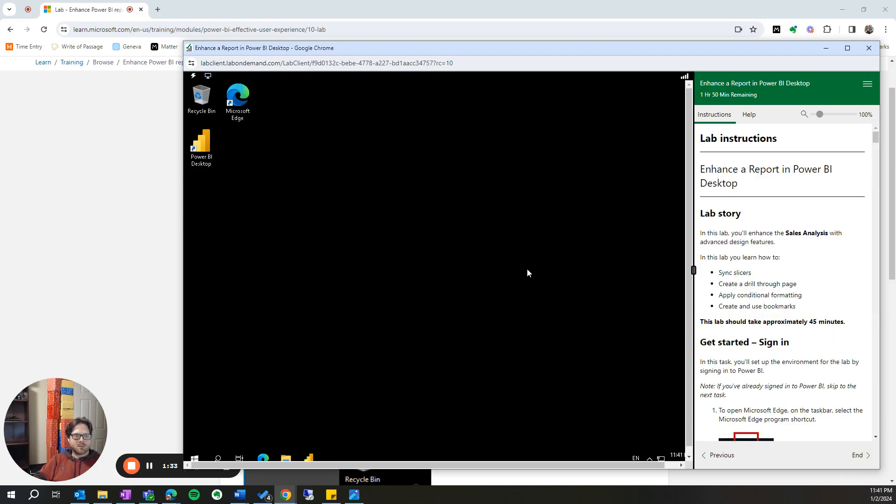
{"action": "scroll", "coordinate": [747, 321], "scroll_direction": "down", "scroll_amount": 1}
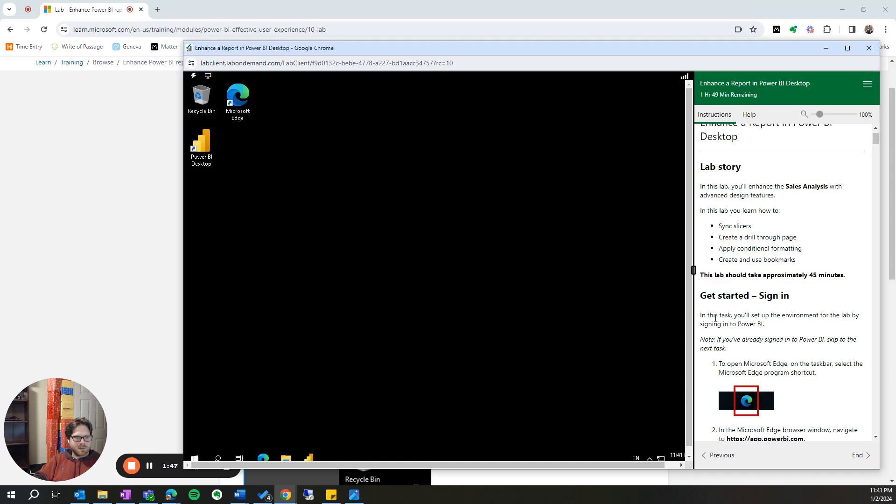
{"action": "left_click_drag", "start_coordinate": [717, 318], "coordinate": [770, 328]}
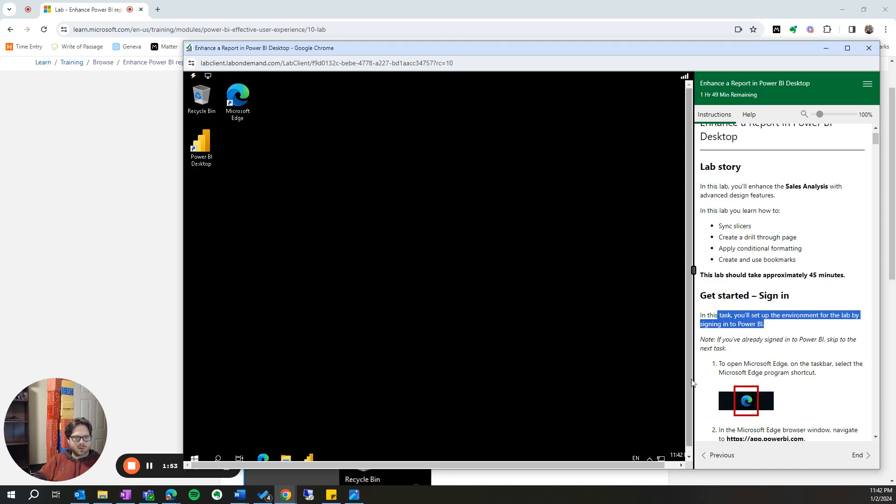
- Open Microsoft Edge in the virtual machine, accept the personalization notice and go to app.powerbi.com
{"action": "left_click", "coordinate": [264, 460]}
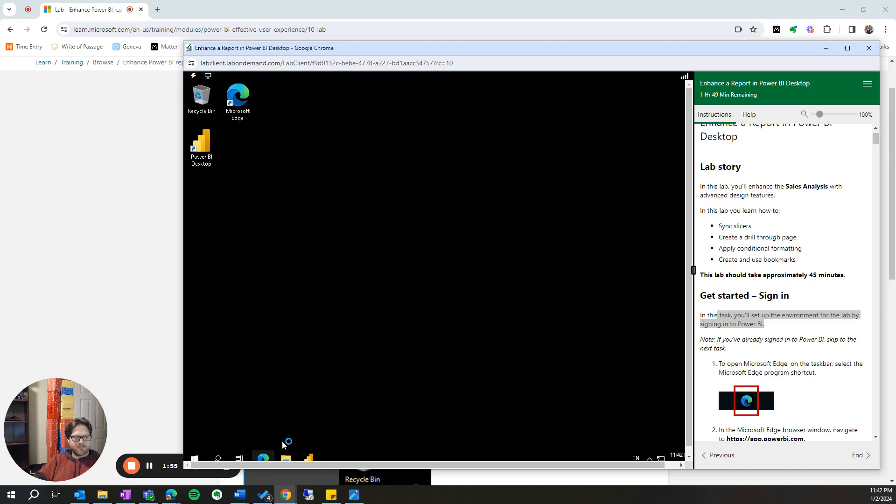
{"action": "scroll", "coordinate": [804, 396], "scroll_direction": "down", "scroll_amount": 1}
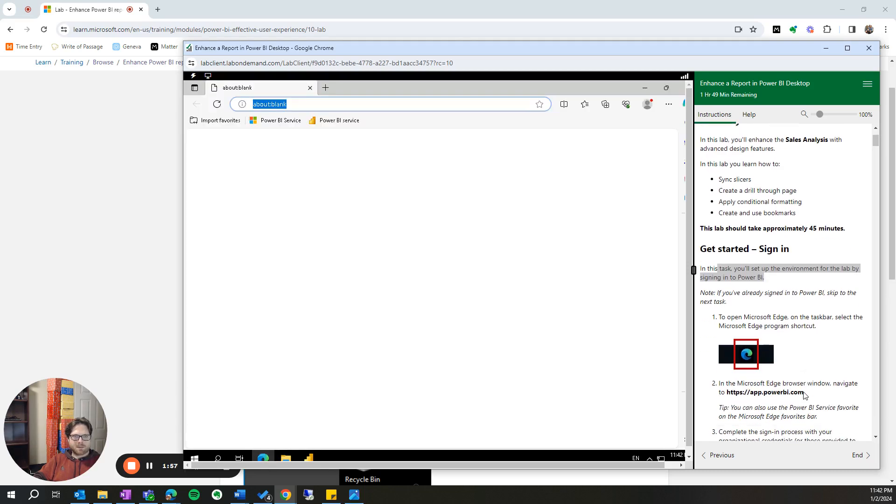
{"action": "type", "text": "a"}
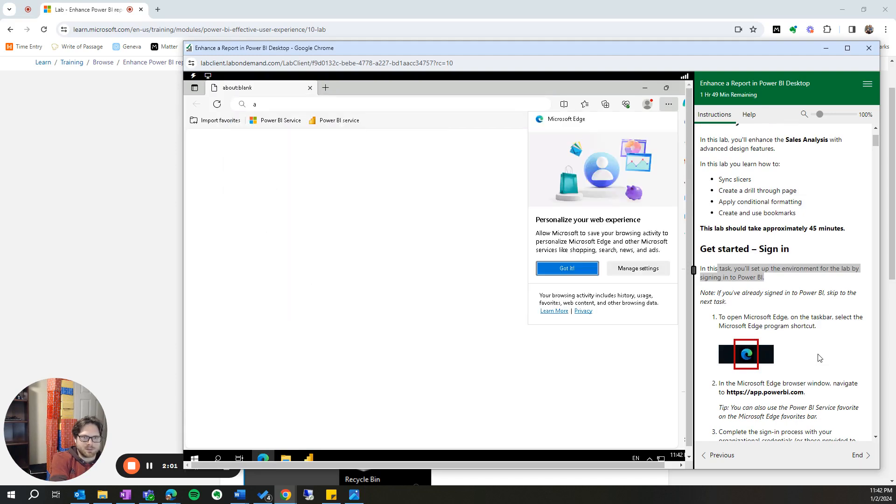
{"action": "left_click", "coordinate": [579, 269]}
{"action": "type", "text": "a"}
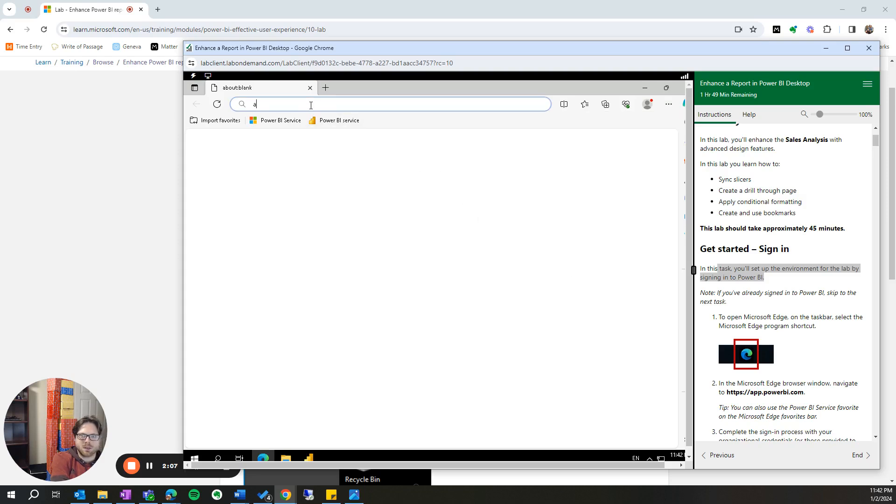
{"action": "type", "text": "pp"}
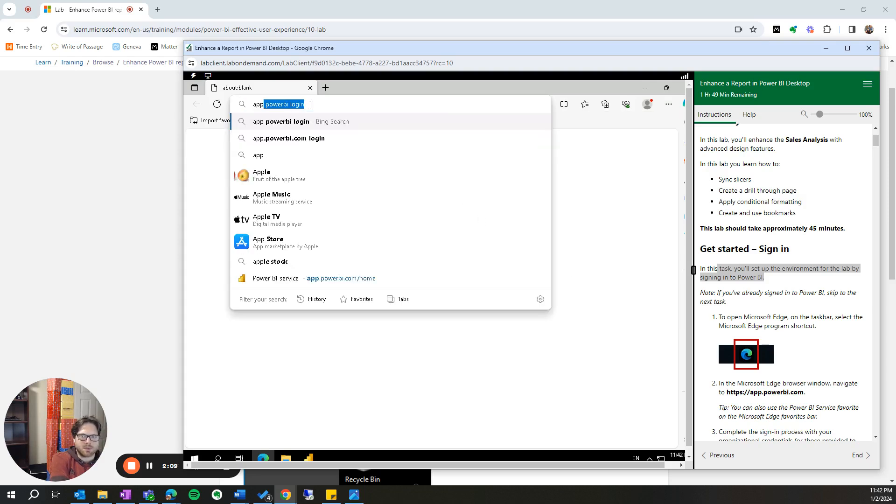
{"action": "type", "text": "."}
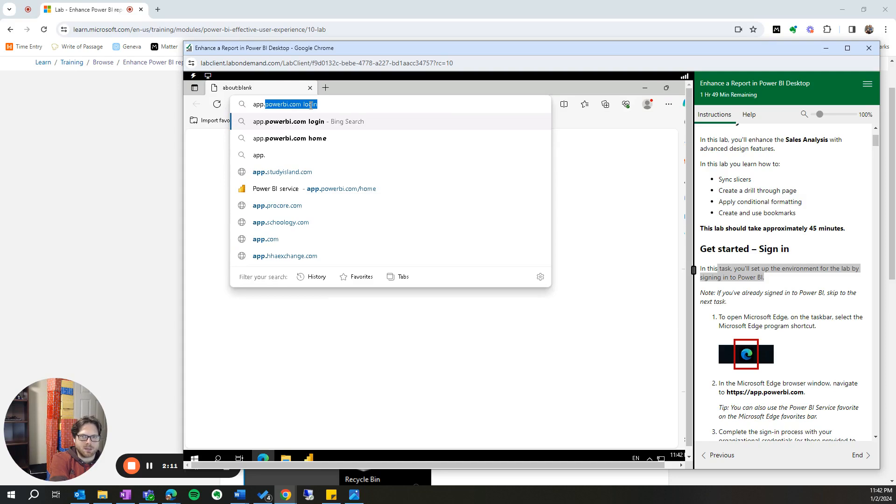
{"action": "type", "text": "powerbi.com"}
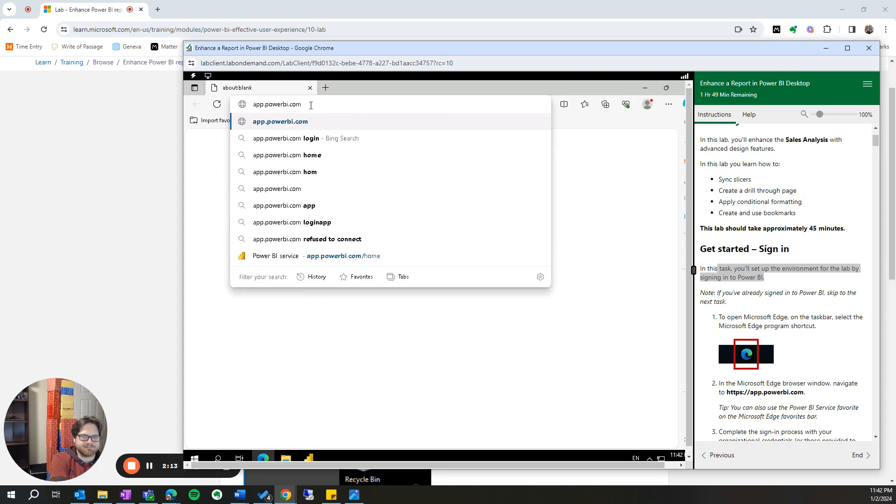
{"action": "key", "text": "Return"}
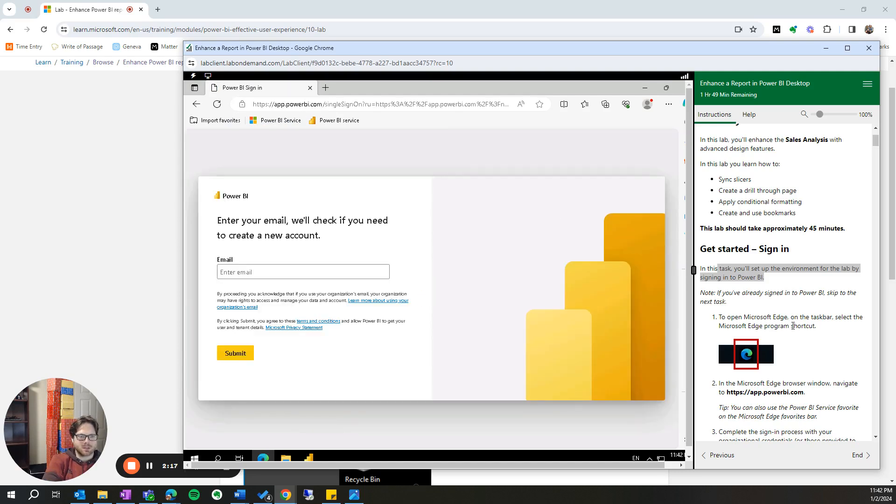
- Submit the organizational e-mail address on the Power BI sign-in page
{"action": "scroll", "coordinate": [806, 344], "scroll_direction": "down", "scroll_amount": 2}
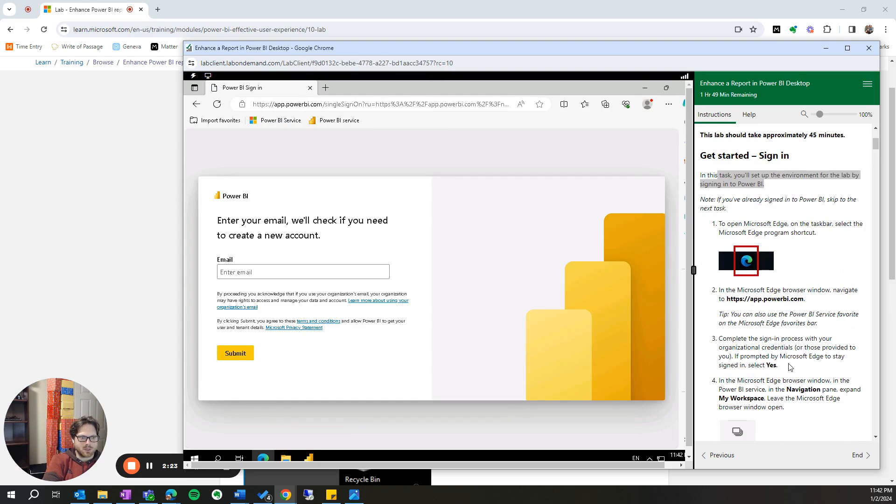
{"action": "left_click", "coordinate": [278, 271]}
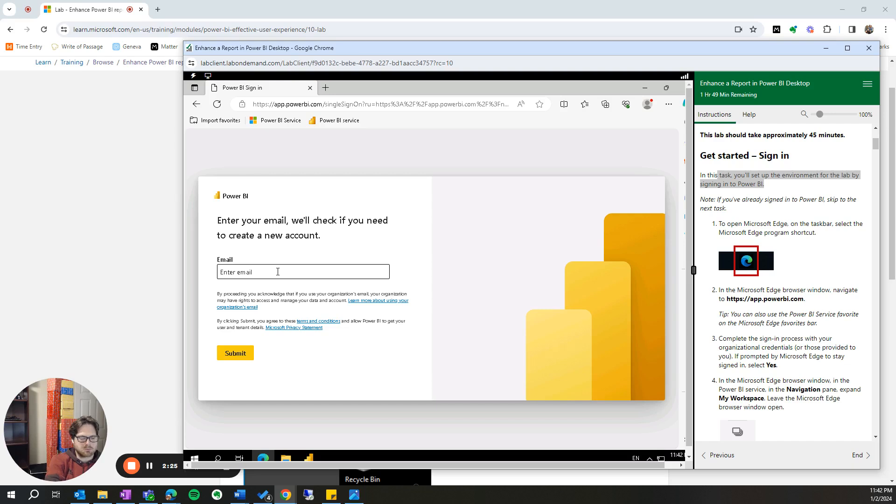
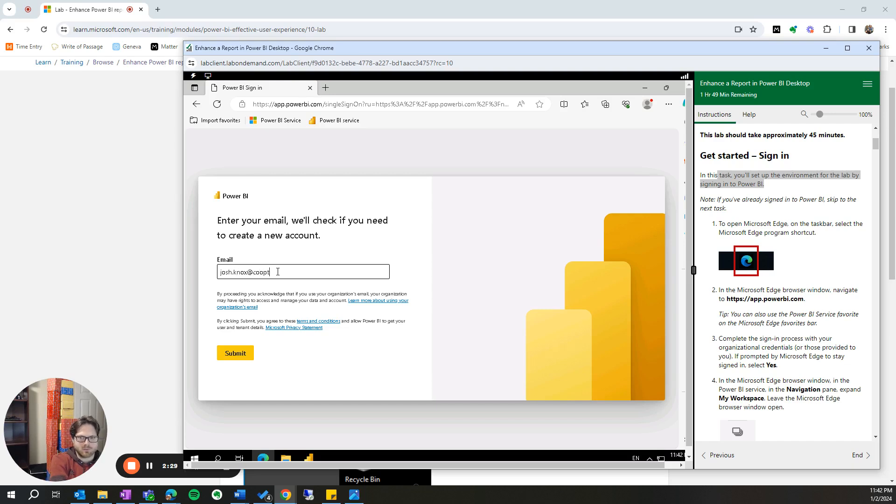
{"action": "left_click", "coordinate": [234, 357]}
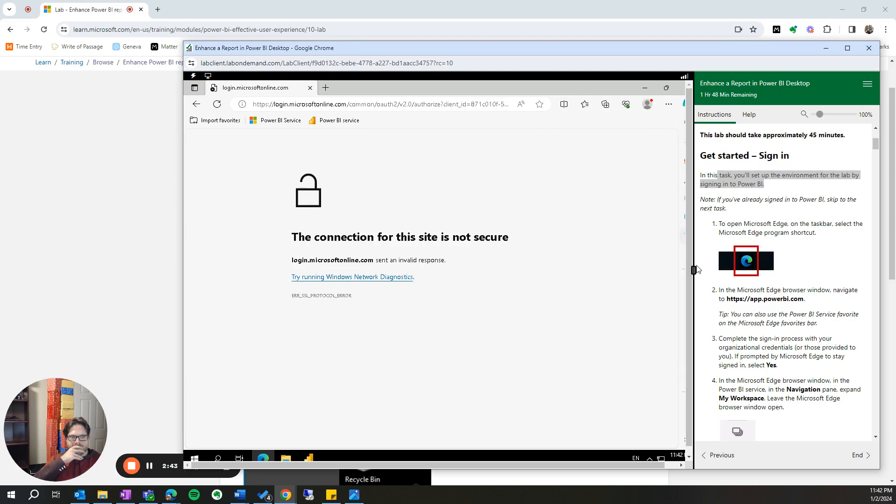
- Fit the lab window to the virtual machine's screen
{"action": "left_click", "coordinate": [209, 77]}
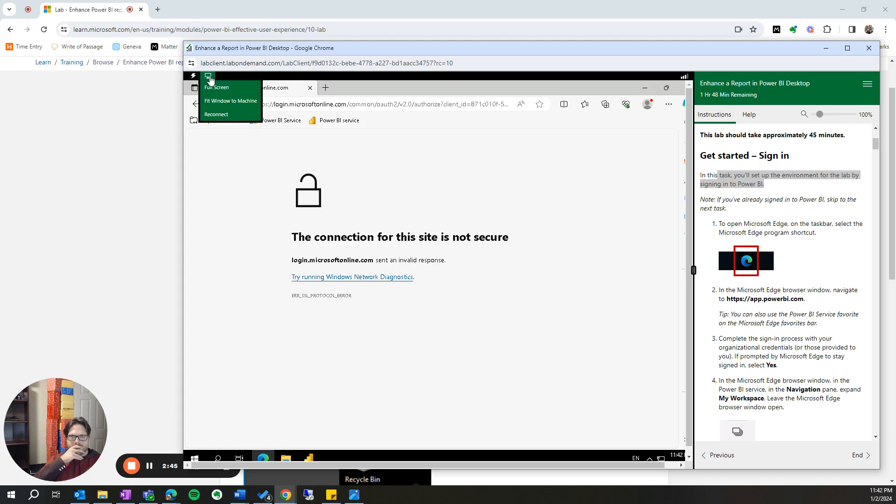
{"action": "left_click", "coordinate": [218, 104]}
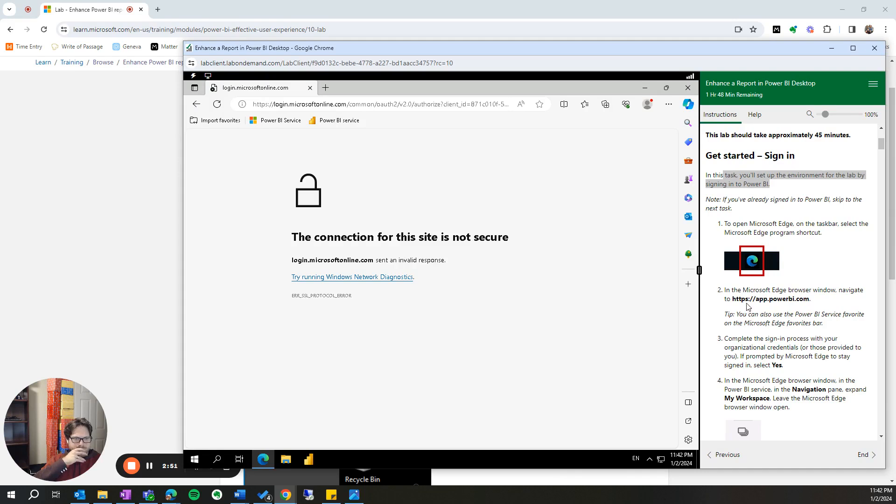
{"action": "scroll", "coordinate": [767, 301], "scroll_direction": "up", "scroll_amount": 2}
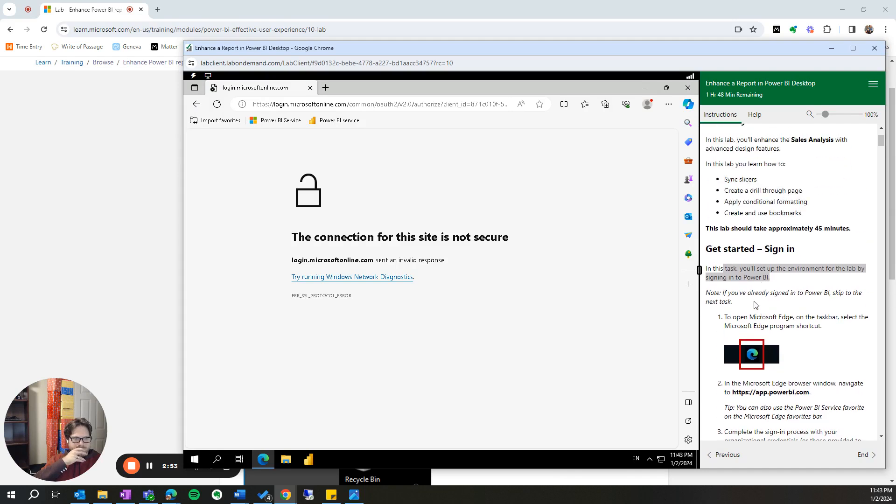
- Retry the Power BI sign-in, run Windows Network Diagnostics on the connection error and close the troubleshooter
{"action": "left_click", "coordinate": [197, 105]}
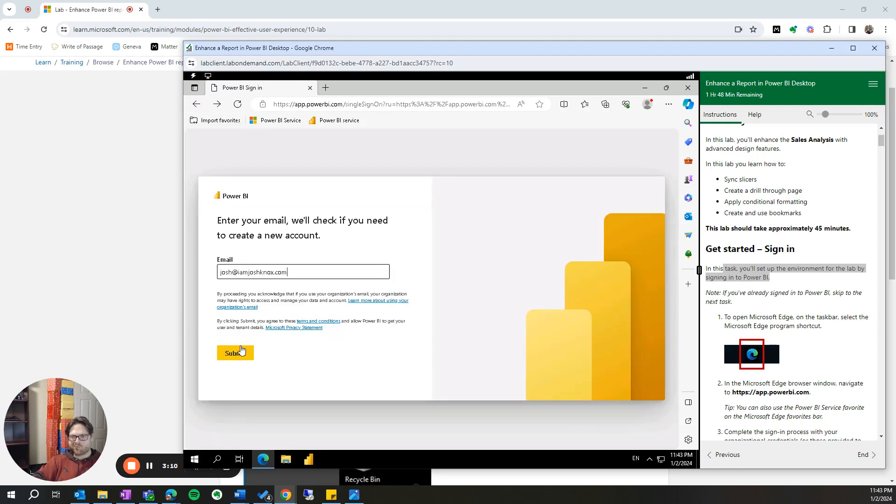
{"action": "left_click", "coordinate": [238, 356]}
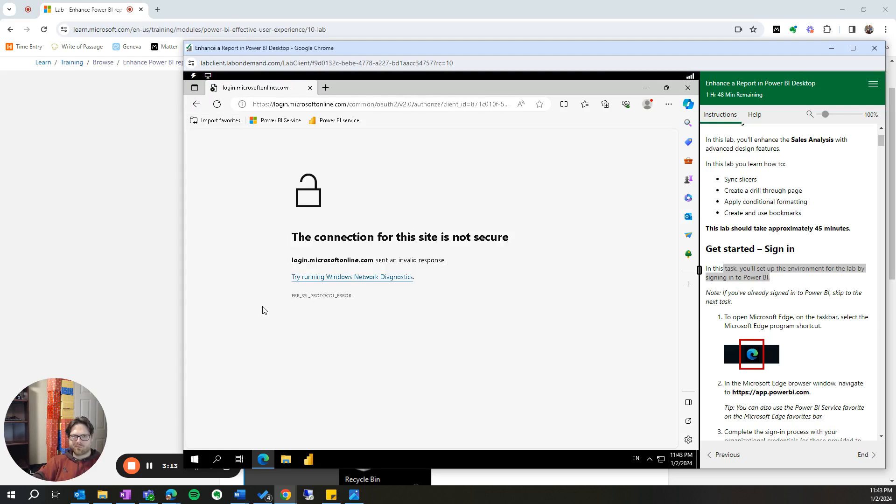
{"action": "left_click", "coordinate": [348, 279]}
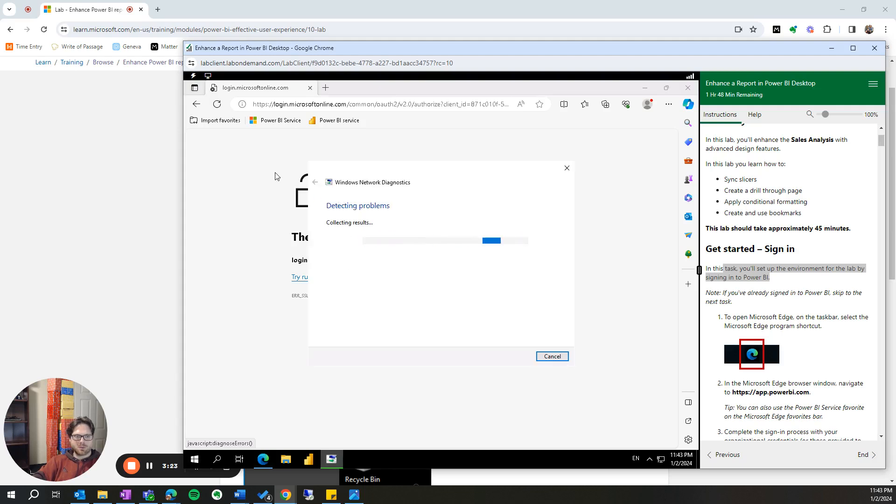
{"action": "scroll", "coordinate": [809, 329], "scroll_direction": "down", "scroll_amount": 3}
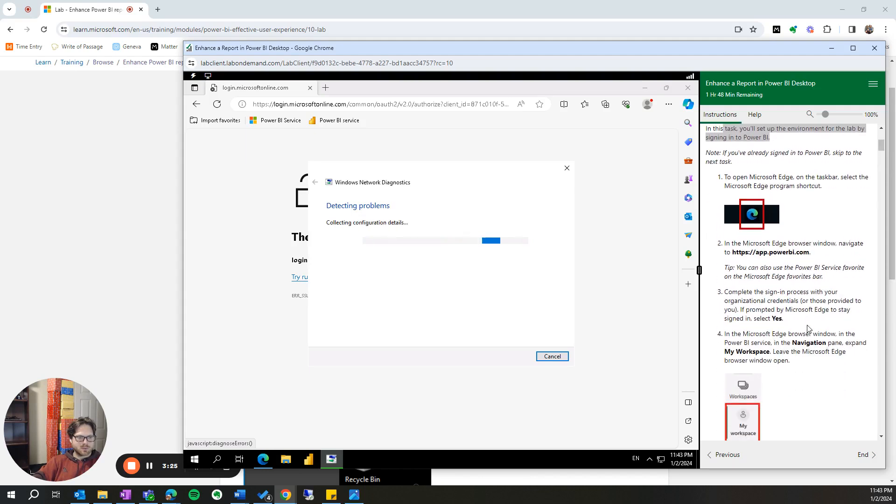
{"action": "scroll", "coordinate": [803, 330], "scroll_direction": "down", "scroll_amount": 2}
{"action": "scroll", "coordinate": [802, 330], "scroll_direction": "up", "scroll_amount": 5}
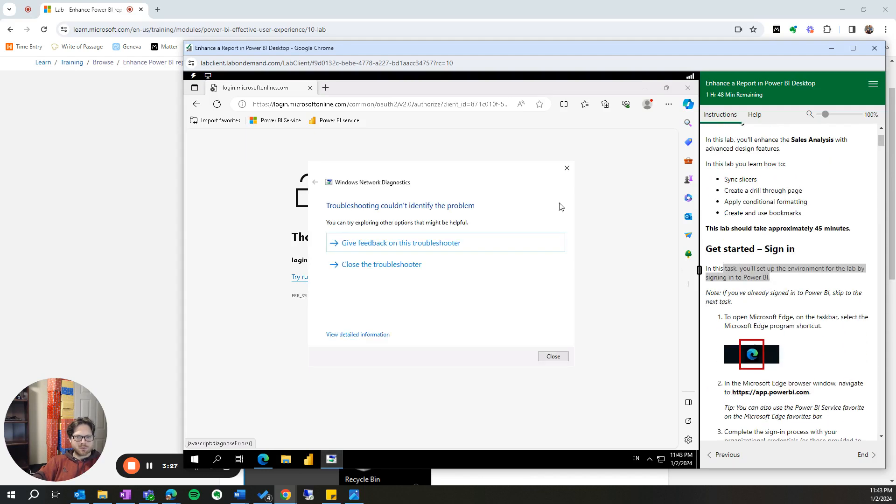
{"action": "left_click", "coordinate": [568, 168]}
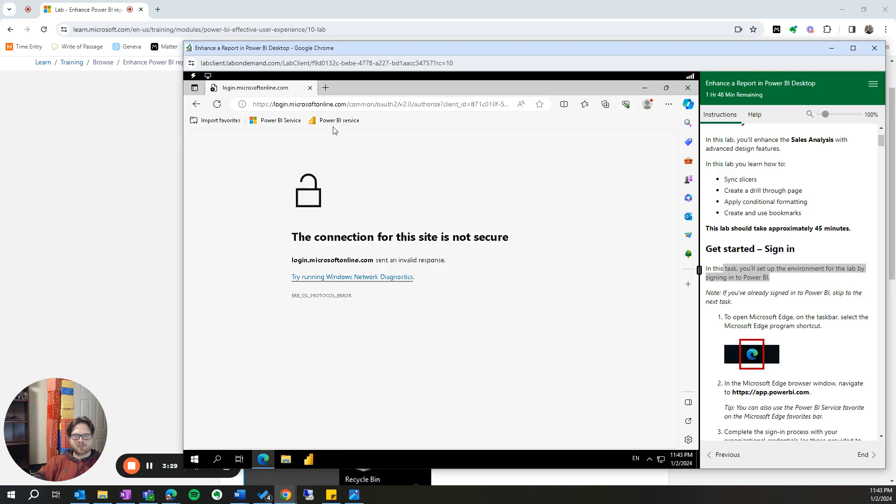
- Open the Power BI Service favorite and dismiss the Edge mobile app offer
{"action": "left_click", "coordinate": [291, 122]}
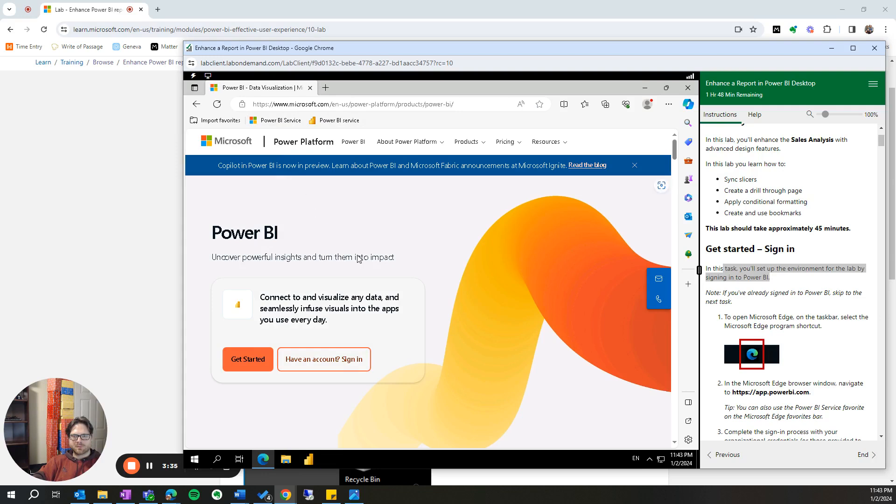
{"action": "left_click", "coordinate": [507, 233]}
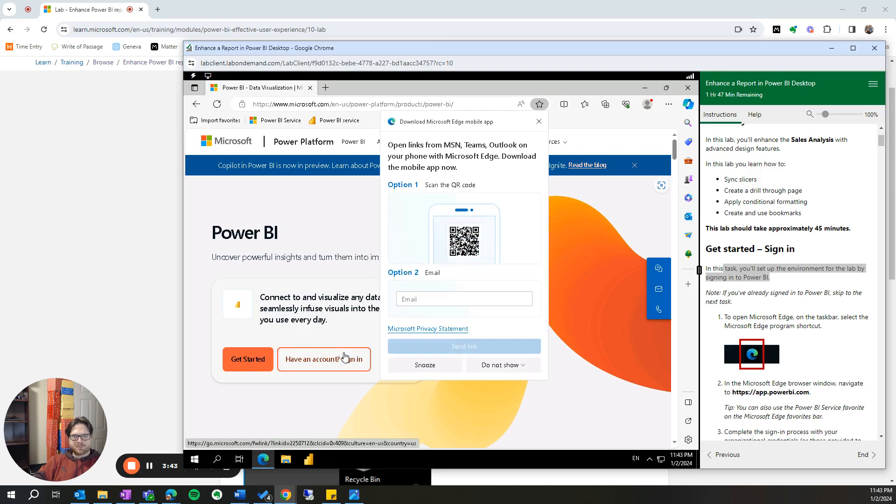
{"action": "left_click", "coordinate": [539, 121]}
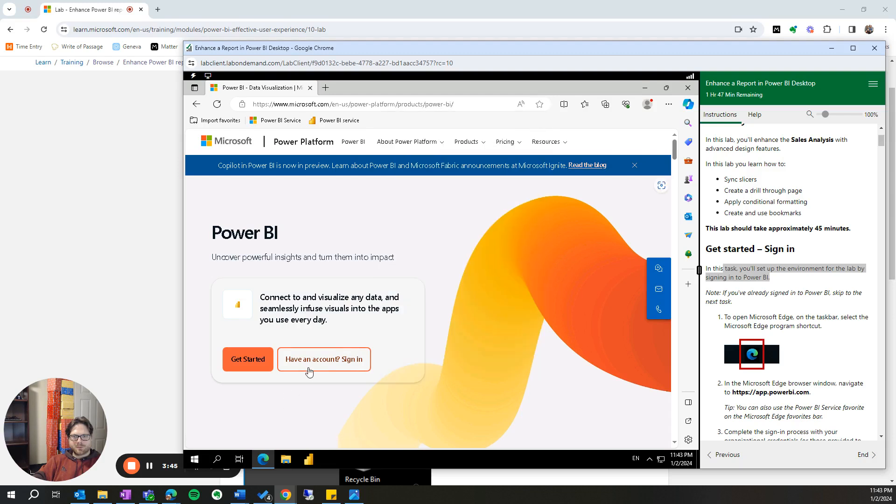
- Try to sign in from the Power BI product page and read the sign-in and My Workspace steps in the lab instructions
{"action": "left_click", "coordinate": [313, 367]}
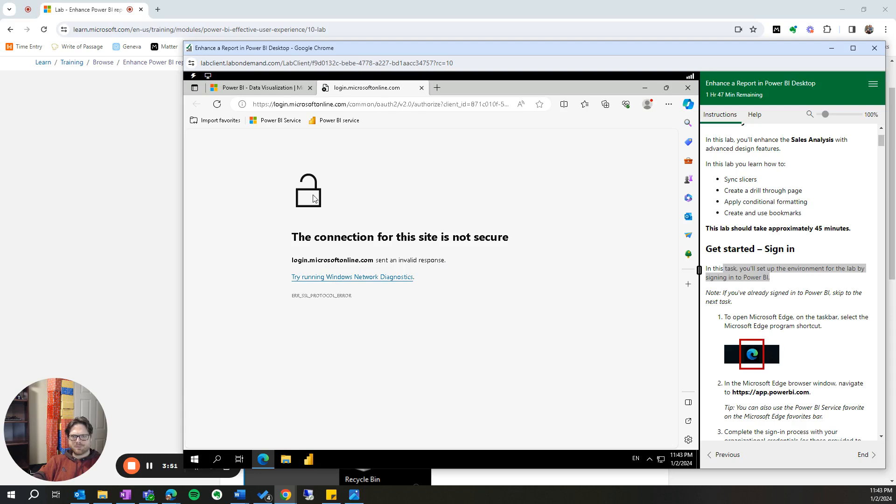
{"action": "scroll", "coordinate": [837, 382], "scroll_direction": "down", "scroll_amount": 3}
{"action": "scroll", "coordinate": [837, 382], "scroll_direction": "up", "scroll_amount": 1}
{"action": "left_click_drag", "start_coordinate": [790, 366], "coordinate": [718, 338]}
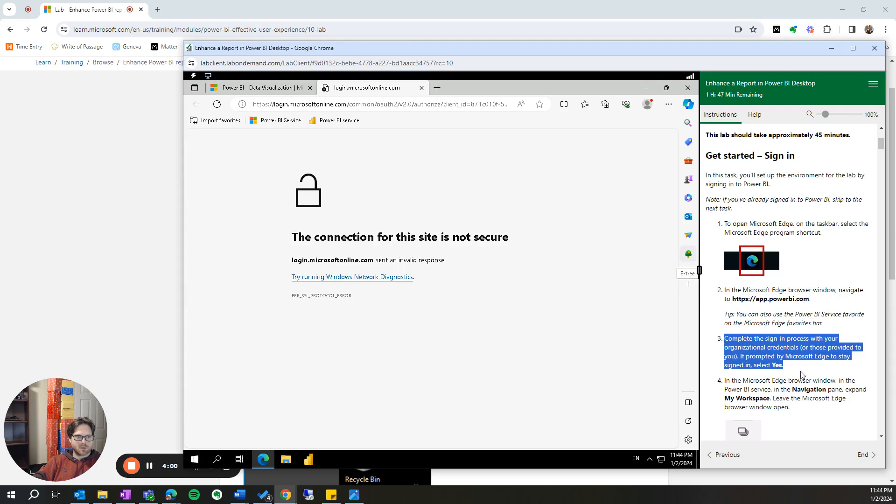
{"action": "left_click_drag", "start_coordinate": [808, 414], "coordinate": [751, 381]}
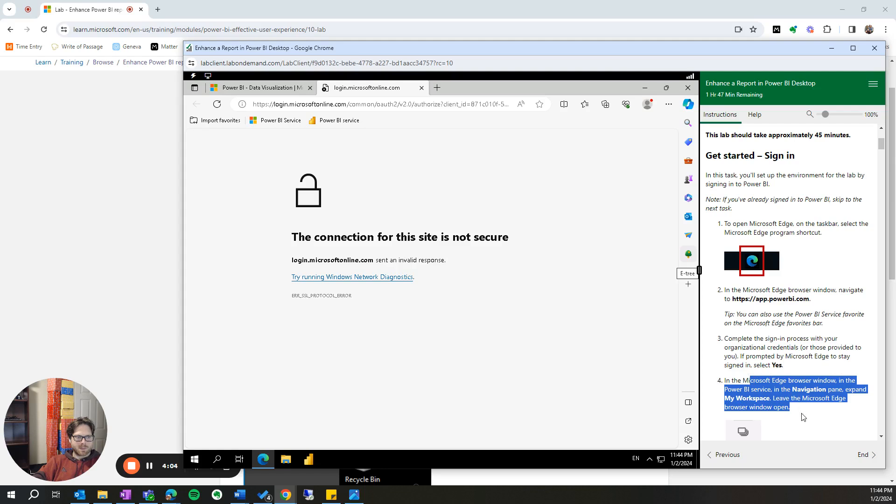
- Try to sign in to the Edge browser profile with the organizational e-mail address and close the connection error
{"action": "left_click", "coordinate": [648, 104]}
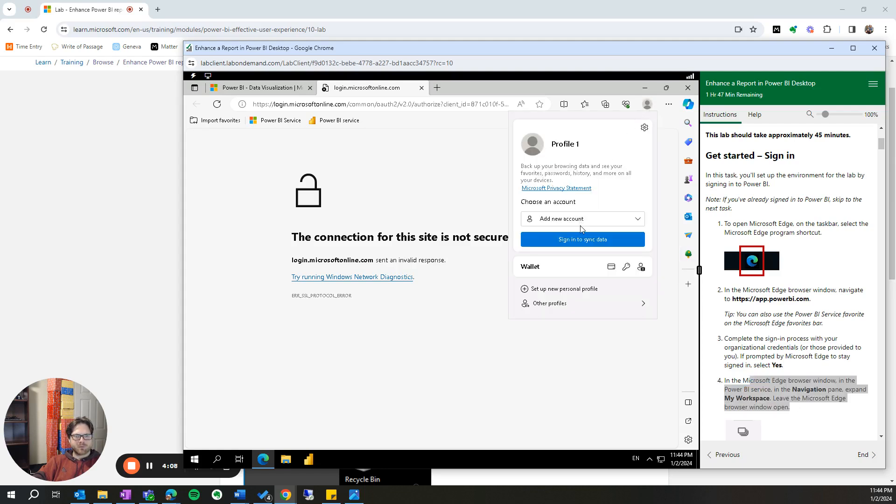
{"action": "left_click", "coordinate": [583, 240]}
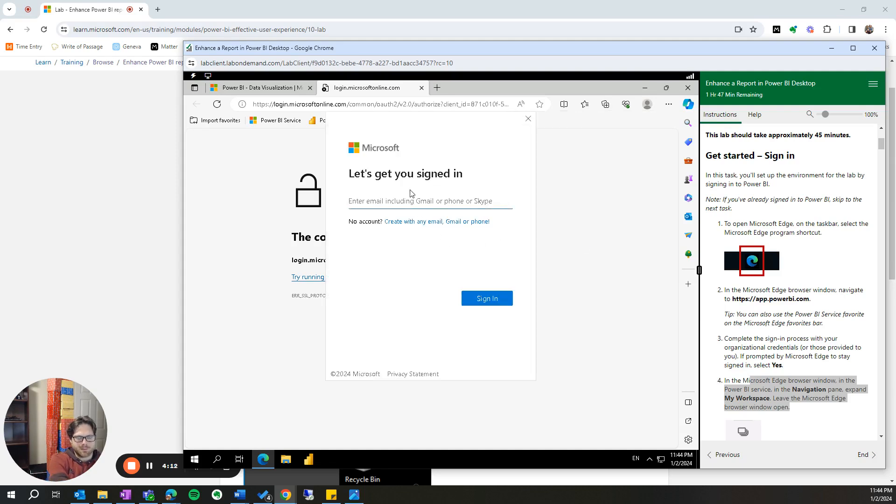
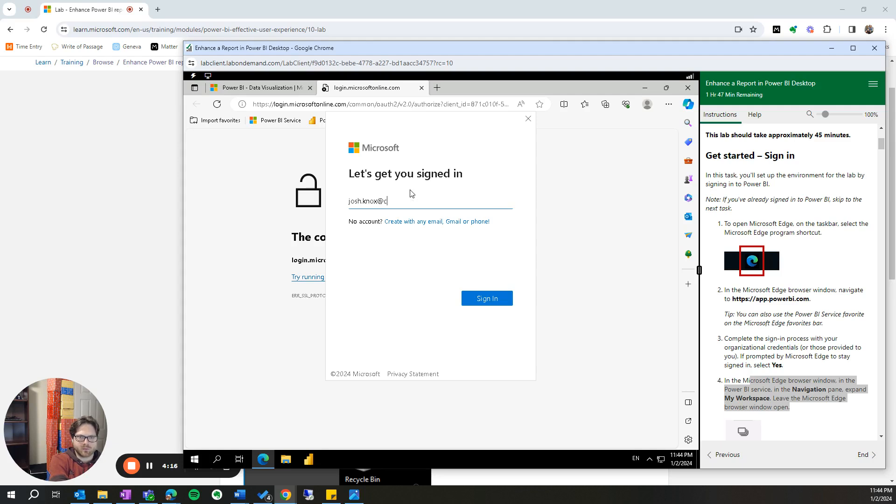
{"action": "key", "text": "Return"}
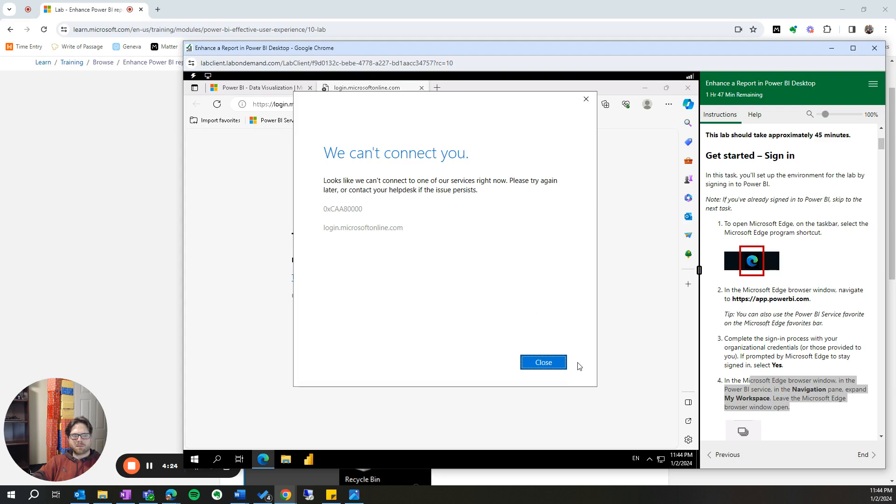
{"action": "left_click", "coordinate": [544, 363]}
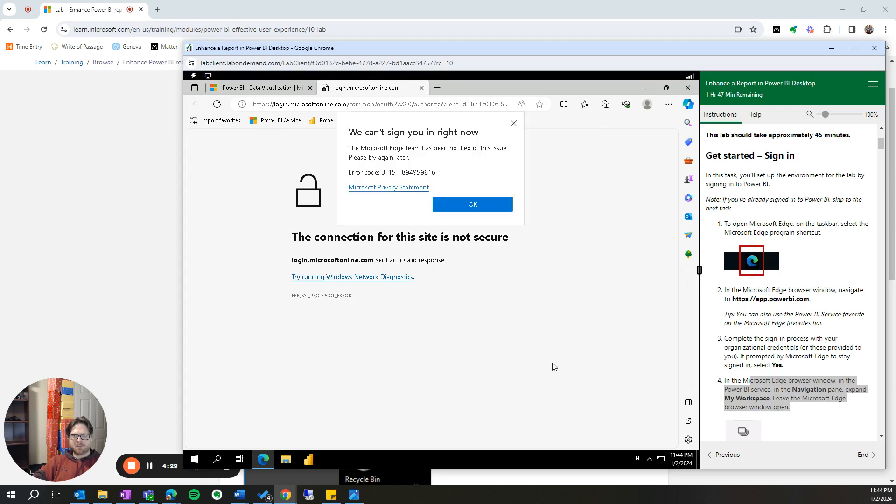
- Try to sign in to OneDrive with the organizational e-mail address and close the OneDrive and Edge sign-in error windows
{"action": "left_click", "coordinate": [651, 460]}
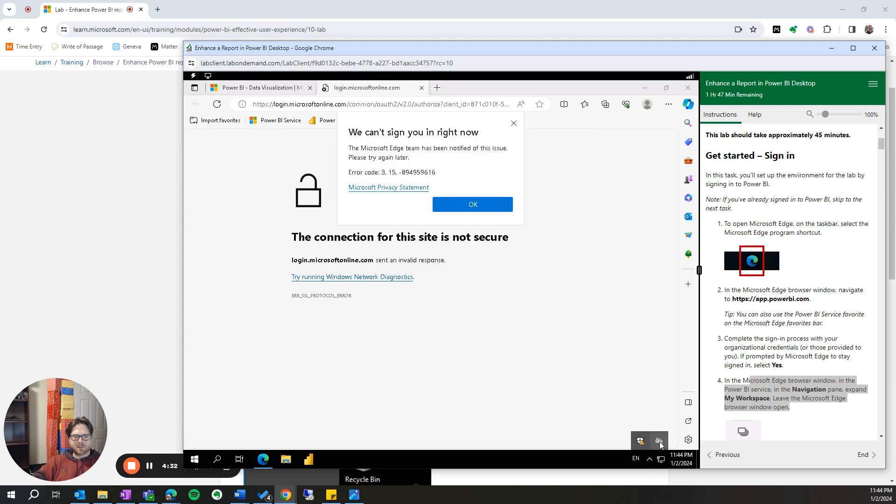
{"action": "left_click", "coordinate": [660, 442]}
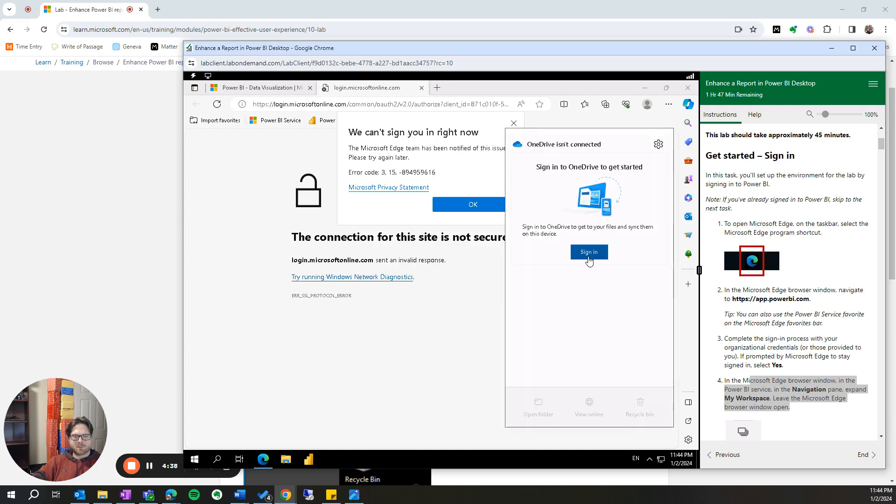
{"action": "left_click", "coordinate": [589, 253]}
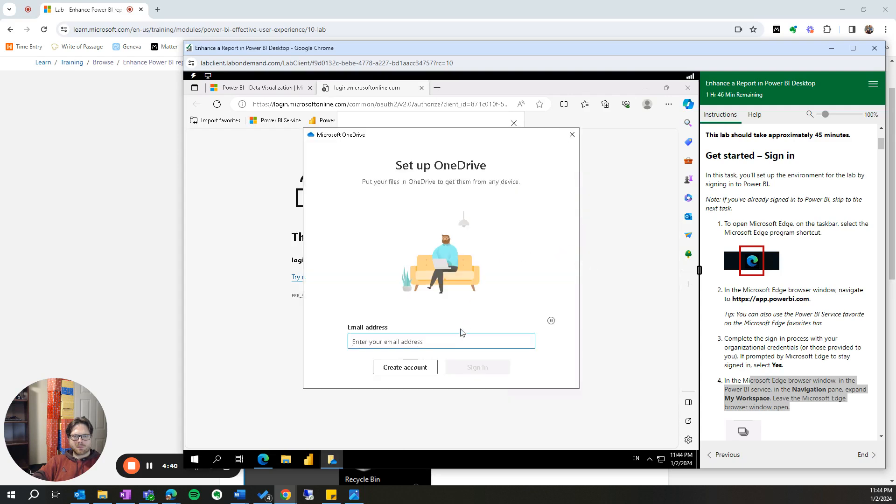
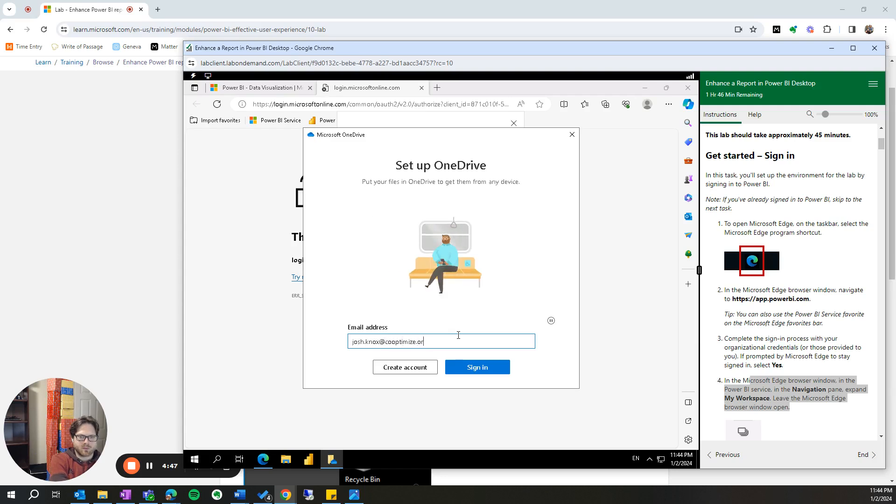
{"action": "key", "text": "Return"}
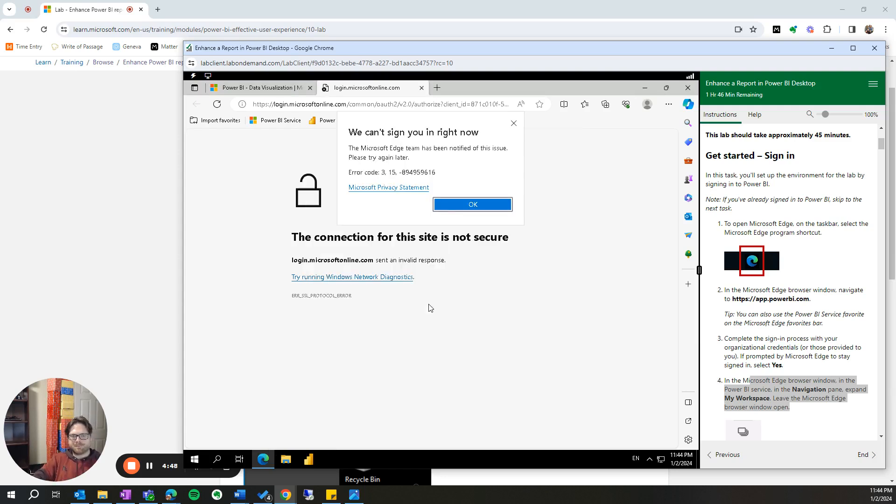
{"action": "left_click", "coordinate": [436, 207]}
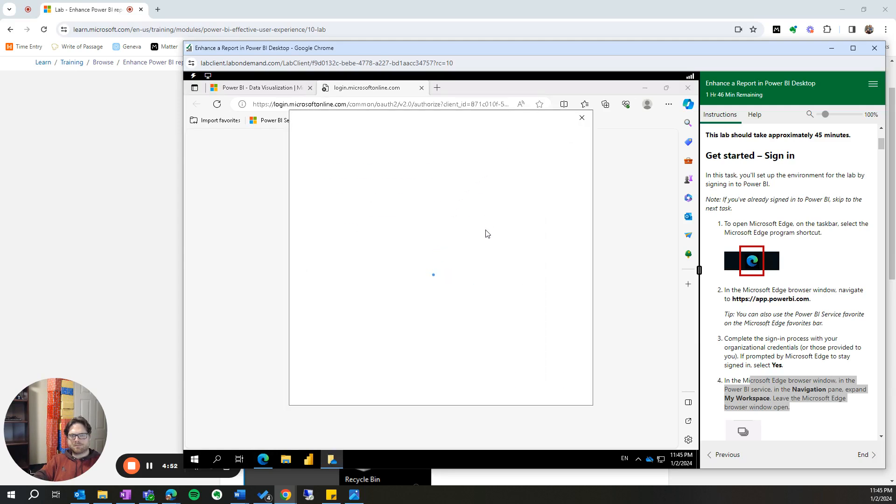
{"action": "left_click", "coordinate": [582, 118]}
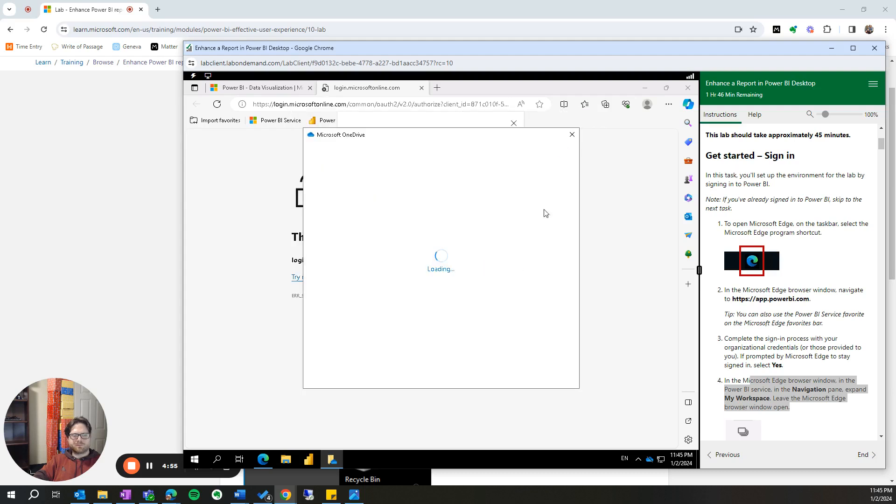
{"action": "left_click", "coordinate": [573, 134]}
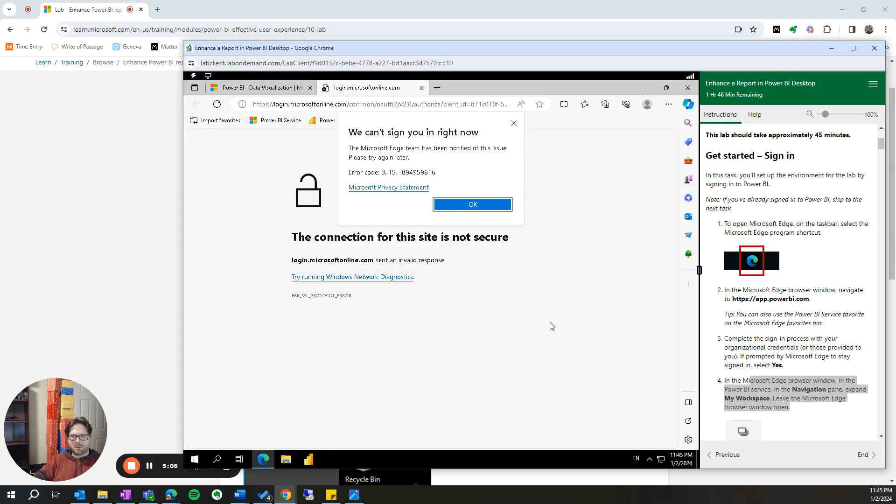
{"action": "left_click", "coordinate": [514, 123]}
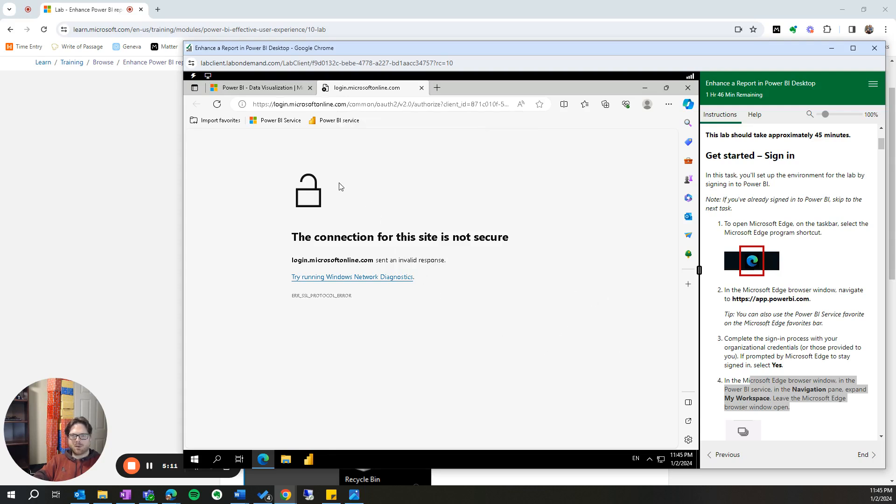
{"action": "left_click", "coordinate": [828, 285]}
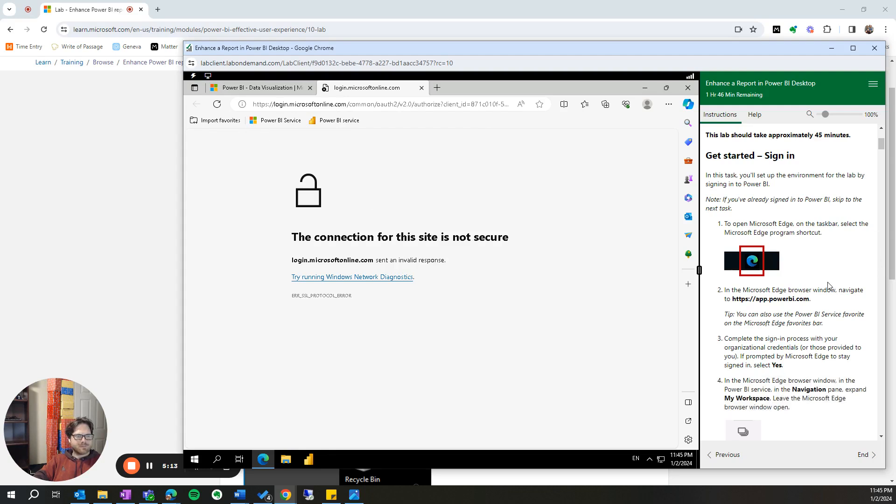
{"action": "scroll", "coordinate": [829, 287], "scroll_direction": "up", "scroll_amount": 4}
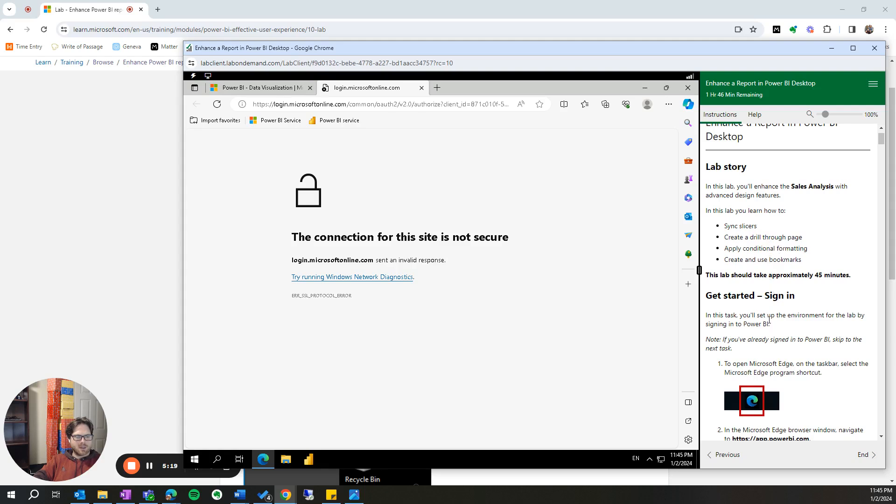
{"action": "left_click_drag", "start_coordinate": [708, 315], "coordinate": [806, 354]}
{"action": "left_click", "coordinate": [764, 354]}
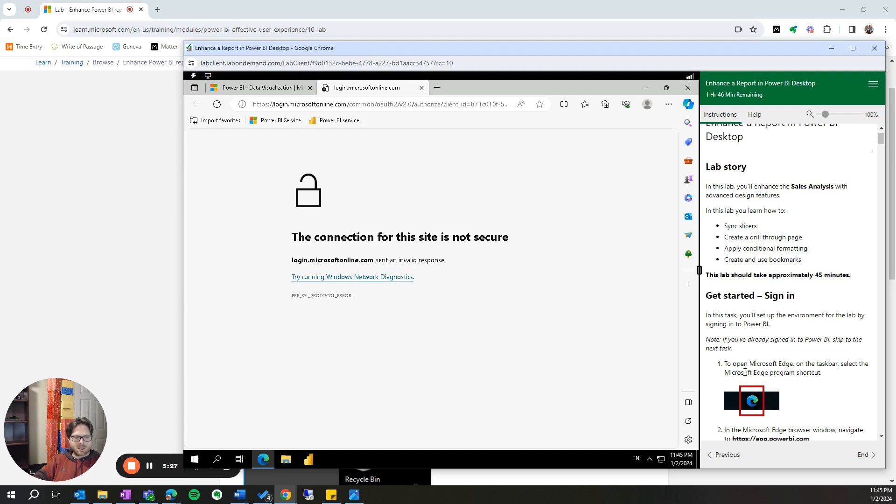
{"action": "left_click_drag", "start_coordinate": [728, 363], "coordinate": [839, 377]}
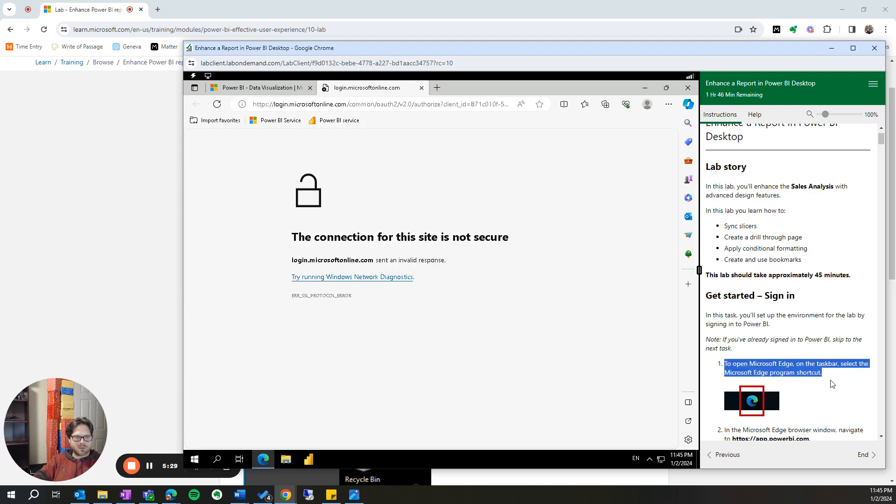
{"action": "scroll", "coordinate": [833, 384], "scroll_direction": "down", "scroll_amount": 2}
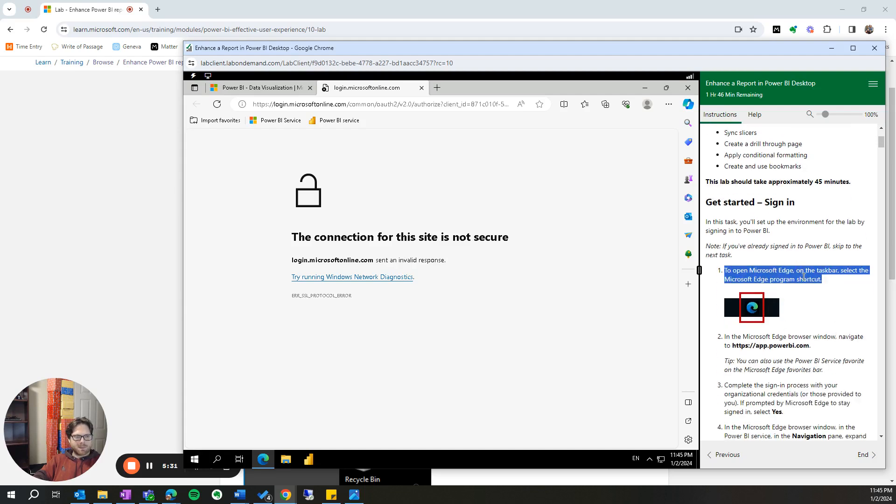
{"action": "left_click_drag", "start_coordinate": [724, 339], "coordinate": [870, 352]}
- Navigate to app.powerbi.com in the current Edge tab, retrying the address once
{"action": "left_click", "coordinate": [290, 102]}
{"action": "type", "text": "app"}
{"action": "key", "text": "Return"}
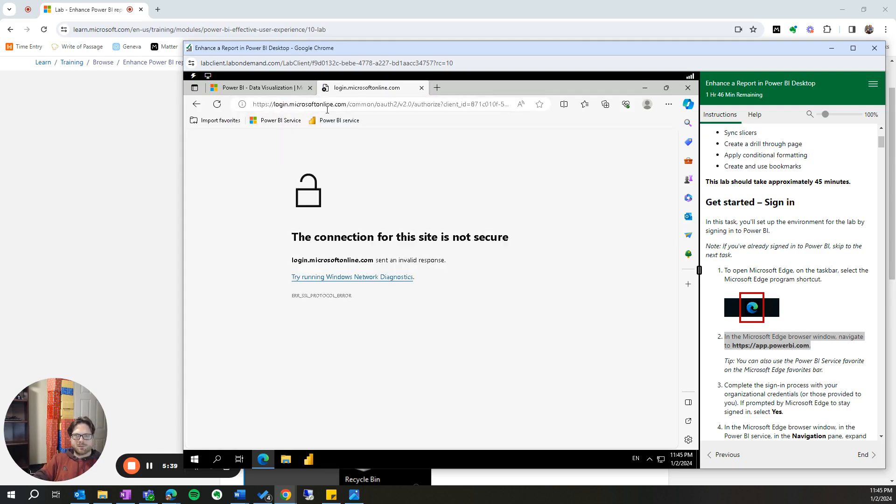
{"action": "left_click", "coordinate": [327, 110]}
{"action": "type", "text": "app"}
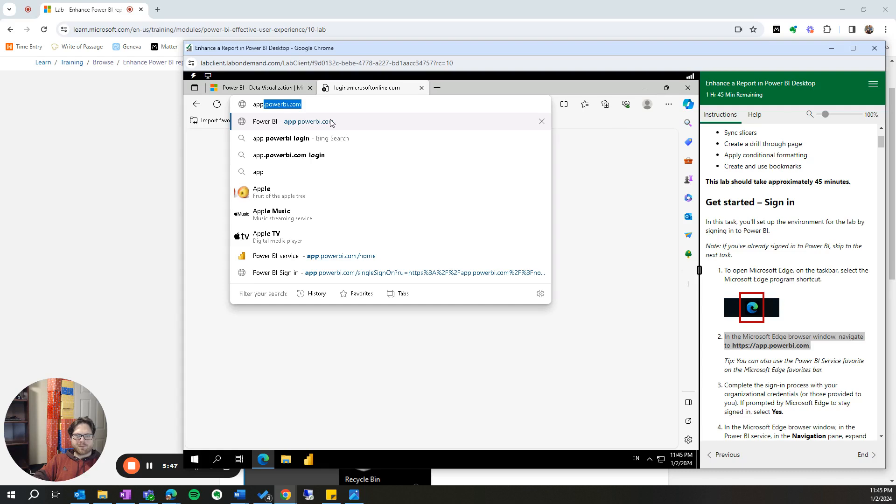
{"action": "left_click", "coordinate": [308, 122]}
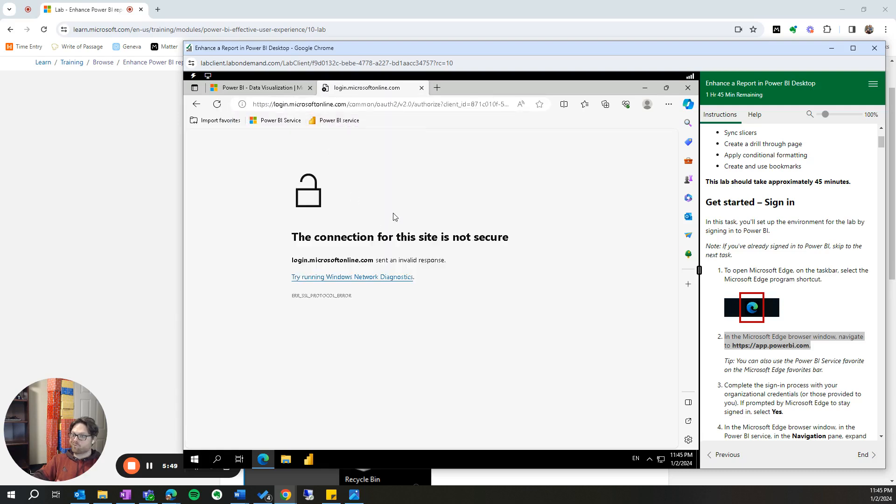
- Read the "Get started – Open report" task, launch Power BI Desktop and dismiss its start screen and the "Collaborate and share" tip
{"action": "scroll", "coordinate": [783, 355], "scroll_direction": "down", "scroll_amount": 5}
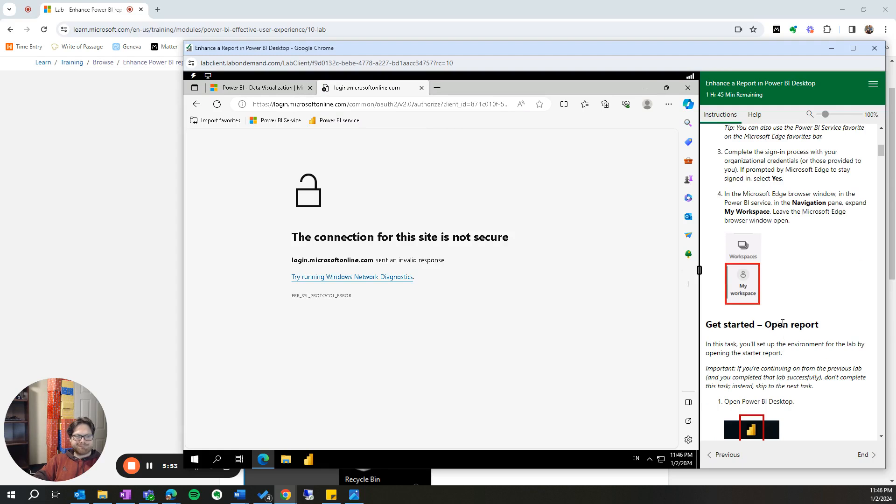
{"action": "scroll", "coordinate": [788, 340], "scroll_direction": "down", "scroll_amount": 5}
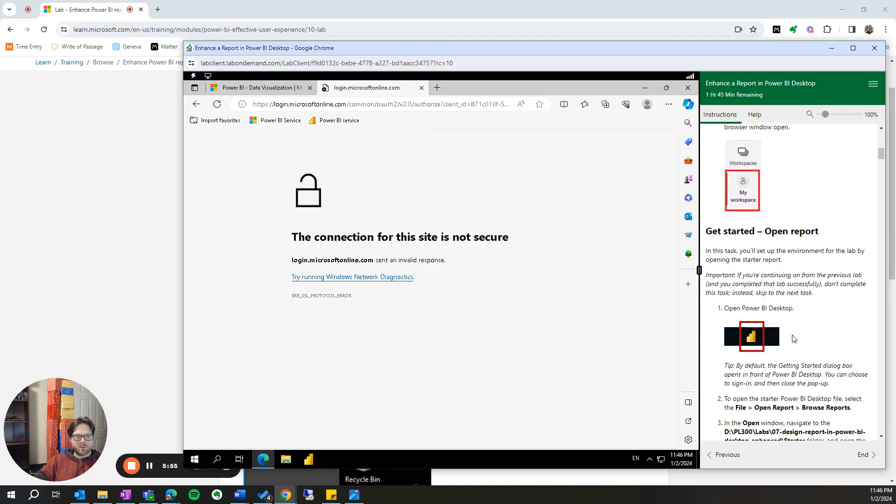
{"action": "left_click", "coordinate": [310, 460]}
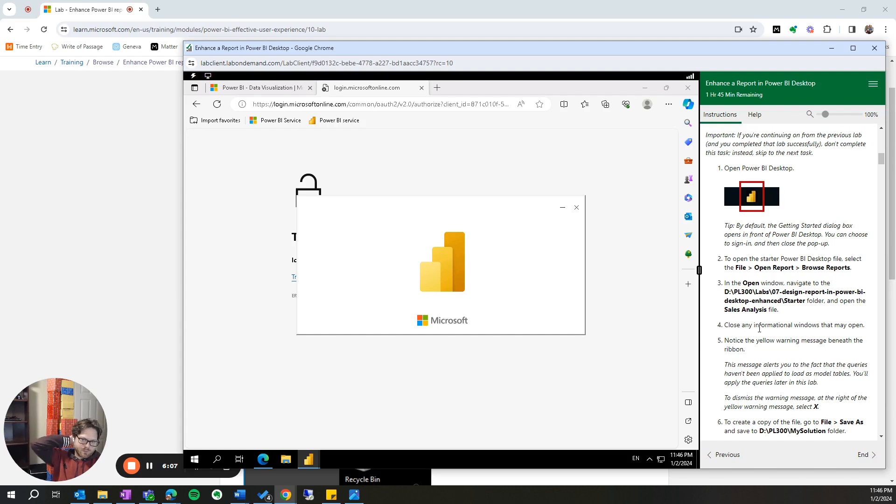
{"action": "scroll", "coordinate": [766, 317], "scroll_direction": "down", "scroll_amount": 3}
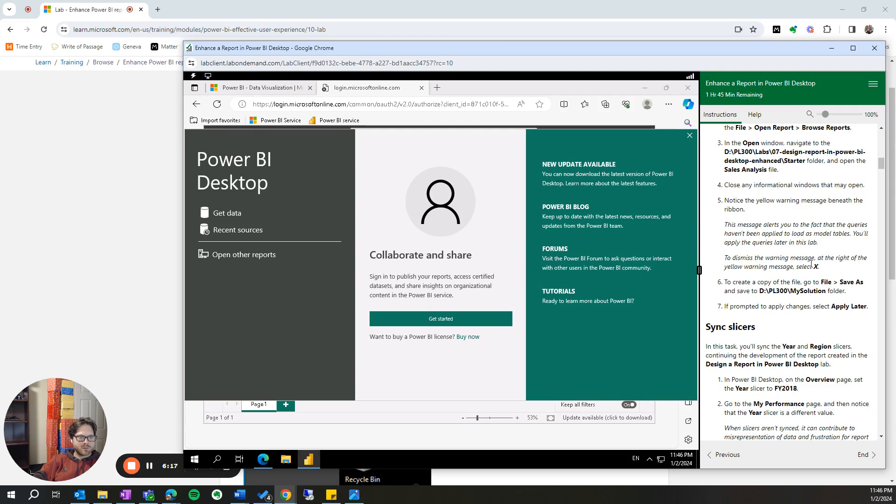
{"action": "left_click", "coordinate": [691, 136]}
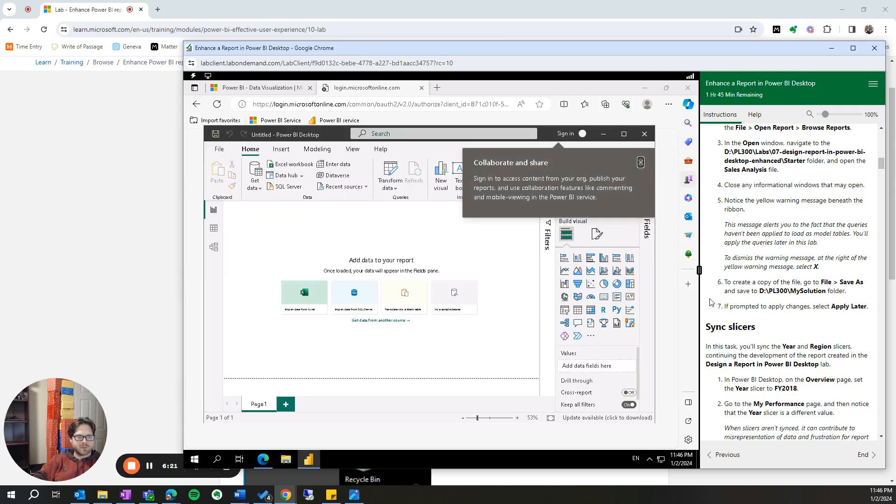
{"action": "left_click", "coordinate": [640, 163]}
- Try to sign in to Power BI Desktop with the organizational e-mail address
{"action": "left_click", "coordinate": [575, 135]}
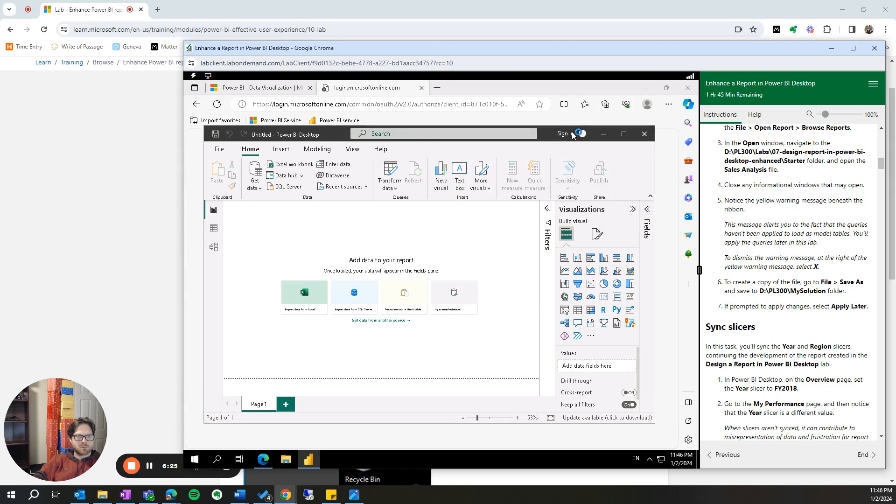
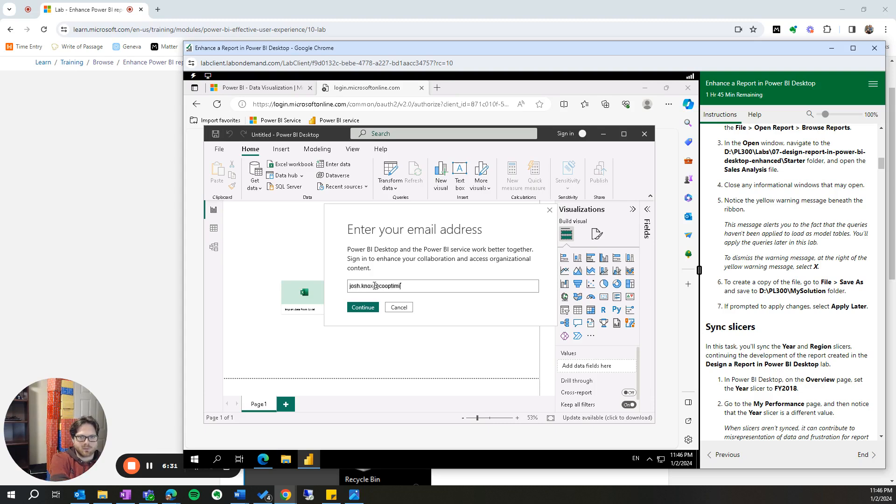
{"action": "key", "text": "Return"}
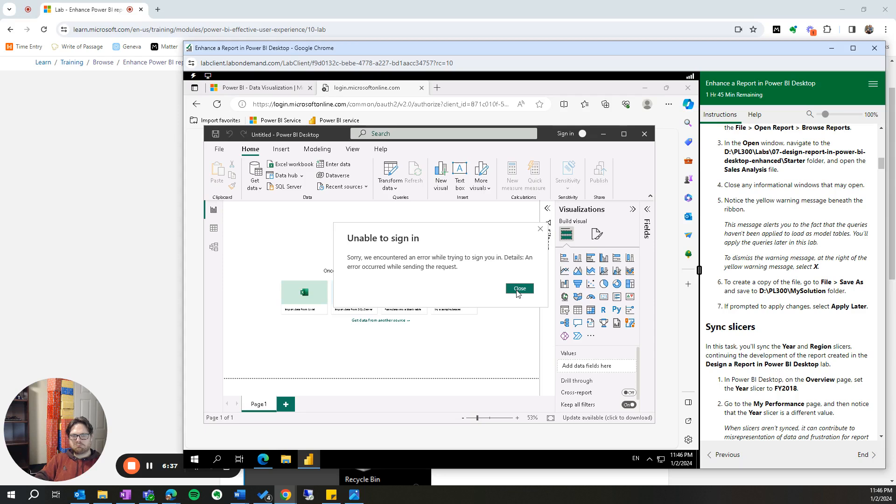
- Dismiss the sign-in error and reread the lab steps on browsing to the Starter folder and opening the Sales Analysis file
{"action": "left_click", "coordinate": [519, 289]}
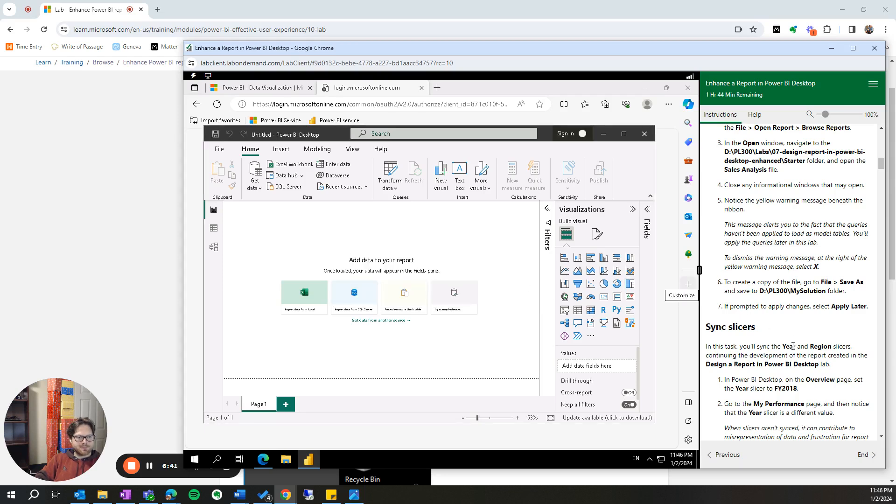
{"action": "left_click_drag", "start_coordinate": [745, 282], "coordinate": [858, 297]}
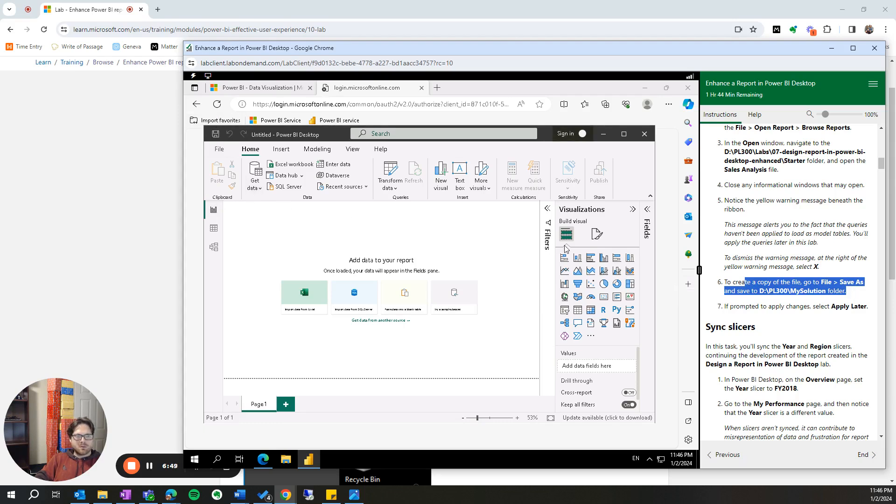
{"action": "left_click", "coordinate": [739, 239]}
{"action": "scroll", "coordinate": [738, 239], "scroll_direction": "up", "scroll_amount": 2}
{"action": "left_click_drag", "start_coordinate": [743, 236], "coordinate": [794, 267]}
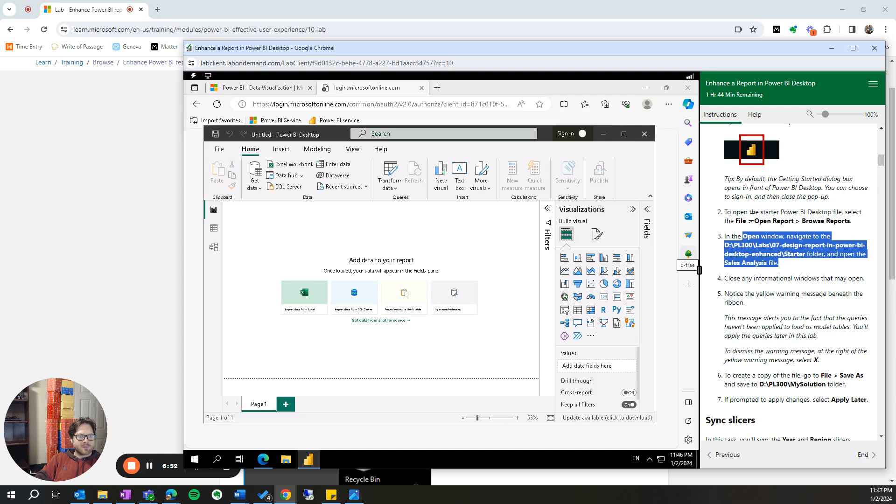
{"action": "left_click_drag", "start_coordinate": [754, 221], "coordinate": [850, 221]}
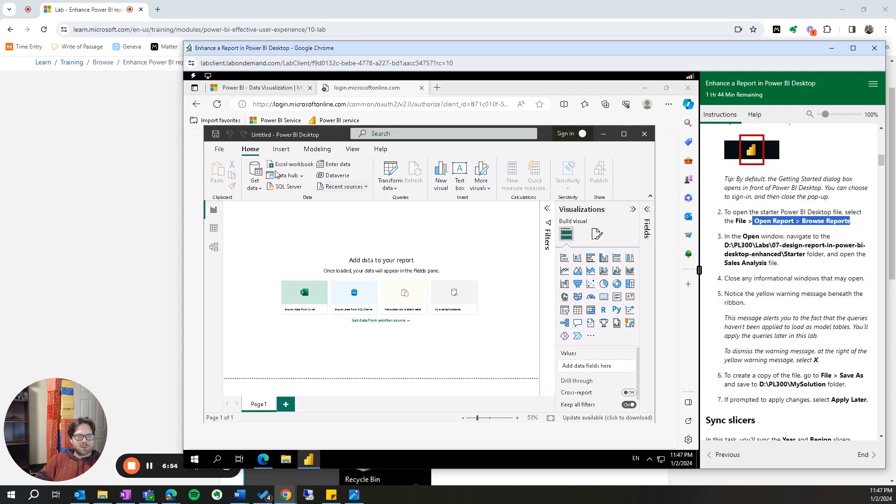
- Open Sales Analysis.pbix from D:\PL300\Labs\07-design-report-in-power-bi-desktop-enhanced\Starter, cancelling the sign-in prompt and dismissing the pending-changes warning
{"action": "left_click", "coordinate": [219, 149]}
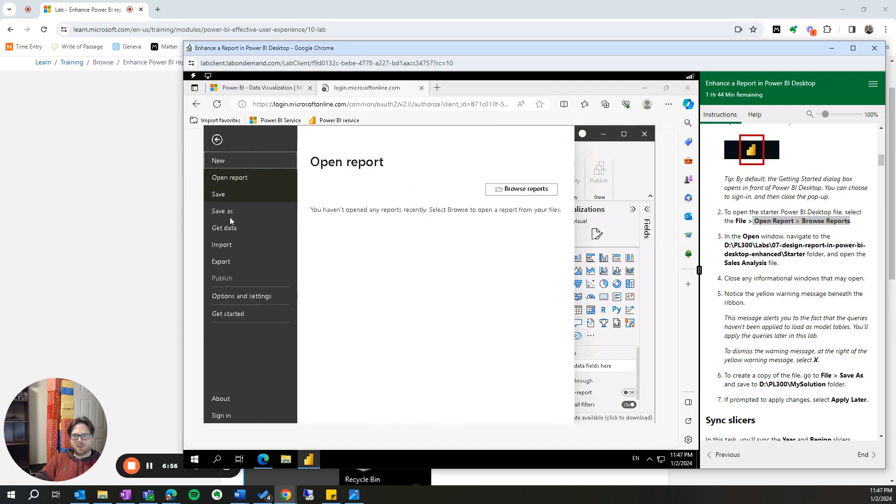
{"action": "left_click", "coordinate": [523, 189]}
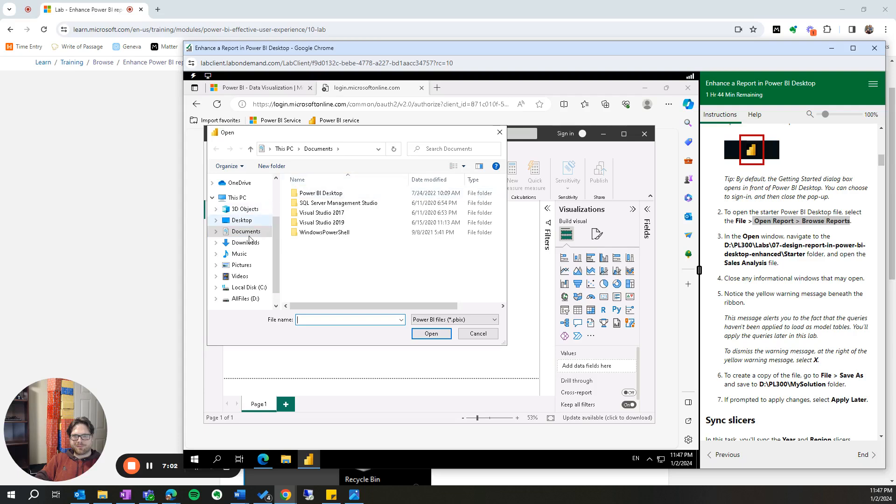
{"action": "left_click", "coordinate": [244, 299]}
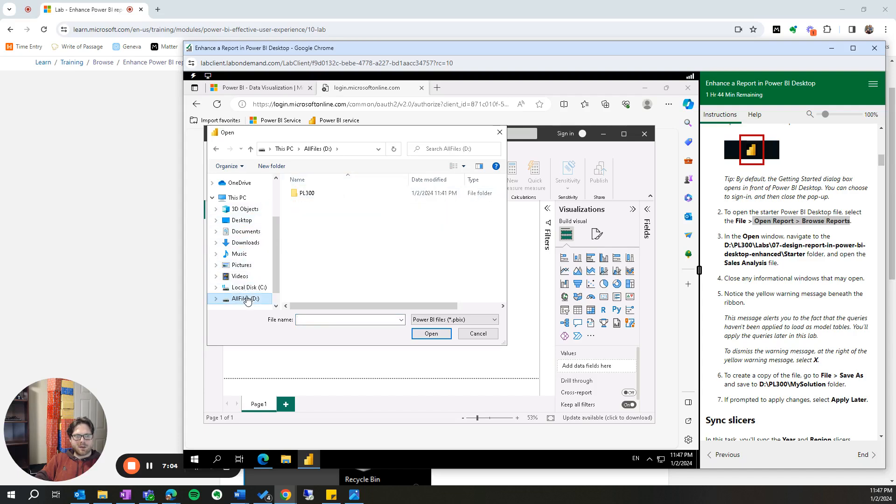
{"action": "double_click", "coordinate": [320, 196]}
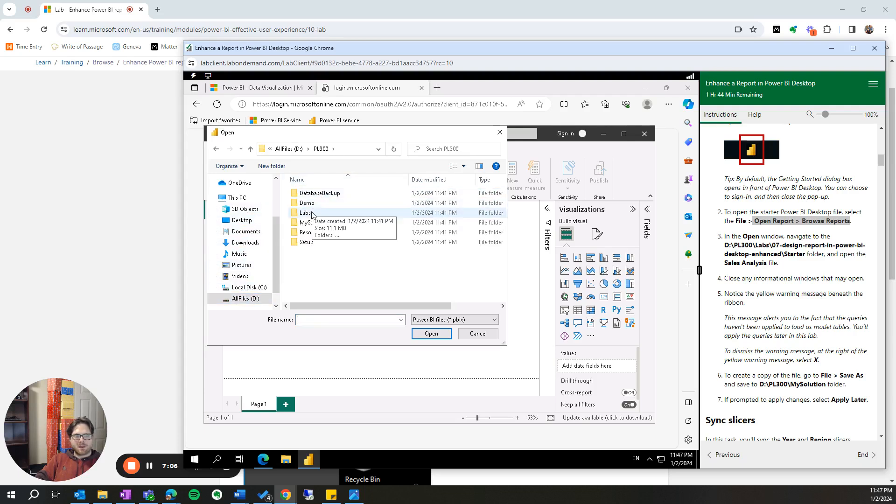
{"action": "double_click", "coordinate": [312, 214]}
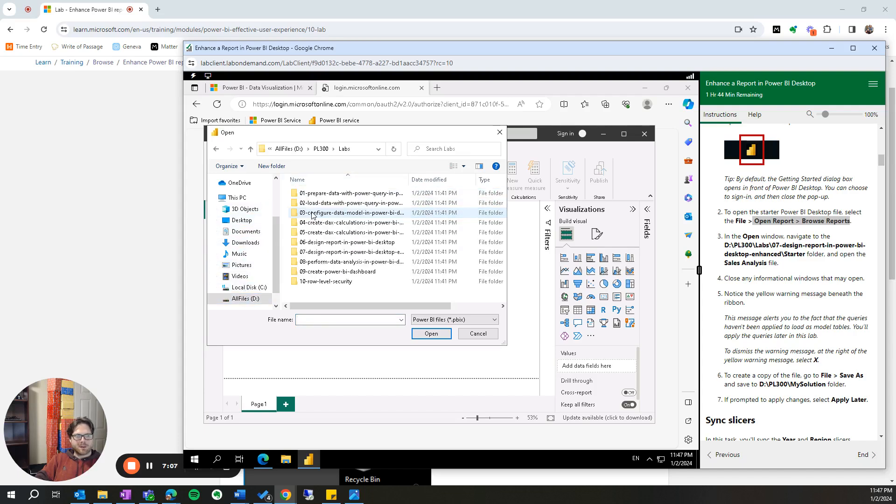
{"action": "double_click", "coordinate": [327, 252]}
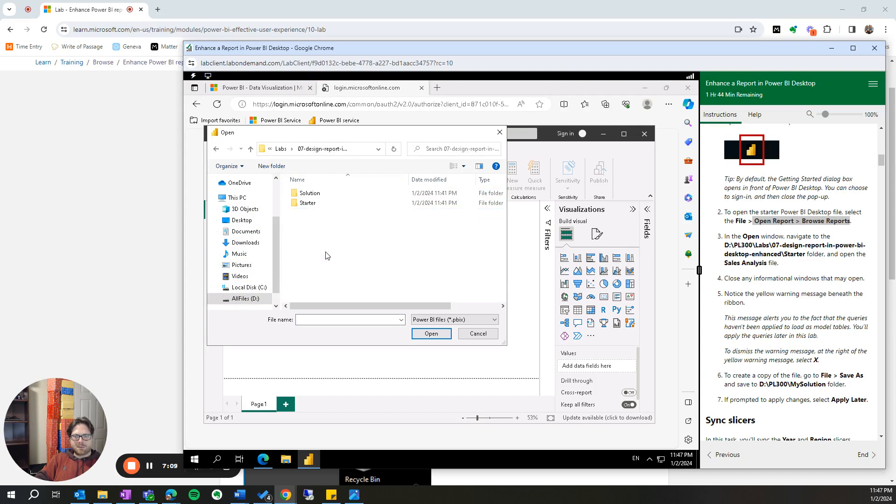
{"action": "double_click", "coordinate": [307, 203]}
{"action": "left_click", "coordinate": [321, 193]}
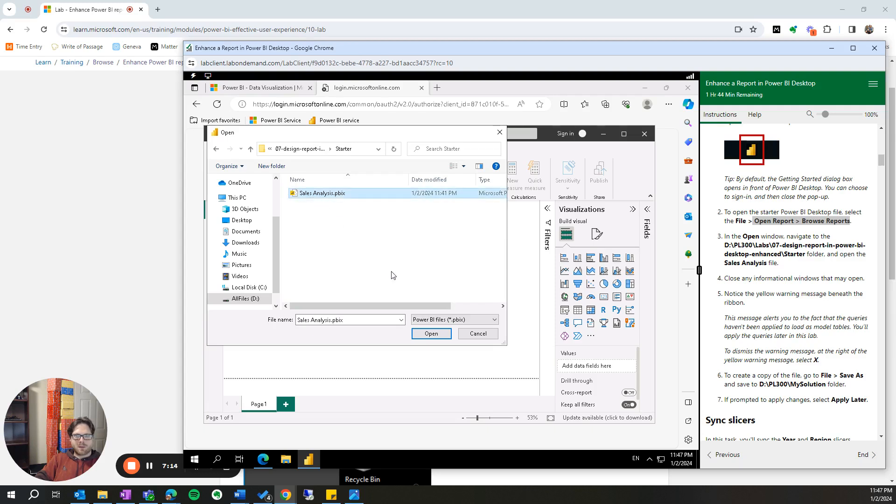
{"action": "left_click", "coordinate": [432, 335]}
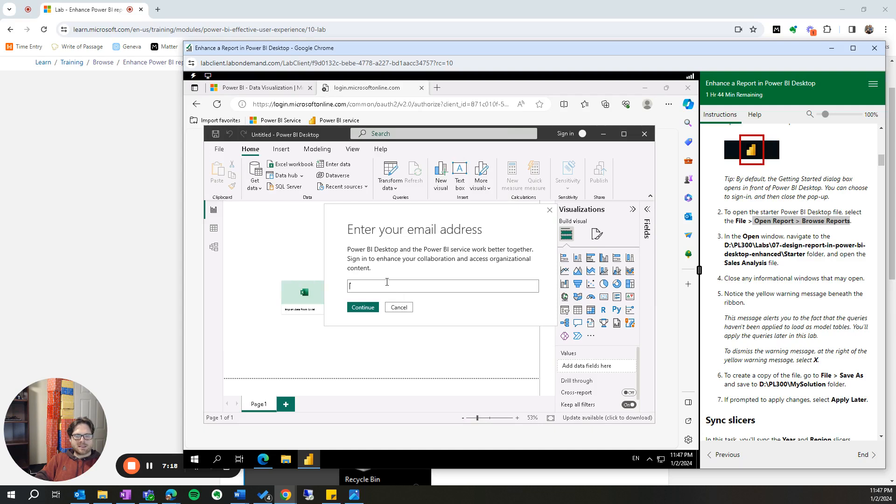
{"action": "left_click", "coordinate": [399, 310]}
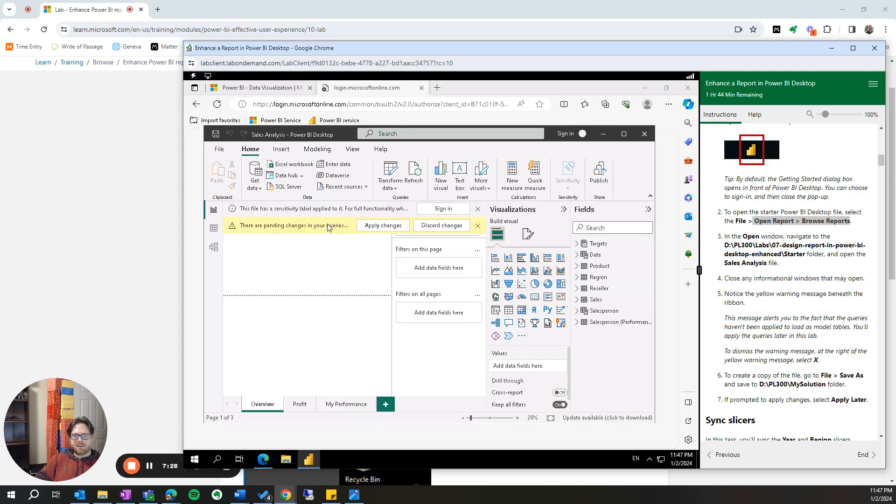
{"action": "left_click", "coordinate": [478, 226]}
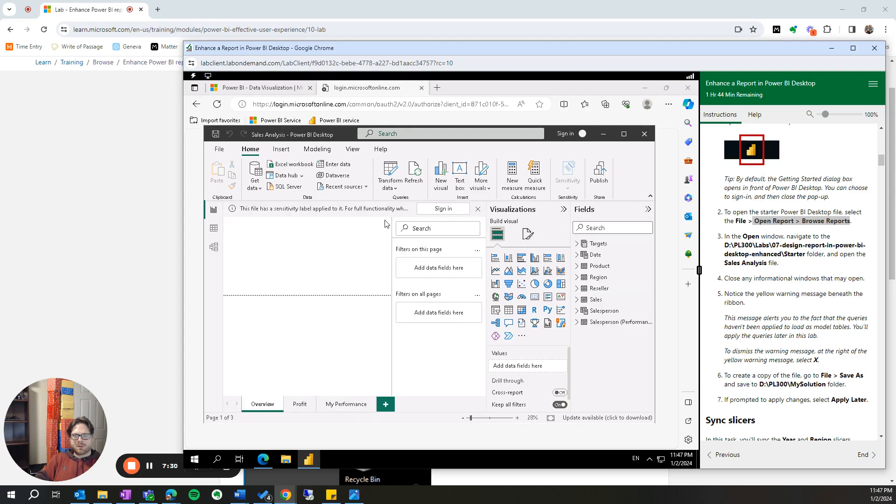
- Try to sign in from the sensitivity label notice with the organizational e-mail address and reposition the report window
{"action": "left_click", "coordinate": [437, 210]}
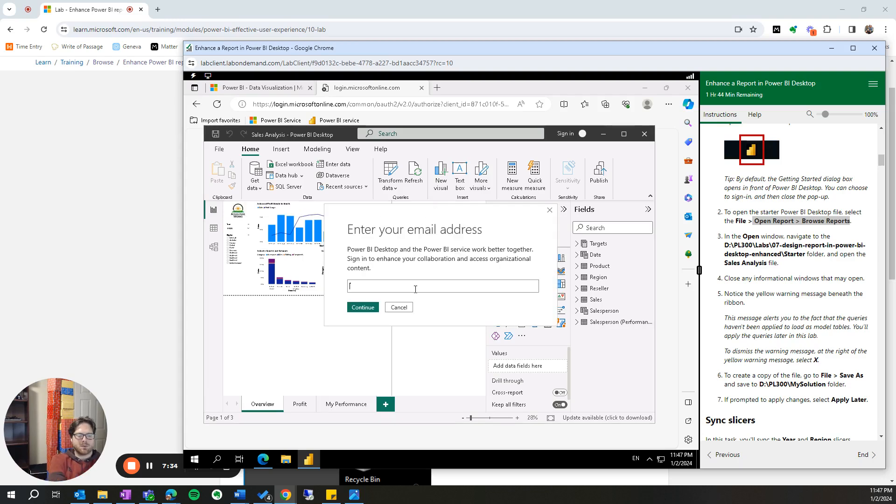
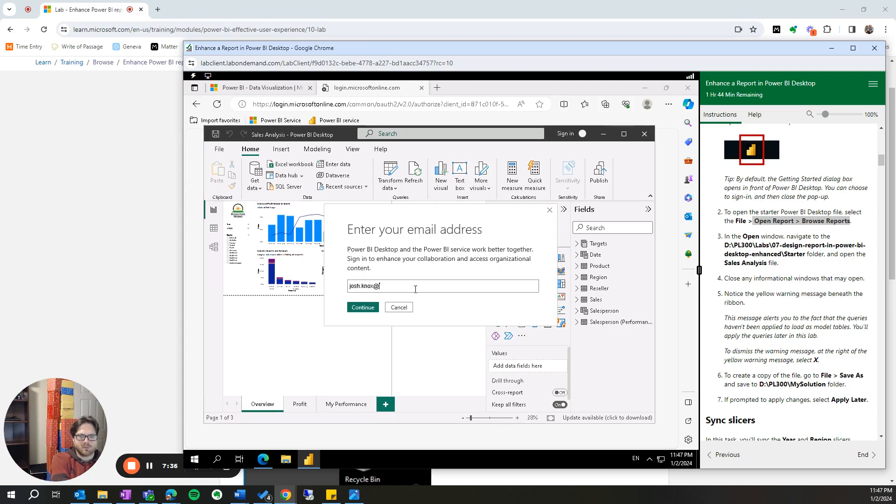
{"action": "key", "text": "Return"}
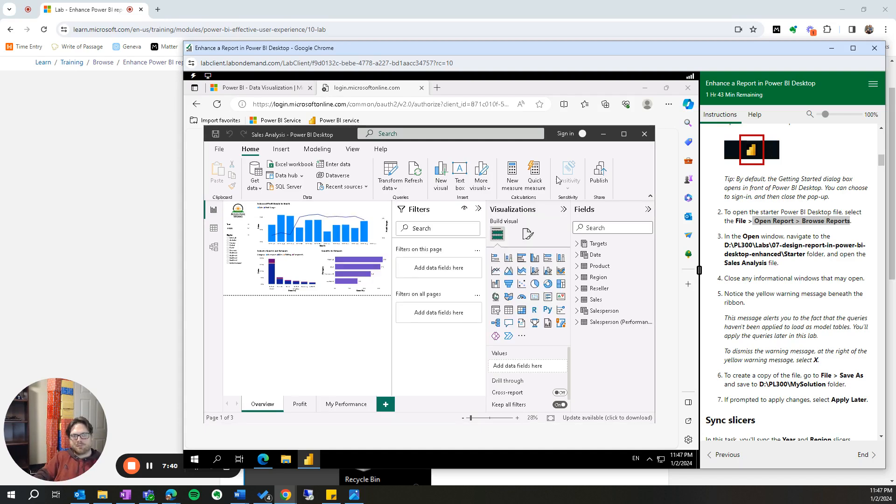
{"action": "left_click", "coordinate": [626, 138]}
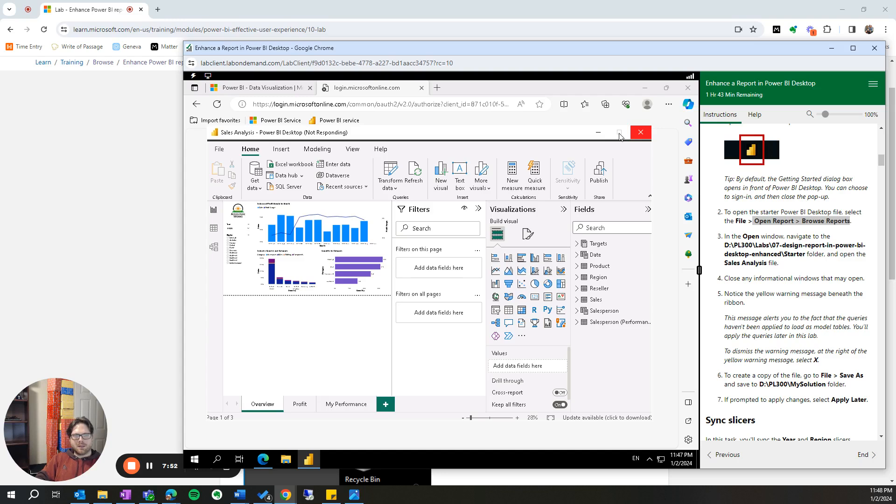
{"action": "left_click_drag", "start_coordinate": [551, 135], "coordinate": [550, 122]}
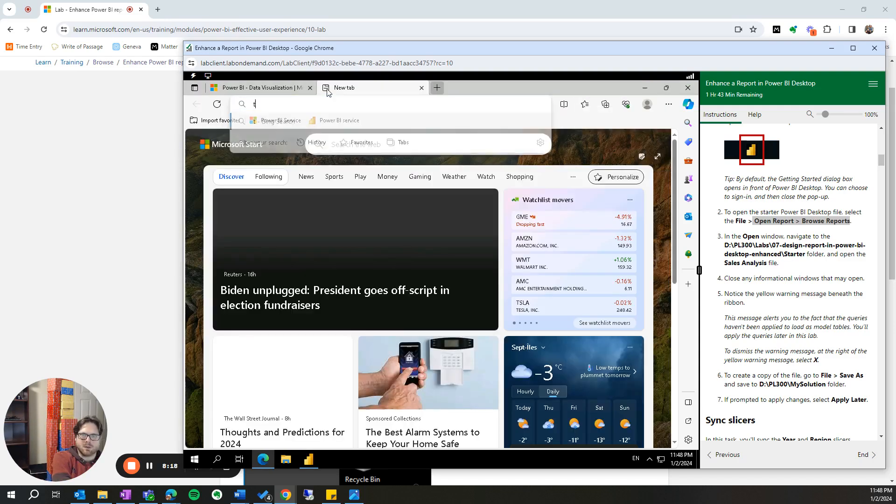
- Switch to Microsoft Edge and search the web for "test speed" in the second tab
{"action": "type", "text": "test"}
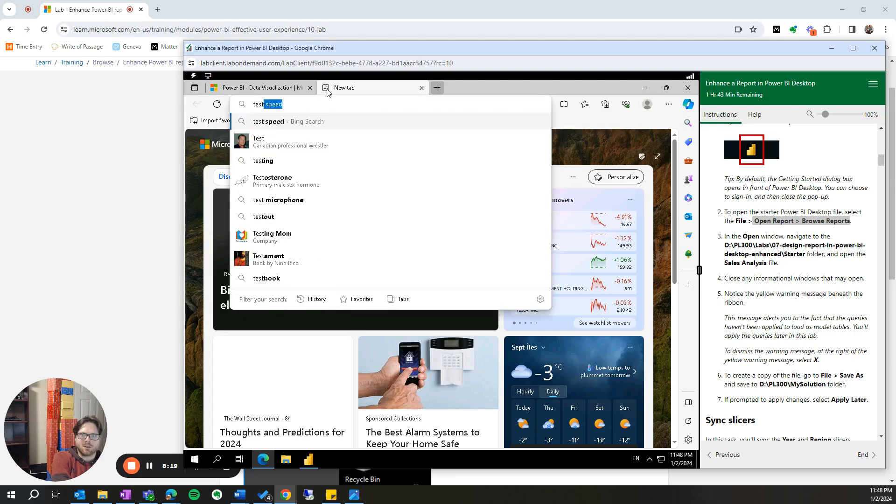
{"action": "key", "text": "Return"}
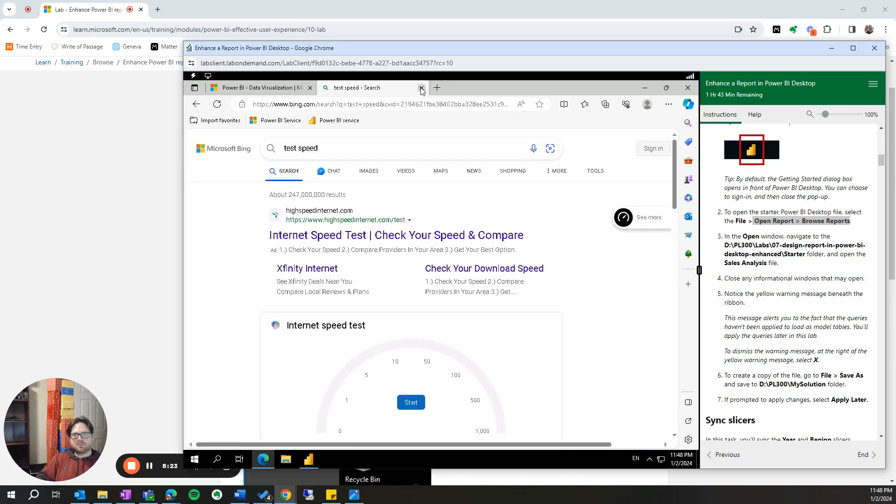
{"action": "left_click", "coordinate": [653, 150]}
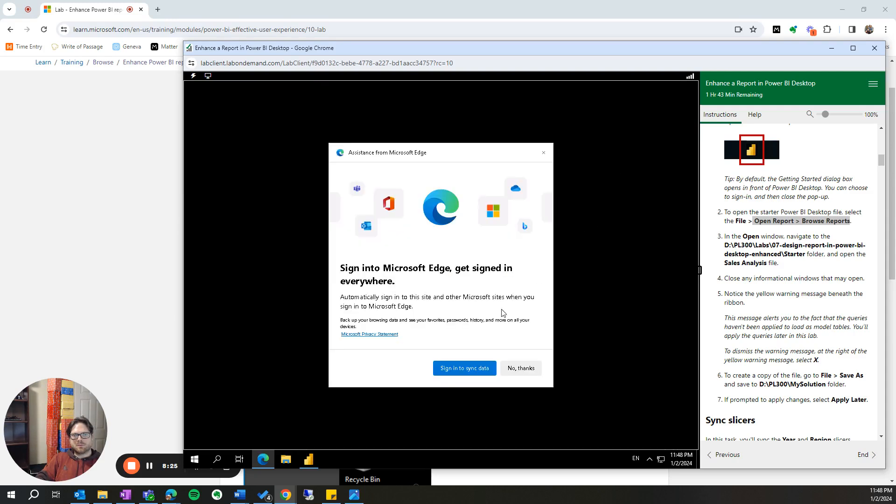
{"action": "left_click", "coordinate": [484, 368]}
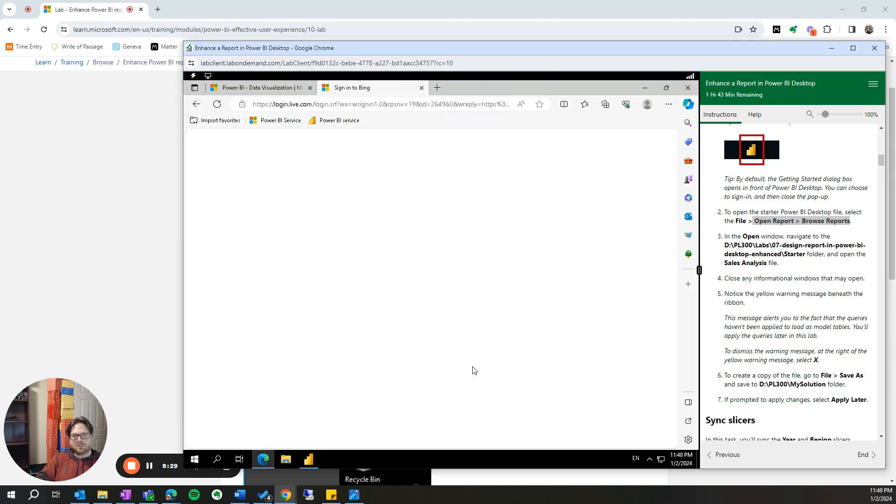
{"action": "left_click", "coordinate": [402, 196]}
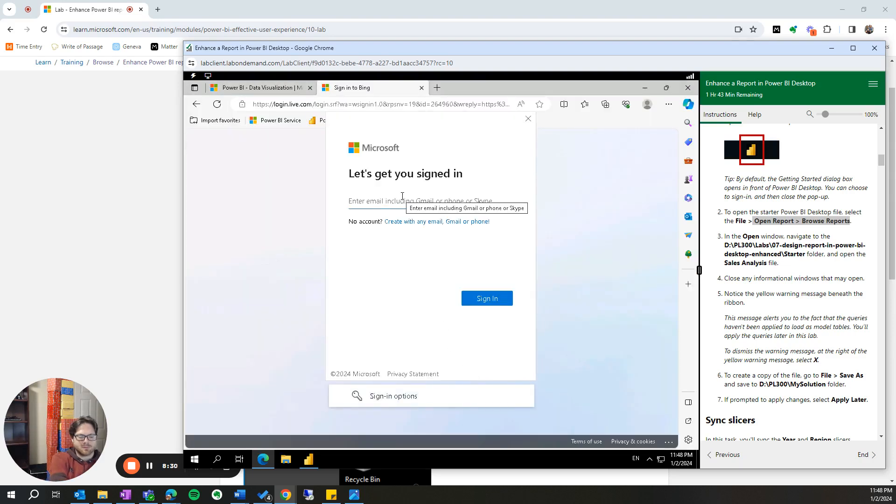
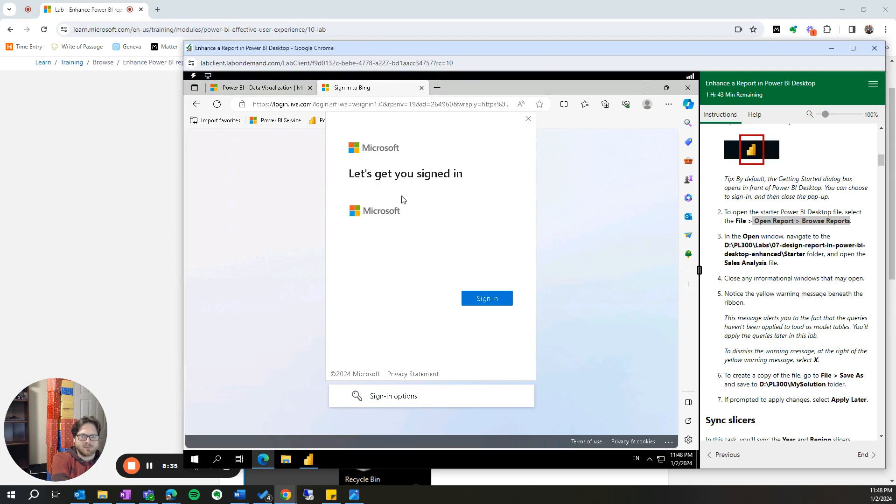
{"action": "key", "text": "Return"}
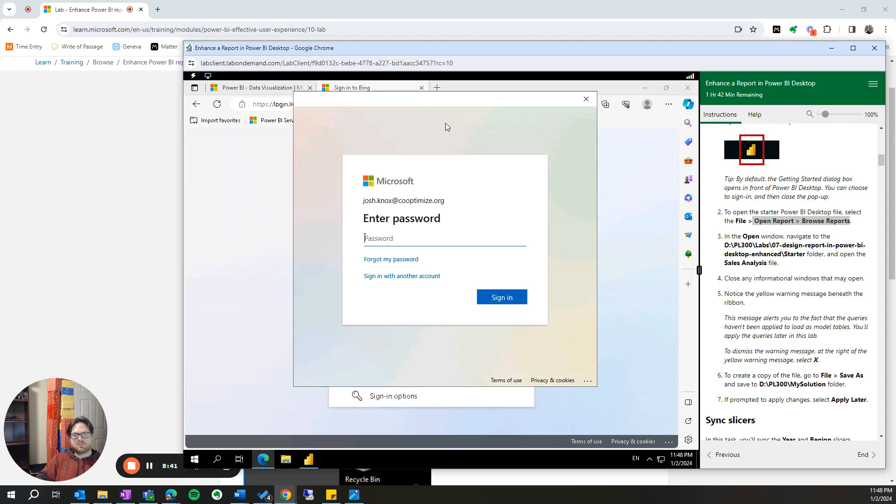
{"action": "left_click", "coordinate": [587, 103]}
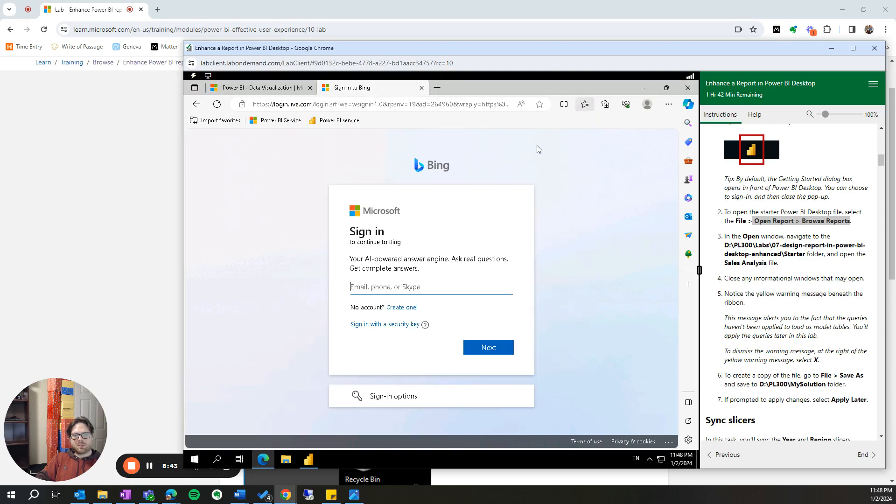
{"action": "left_click", "coordinate": [423, 87]}
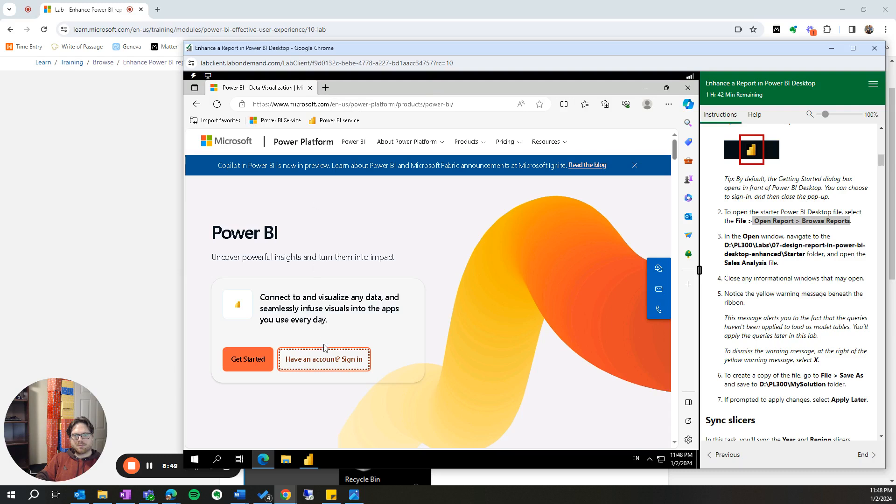
- Sign in to the Power BI service with the organizational e-mail and account password, declining to save the password and choosing to stay signed in
{"action": "left_click", "coordinate": [325, 362]}
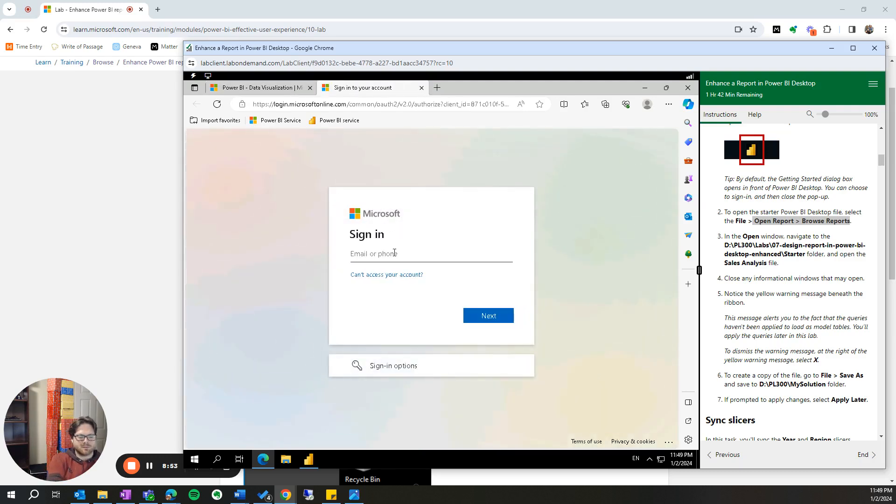
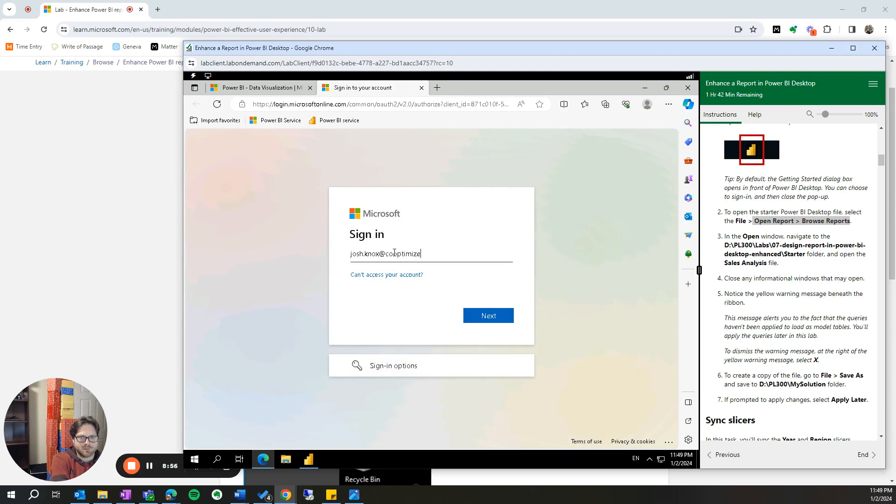
{"action": "key", "text": "Return"}
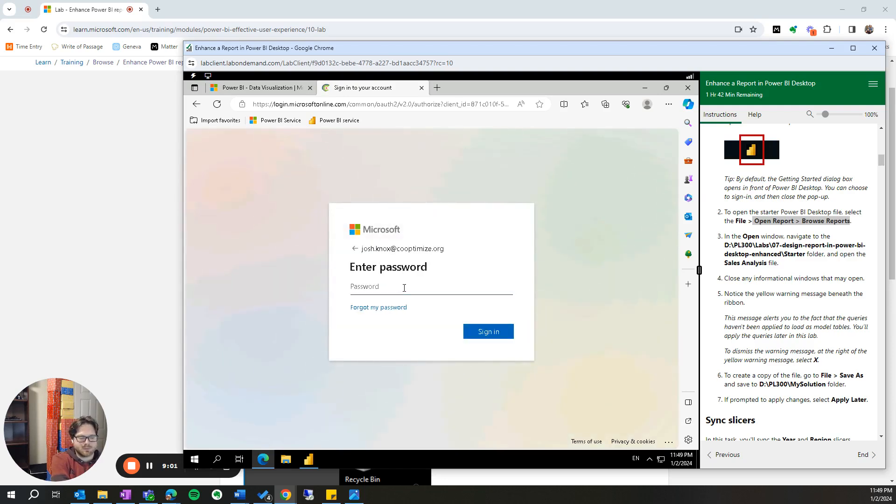
{"action": "type", "text": "••••••••••••"}
{"action": "key", "text": "Return"}
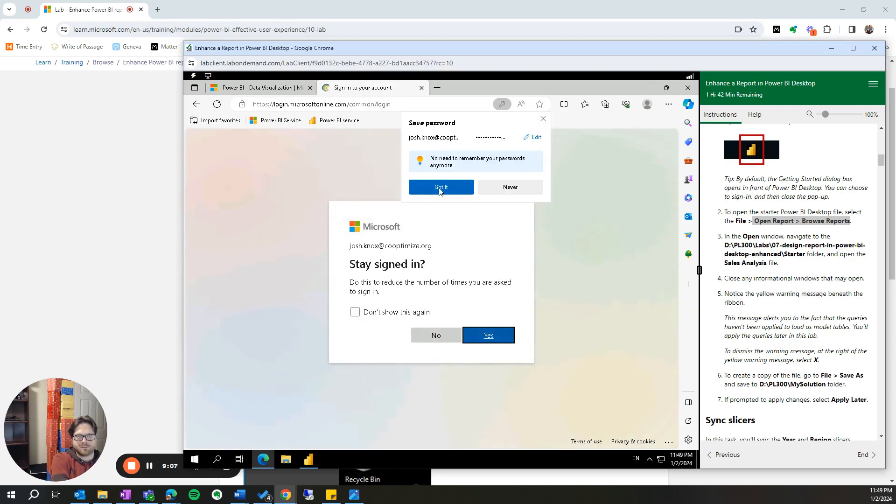
{"action": "left_click", "coordinate": [500, 194]}
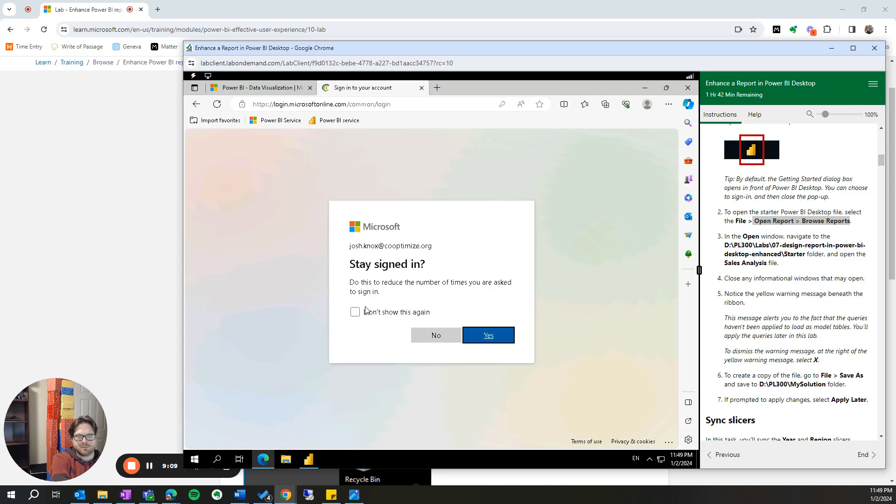
{"action": "left_click", "coordinate": [490, 338]}
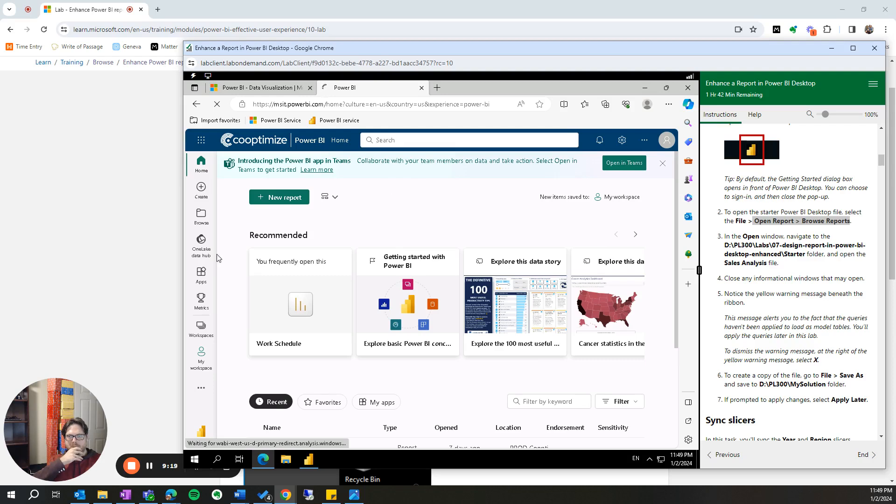
{"action": "left_click", "coordinate": [202, 329]}
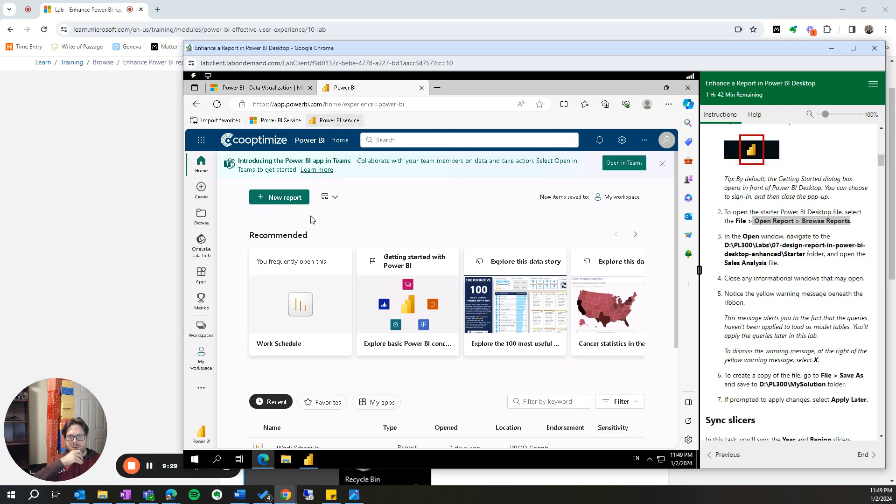
- Check My workspace in the Power BI service and switch back to Power BI Desktop, dismissing its notices and maximizing the report window
{"action": "left_click", "coordinate": [207, 364]}
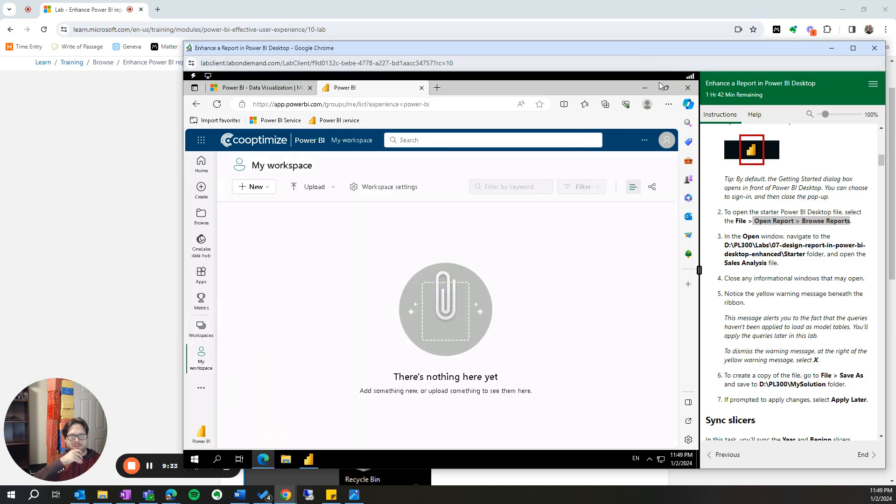
{"action": "left_click", "coordinate": [644, 91]}
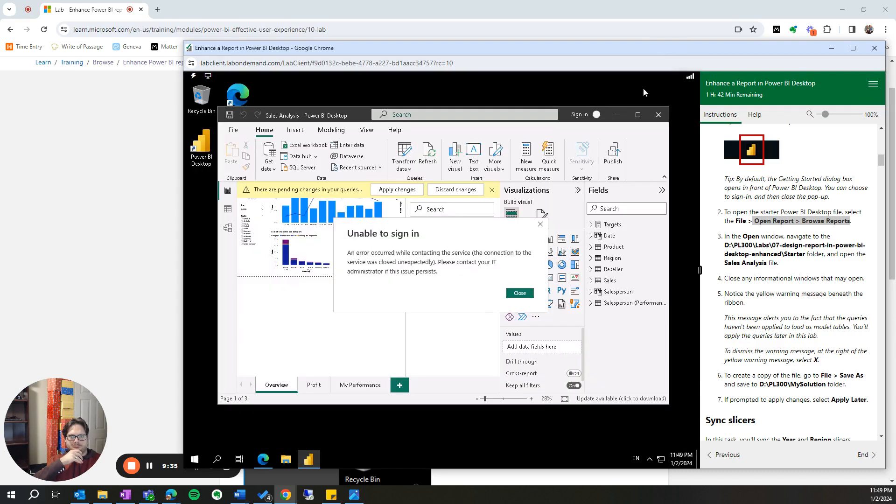
{"action": "left_click", "coordinate": [542, 225]}
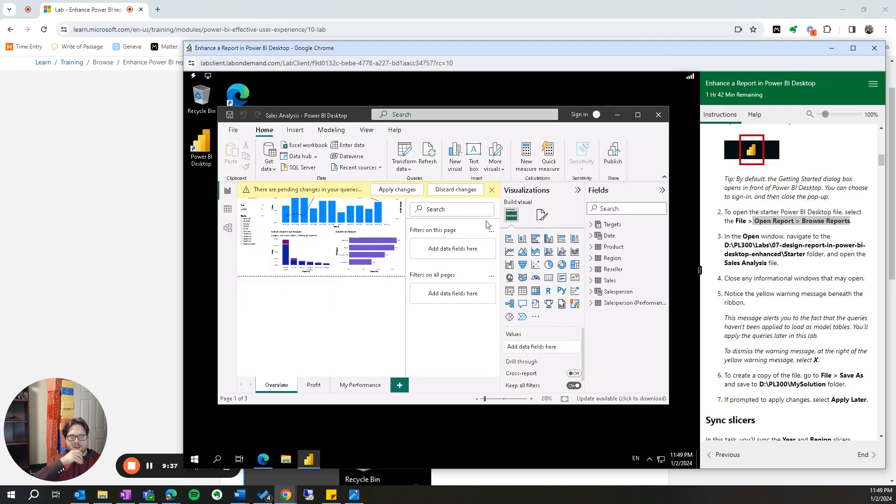
{"action": "left_click", "coordinate": [492, 189]}
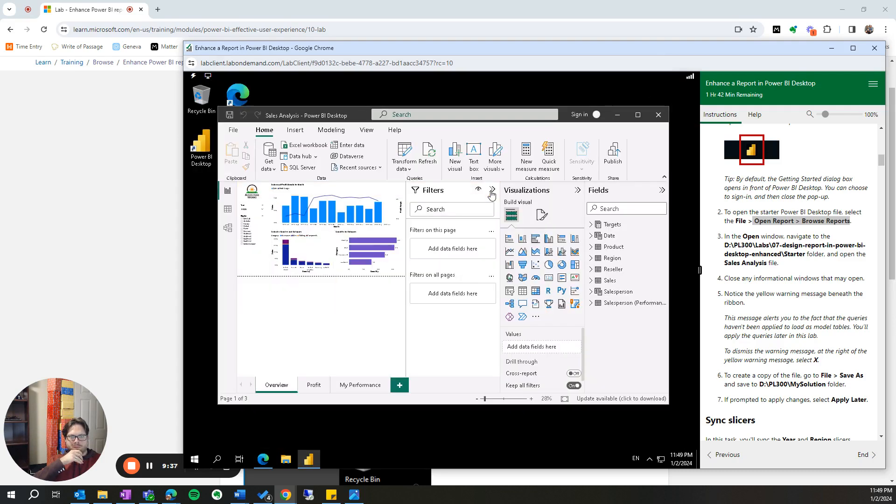
{"action": "left_click", "coordinate": [638, 114]}
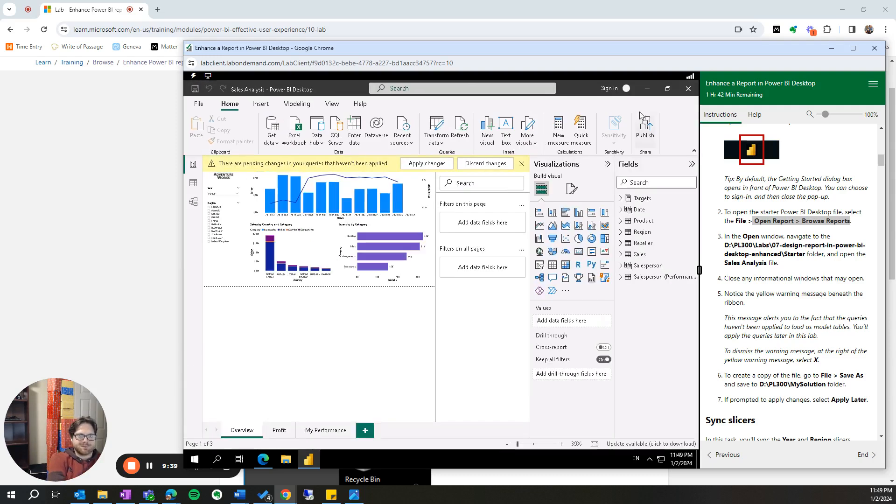
{"action": "left_click", "coordinate": [522, 164]}
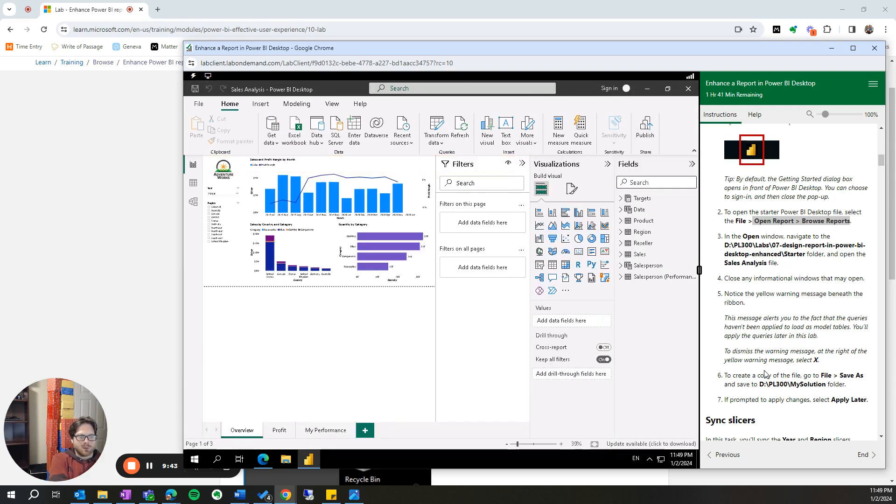
- Save a copy of the report as Sales Analysis.pbix in D:\PL300\MySolution, choosing to apply the pending query changes later
{"action": "mouse_move", "coordinate": [318, 188]}
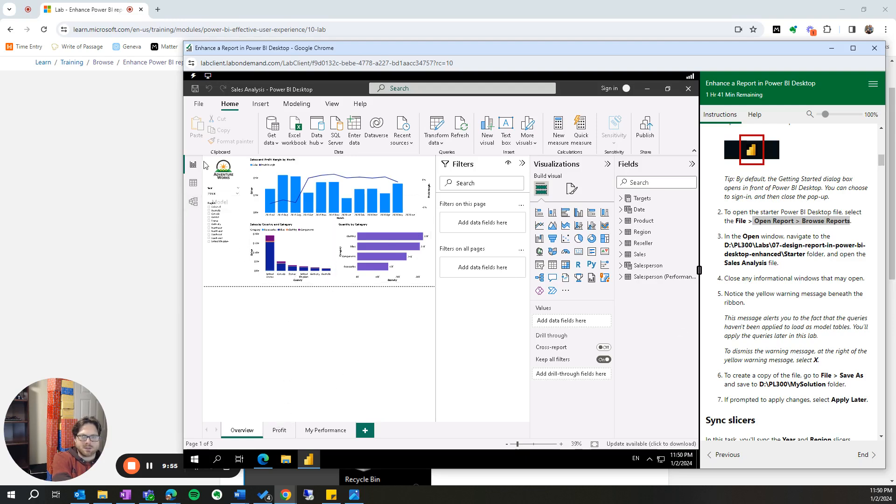
{"action": "left_click", "coordinate": [201, 107]}
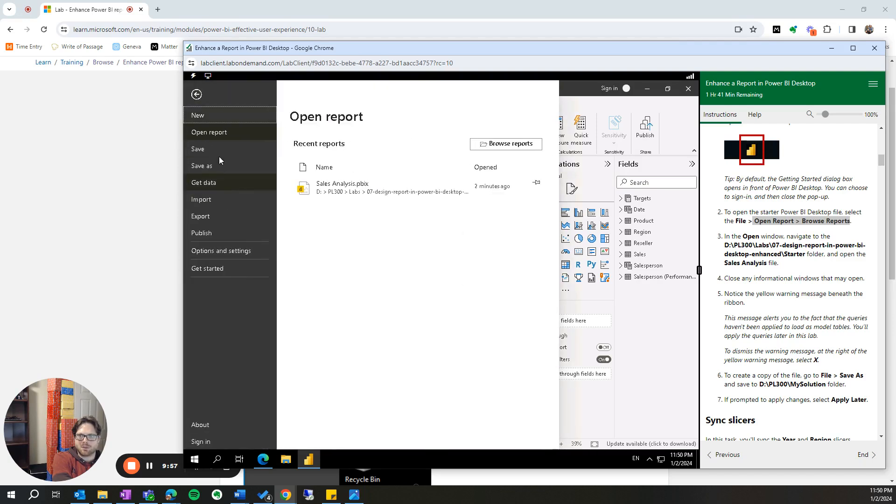
{"action": "left_click", "coordinate": [220, 166]}
{"action": "left_click", "coordinate": [273, 104]}
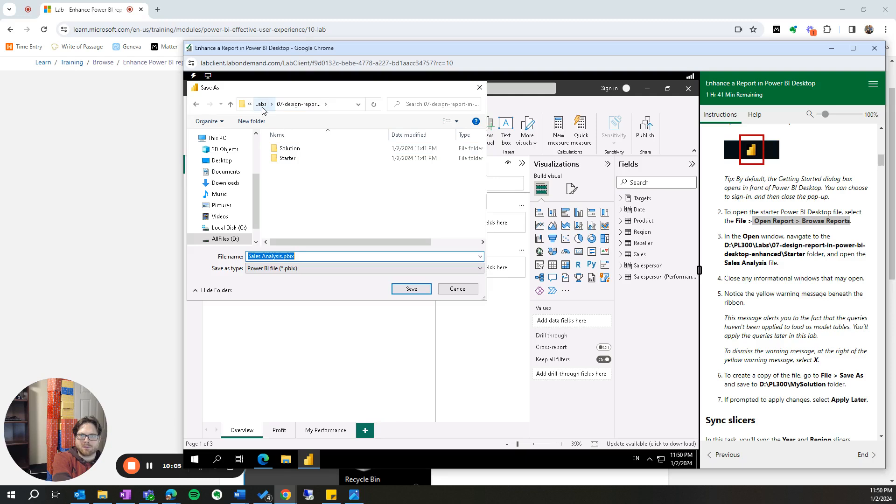
{"action": "left_click", "coordinate": [262, 104]}
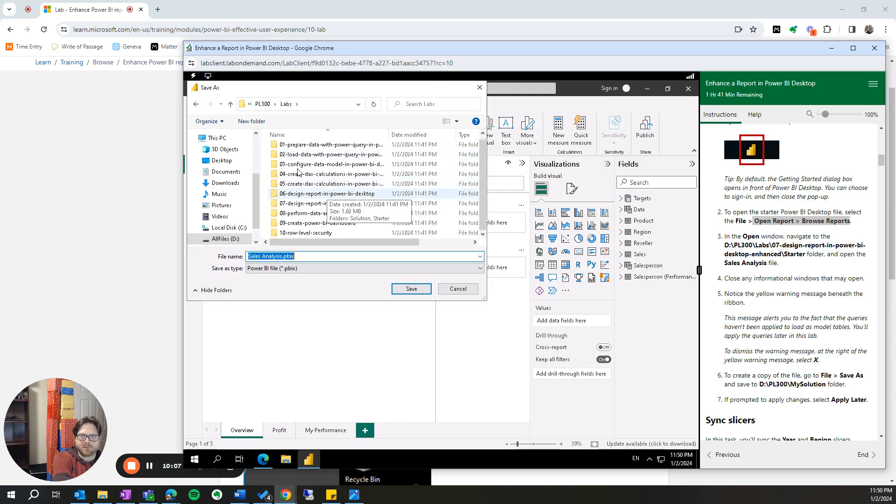
{"action": "left_click", "coordinate": [260, 105]}
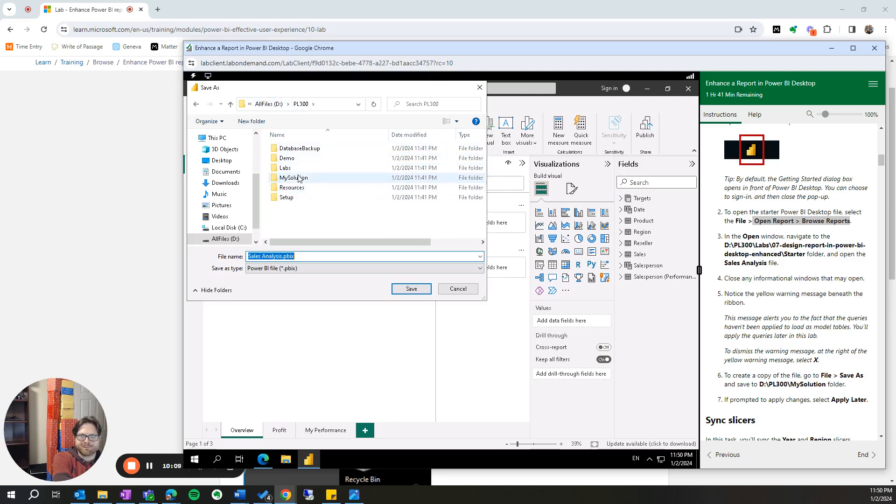
{"action": "double_click", "coordinate": [299, 179]}
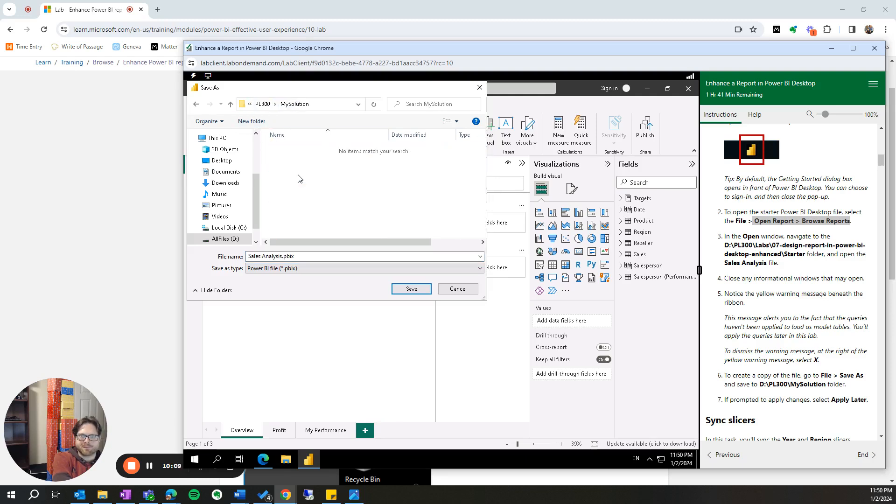
{"action": "left_click", "coordinate": [412, 289]}
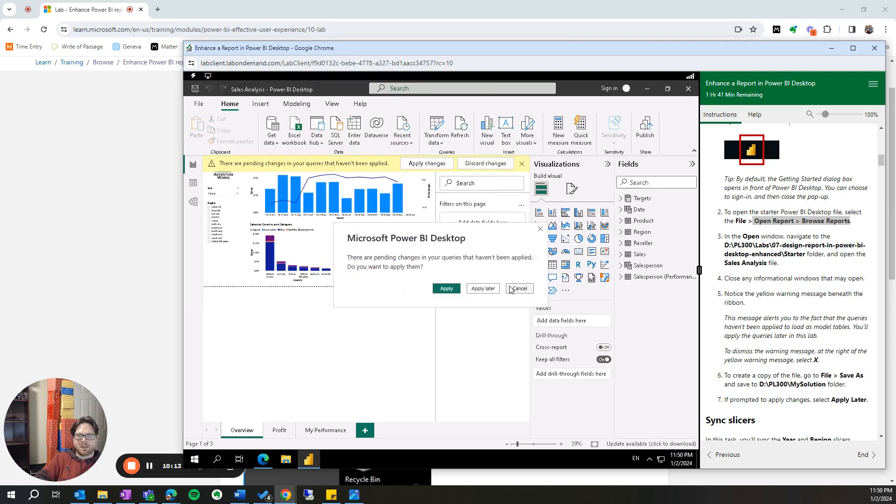
{"action": "left_click", "coordinate": [483, 289]}
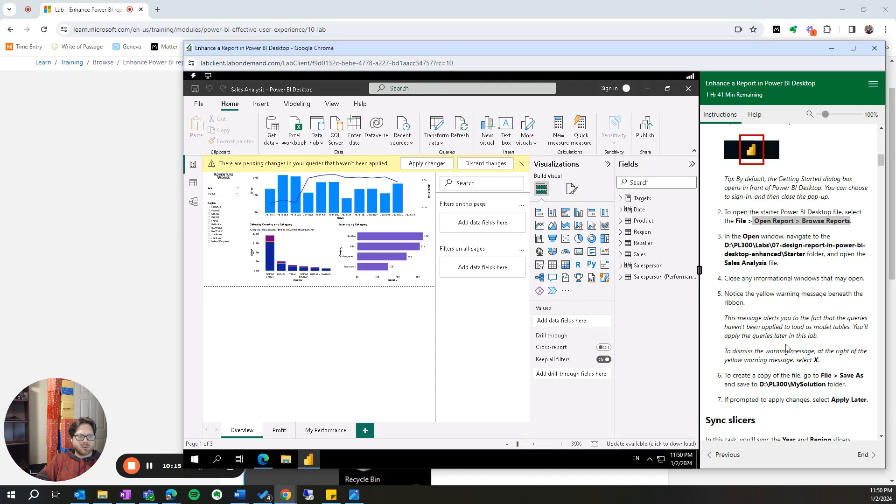
- Dismiss the pending-changes warning, collapse the Filters, Visualizations and Fields panes, and fit the Overview page to the window
{"action": "scroll", "coordinate": [803, 368], "scroll_direction": "down", "scroll_amount": 2}
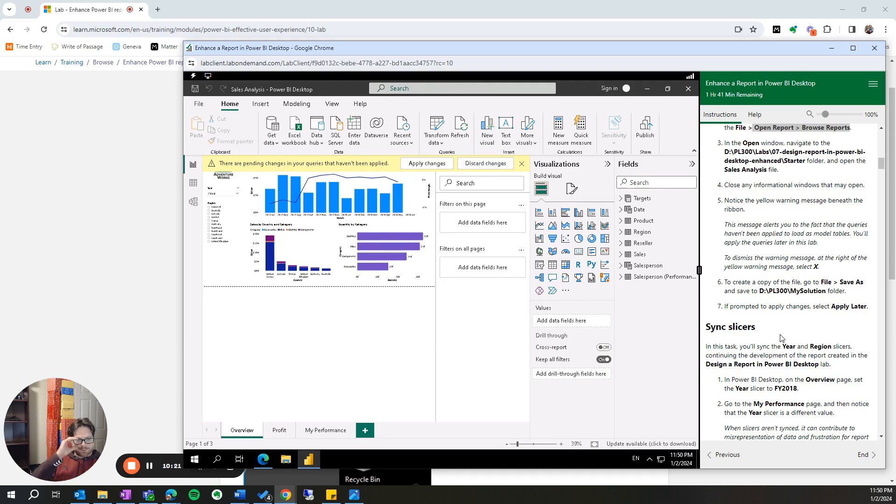
{"action": "scroll", "coordinate": [781, 337], "scroll_direction": "down", "scroll_amount": 2}
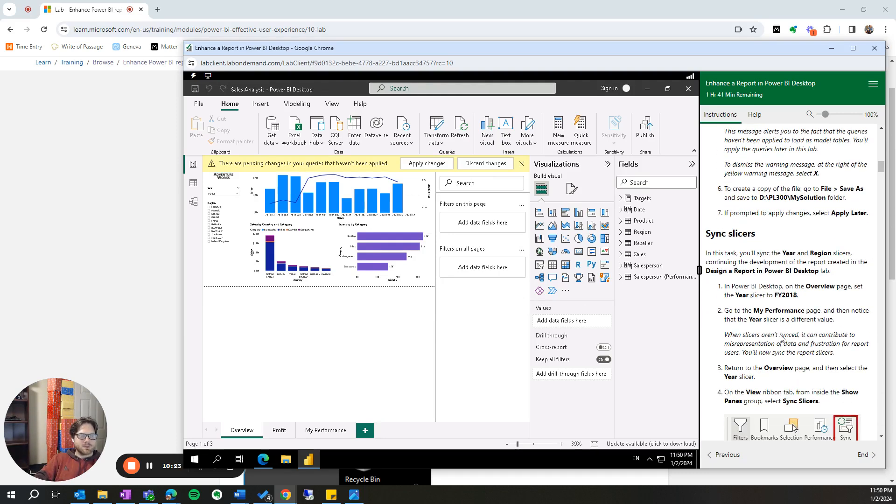
{"action": "left_click_drag", "start_coordinate": [710, 256], "coordinate": [868, 262]}
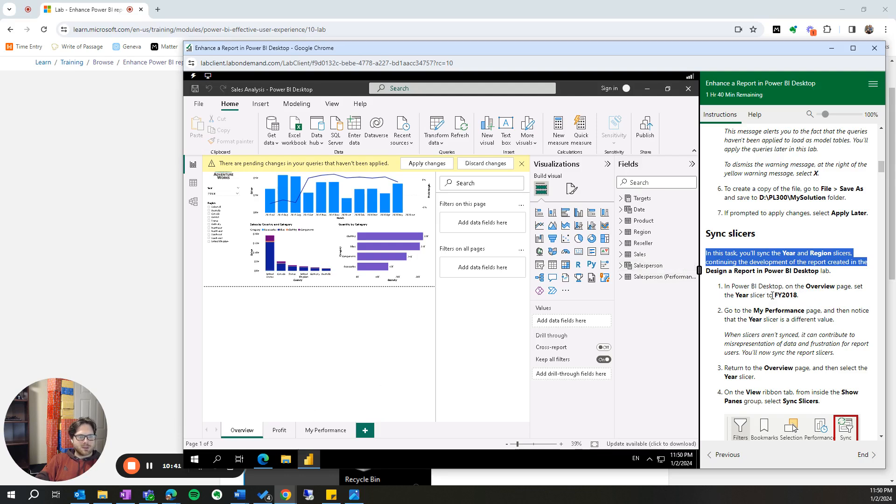
{"action": "left_click", "coordinate": [521, 163]}
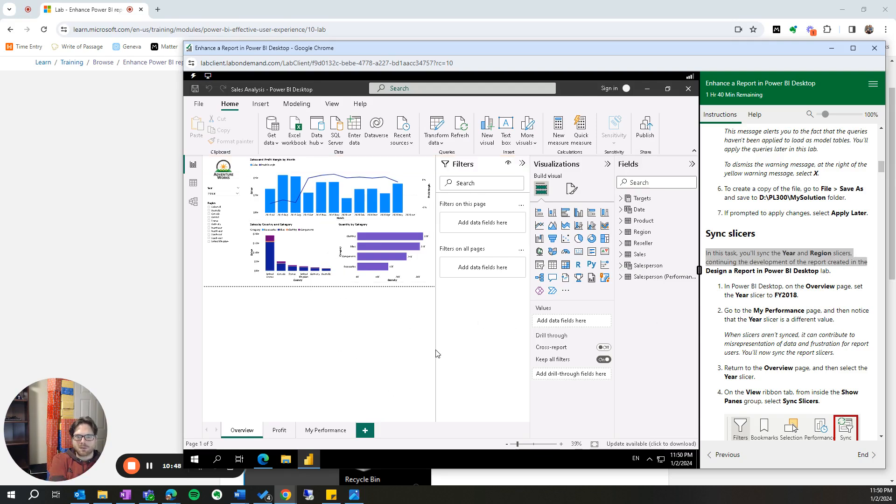
{"action": "left_click", "coordinate": [522, 163]}
{"action": "left_click", "coordinate": [608, 164]}
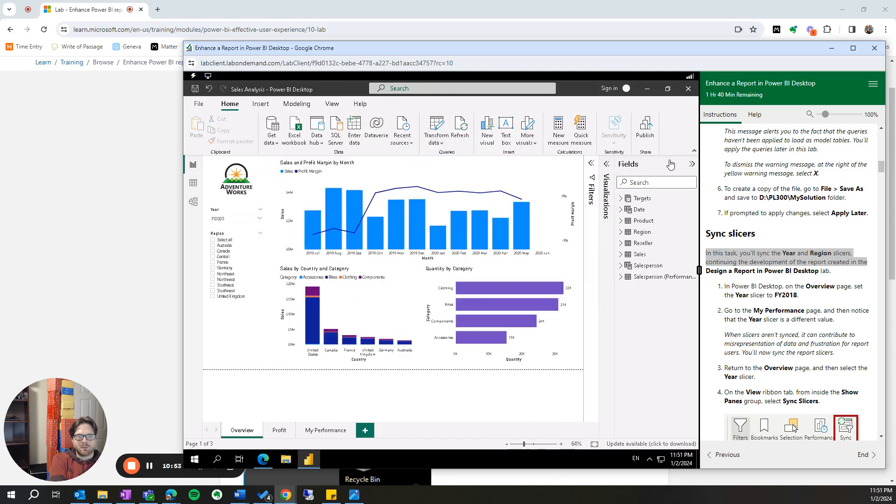
{"action": "left_click", "coordinate": [692, 164]}
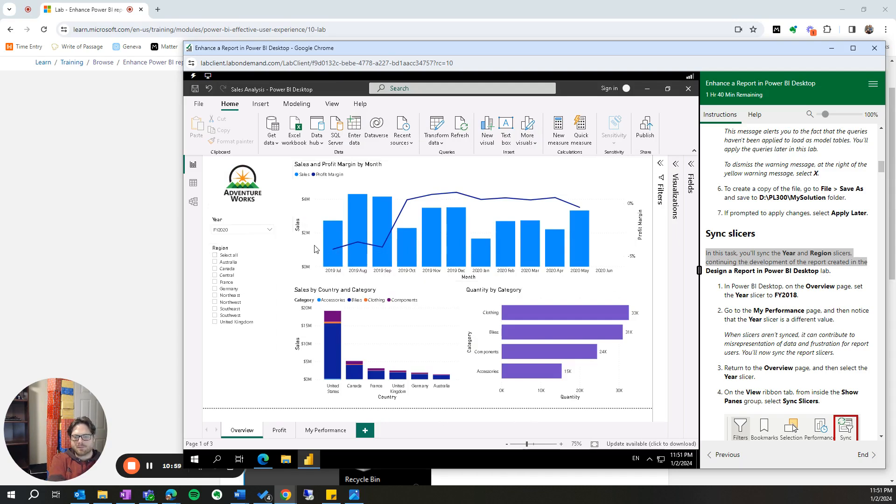
{"action": "scroll", "coordinate": [418, 304], "scroll_direction": "up", "scroll_amount": 1}
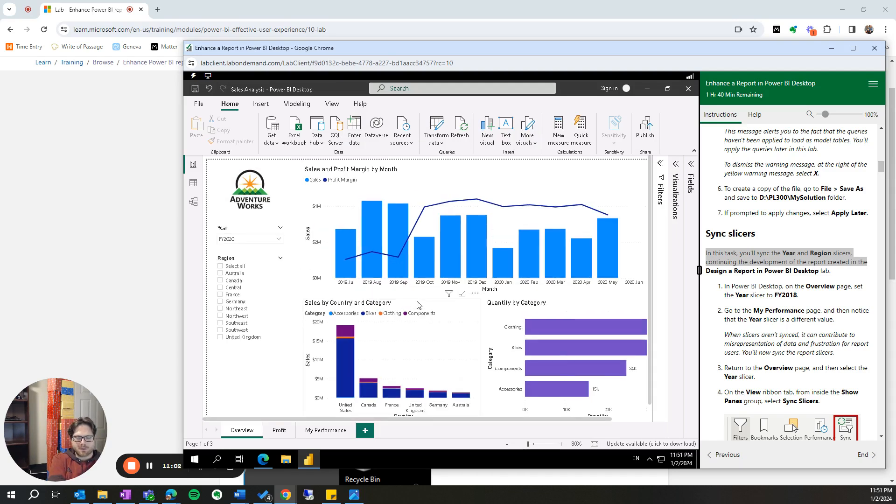
{"action": "left_click", "coordinate": [595, 445]}
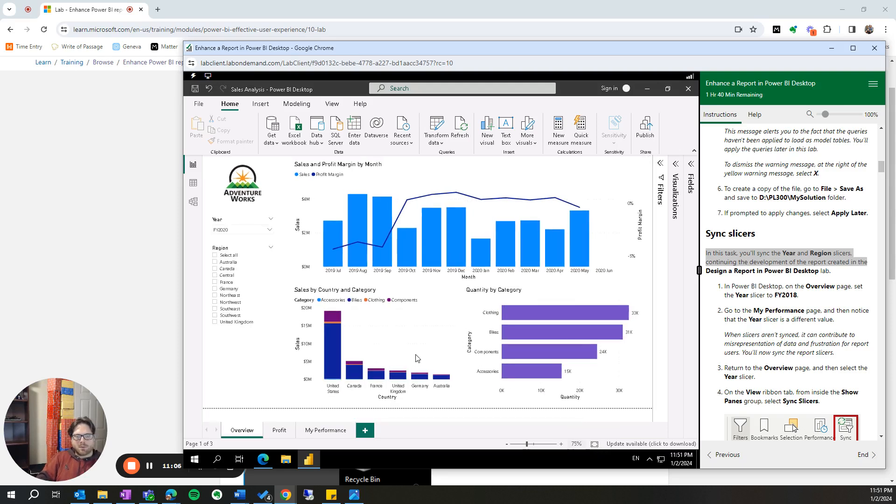
- Set the Overview page's Year slicer to FY2018 and compare it with the Year slicer on the My Performance page
{"action": "left_click", "coordinate": [243, 232]}
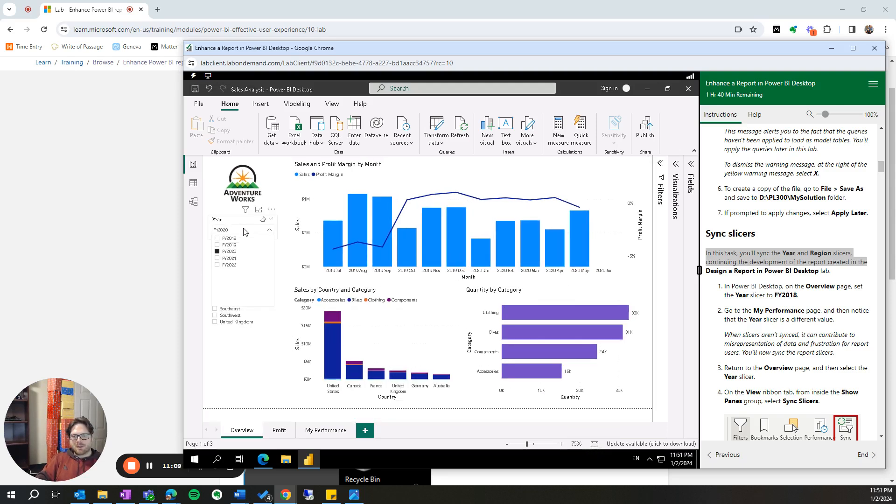
{"action": "left_click", "coordinate": [217, 239]}
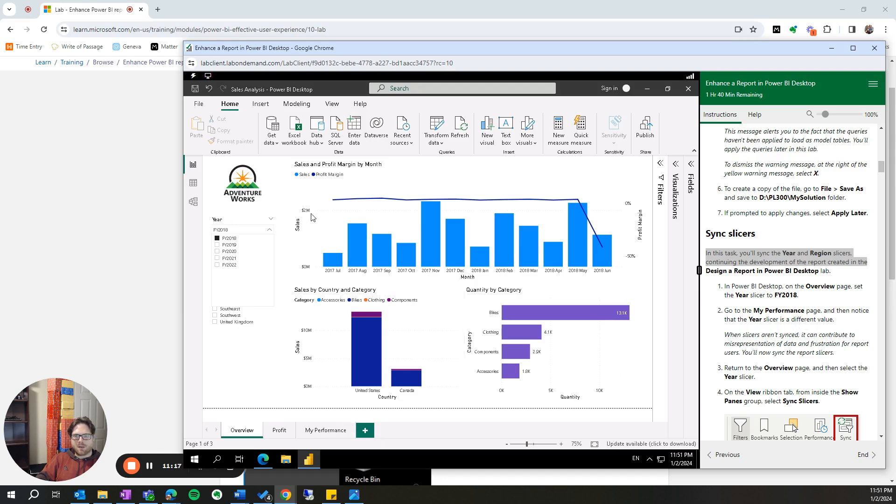
{"action": "left_click", "coordinate": [312, 433]}
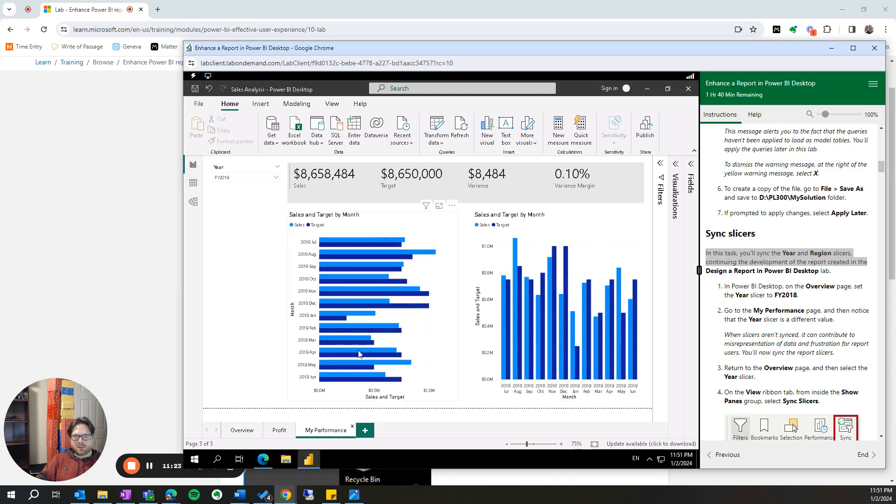
{"action": "left_click", "coordinate": [275, 178]}
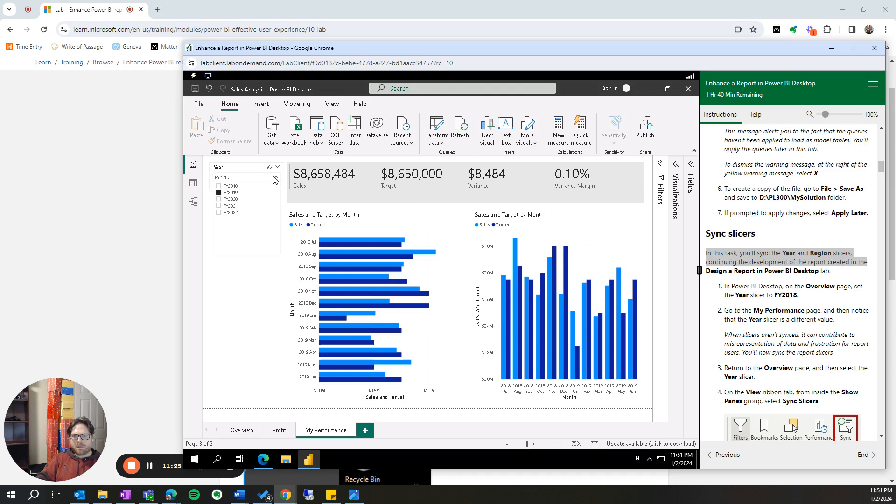
{"action": "left_click", "coordinate": [275, 178]}
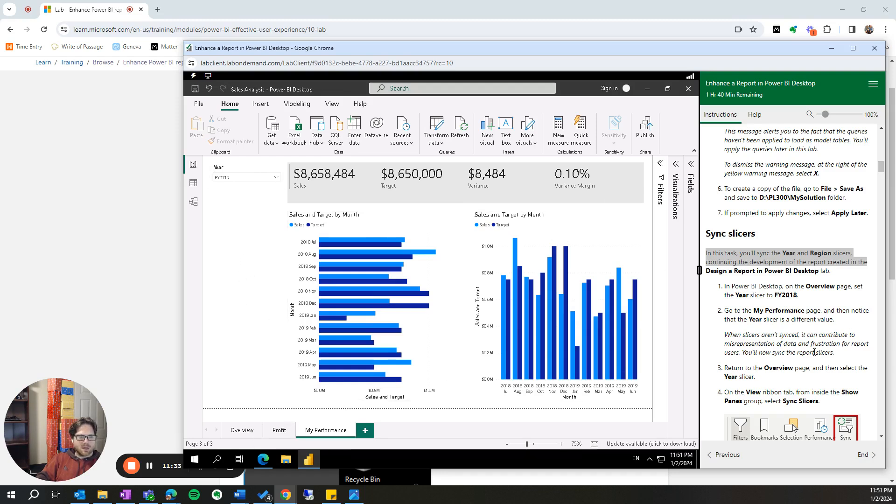
- Show the Sync slicers pane and try to select the Year slicer on the My Performance page for syncing
{"action": "scroll", "coordinate": [815, 353], "scroll_direction": "down", "scroll_amount": 1}
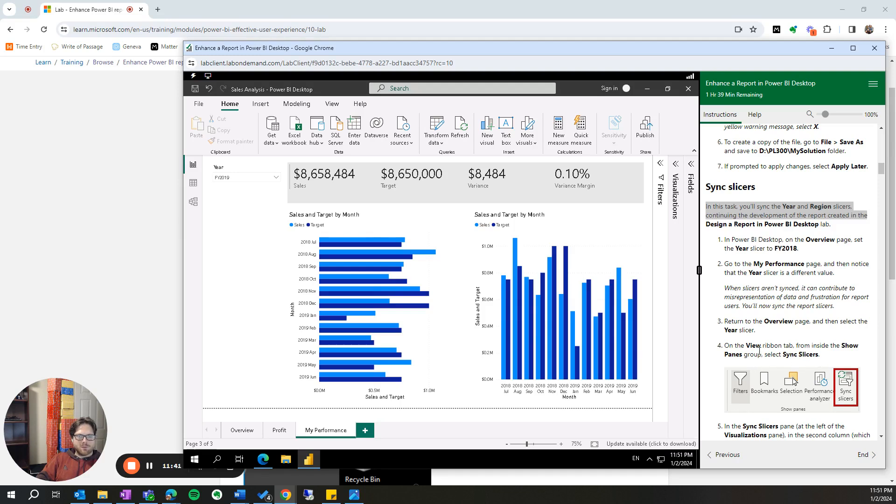
{"action": "left_click", "coordinate": [332, 105]}
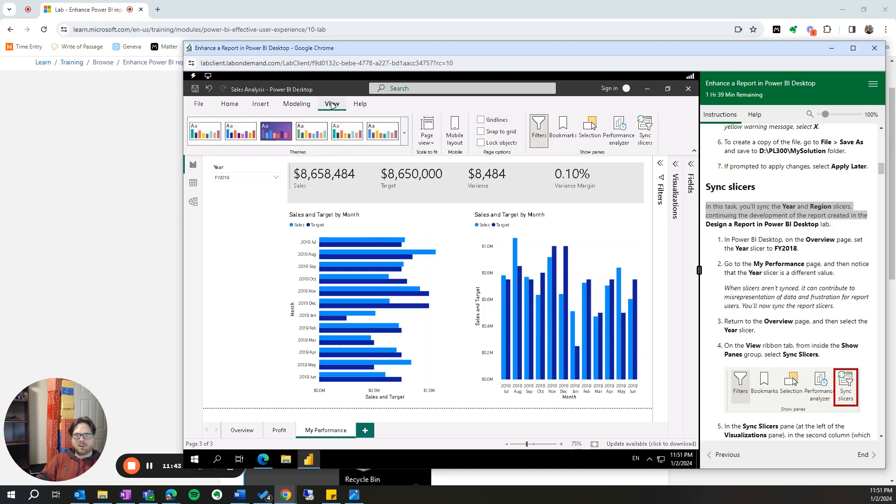
{"action": "left_click", "coordinate": [645, 135]}
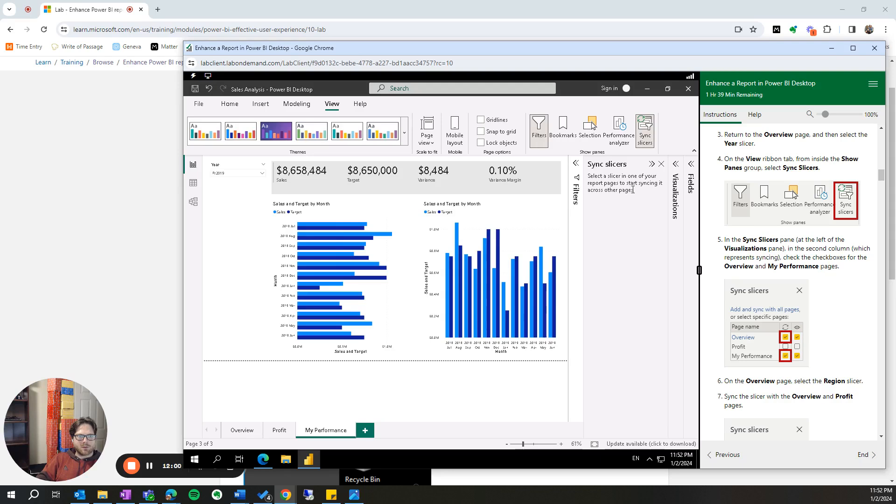
{"action": "left_click", "coordinate": [236, 175]}
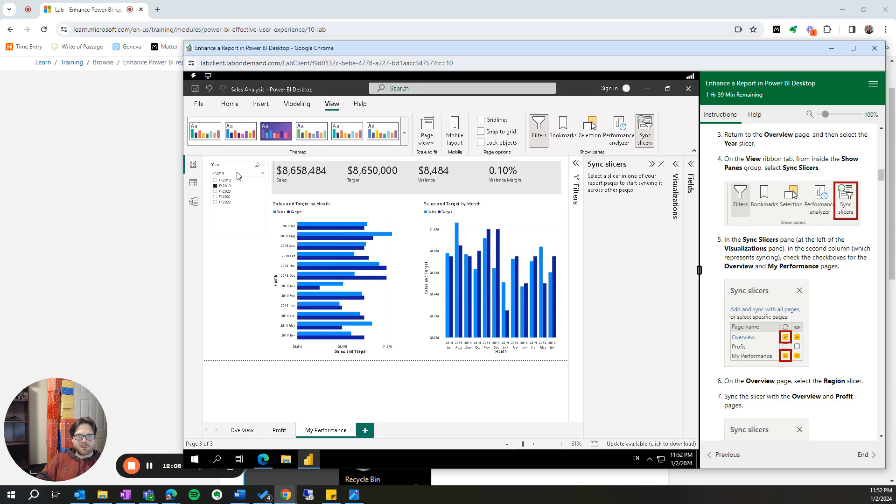
{"action": "left_click", "coordinate": [237, 174]}
{"action": "left_click", "coordinate": [238, 174]}
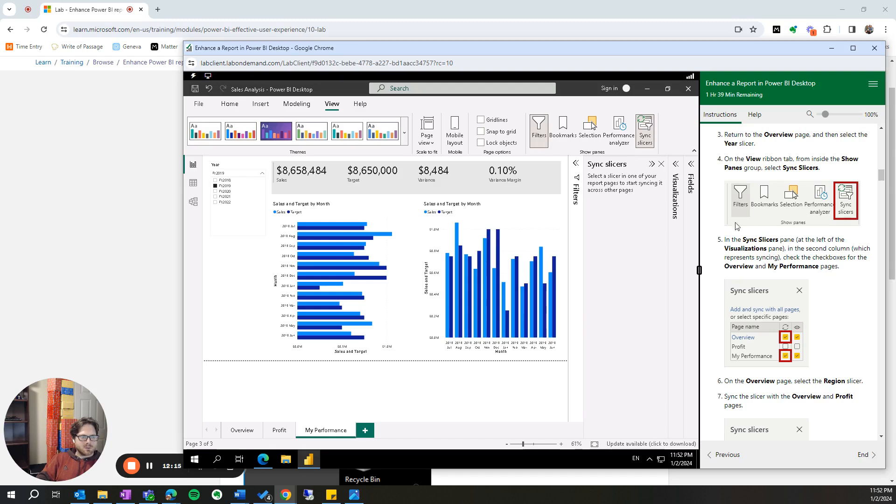
- Review the instruction for syncing the Overview and My Performance pages and expand the Visualizations and Filters panes
{"action": "left_click_drag", "start_coordinate": [797, 248], "coordinate": [857, 270]}
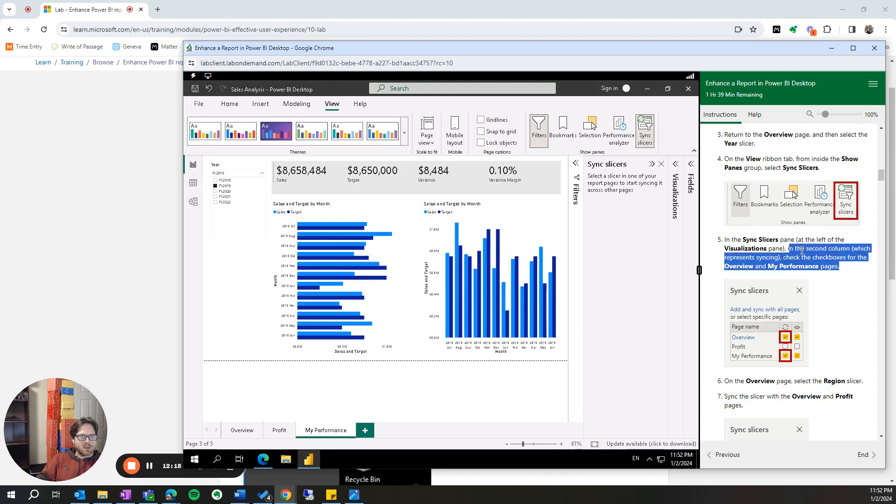
{"action": "left_click", "coordinate": [626, 176]}
{"action": "left_click", "coordinate": [675, 166]}
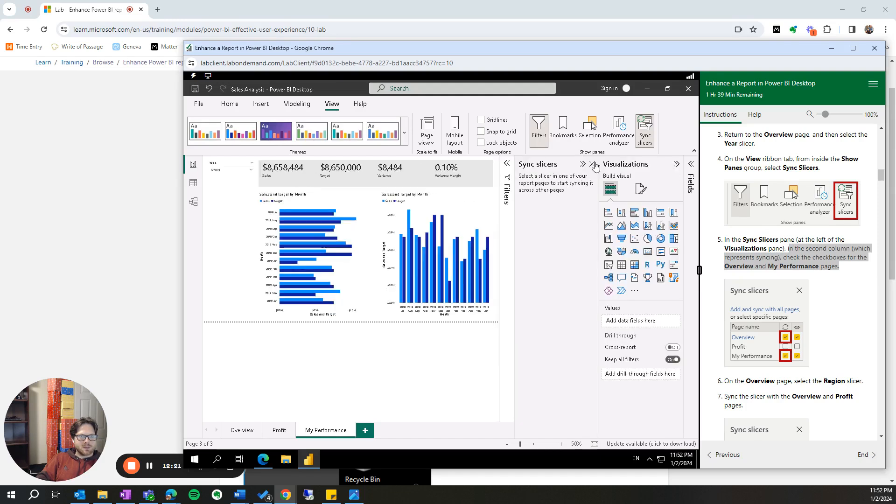
{"action": "left_click", "coordinate": [506, 166]}
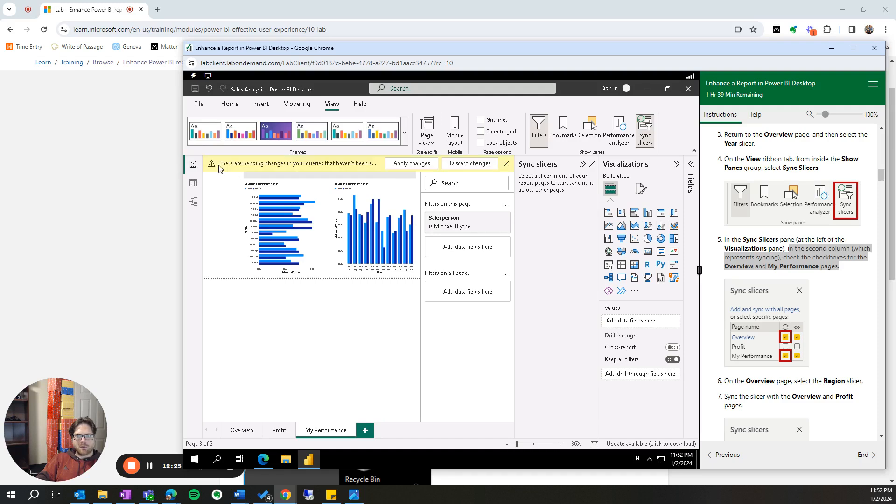
- Dismiss the pending-changes warning and sync the My Performance page's Year slicer across the Overview and My Performance pages
{"action": "left_click", "coordinate": [507, 165]}
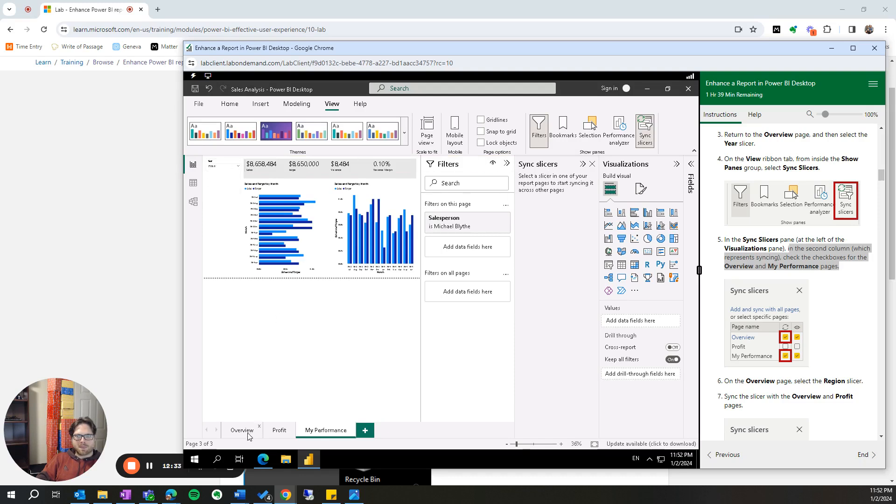
{"action": "left_click", "coordinate": [221, 171]}
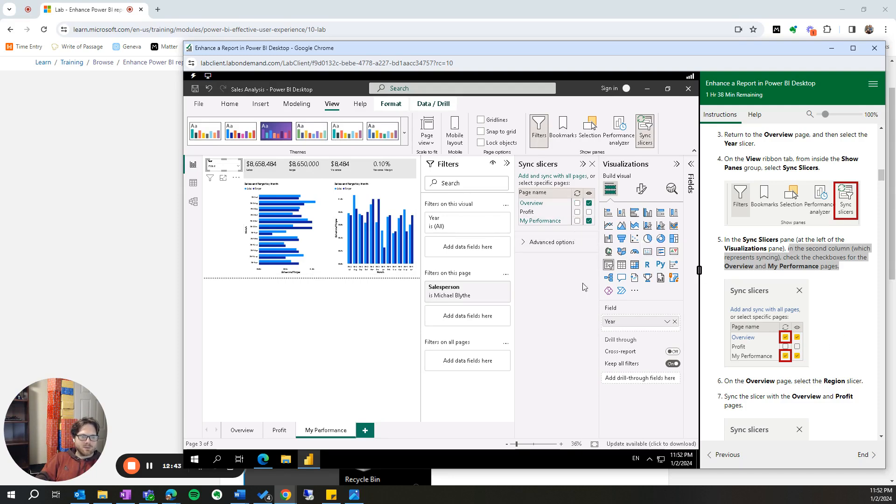
{"action": "left_click", "coordinate": [577, 222]}
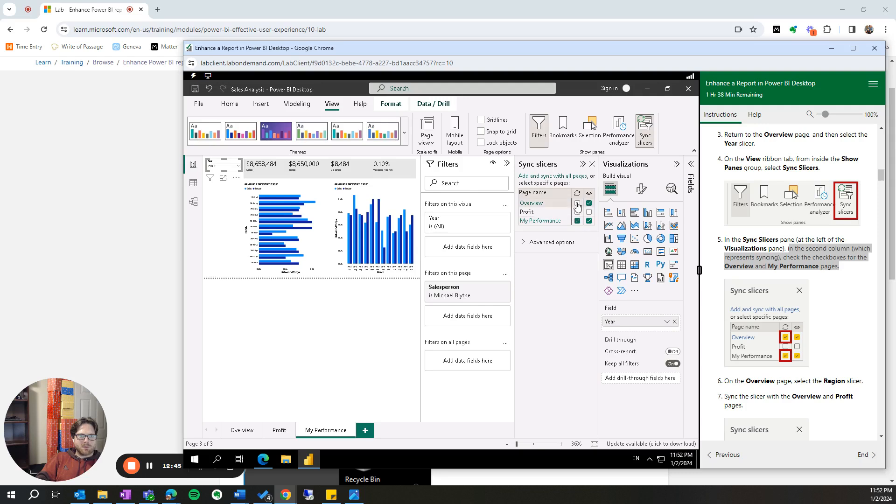
{"action": "scroll", "coordinate": [761, 336], "scroll_direction": "down", "scroll_amount": 1}
{"action": "scroll", "coordinate": [761, 335], "scroll_direction": "up", "scroll_amount": 1}
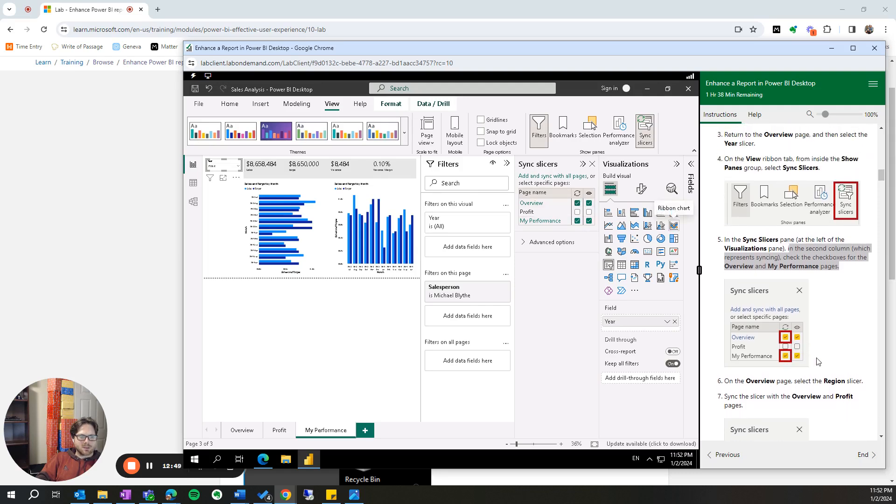
- Select Germany in the Overview page's Region slicer and compare it with the Region slicer on the Profit page
{"action": "scroll", "coordinate": [808, 369], "scroll_direction": "down", "scroll_amount": 1}
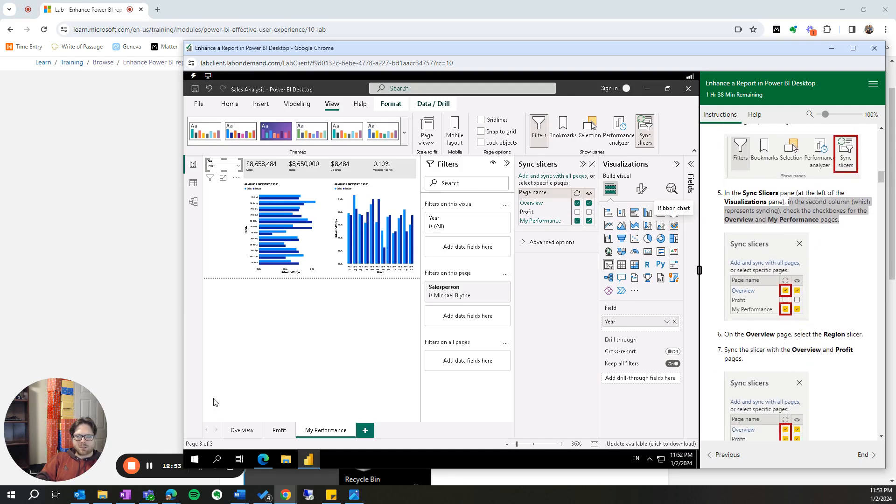
{"action": "left_click", "coordinate": [241, 430]}
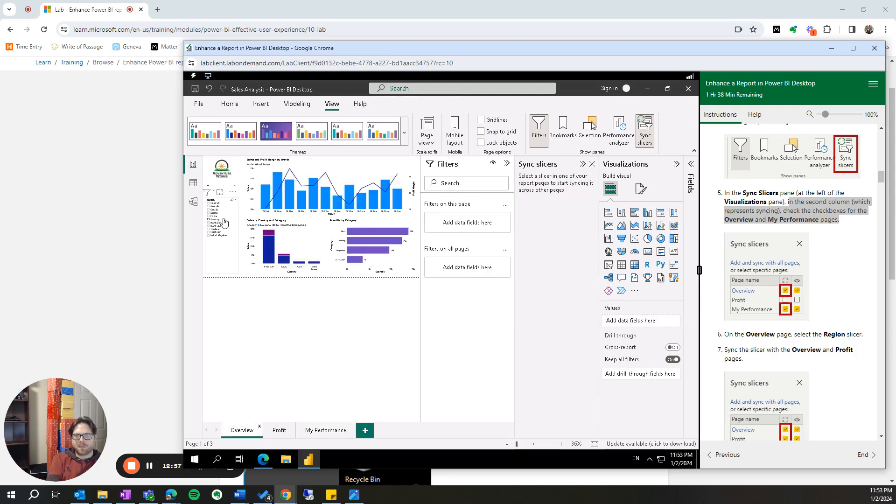
{"action": "left_click", "coordinate": [224, 222]}
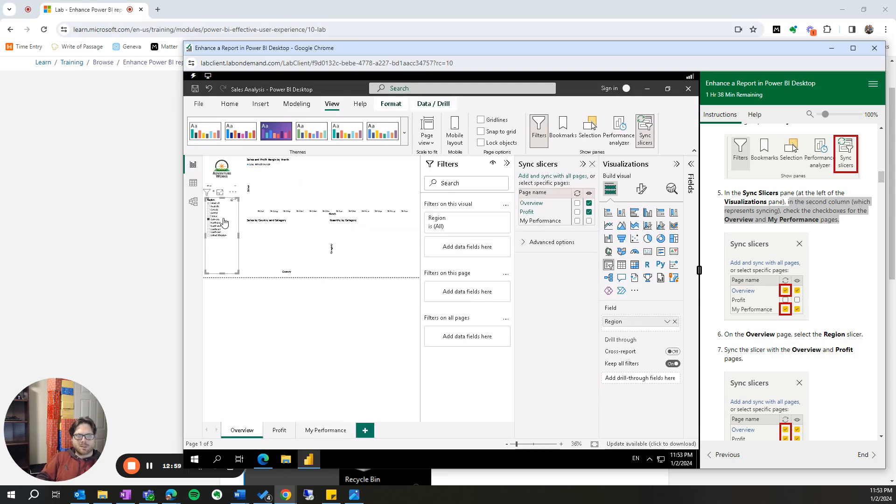
{"action": "scroll", "coordinate": [829, 387], "scroll_direction": "down", "scroll_amount": 1}
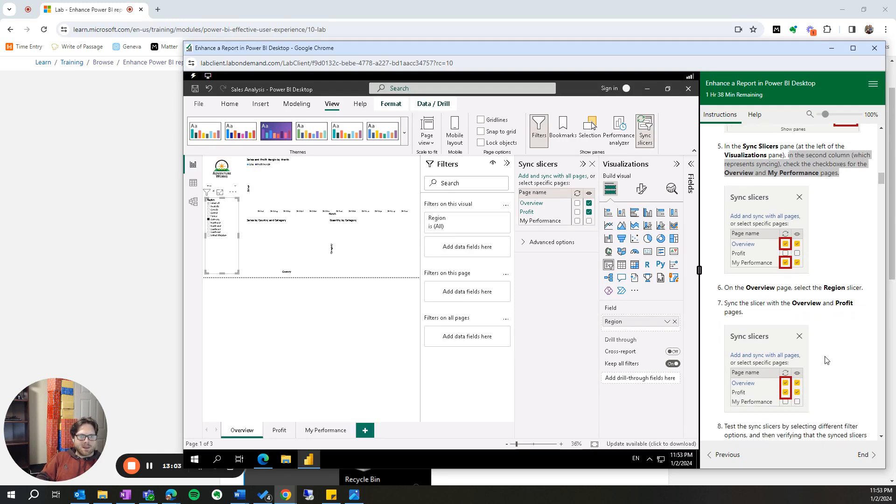
{"action": "left_click", "coordinate": [278, 431]}
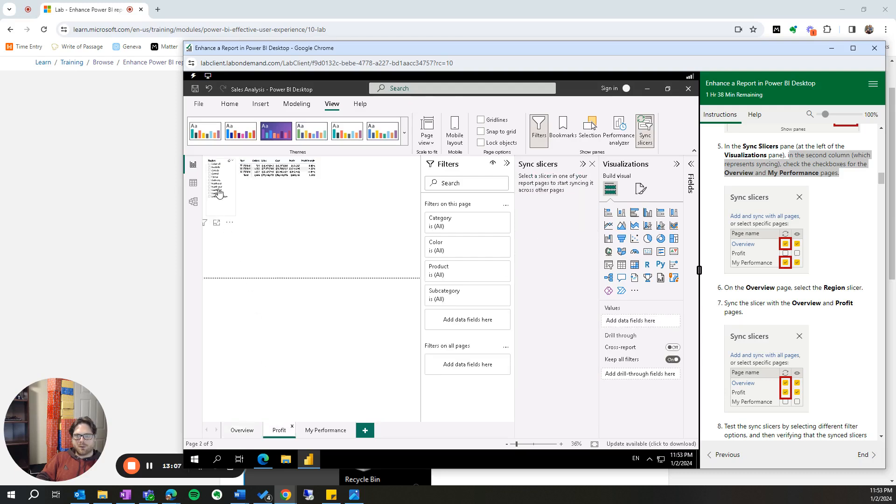
{"action": "left_click", "coordinate": [249, 430]}
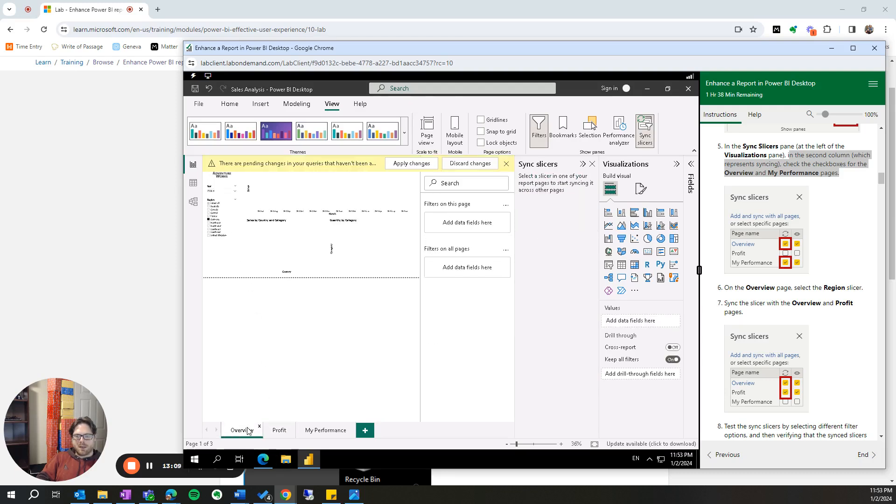
- Sync the Overview page's Region slicer, set to France, across the Overview and Profit pages and close the Sync slicers pane
{"action": "left_click", "coordinate": [215, 219]}
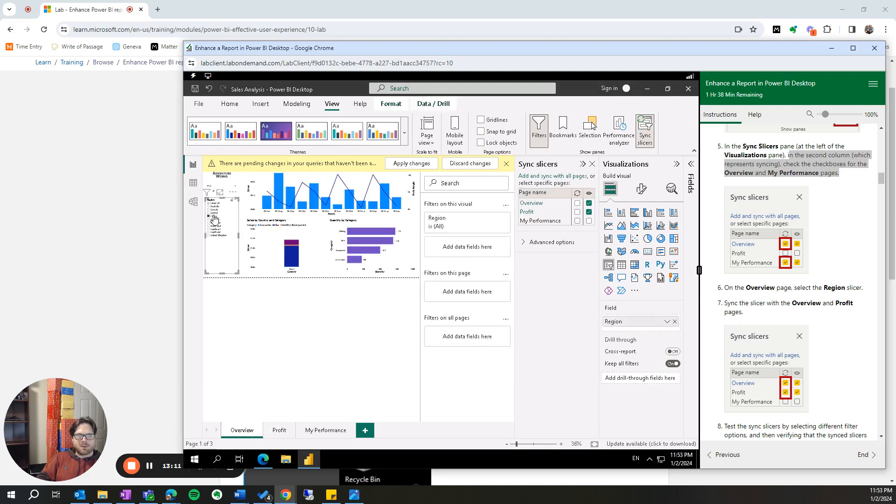
{"action": "left_click", "coordinate": [578, 204]}
{"action": "left_click", "coordinate": [578, 212]}
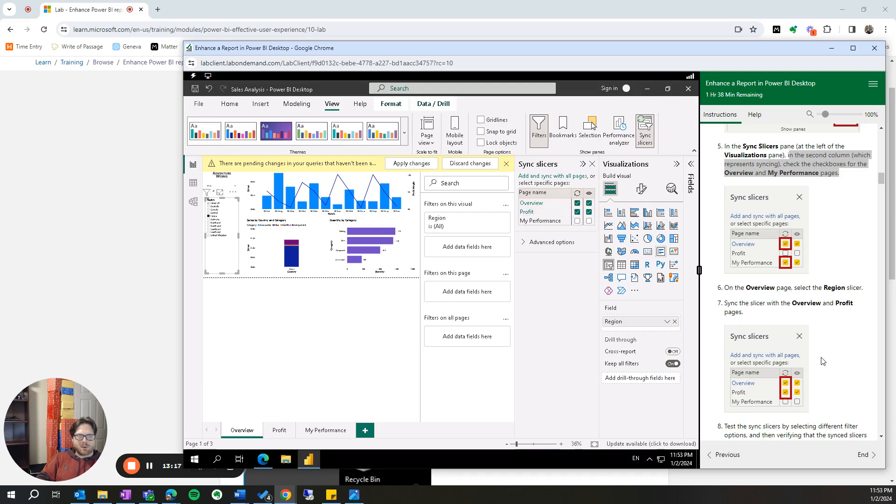
{"action": "scroll", "coordinate": [835, 384], "scroll_direction": "down", "scroll_amount": 2}
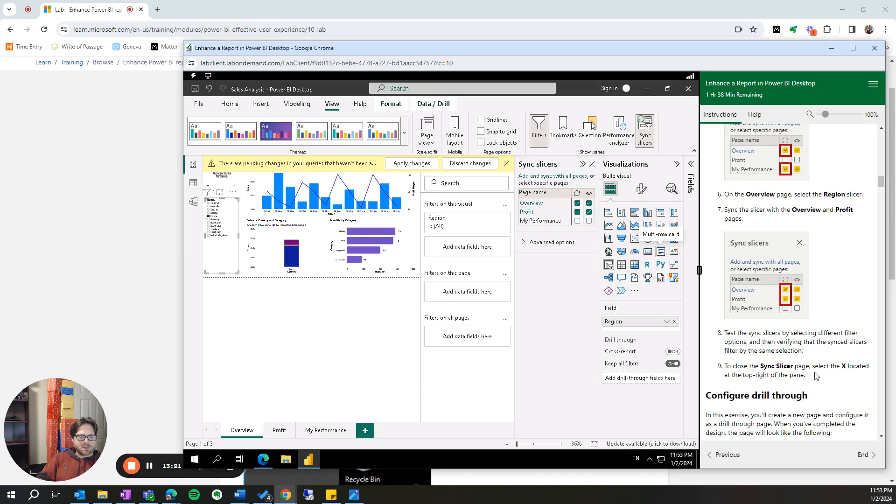
{"action": "left_click", "coordinate": [592, 164]}
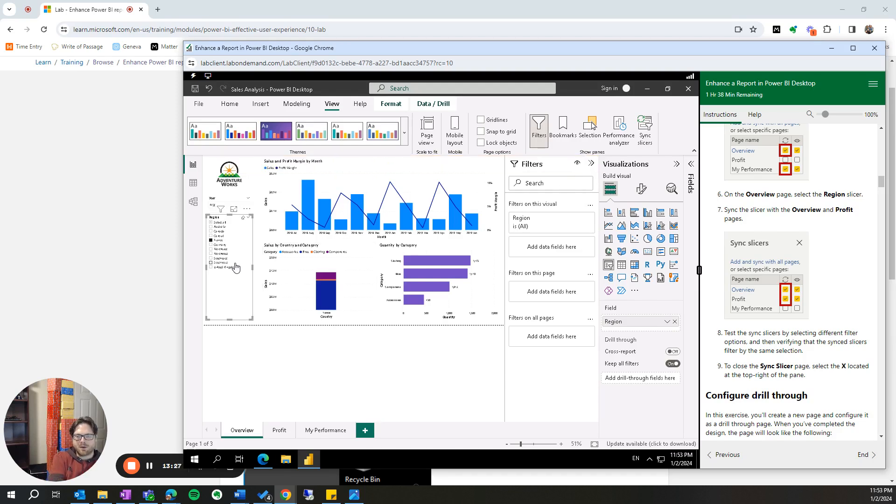
- Test the Region sync by choosing Canada on the Overview page and checking the Region slicer on the Profit page
{"action": "scroll", "coordinate": [236, 267], "scroll_direction": "up", "scroll_amount": 2}
{"action": "scroll", "coordinate": [236, 268], "scroll_direction": "up", "scroll_amount": 1}
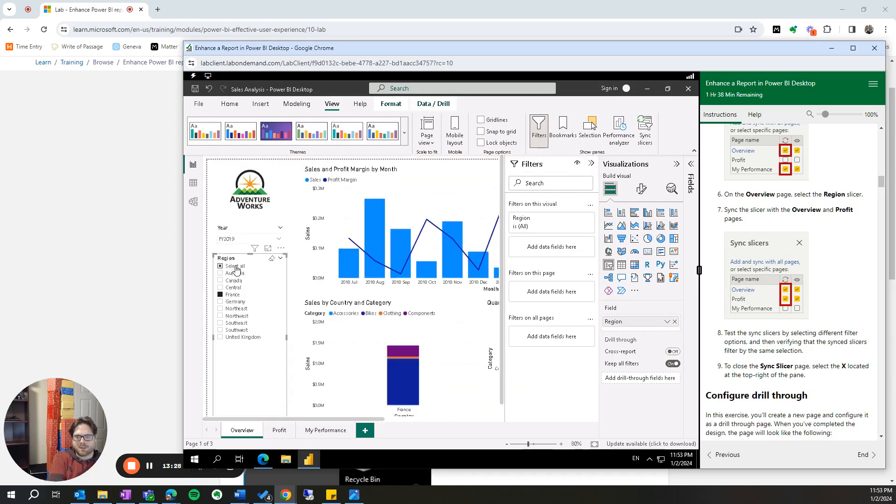
{"action": "left_click", "coordinate": [221, 280]}
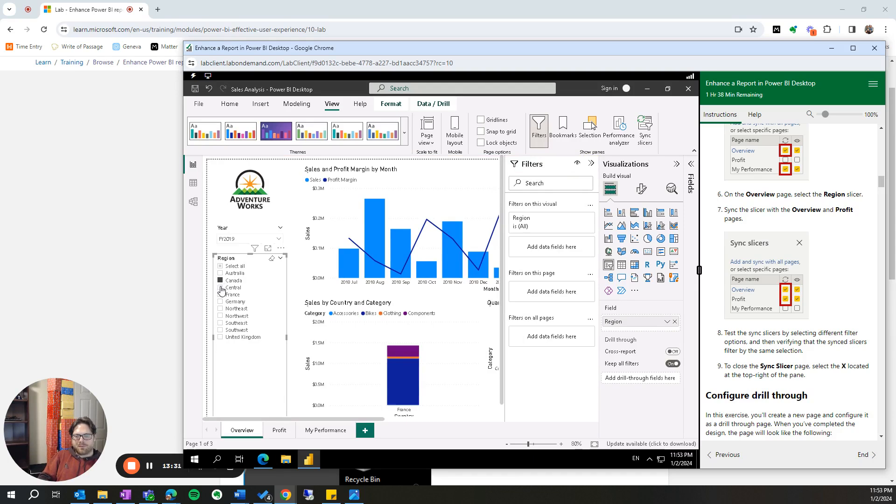
{"action": "left_click", "coordinate": [280, 431]}
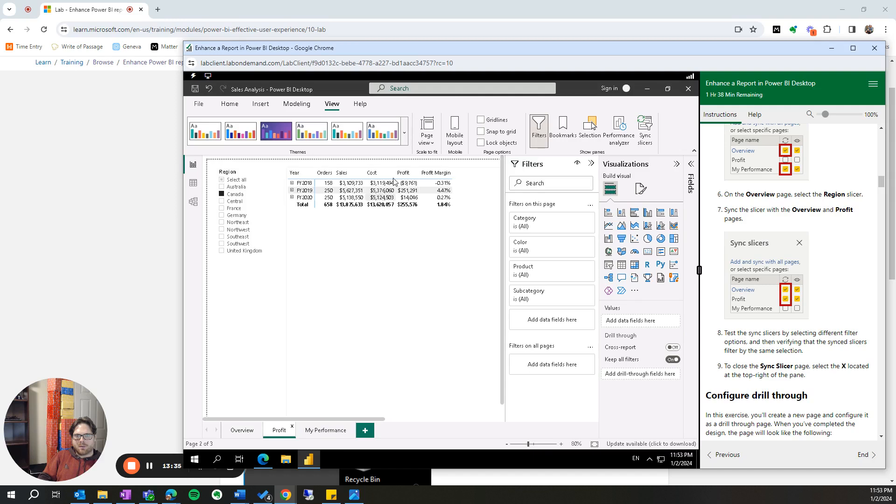
- Test the Year sync by choosing FY2022 on the Overview page and checking the slicer and visuals on the My Performance page
{"action": "left_click", "coordinate": [250, 434]}
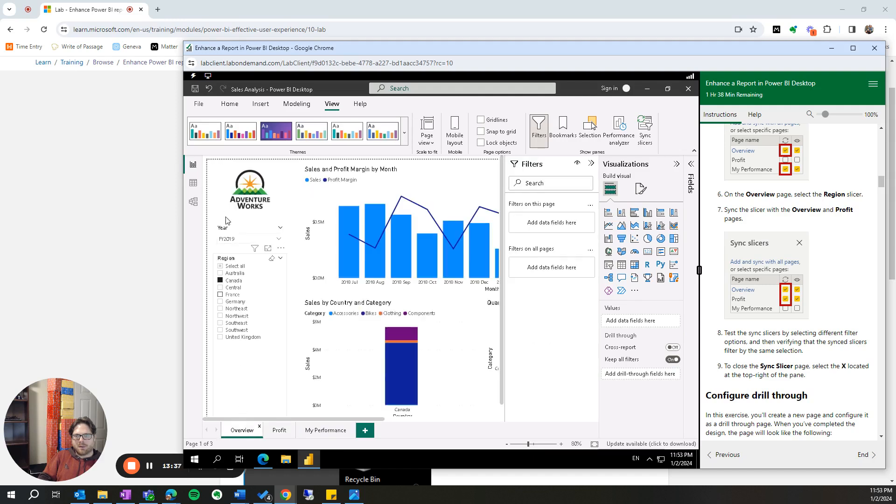
{"action": "left_click", "coordinate": [248, 239]}
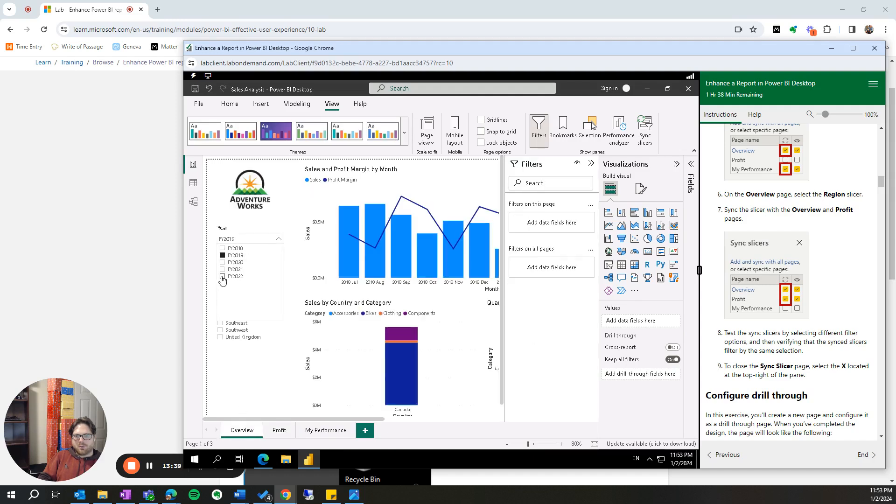
{"action": "left_click", "coordinate": [223, 276]}
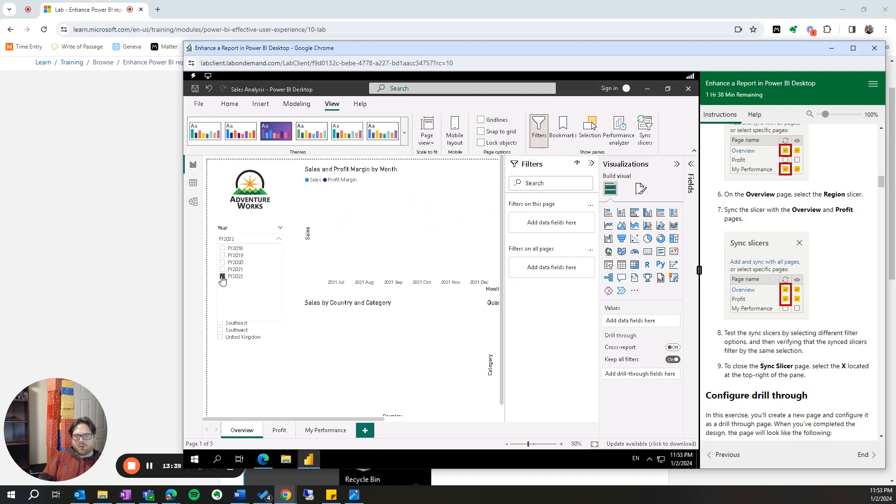
{"action": "left_click", "coordinate": [328, 431]}
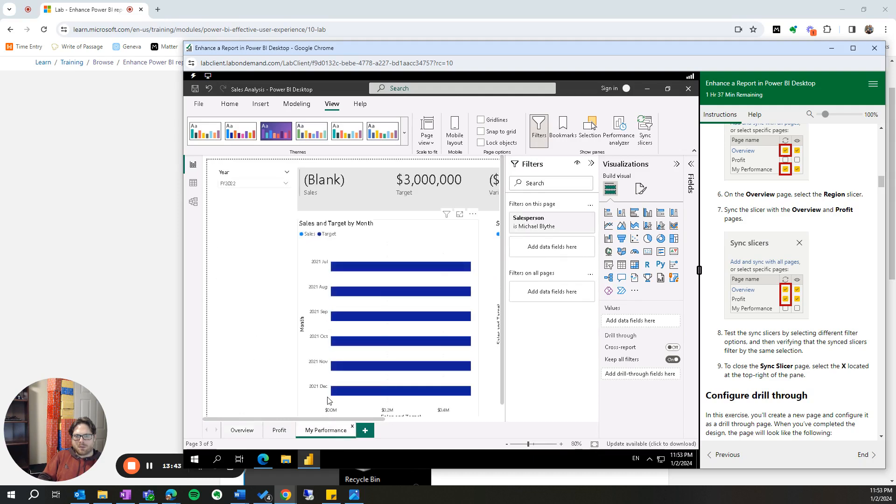
{"action": "left_click_drag", "start_coordinate": [322, 419], "coordinate": [433, 421]}
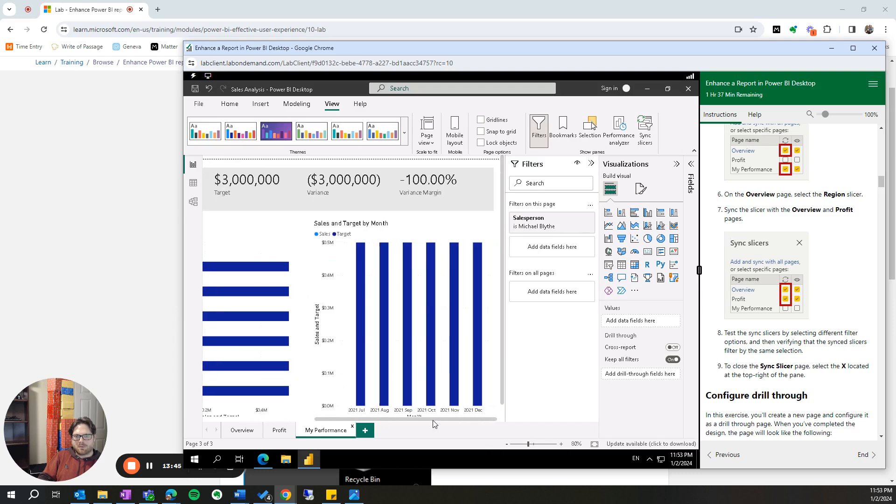
- Set the Overview page's Year slicer to FY2021 and select all regions in its Region slicer
{"action": "left_click", "coordinate": [242, 430]}
{"action": "left_click_drag", "start_coordinate": [317, 420], "coordinate": [198, 408]}
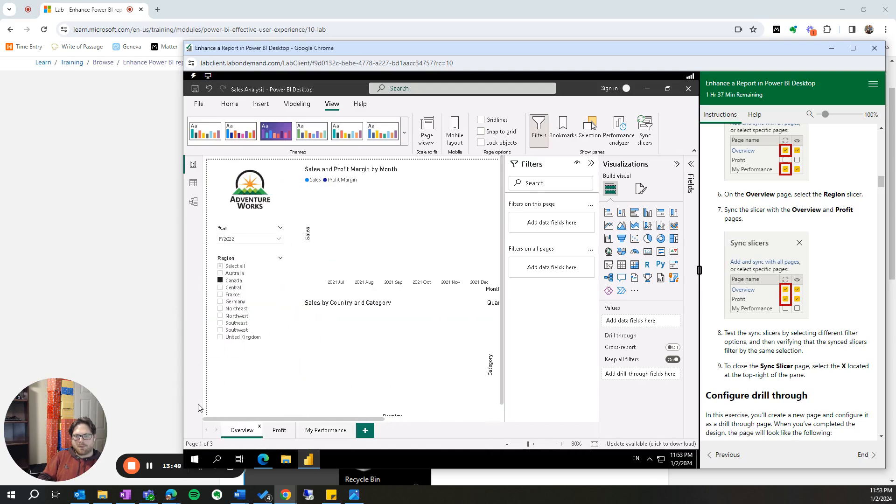
{"action": "left_click", "coordinate": [245, 240]}
{"action": "left_click", "coordinate": [223, 270]}
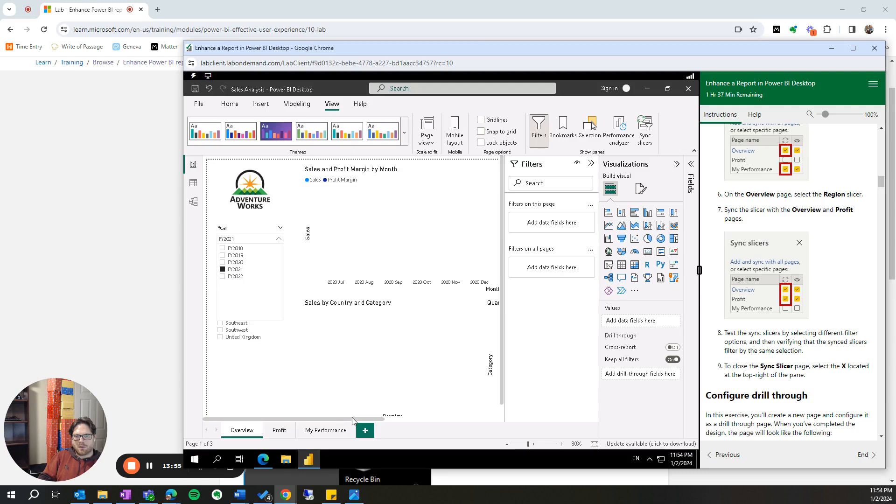
{"action": "mouse_move", "coordinate": [352, 417]}
{"action": "left_mouse_down"}
{"action": "mouse_move", "coordinate": [479, 415]}
{"action": "mouse_move", "coordinate": [368, 417]}
{"action": "left_mouse_up"}
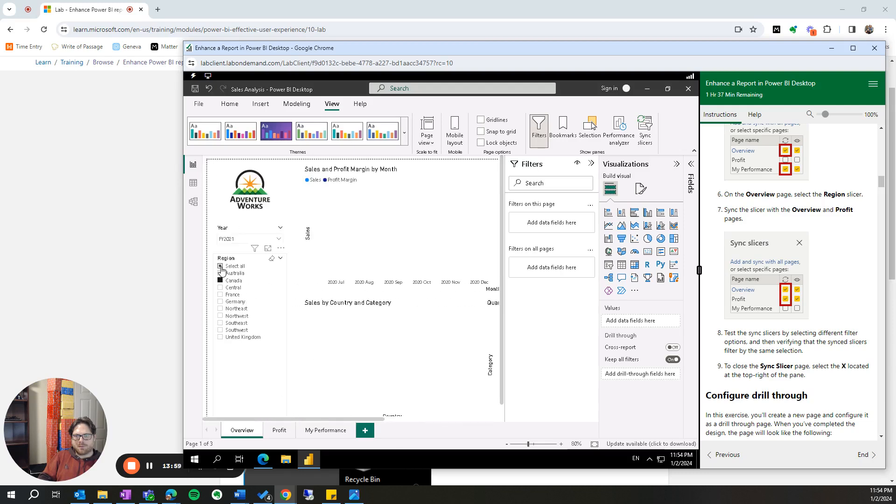
{"action": "left_click", "coordinate": [221, 267]}
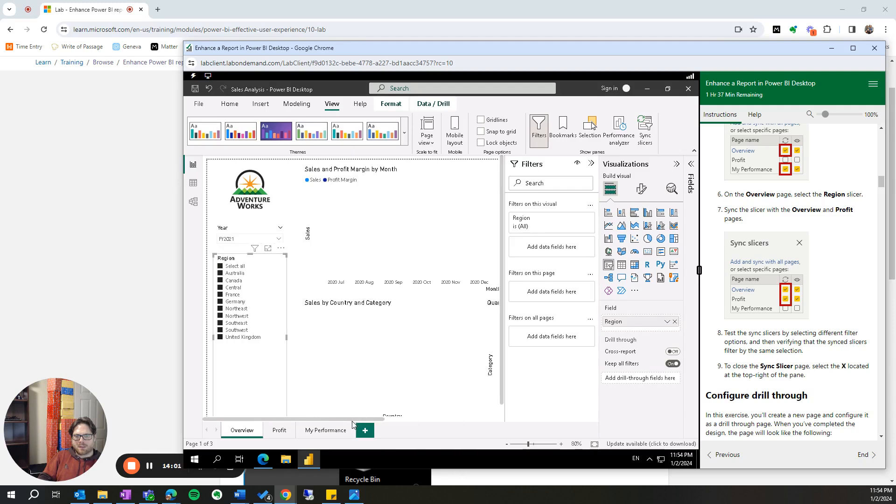
{"action": "left_click_drag", "start_coordinate": [352, 422], "coordinate": [407, 419]}
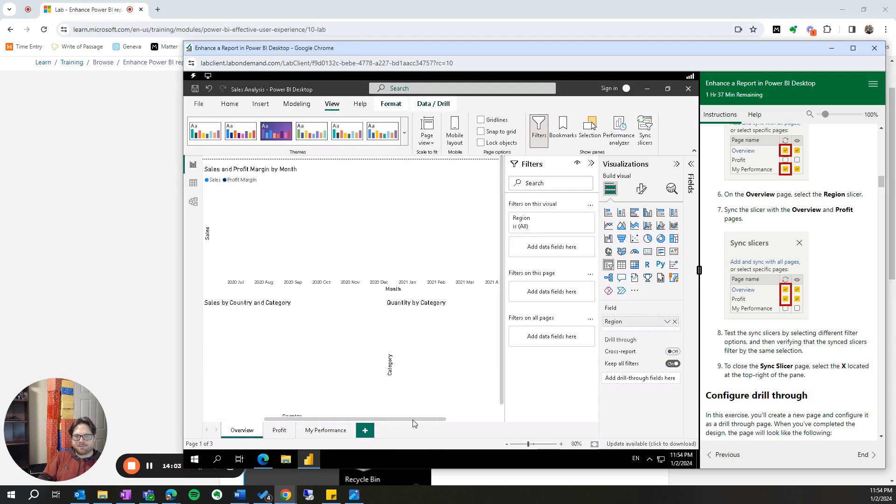
{"action": "scroll", "coordinate": [313, 256], "scroll_direction": "down", "scroll_amount": 3}
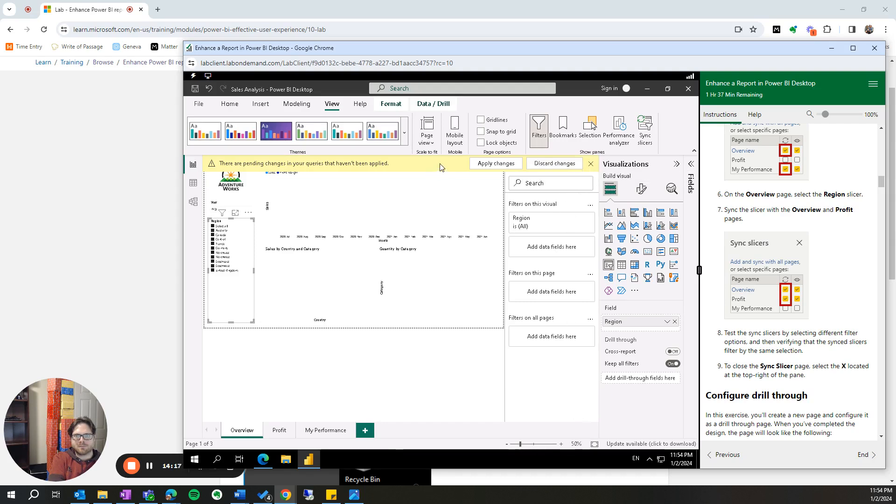
- Apply the pending query changes with the privacy level set to Organizational for both localhost and d:\
{"action": "left_click", "coordinate": [492, 163]}
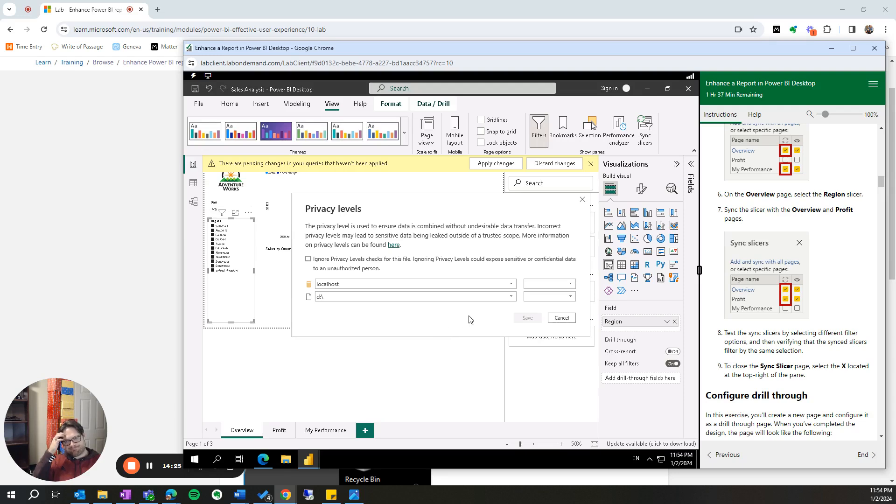
{"action": "left_click", "coordinate": [549, 285]}
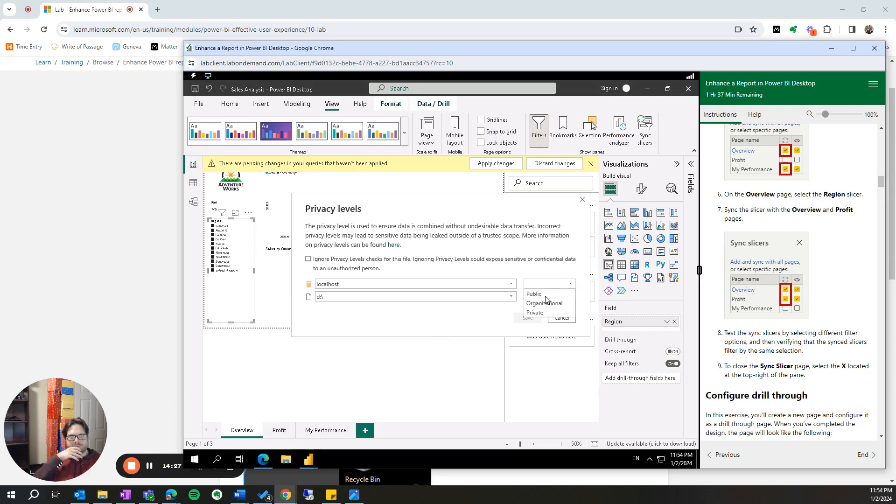
{"action": "left_click", "coordinate": [547, 302]}
{"action": "left_click", "coordinate": [547, 298]}
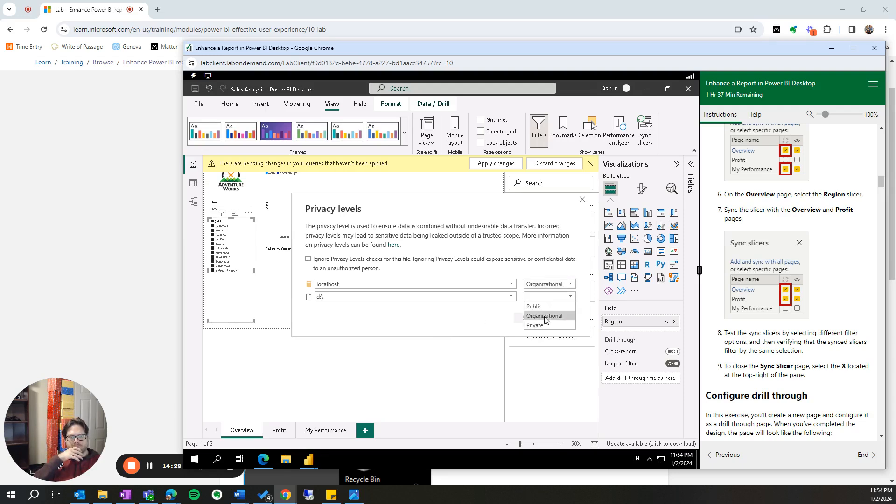
{"action": "left_click", "coordinate": [547, 313]}
{"action": "left_click", "coordinate": [533, 319]}
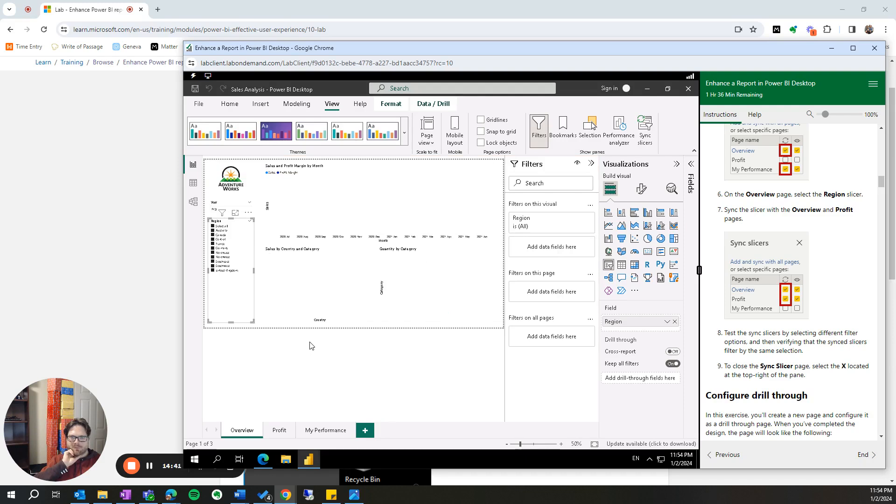
- Select the Overview page's Year slicer, then fit the page to the window and collapse the Filters and Visualizations panes
{"action": "left_click", "coordinate": [240, 204]}
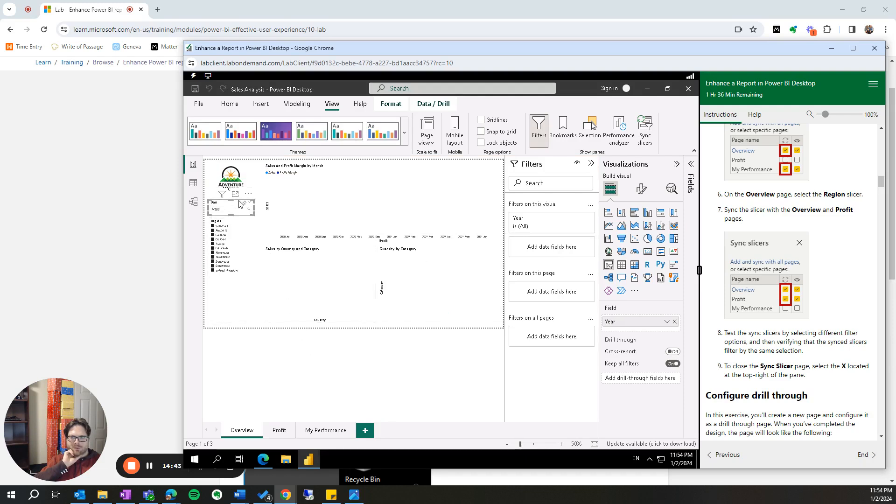
{"action": "left_click", "coordinate": [594, 444]}
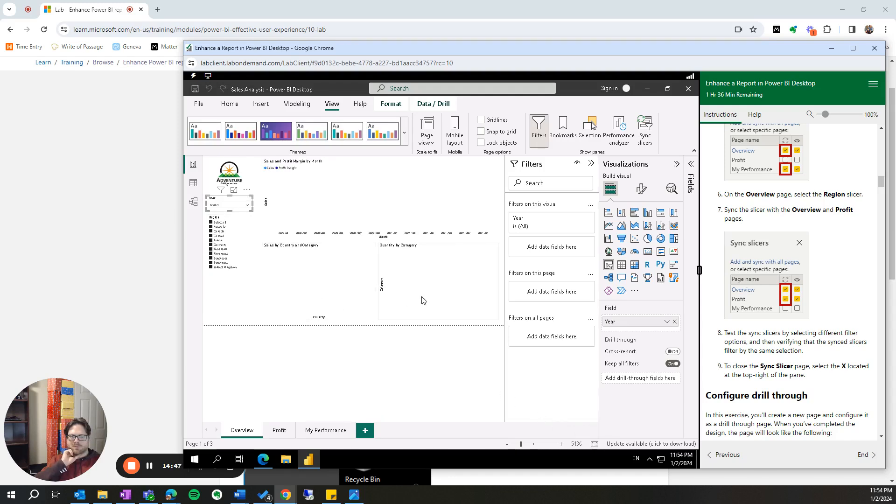
{"action": "left_click", "coordinate": [591, 165]}
{"action": "left_click", "coordinate": [677, 165]}
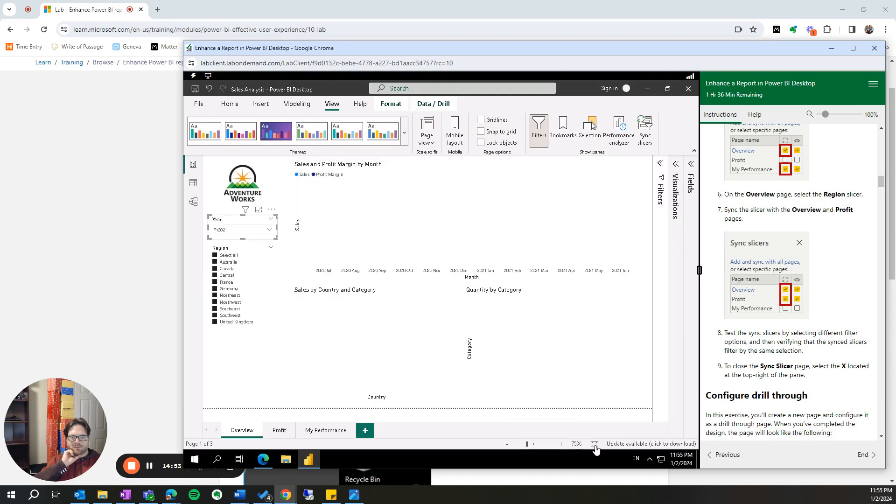
- Test the slicer sync by choosing FY2019, then FY2020 in the Overview page's Year slicer and checking the Profit and My Performance pages
{"action": "left_click", "coordinate": [562, 445]}
{"action": "left_click", "coordinate": [562, 445]}
{"action": "left_click", "coordinate": [270, 252]}
{"action": "left_click", "coordinate": [225, 260]}
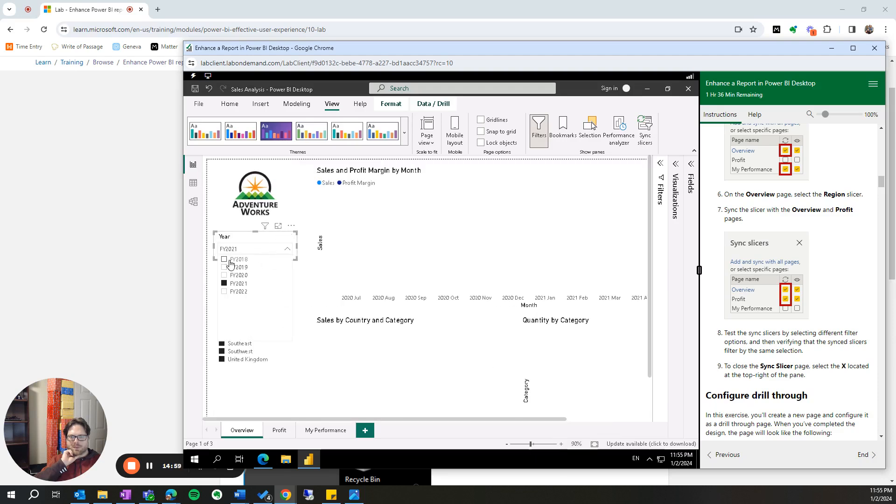
{"action": "left_click", "coordinate": [225, 268]}
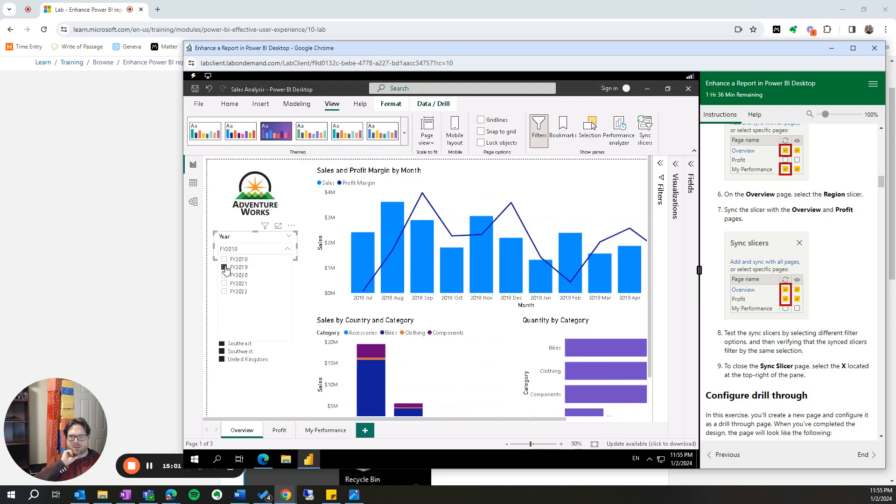
{"action": "left_click", "coordinate": [224, 275]}
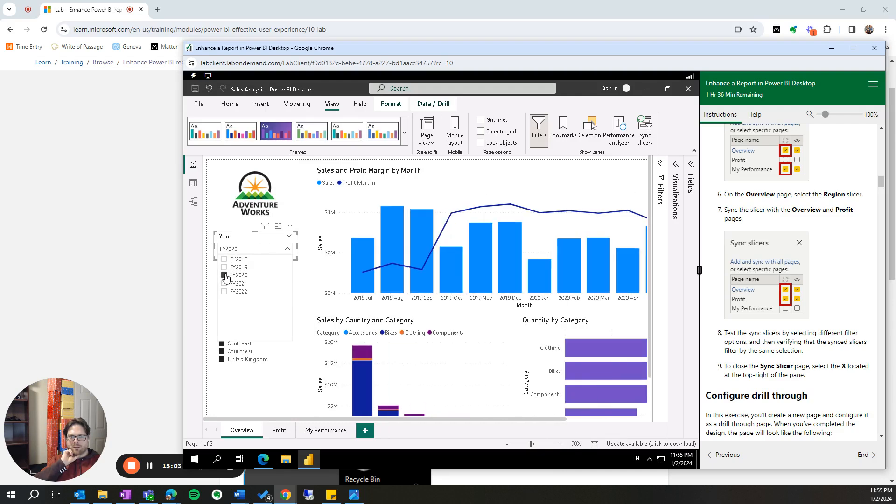
{"action": "left_click", "coordinate": [266, 400]}
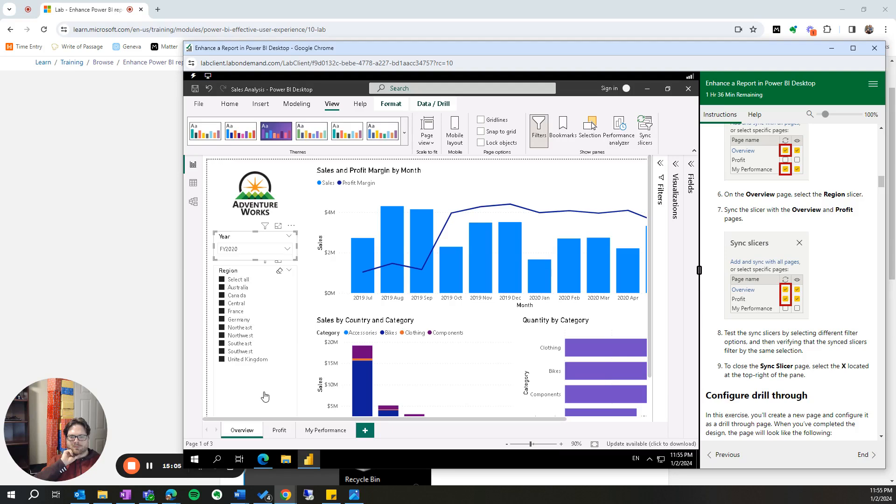
{"action": "left_click", "coordinate": [280, 431]}
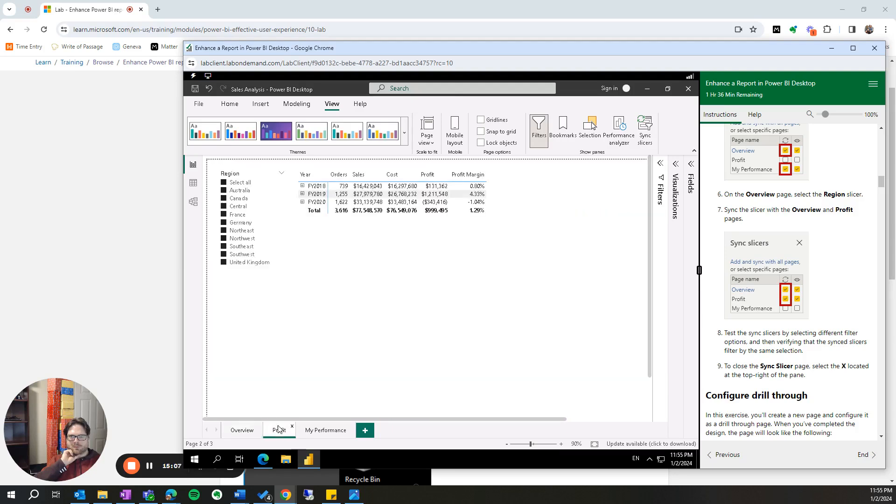
{"action": "left_click", "coordinate": [325, 432]}
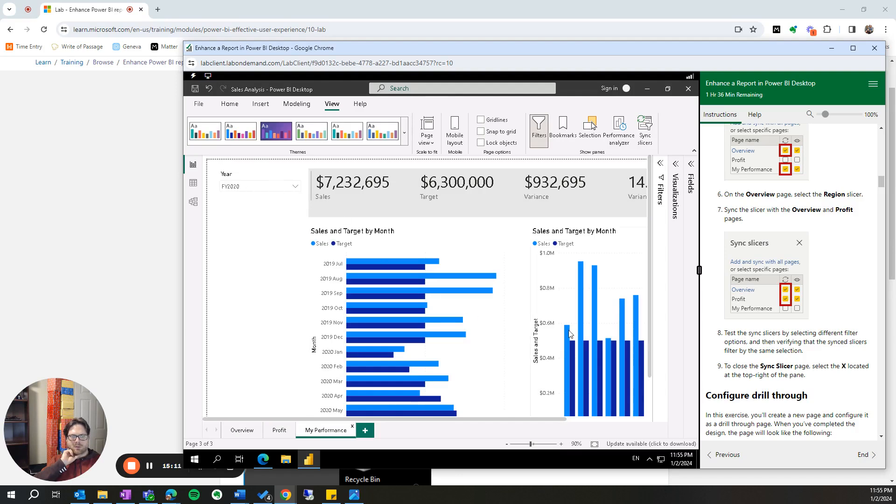
- Add a new report page named Product Details and hide it from report users
{"action": "scroll", "coordinate": [789, 342], "scroll_direction": "down", "scroll_amount": 2}
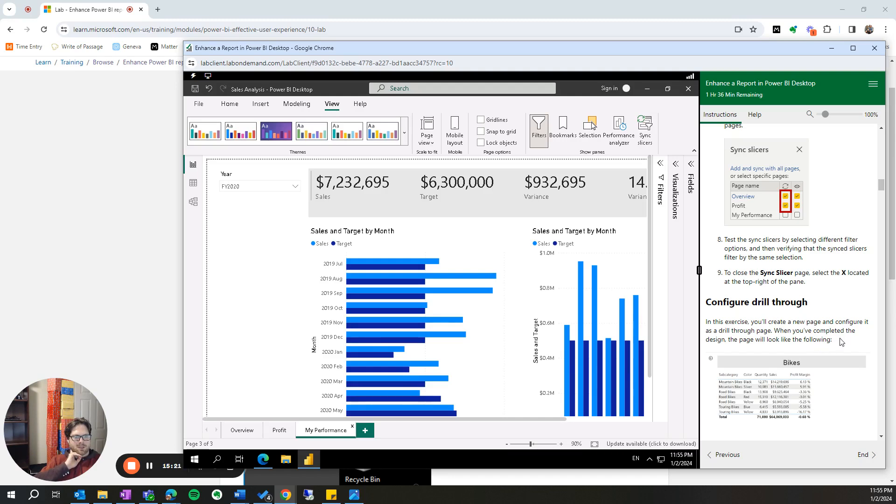
{"action": "scroll", "coordinate": [842, 346], "scroll_direction": "down", "scroll_amount": 1}
{"action": "scroll", "coordinate": [842, 348], "scroll_direction": "down", "scroll_amount": 3}
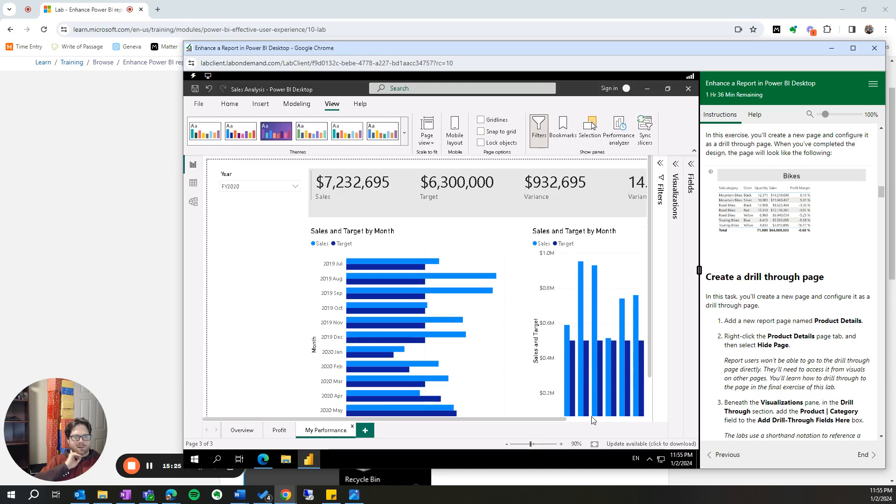
{"action": "left_click", "coordinate": [367, 431]}
{"action": "double_click", "coordinate": [369, 432]}
{"action": "type", "text": "Product"}
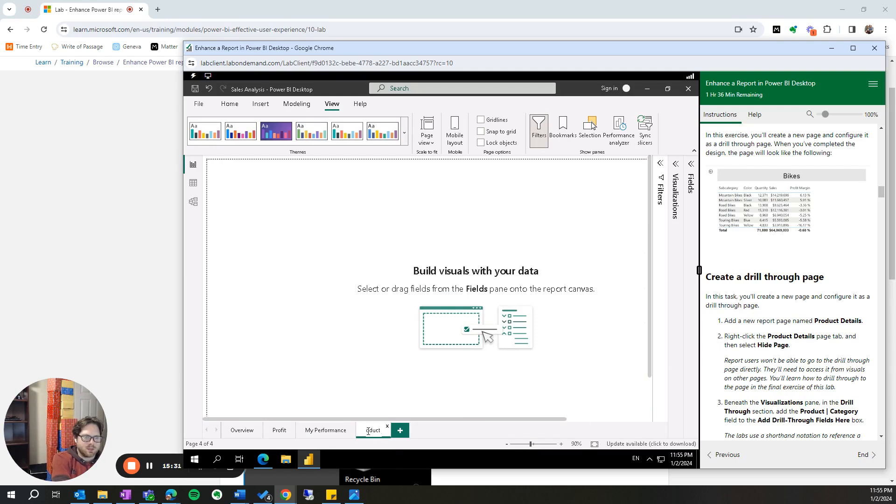
{"action": "type", "text": " Details"}
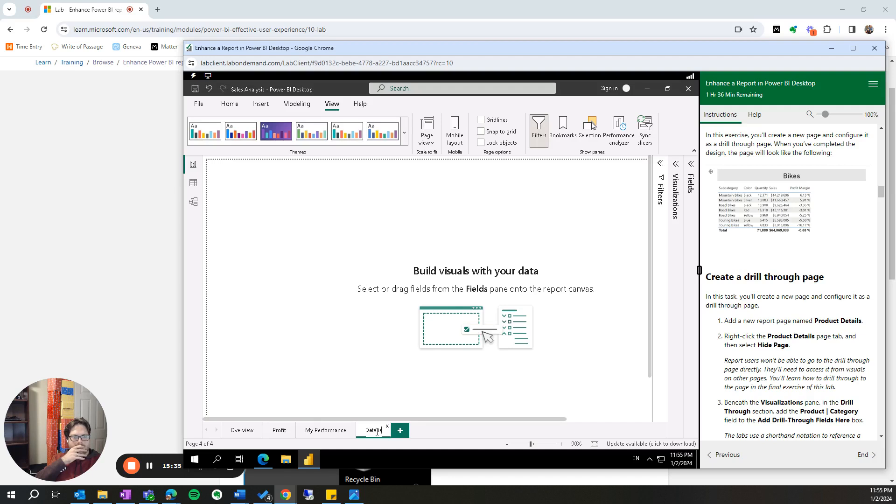
{"action": "left_click", "coordinate": [440, 438]}
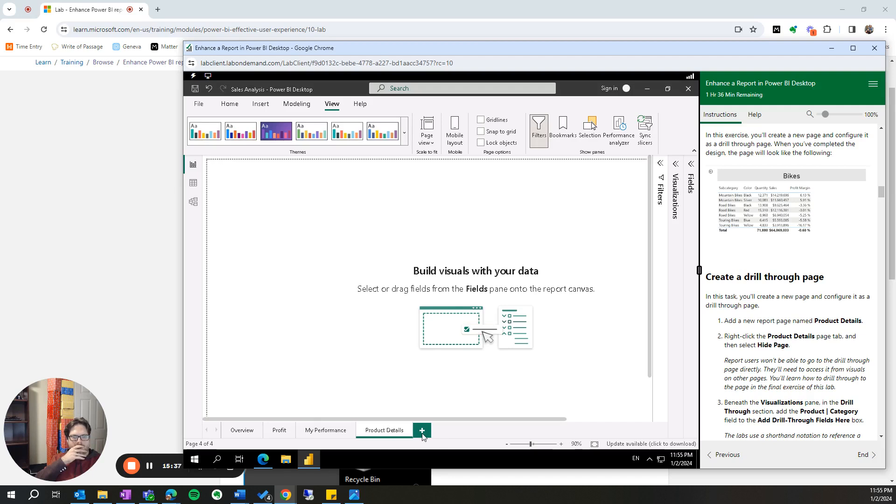
{"action": "right_click", "coordinate": [384, 432]}
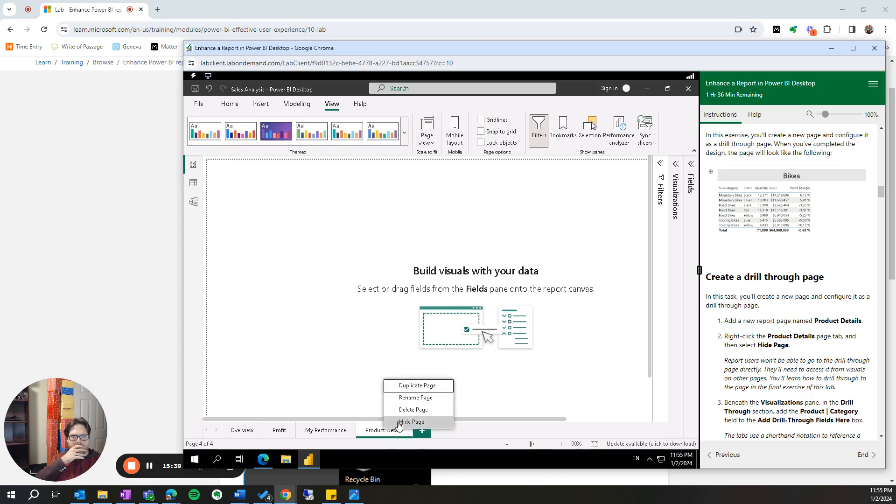
{"action": "left_click", "coordinate": [399, 423]}
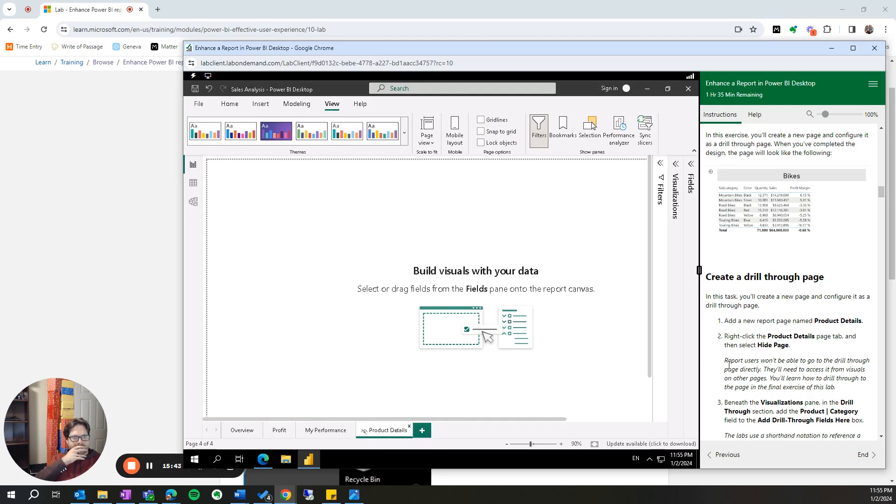
- Add the Product table's Category field as the Product Details page's drill-through field and filter it to Bikes
{"action": "scroll", "coordinate": [730, 367], "scroll_direction": "down", "scroll_amount": 2}
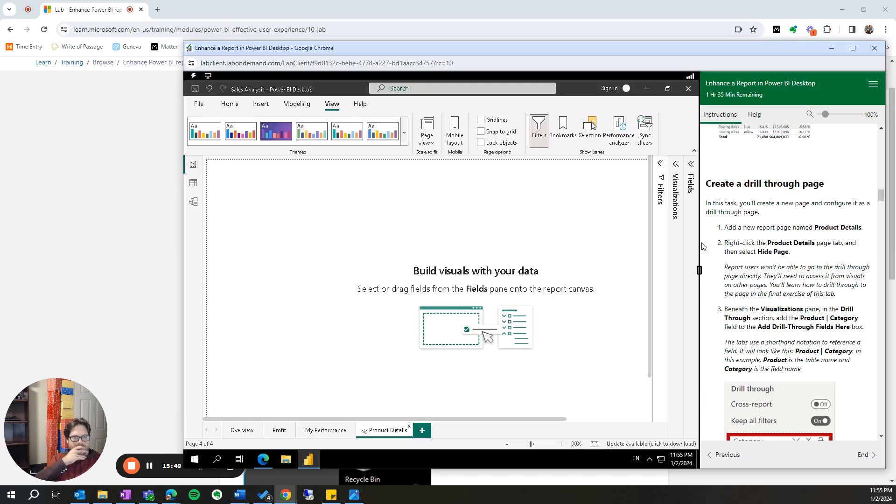
{"action": "left_click", "coordinate": [676, 164]}
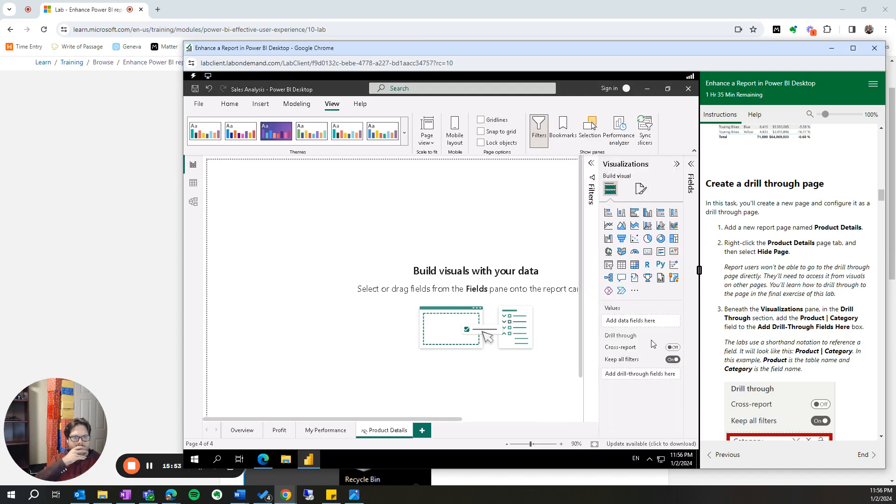
{"action": "scroll", "coordinate": [783, 340], "scroll_direction": "down", "scroll_amount": 1}
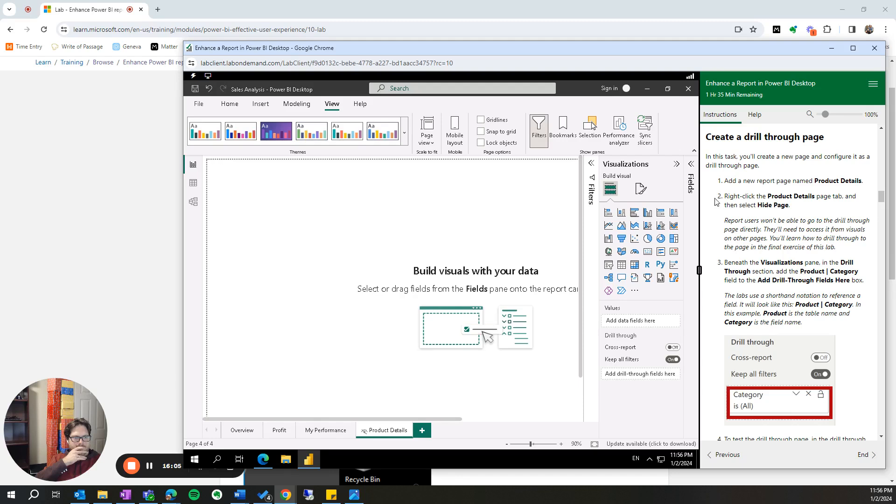
{"action": "left_click", "coordinate": [692, 166]}
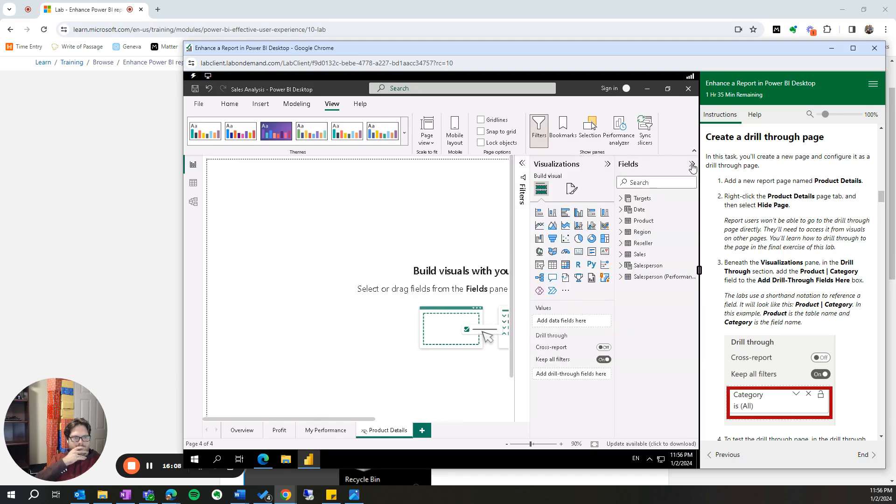
{"action": "left_click", "coordinate": [622, 221]}
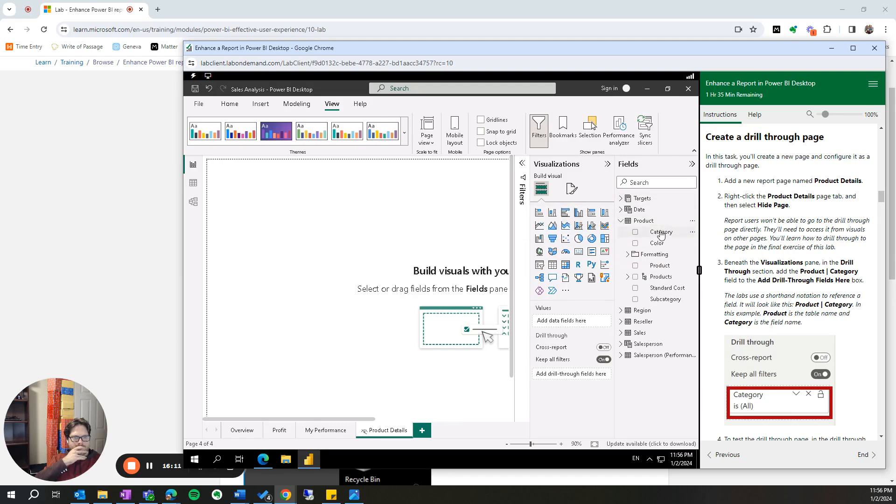
{"action": "left_click_drag", "start_coordinate": [661, 233], "coordinate": [566, 335]}
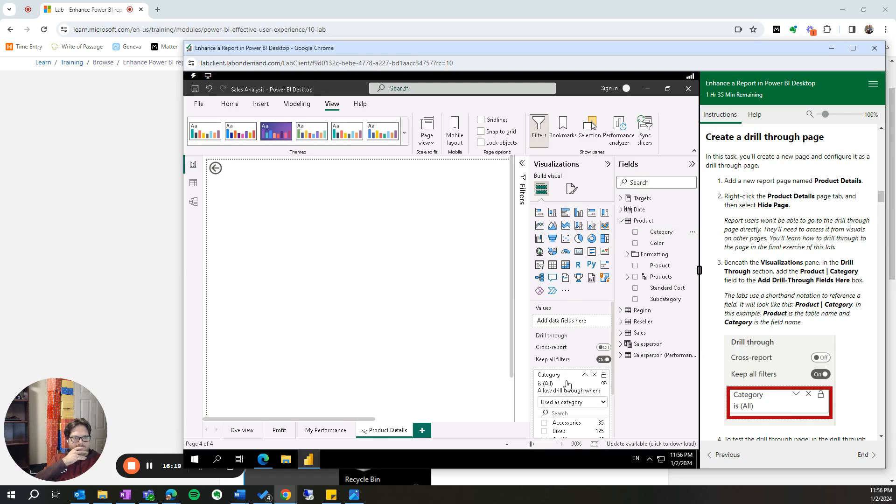
{"action": "scroll", "coordinate": [767, 292], "scroll_direction": "down", "scroll_amount": 4}
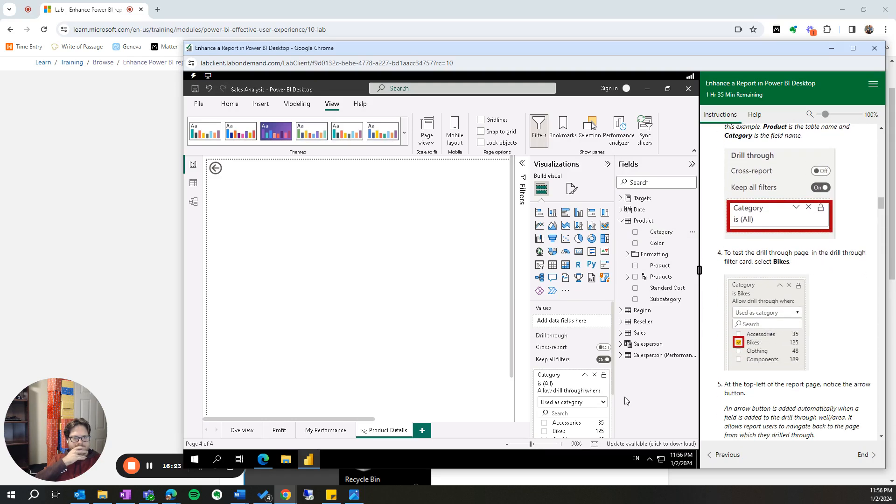
{"action": "left_click", "coordinate": [544, 432]}
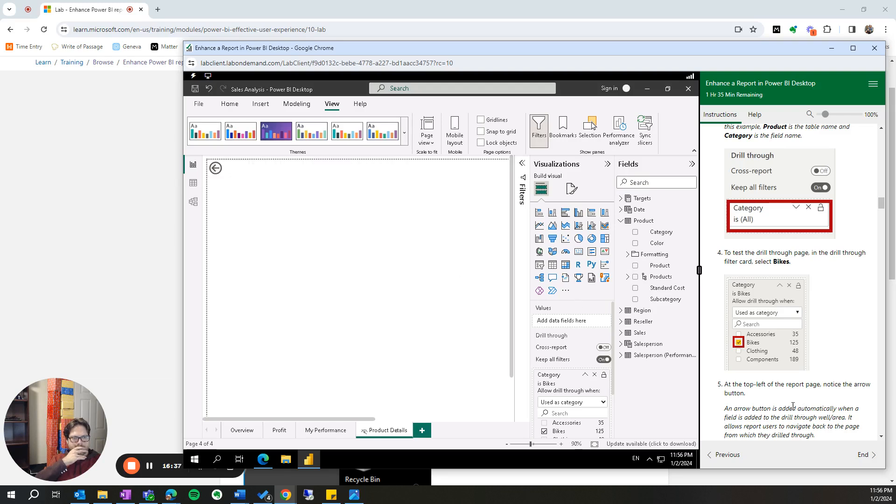
- Add a Card visual to the Product Details page and fill it with the Product table's Category field
{"action": "scroll", "coordinate": [794, 407], "scroll_direction": "down", "scroll_amount": 1}
{"action": "scroll", "coordinate": [787, 388], "scroll_direction": "down", "scroll_amount": 3}
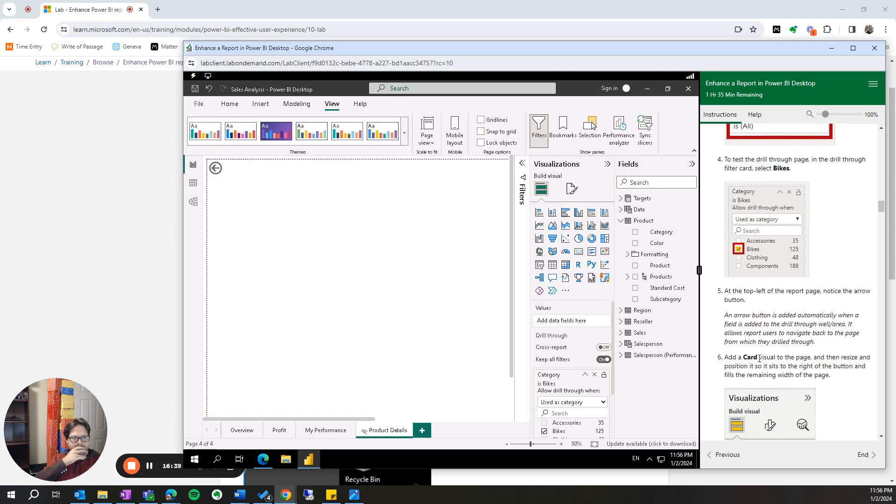
{"action": "scroll", "coordinate": [759, 366], "scroll_direction": "down", "scroll_amount": 2}
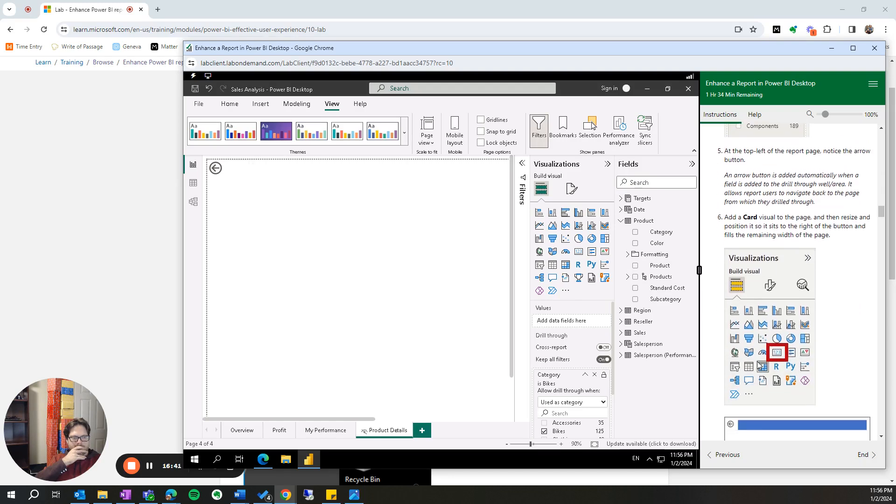
{"action": "left_click", "coordinate": [579, 253]}
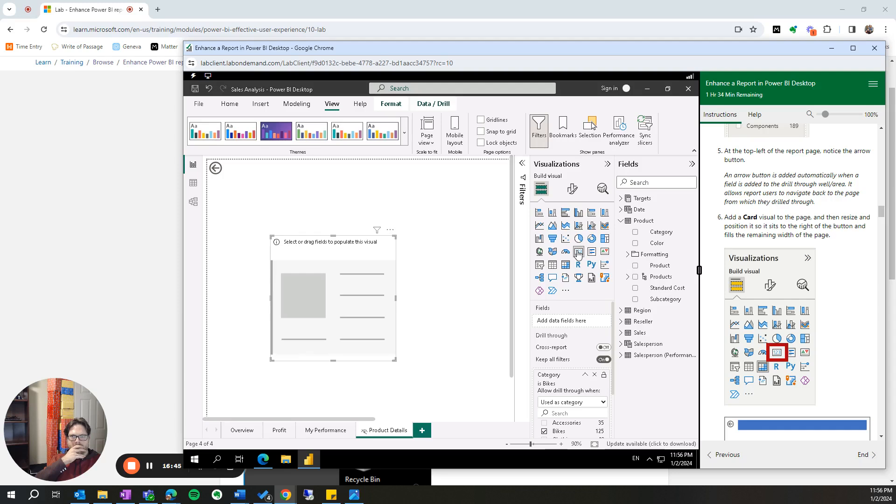
{"action": "scroll", "coordinate": [842, 356], "scroll_direction": "down", "scroll_amount": 3}
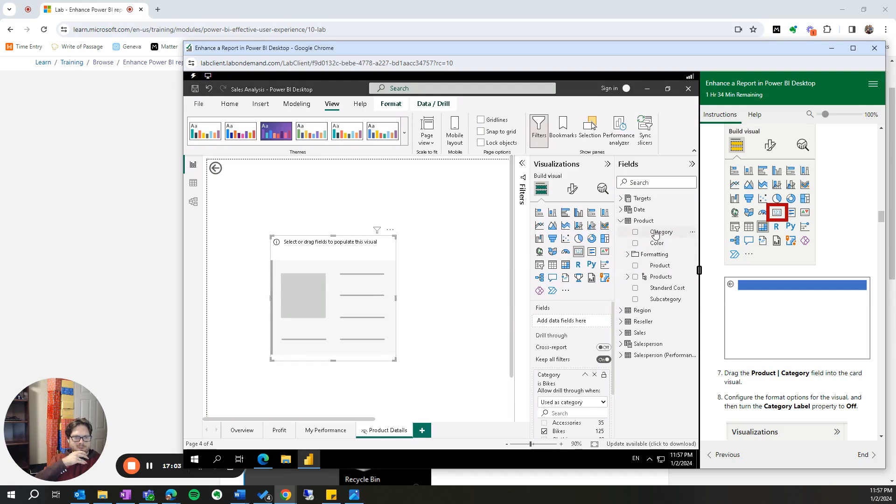
{"action": "left_click_drag", "start_coordinate": [655, 233], "coordinate": [560, 324]}
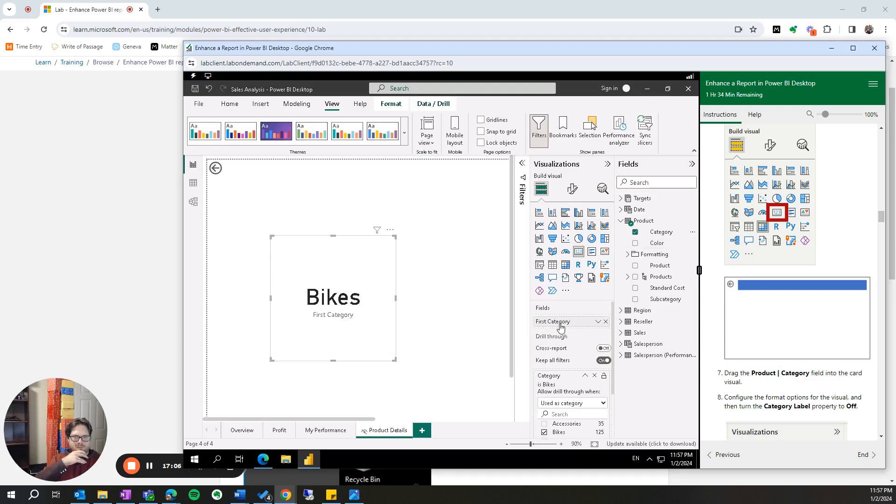
{"action": "left_click", "coordinate": [399, 364]}
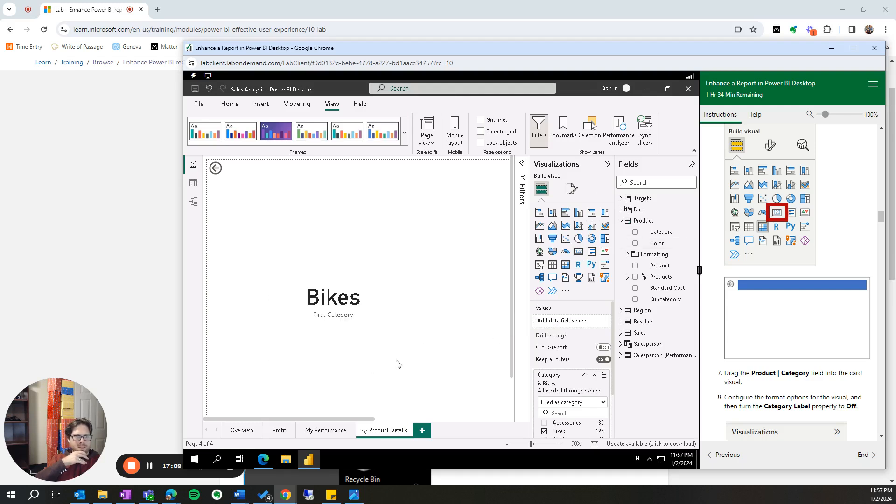
- Move the category card beside the back arrow and resize it into a thin banner filling the remaining page width
{"action": "scroll", "coordinate": [764, 295], "scroll_direction": "up", "scroll_amount": 2}
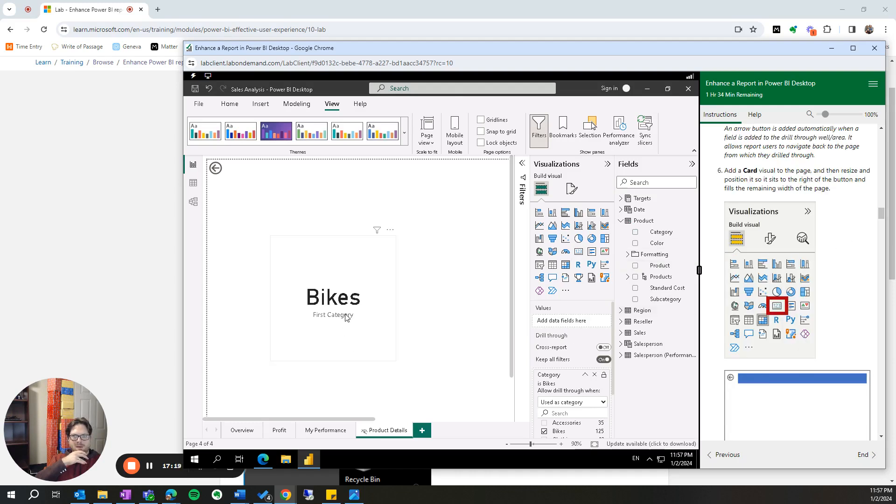
{"action": "left_click_drag", "start_coordinate": [308, 262], "coordinate": [271, 215]}
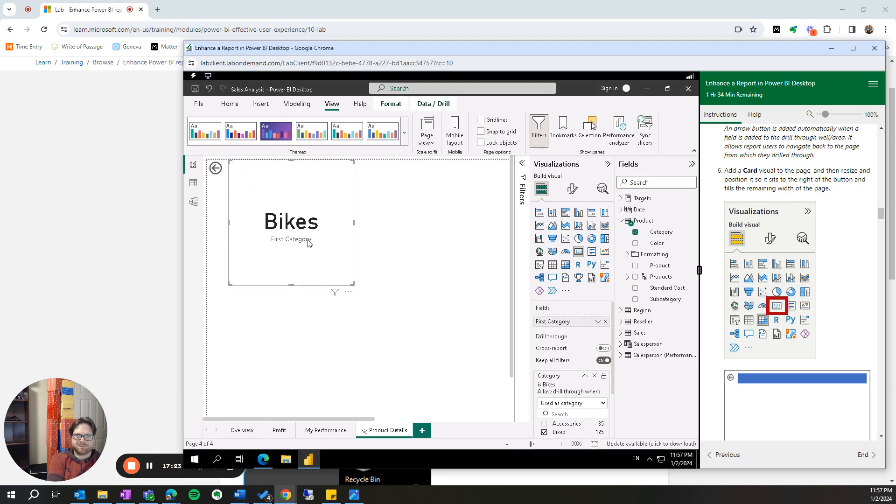
{"action": "left_click_drag", "start_coordinate": [350, 281], "coordinate": [364, 189]}
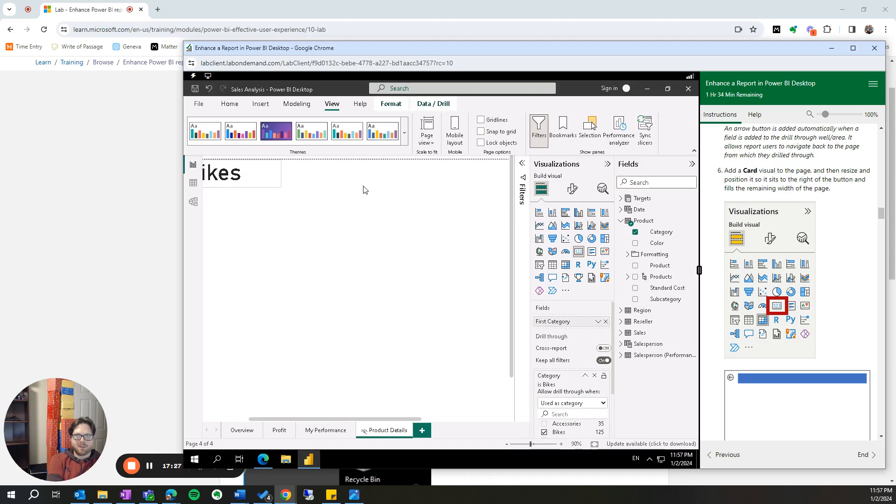
{"action": "left_click_drag", "start_coordinate": [346, 419], "coordinate": [301, 419]}
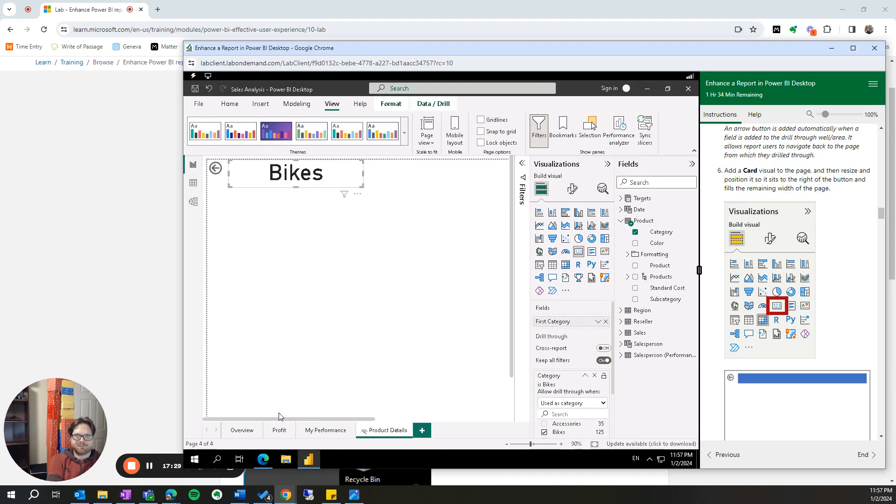
{"action": "left_click_drag", "start_coordinate": [362, 174], "coordinate": [428, 173]}
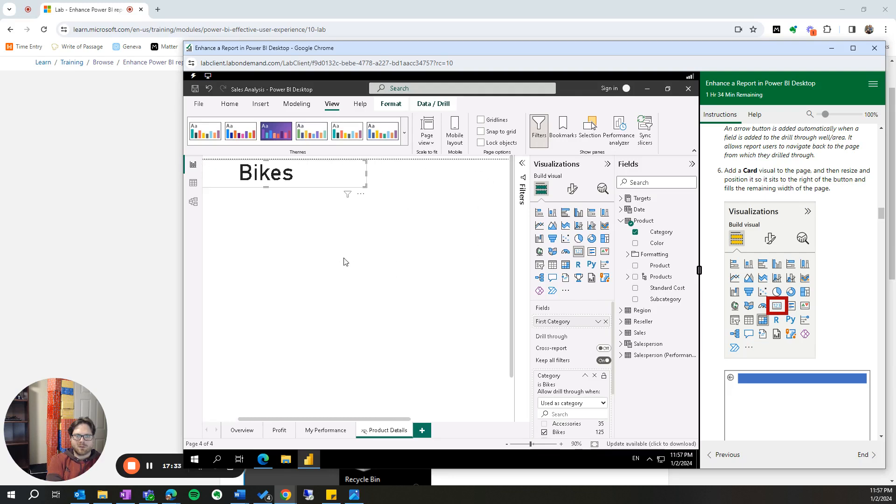
{"action": "left_click", "coordinate": [595, 445]}
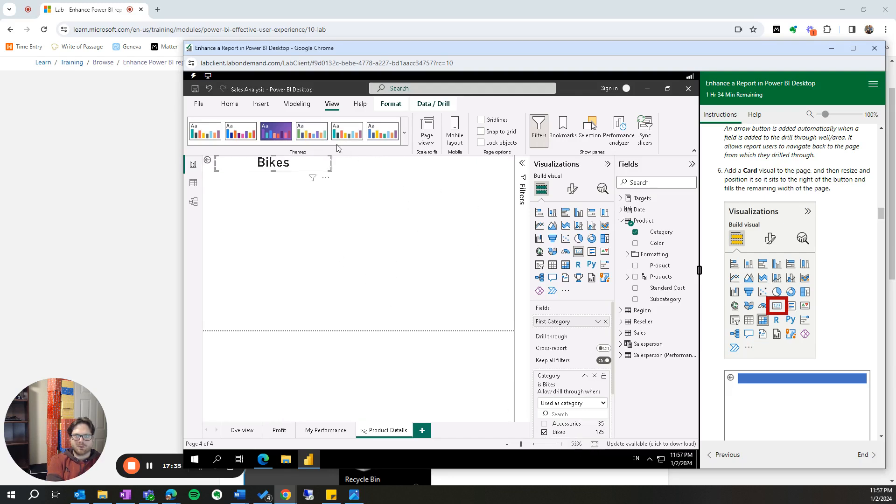
{"action": "left_click_drag", "start_coordinate": [395, 169], "coordinate": [499, 168]}
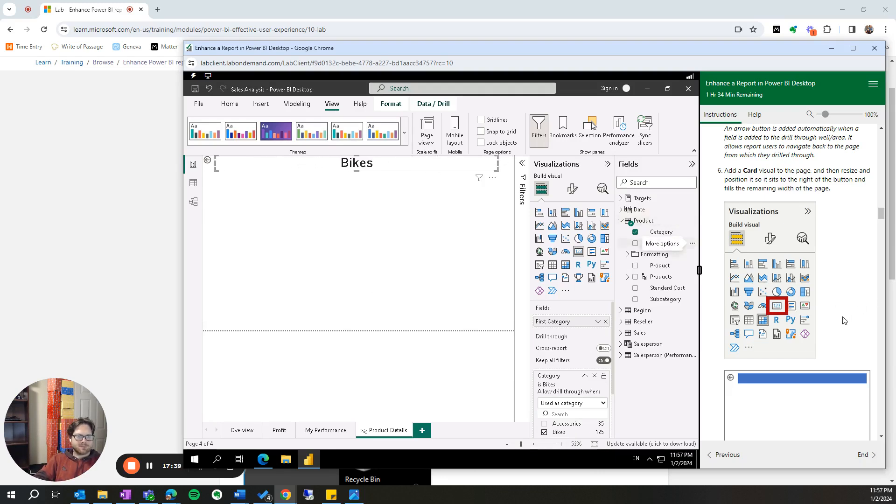
{"action": "scroll", "coordinate": [843, 318], "scroll_direction": "down", "scroll_amount": 4}
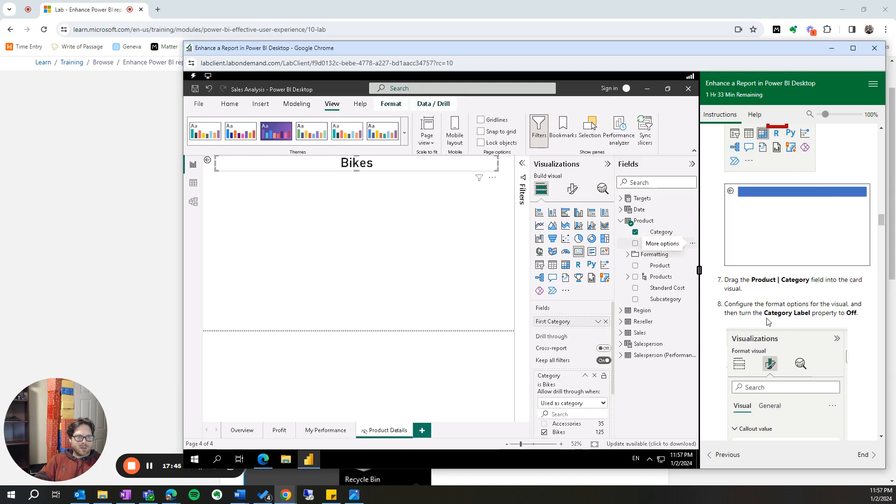
- Turn off the category card's category label and adjust the card's height to a slim banner around its text
{"action": "scroll", "coordinate": [766, 313], "scroll_direction": "down", "scroll_amount": 2}
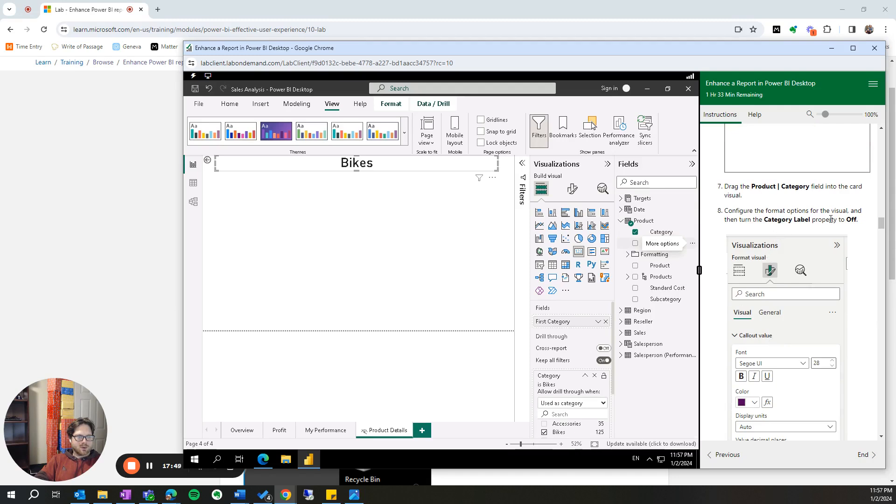
{"action": "left_click", "coordinate": [576, 191]}
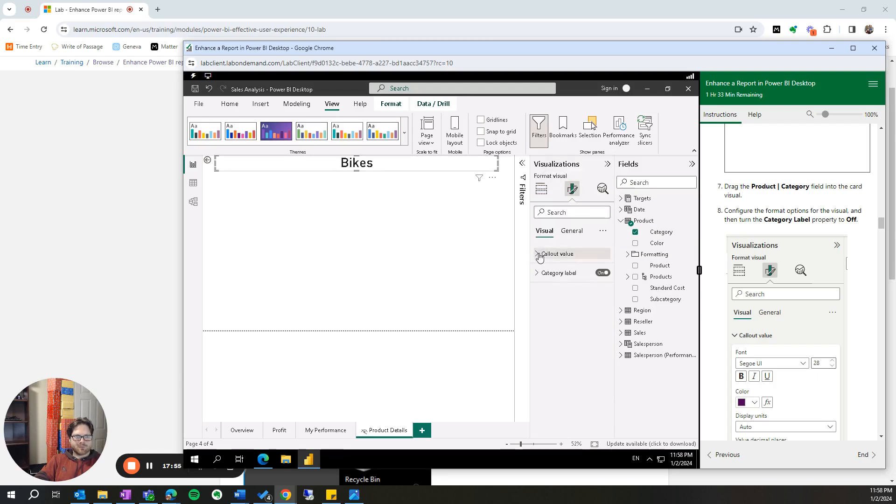
{"action": "left_click", "coordinate": [603, 273]}
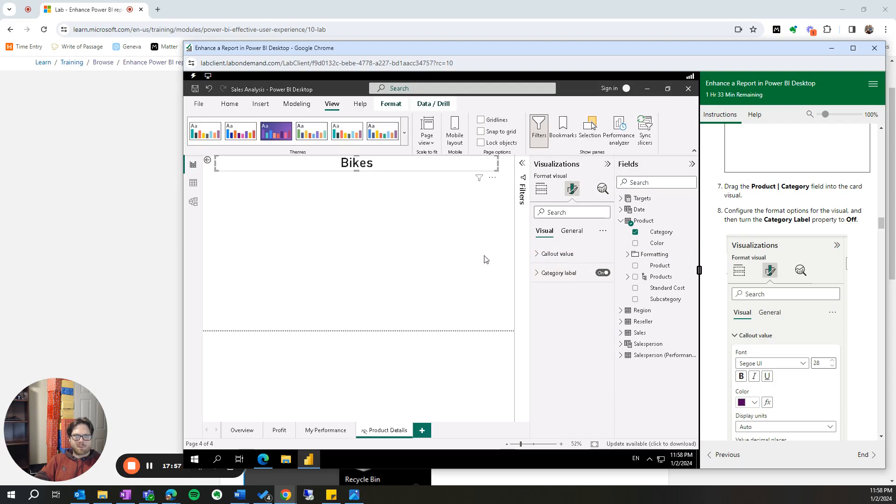
{"action": "left_click", "coordinate": [603, 273]}
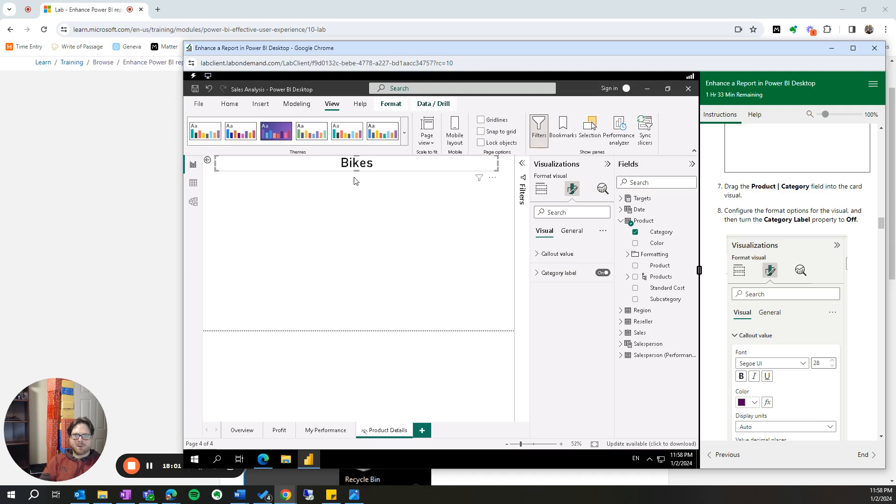
{"action": "scroll", "coordinate": [362, 177], "scroll_direction": "up", "scroll_amount": 5}
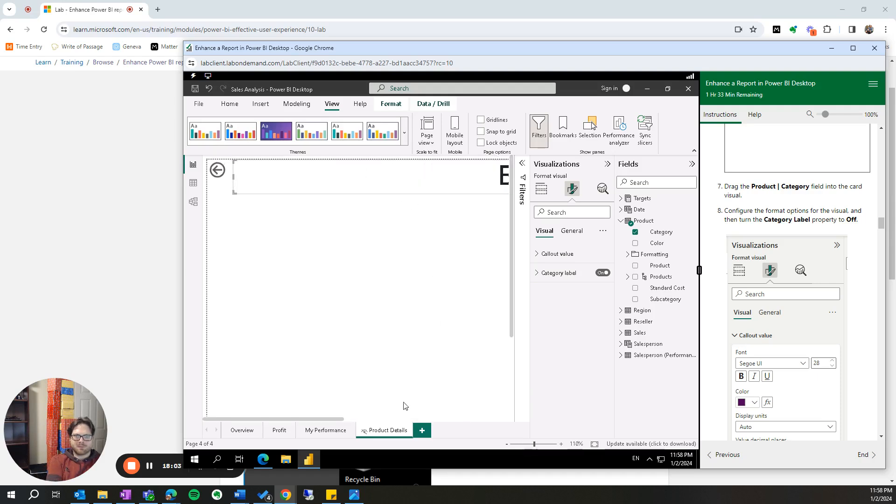
{"action": "left_click_drag", "start_coordinate": [335, 419], "coordinate": [430, 410]}
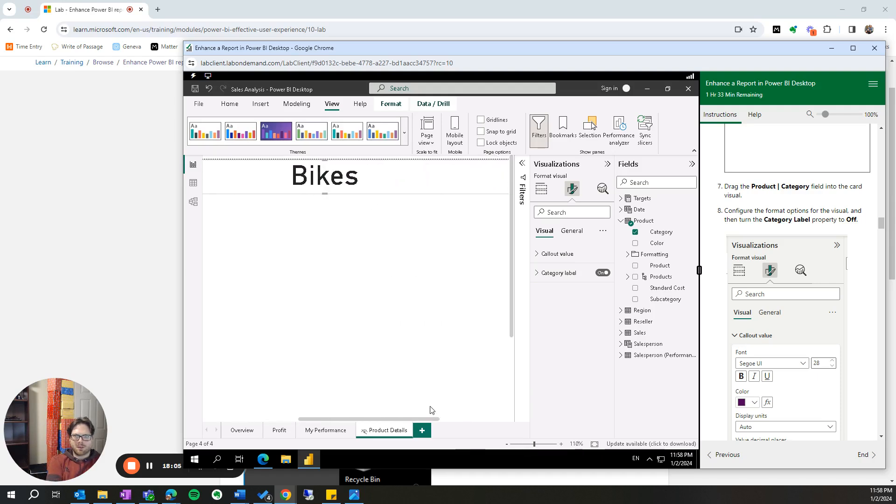
{"action": "scroll", "coordinate": [332, 238], "scroll_direction": "up", "scroll_amount": 2}
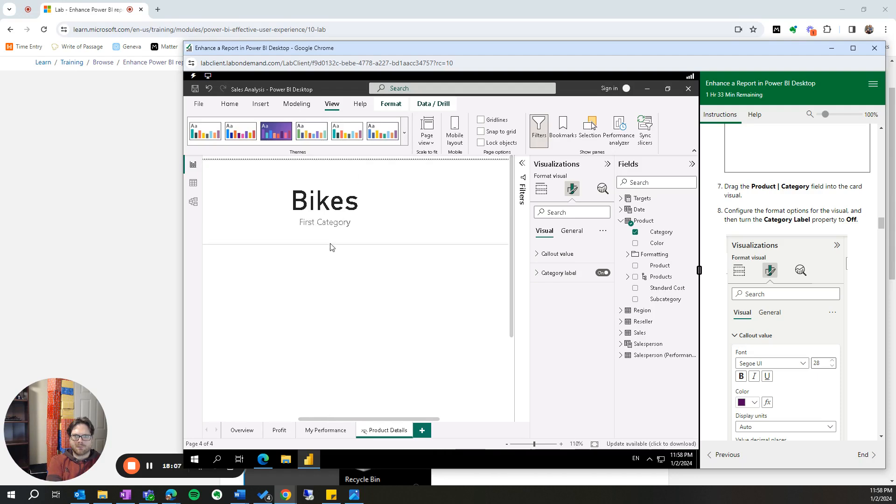
{"action": "left_click", "coordinate": [603, 274]}
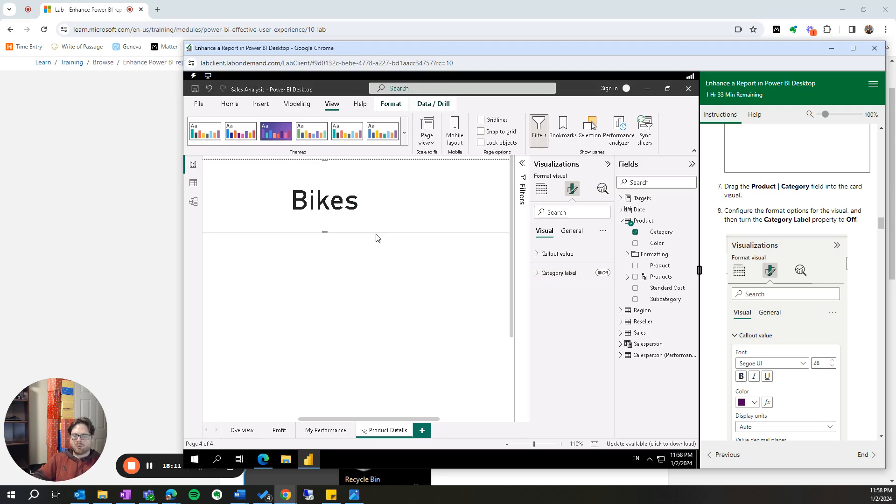
{"action": "left_click_drag", "start_coordinate": [325, 233], "coordinate": [324, 202]}
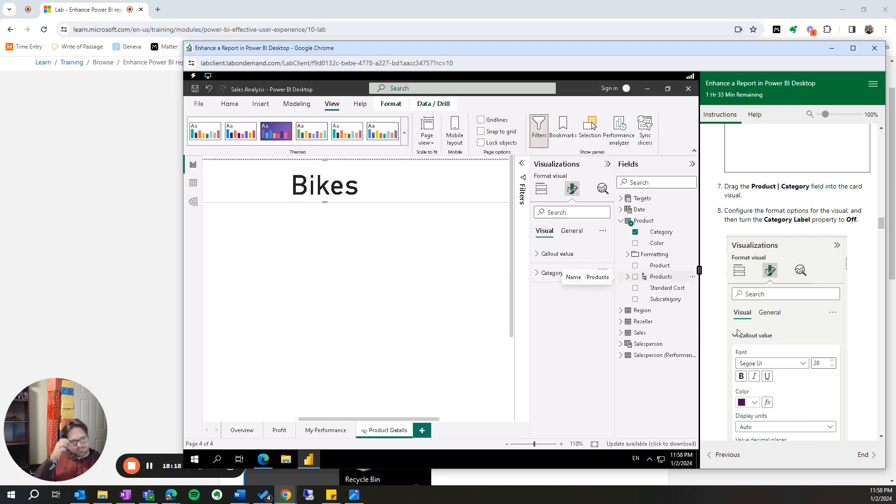
- Set the category card's background effect color to the light gray White, 20% darker
{"action": "scroll", "coordinate": [733, 329], "scroll_direction": "down", "scroll_amount": 4}
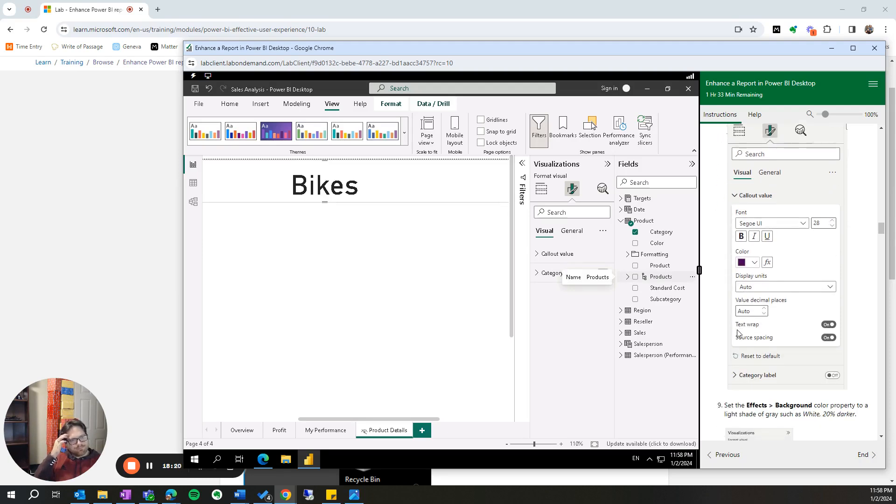
{"action": "scroll", "coordinate": [721, 317], "scroll_direction": "up", "scroll_amount": 4}
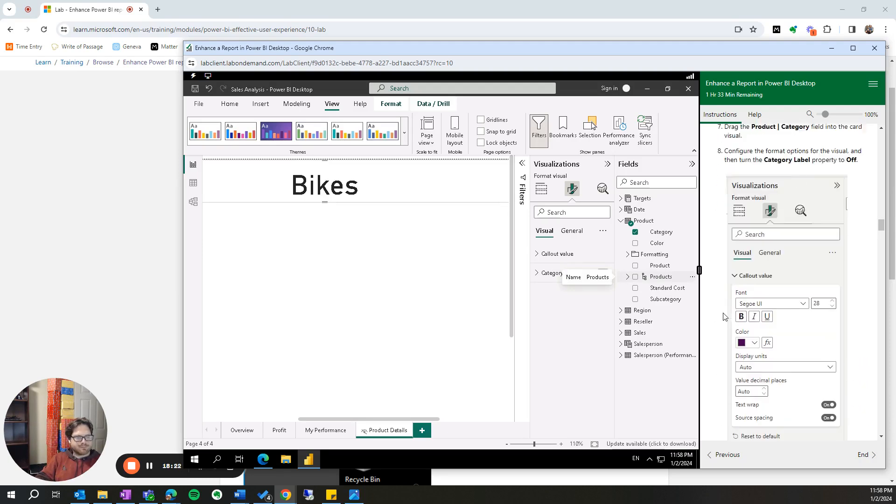
{"action": "scroll", "coordinate": [733, 258], "scroll_direction": "down", "scroll_amount": 4}
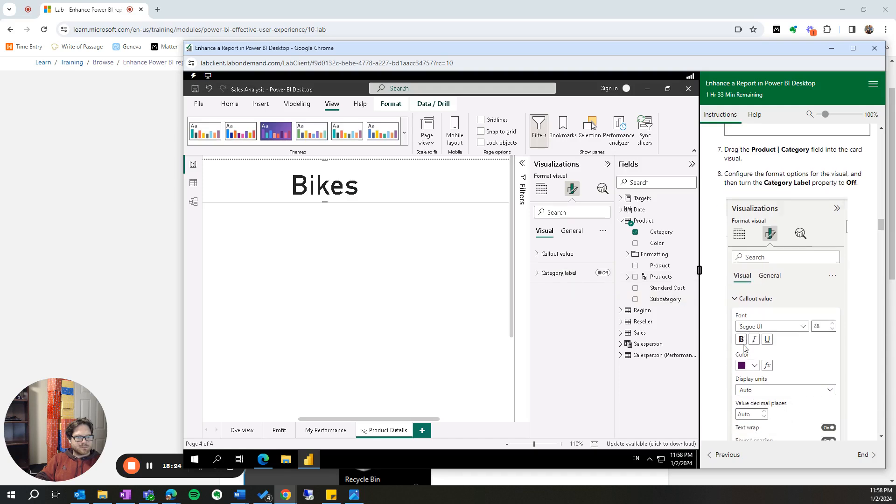
{"action": "scroll", "coordinate": [723, 363], "scroll_direction": "down", "scroll_amount": 2}
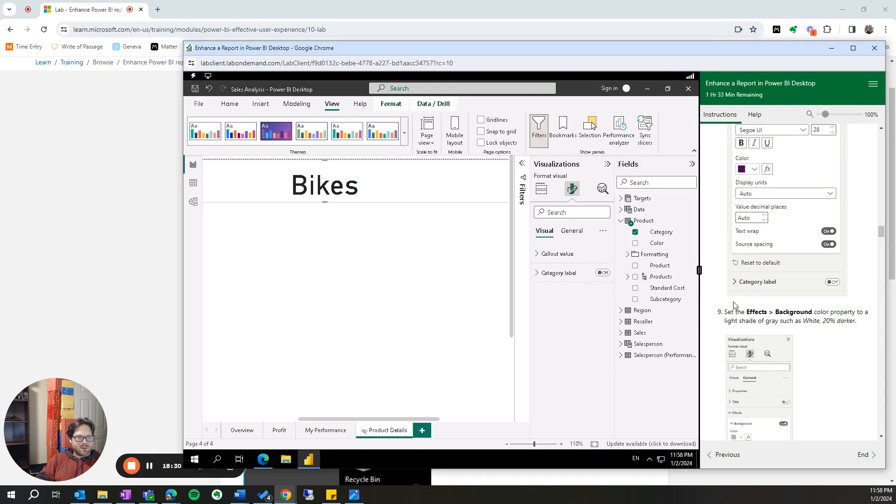
{"action": "scroll", "coordinate": [814, 354], "scroll_direction": "down", "scroll_amount": 2}
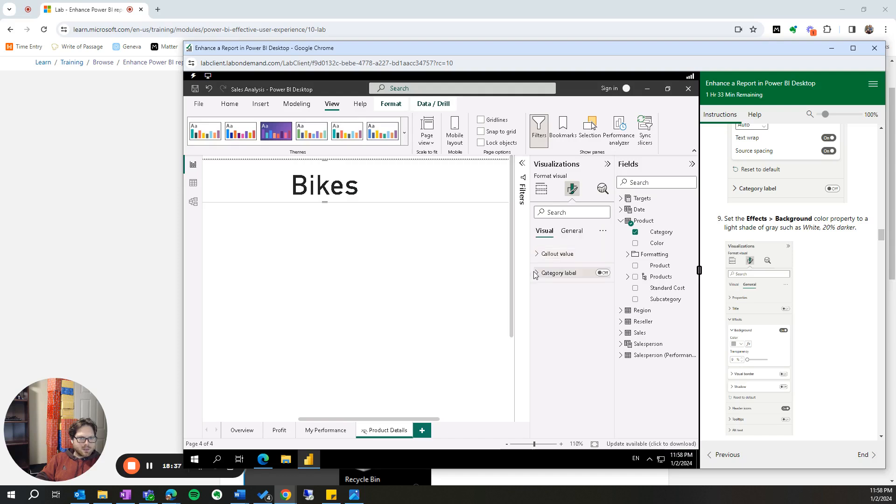
{"action": "left_click", "coordinate": [577, 233]}
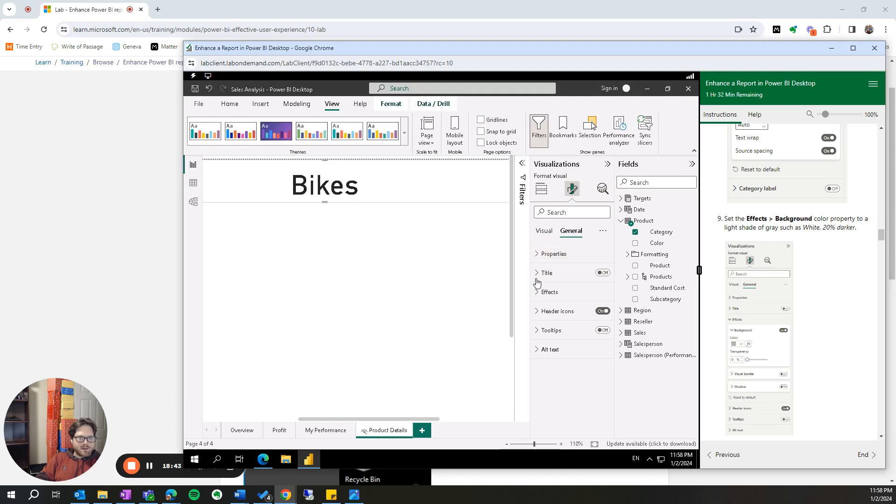
{"action": "left_click", "coordinate": [538, 294]}
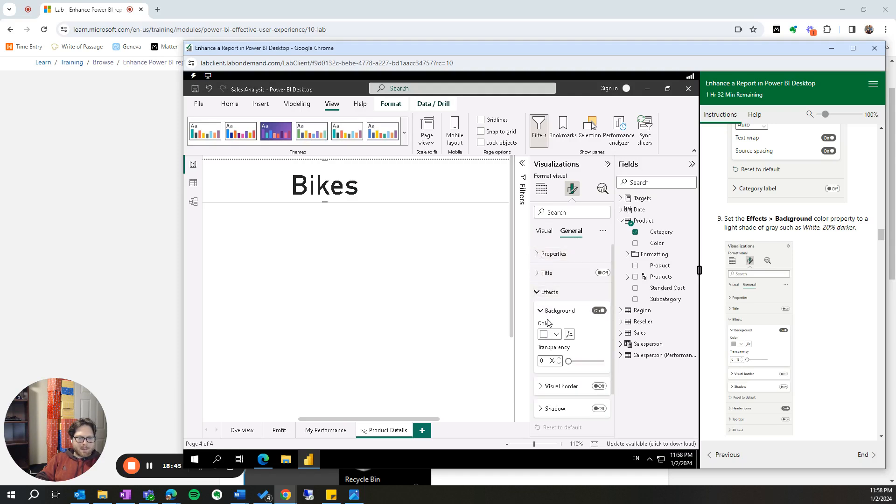
{"action": "left_click", "coordinate": [554, 339]}
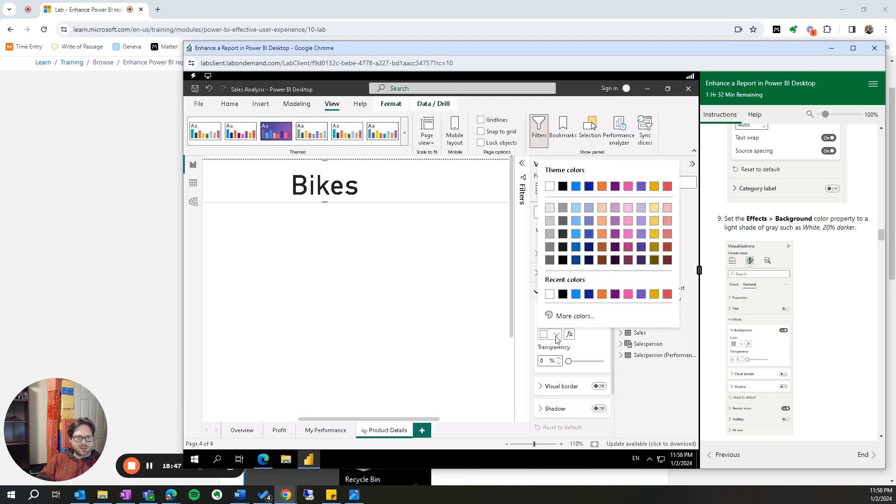
{"action": "left_click", "coordinate": [549, 223]}
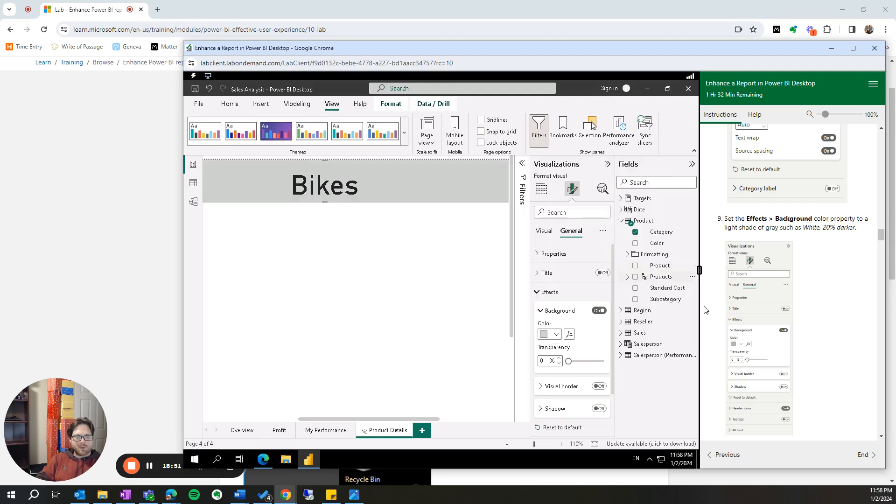
- Add a Table visual beneath the category card and resize it to fill the remaining space on the page
{"action": "scroll", "coordinate": [822, 362], "scroll_direction": "down", "scroll_amount": 2}
{"action": "scroll", "coordinate": [822, 362], "scroll_direction": "down", "scroll_amount": 3}
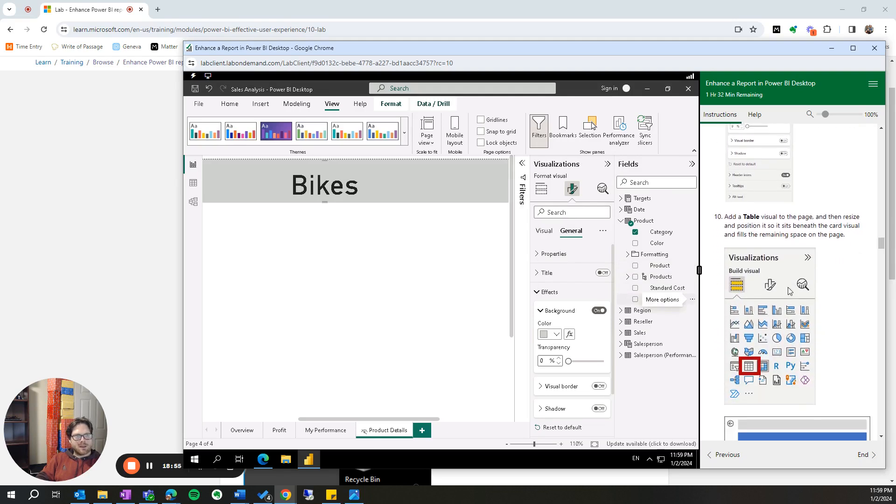
{"action": "left_click", "coordinate": [401, 247]}
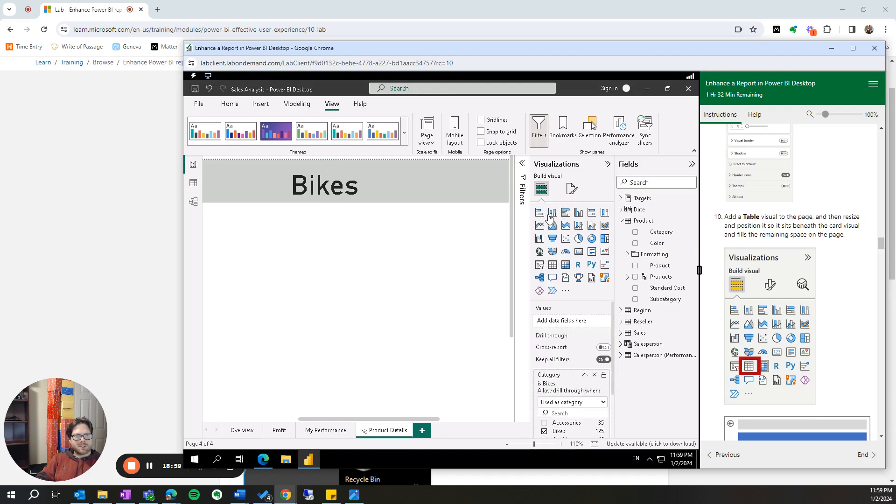
{"action": "left_click", "coordinate": [552, 266]}
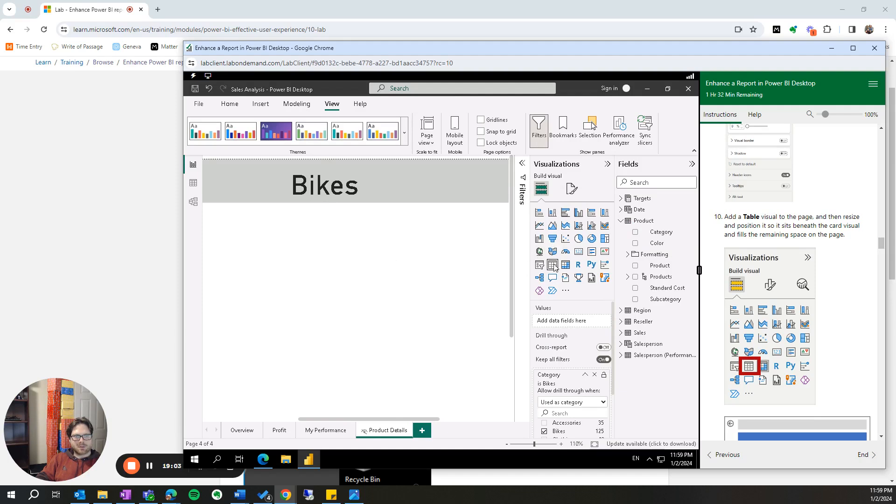
{"action": "left_click", "coordinate": [594, 445]}
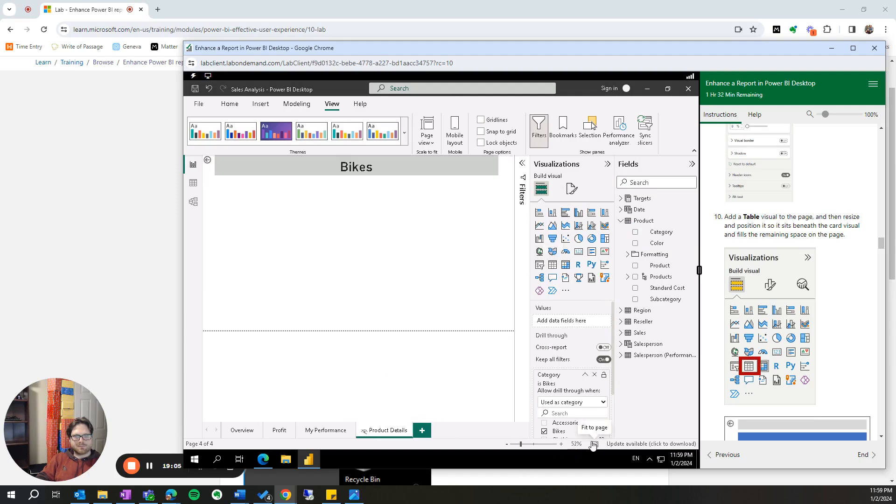
{"action": "left_click", "coordinate": [553, 266]}
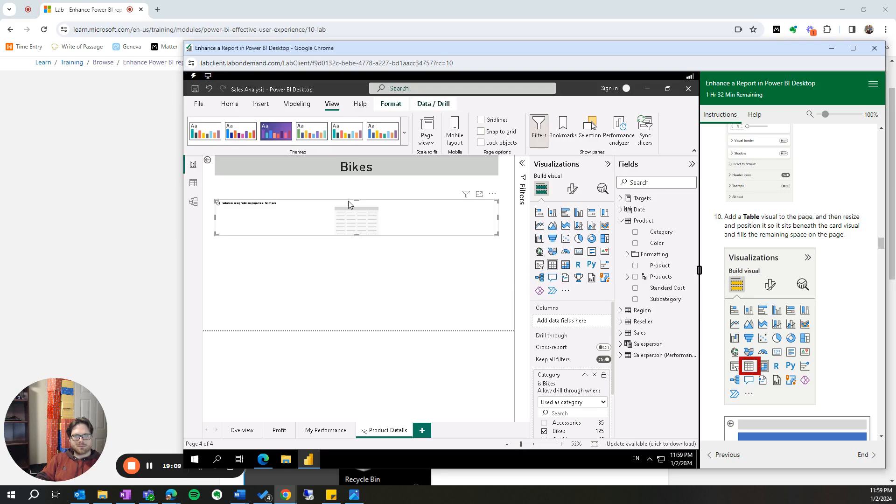
{"action": "scroll", "coordinate": [845, 358], "scroll_direction": "down", "scroll_amount": 3}
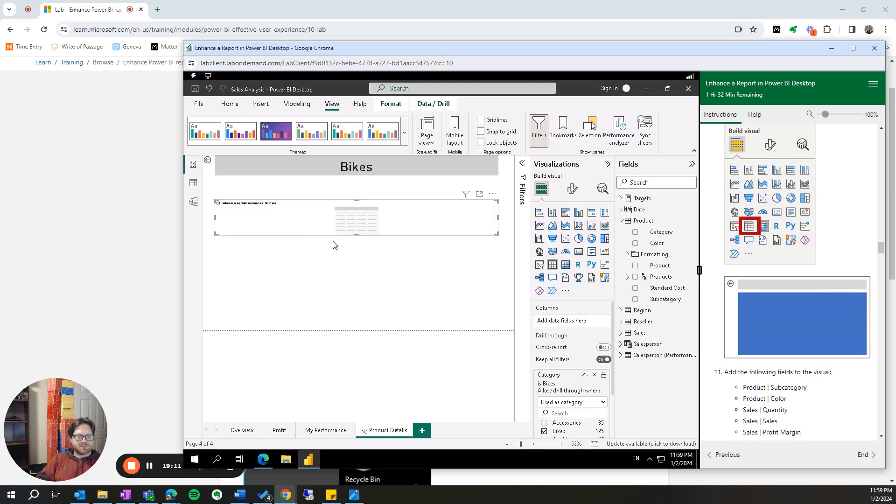
{"action": "left_click_drag", "start_coordinate": [357, 200], "coordinate": [357, 177]}
{"action": "left_click_drag", "start_coordinate": [358, 237], "coordinate": [369, 327]}
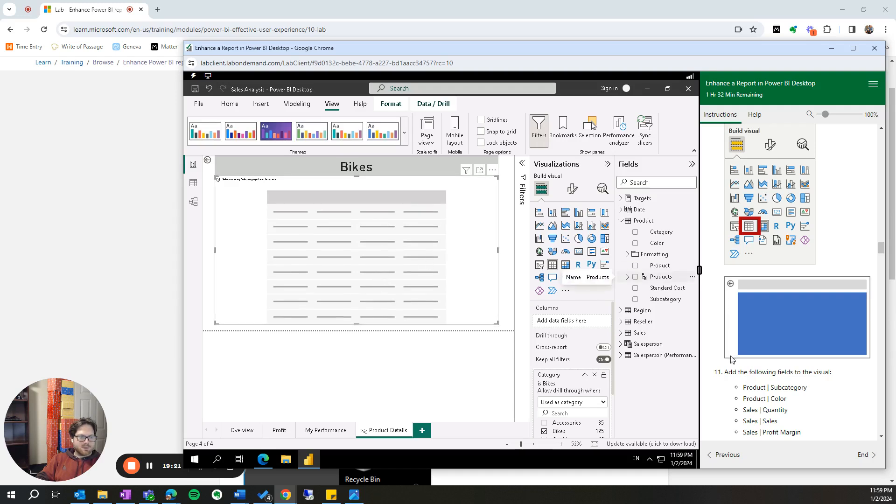
- Add Subcategory and Color from the Product table and Quantity, Sales and Profit Margin from the Sales table to the table visual
{"action": "scroll", "coordinate": [732, 359], "scroll_direction": "down", "scroll_amount": 2}
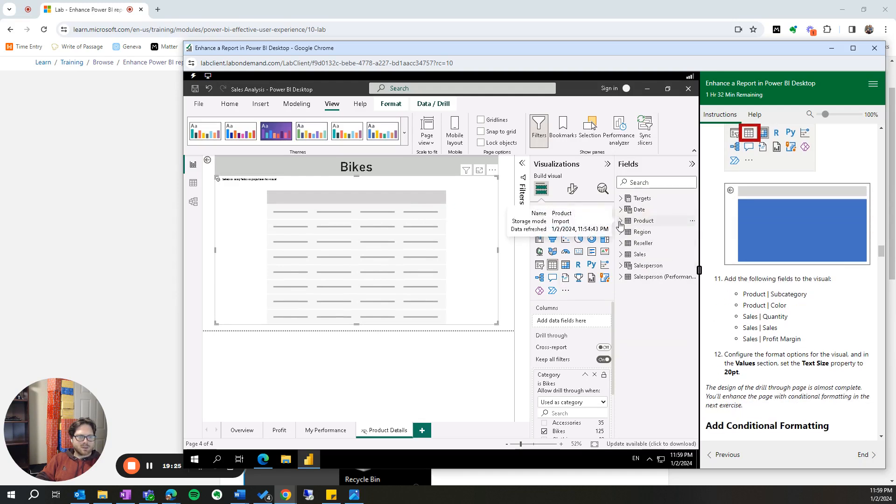
{"action": "left_click", "coordinate": [635, 300]}
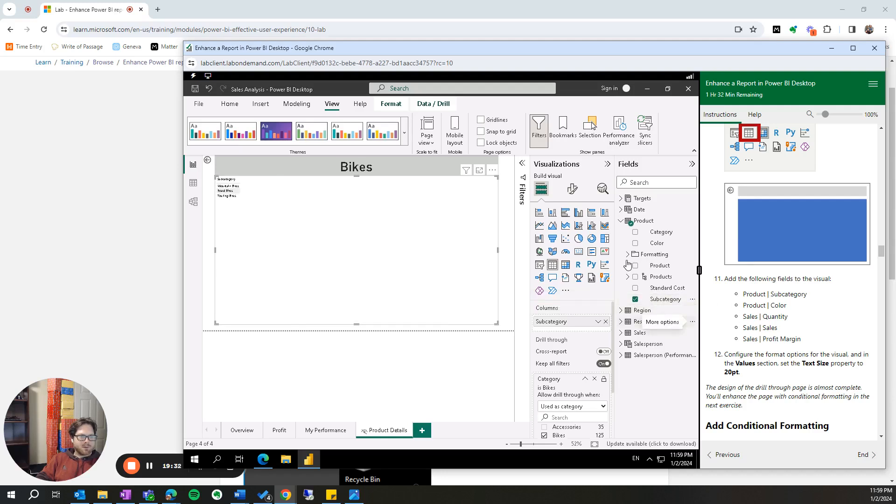
{"action": "left_click", "coordinate": [636, 244]}
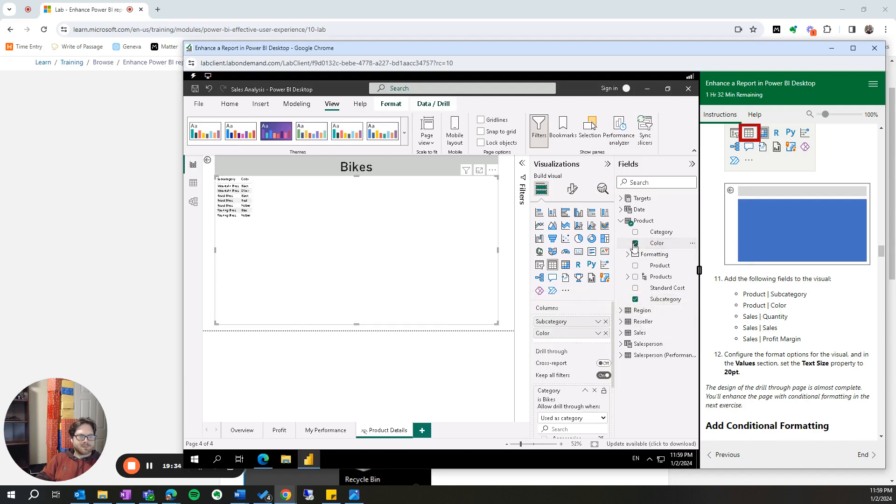
{"action": "left_click", "coordinate": [622, 222]}
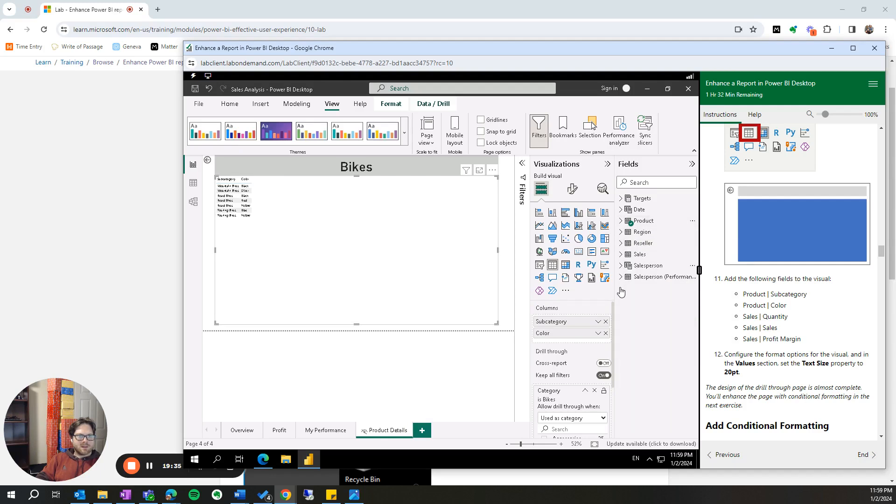
{"action": "left_click", "coordinate": [622, 255]}
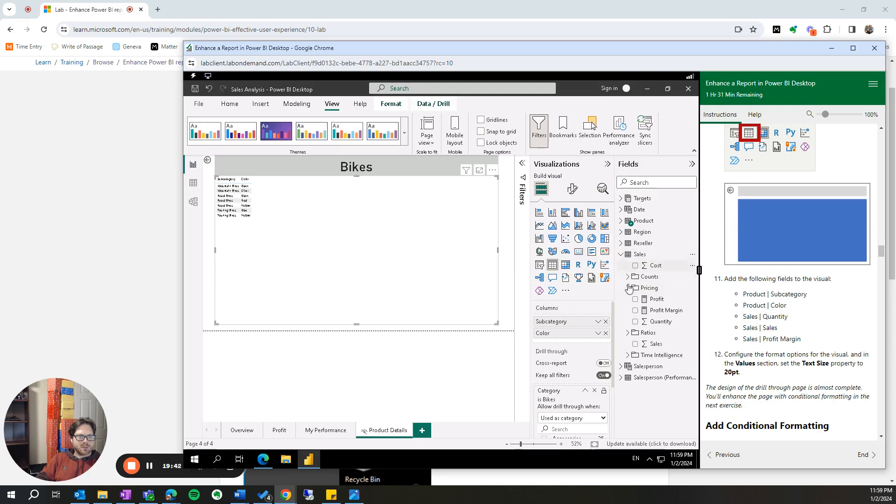
{"action": "left_click", "coordinate": [635, 322]}
{"action": "left_click", "coordinate": [635, 344]}
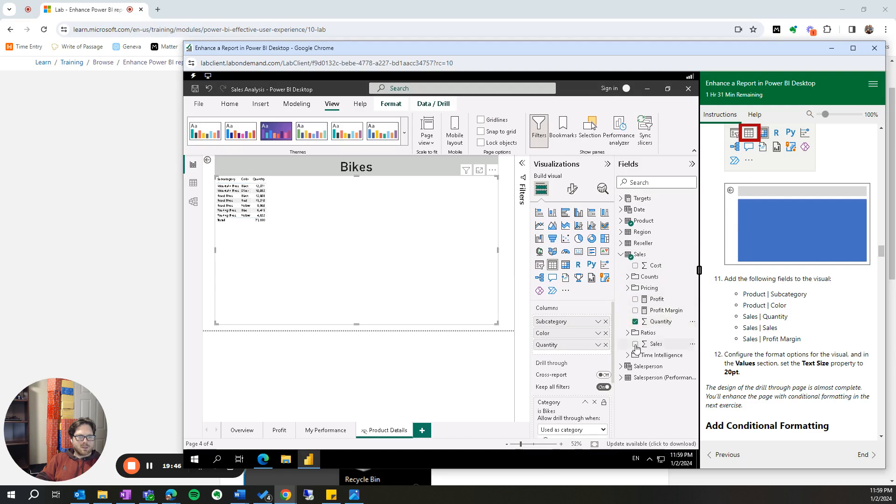
{"action": "left_click", "coordinate": [636, 310]}
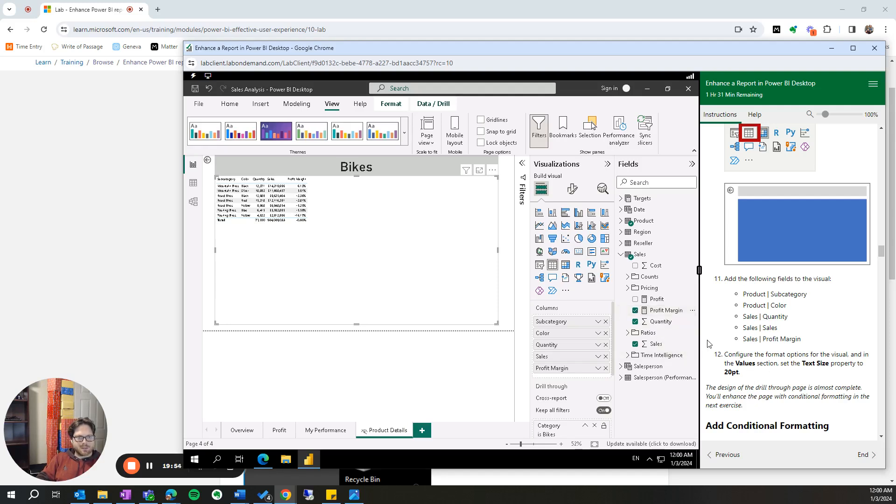
- Set the text size of the table visual's values to 20 pt
{"action": "left_click", "coordinate": [572, 190]}
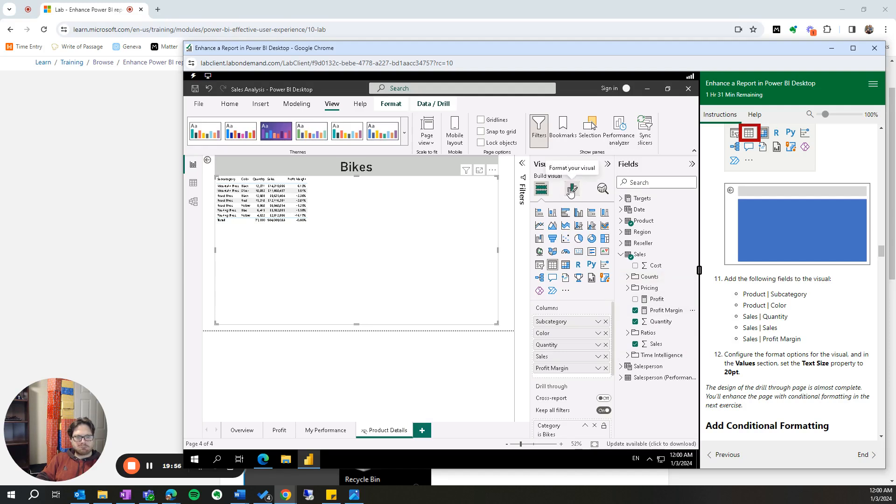
{"action": "left_click", "coordinate": [538, 292]}
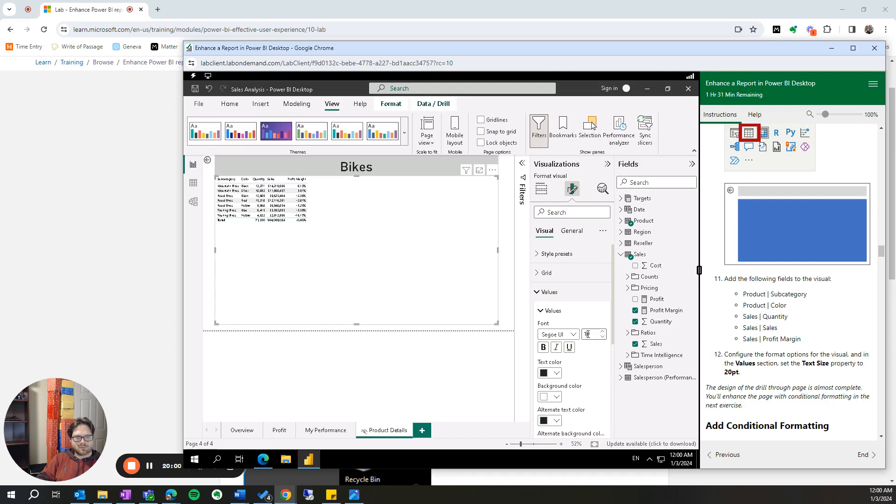
{"action": "key", "text": "BackSpace"}
{"action": "type", "text": "2"}
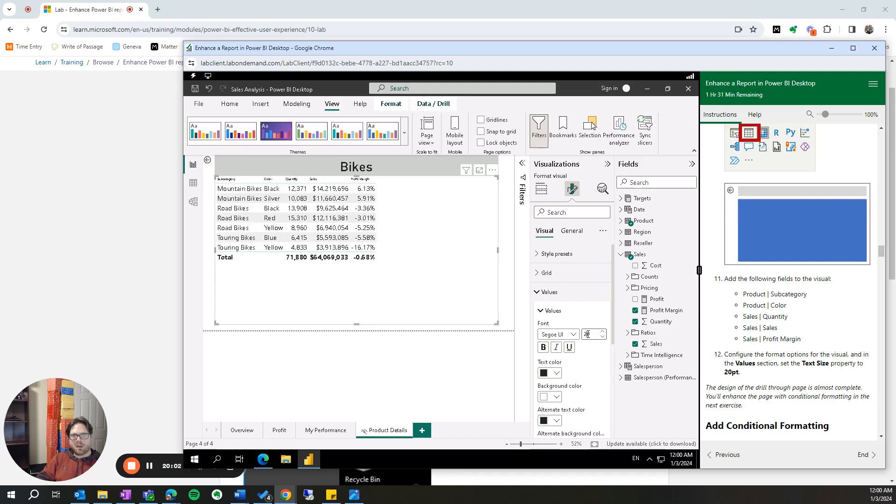
- Try a text size of 30 pt for the table visual's values and return it to 20 pt
{"action": "key", "text": "BackSpace"}
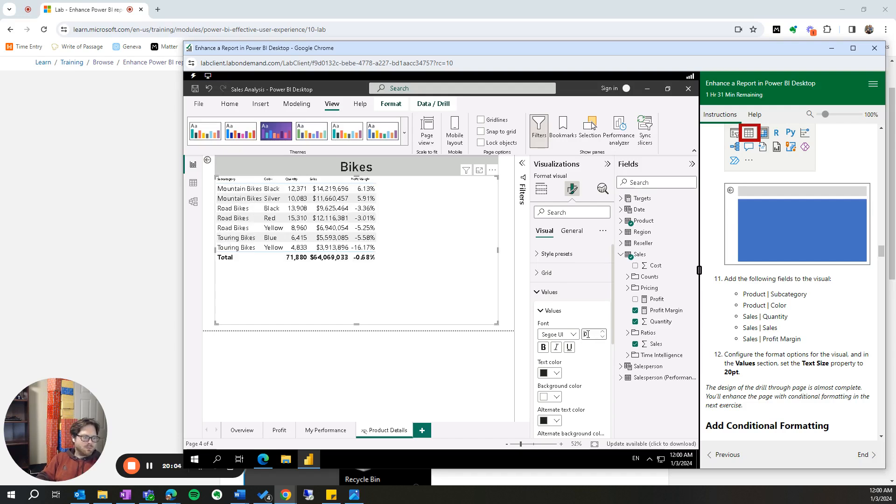
{"action": "type", "text": "3"}
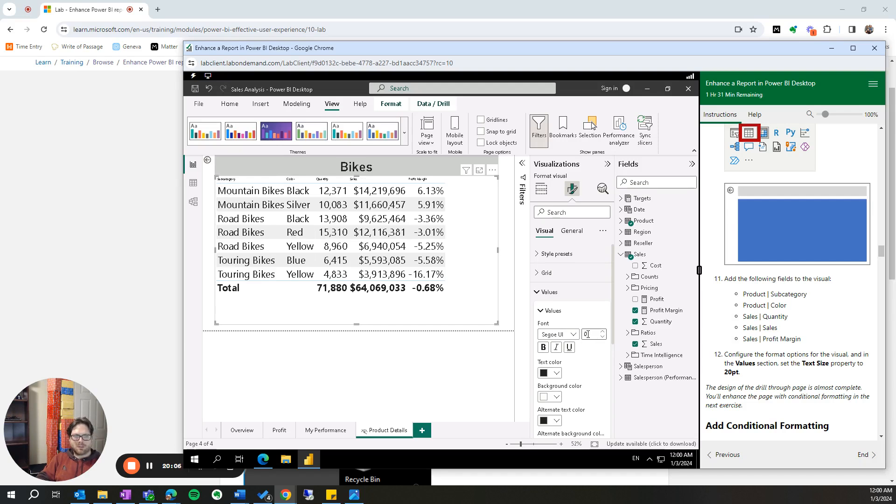
{"action": "type", "text": "2"}
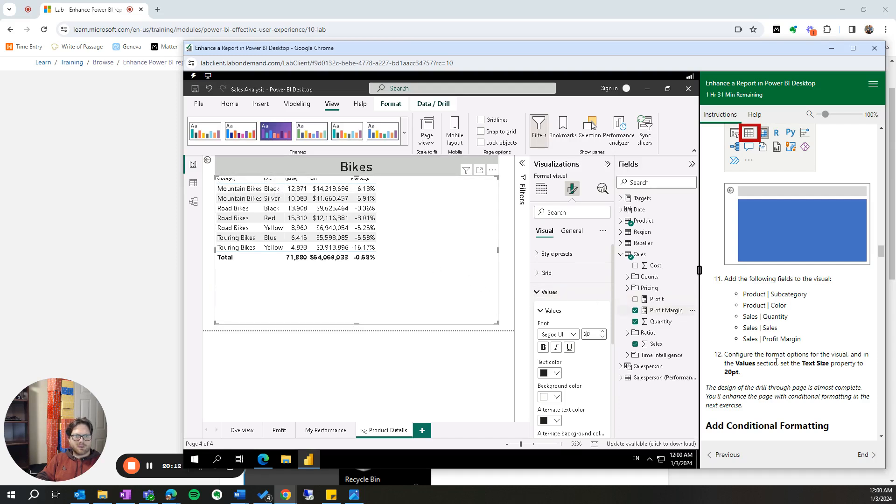
- Set the text size of the table visual's column headers to 20 pt
{"action": "scroll", "coordinate": [811, 387], "scroll_direction": "down", "scroll_amount": 1}
{"action": "scroll", "coordinate": [811, 386], "scroll_direction": "down", "scroll_amount": 3}
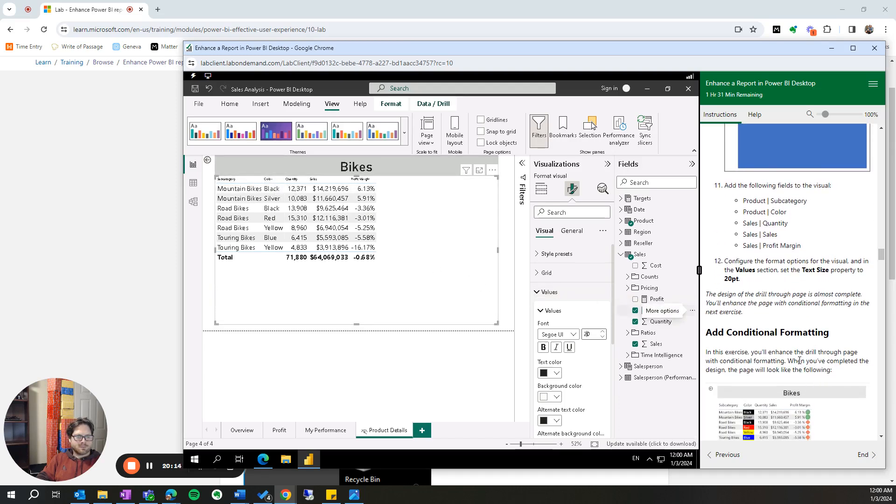
{"action": "scroll", "coordinate": [793, 358], "scroll_direction": "up", "scroll_amount": 2}
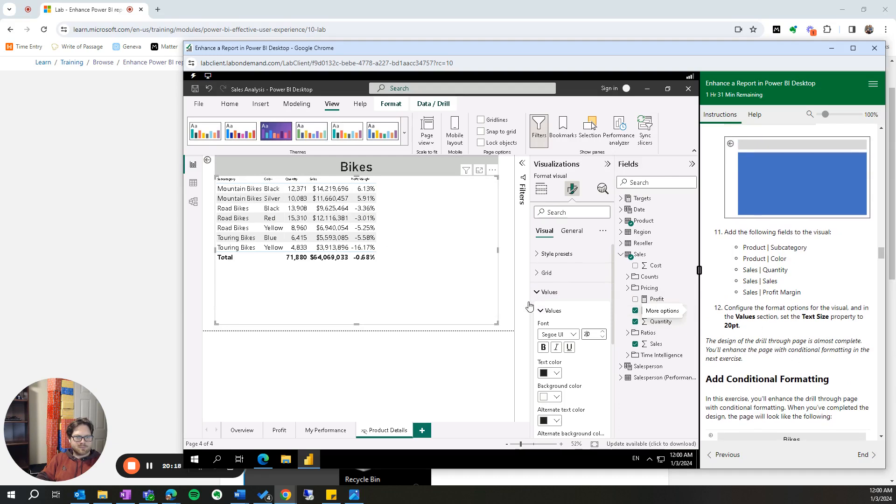
{"action": "left_click", "coordinate": [540, 276]}
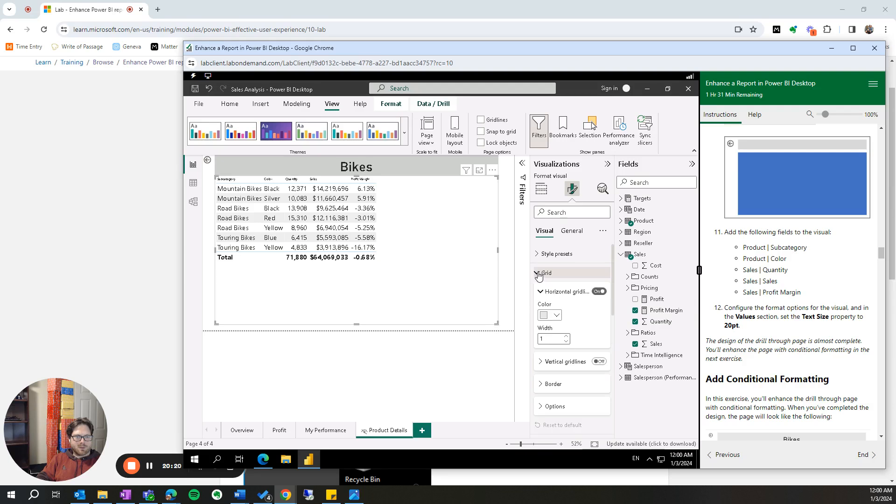
{"action": "left_click", "coordinate": [539, 274]}
{"action": "left_click", "coordinate": [539, 256]}
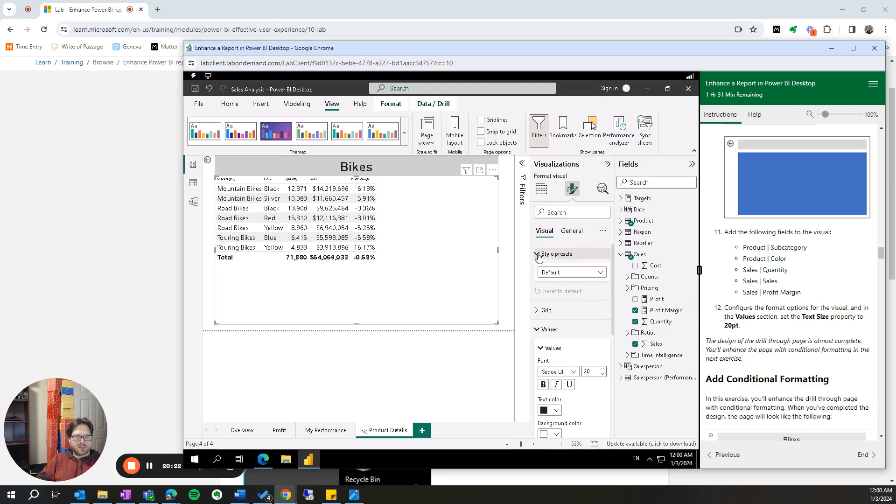
{"action": "left_click", "coordinate": [539, 255]}
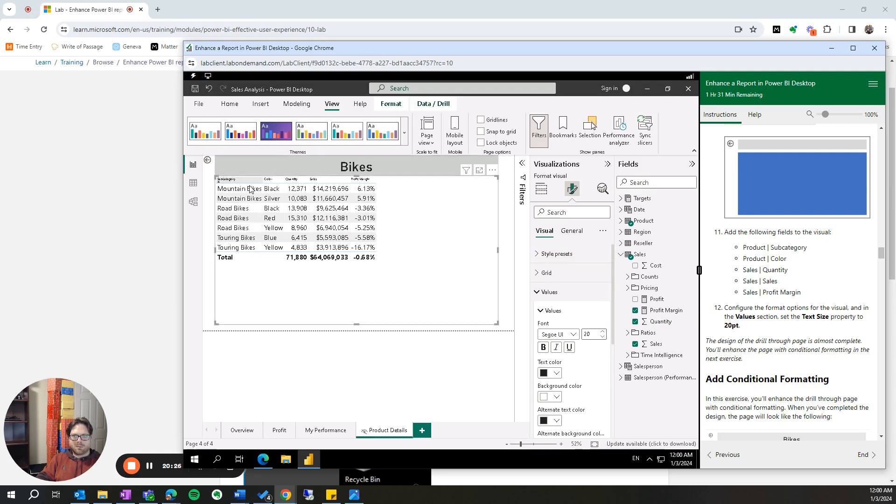
{"action": "scroll", "coordinate": [596, 380], "scroll_direction": "down", "scroll_amount": 3}
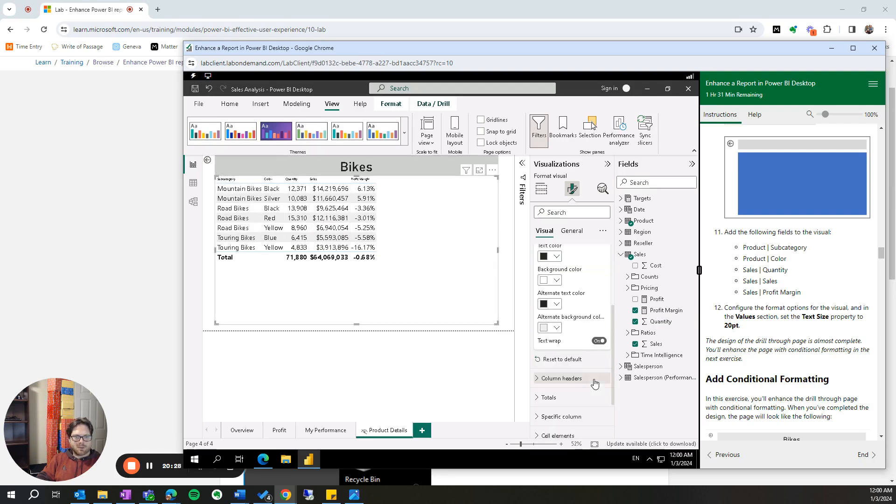
{"action": "left_click", "coordinate": [557, 379]}
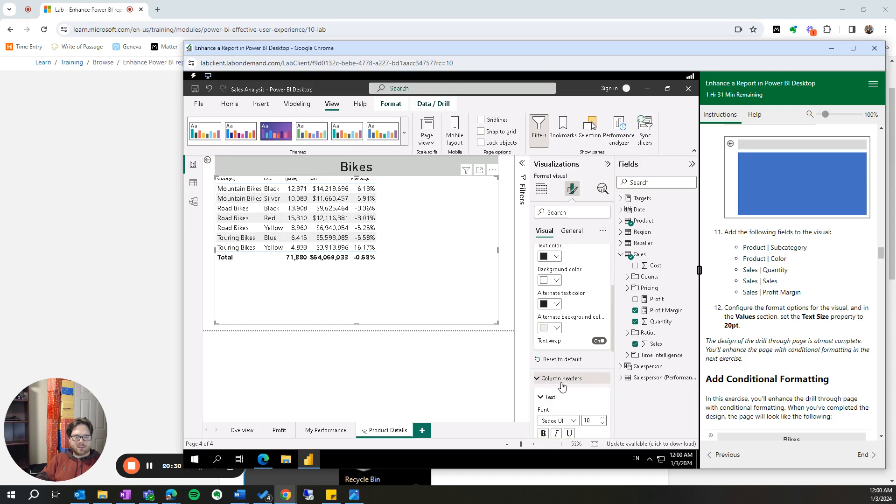
{"action": "scroll", "coordinate": [589, 401], "scroll_direction": "down", "scroll_amount": 3}
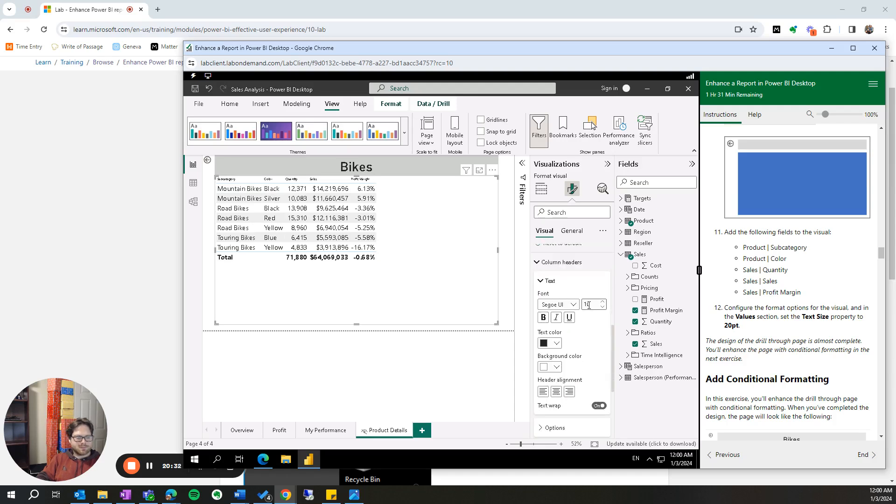
{"action": "type", "text": "20"}
{"action": "key", "text": "Return"}
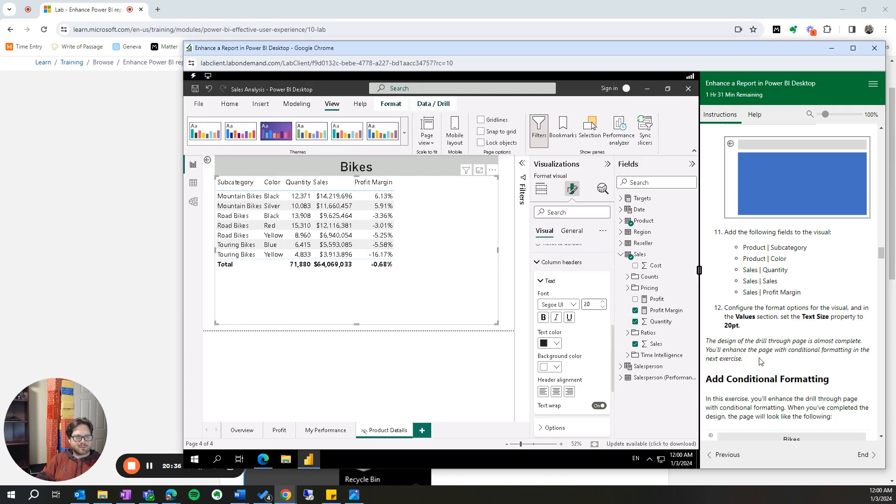
- Open the icon conditional formatting settings for the table visual's Profit Margin value
{"action": "scroll", "coordinate": [760, 363], "scroll_direction": "down", "scroll_amount": 2}
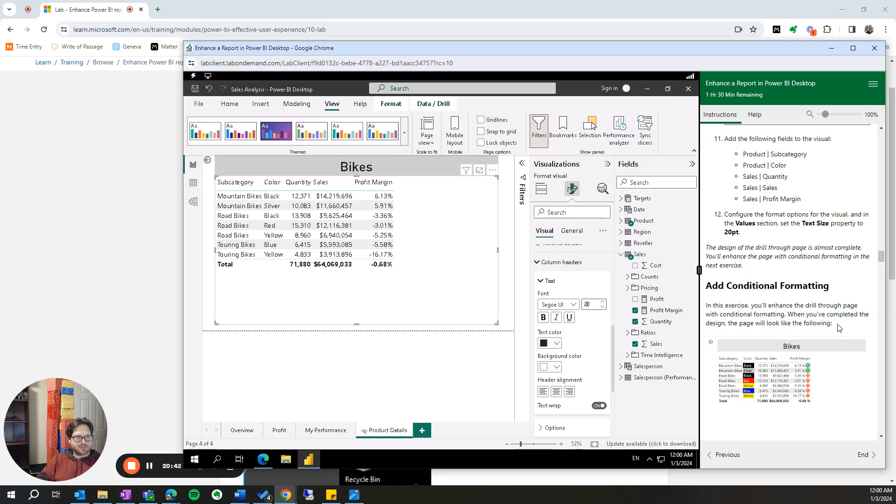
{"action": "scroll", "coordinate": [839, 328], "scroll_direction": "down", "scroll_amount": 2}
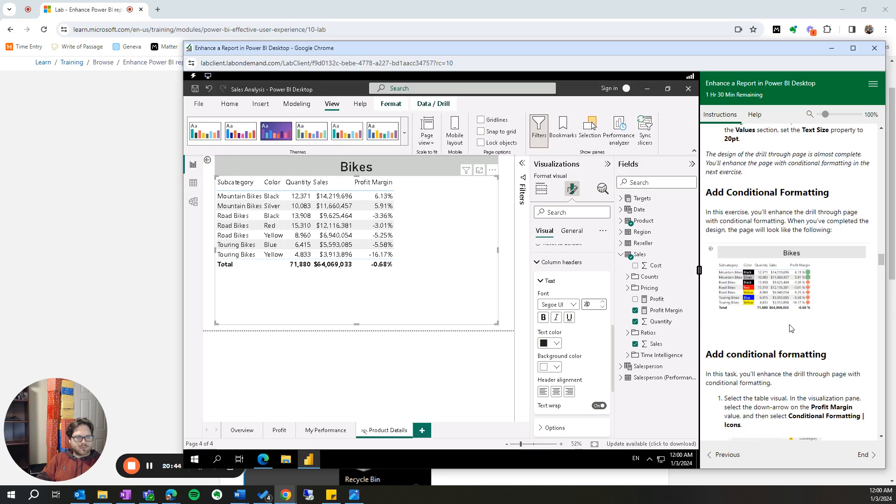
{"action": "scroll", "coordinate": [793, 342], "scroll_direction": "down", "scroll_amount": 1}
{"action": "scroll", "coordinate": [792, 343], "scroll_direction": "down", "scroll_amount": 2}
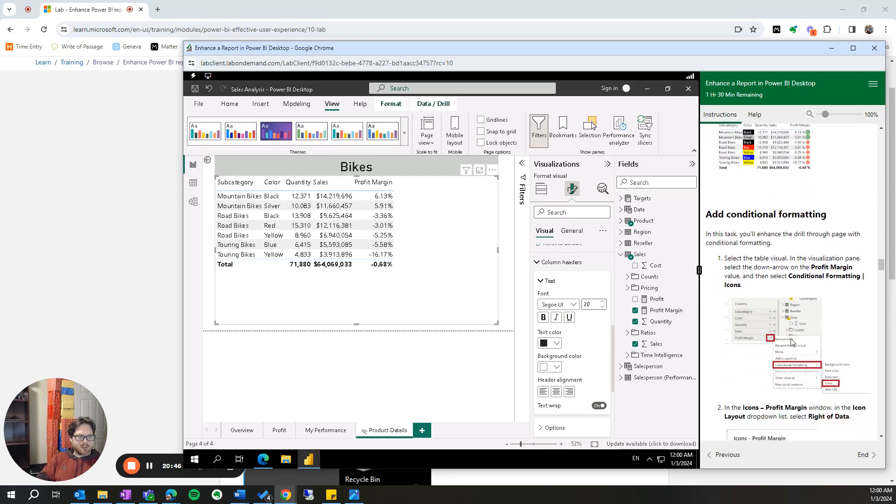
{"action": "left_click", "coordinate": [545, 262]}
{"action": "scroll", "coordinate": [556, 257], "scroll_direction": "up", "scroll_amount": 5}
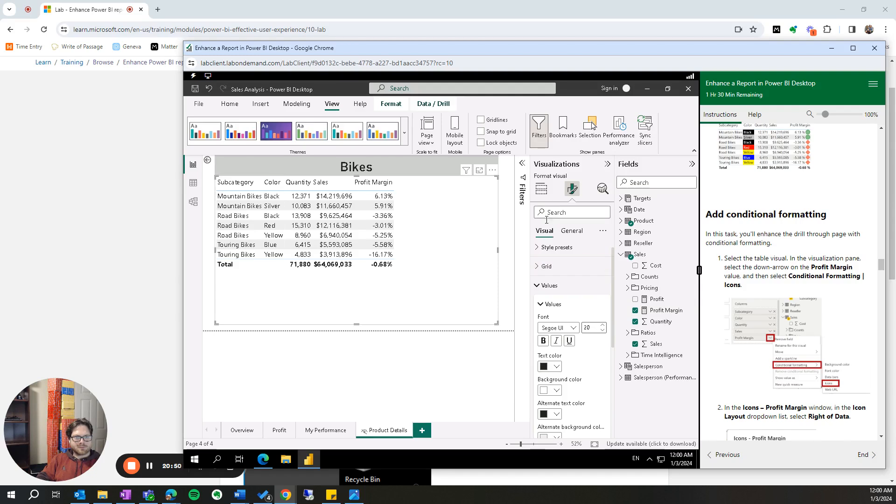
{"action": "left_click", "coordinate": [541, 189]}
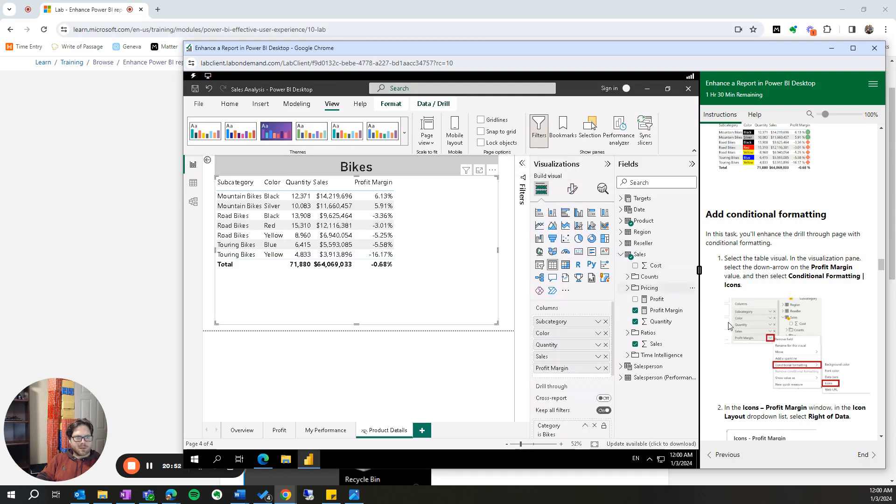
{"action": "left_click", "coordinate": [598, 370]}
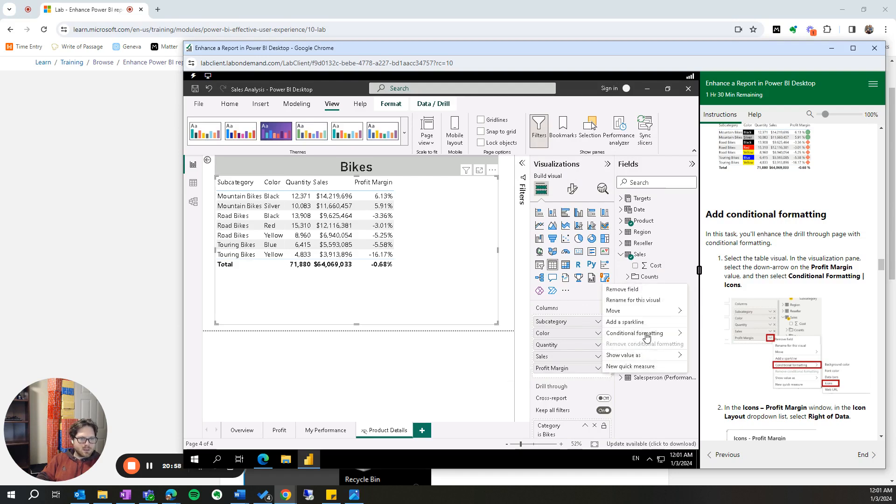
{"action": "mouse_move", "coordinate": [645, 336]}
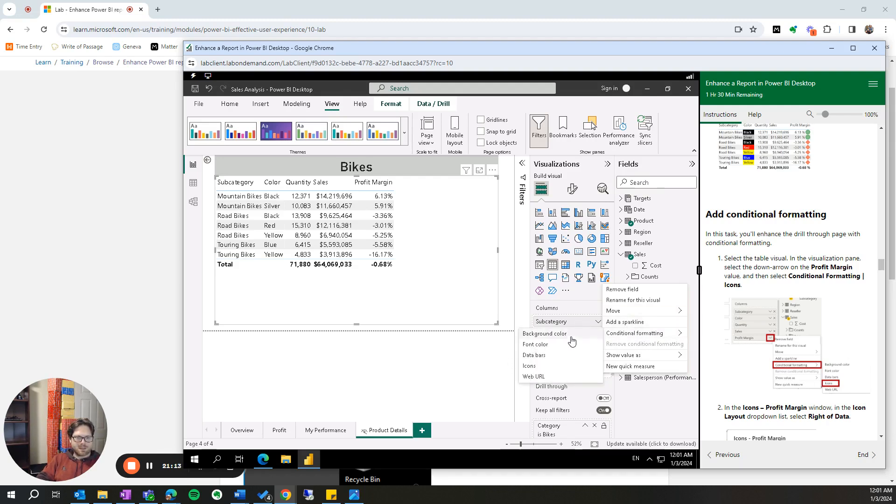
{"action": "left_click", "coordinate": [540, 368]}
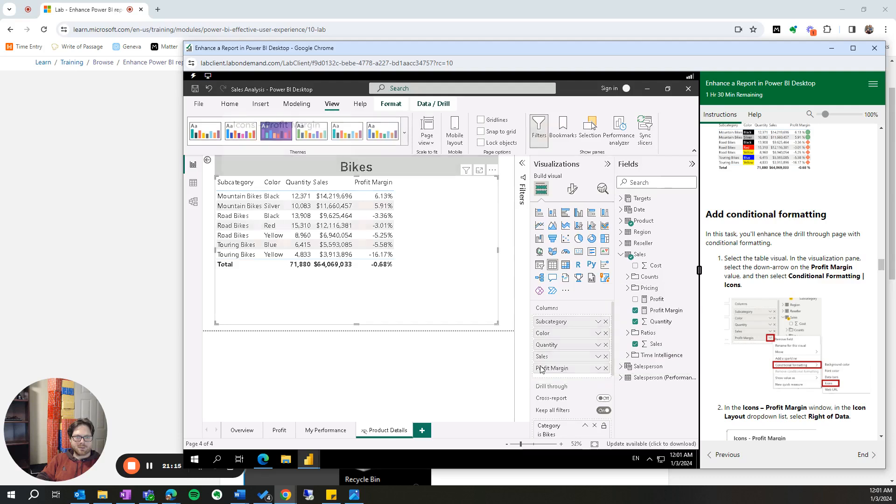
- Set the icon layout to Right of data and delete the middle rule with the yellow triangle
{"action": "scroll", "coordinate": [789, 345], "scroll_direction": "down", "scroll_amount": 3}
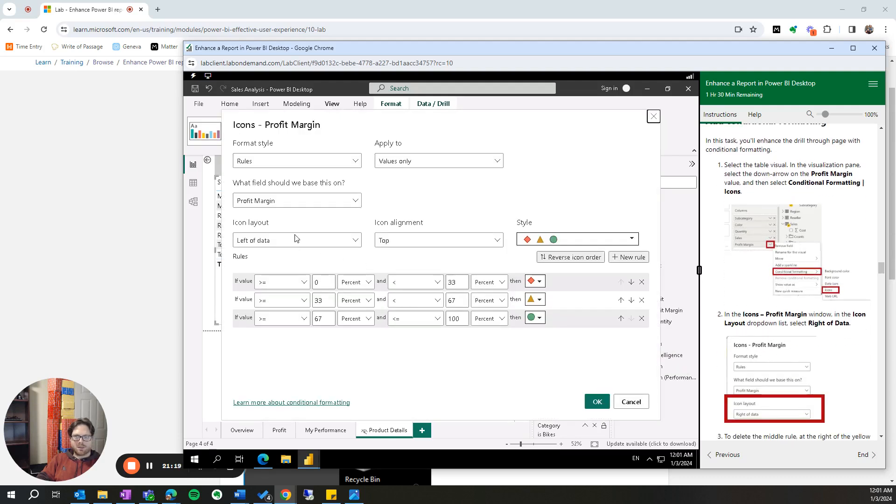
{"action": "left_click", "coordinate": [306, 242]}
{"action": "left_click", "coordinate": [315, 285]}
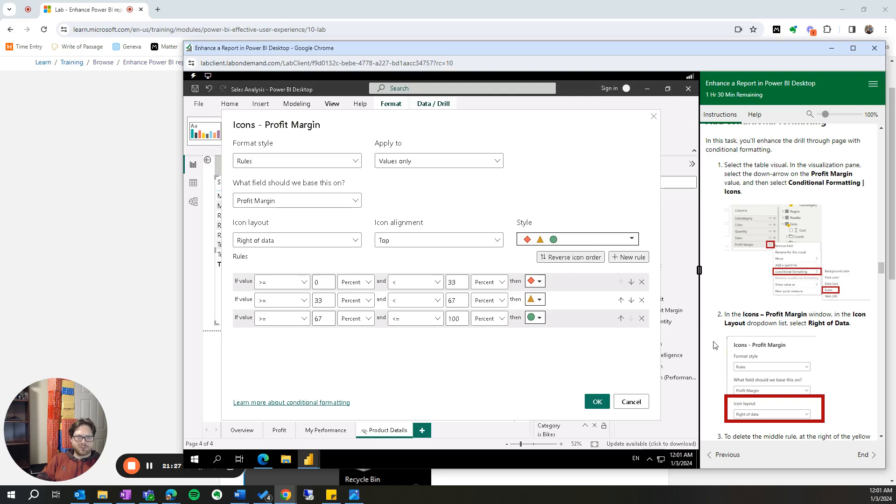
{"action": "scroll", "coordinate": [772, 373], "scroll_direction": "down", "scroll_amount": 3}
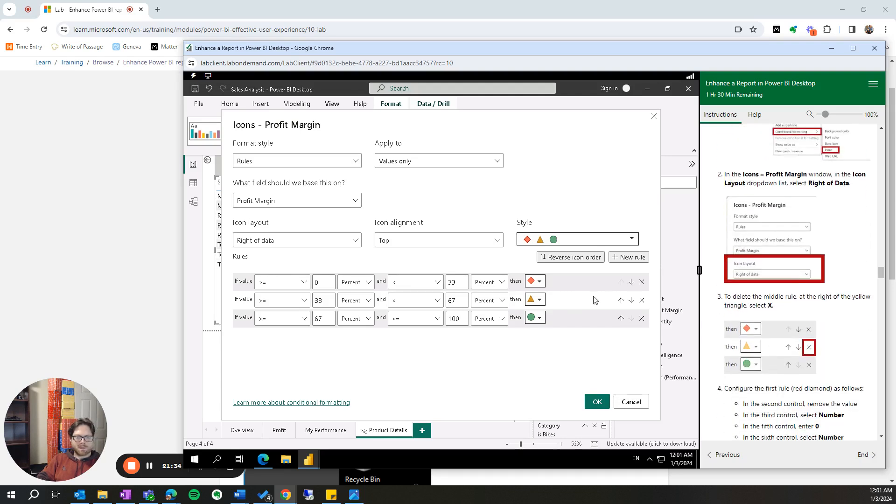
{"action": "left_click", "coordinate": [642, 301]}
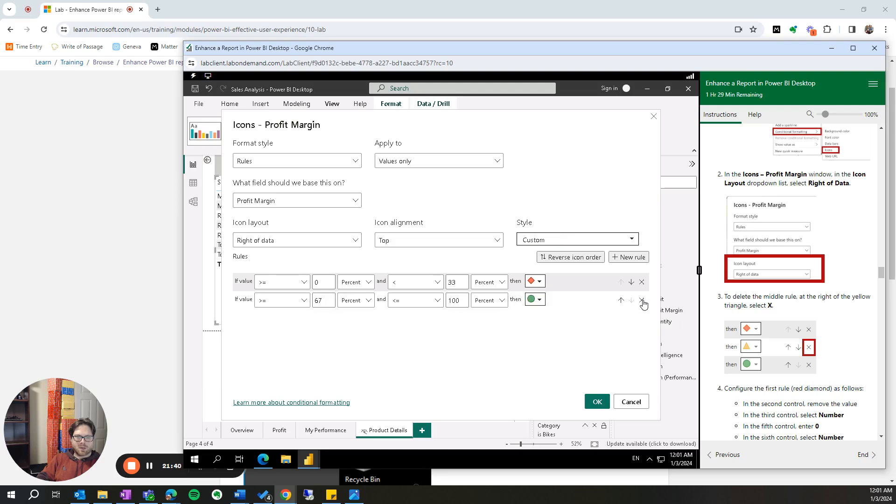
- Configure the red diamond rule with an empty minimum and an upper limit of 0, both limits as Number
{"action": "scroll", "coordinate": [771, 355], "scroll_direction": "down", "scroll_amount": 2}
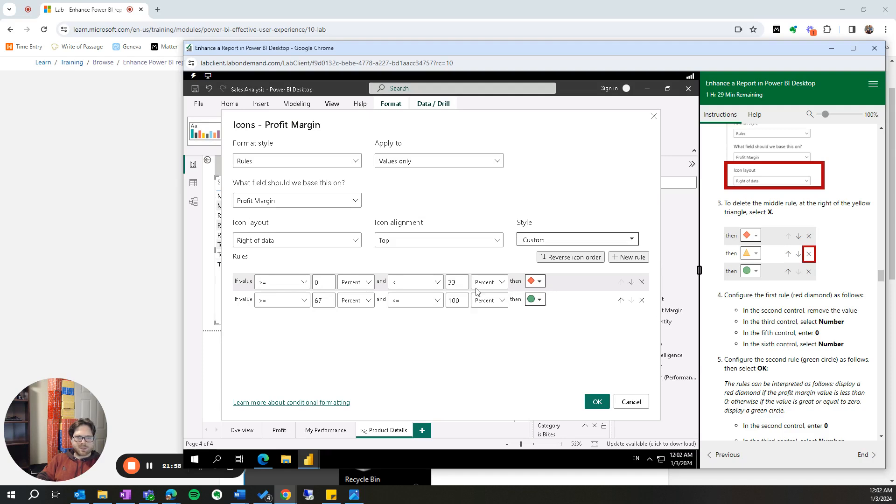
{"action": "left_click", "coordinate": [501, 284]}
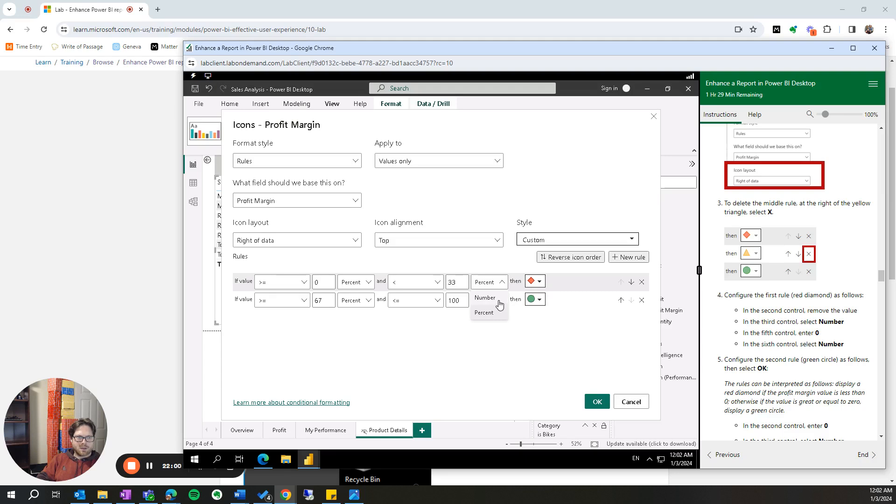
{"action": "left_click", "coordinate": [485, 298]}
{"action": "left_click", "coordinate": [462, 280]}
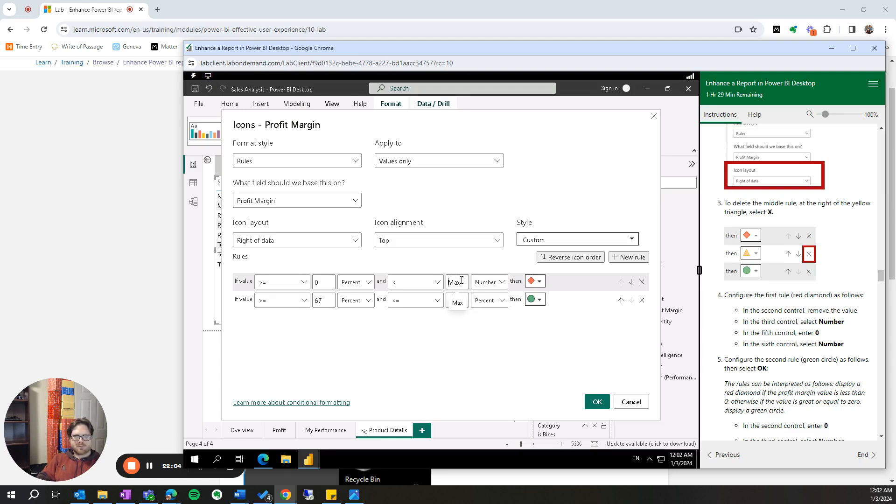
{"action": "type", "text": "0"}
{"action": "left_click", "coordinate": [327, 282]}
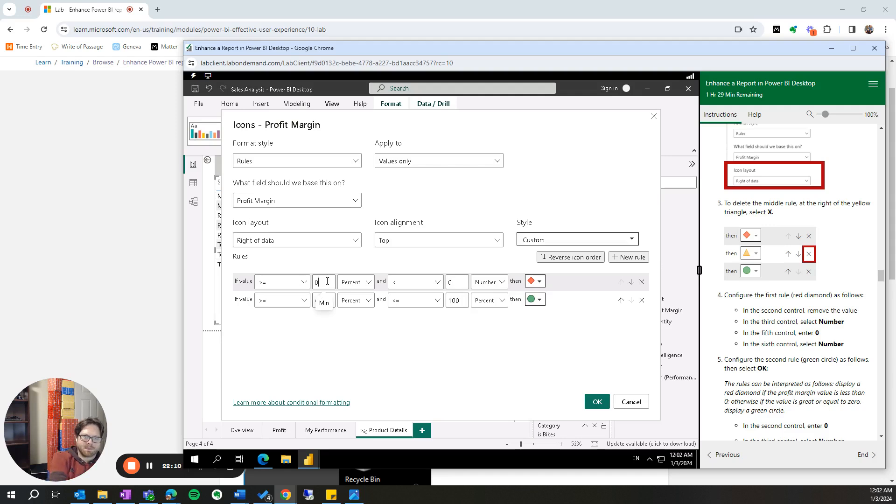
{"action": "key", "text": "BackSpace"}
{"action": "key", "text": "Tab"}
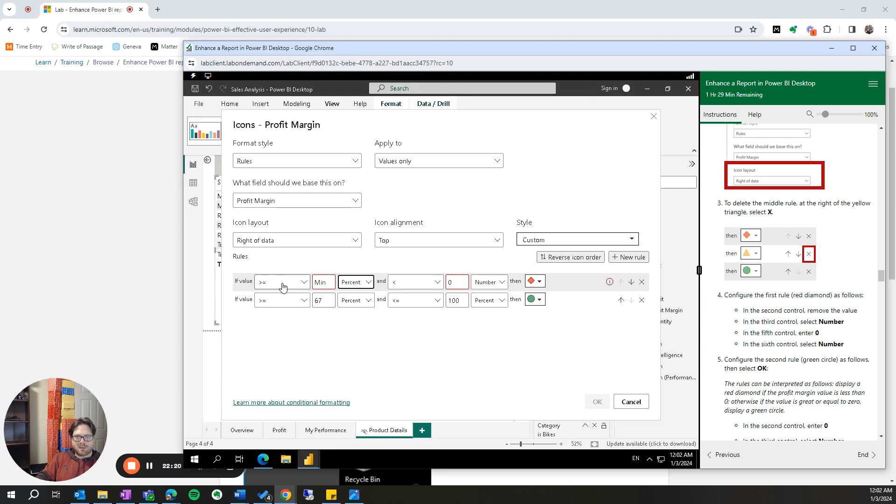
{"action": "left_click", "coordinate": [365, 288]}
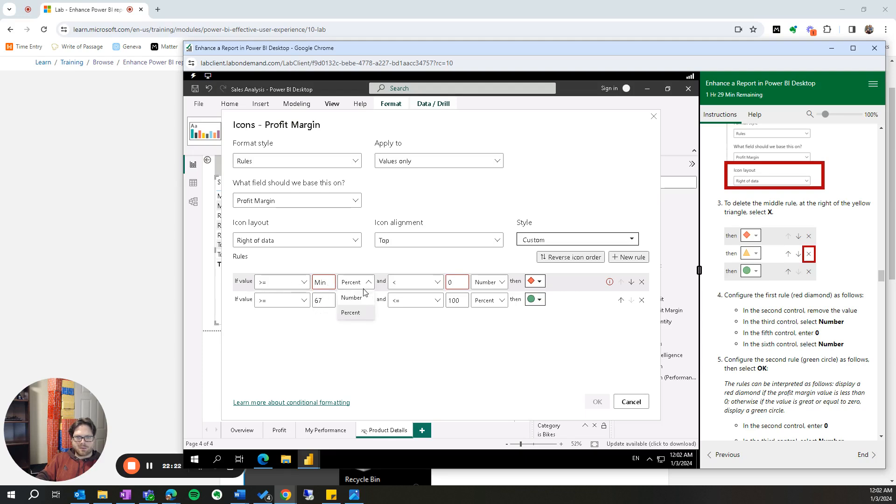
{"action": "left_click", "coordinate": [358, 298]}
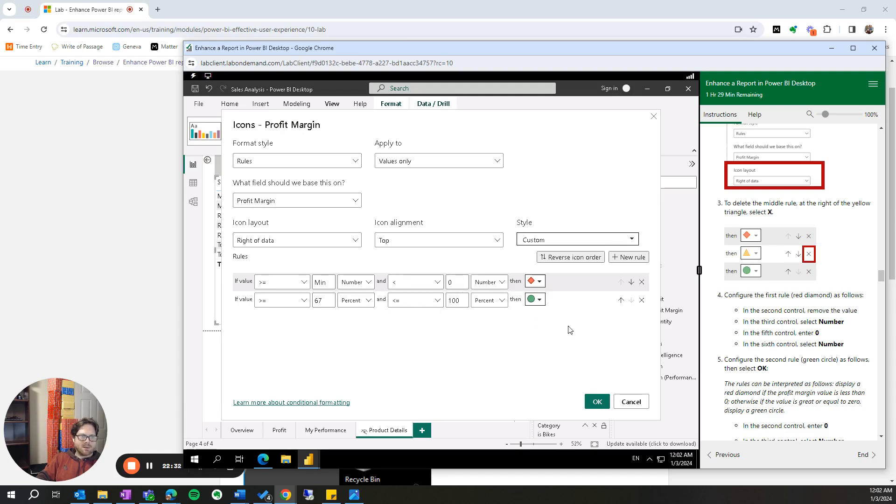
- Set the green circle rule's lower limit to 0 with the type Number
{"action": "scroll", "coordinate": [804, 386], "scroll_direction": "down", "scroll_amount": 2}
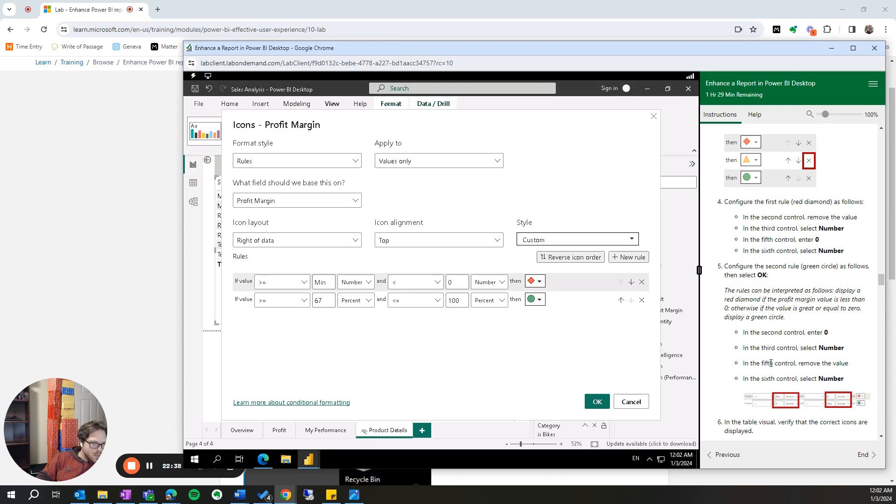
{"action": "left_click", "coordinate": [325, 297]}
{"action": "key", "text": "BackSpace"}
{"action": "key", "text": "BackSpace"}
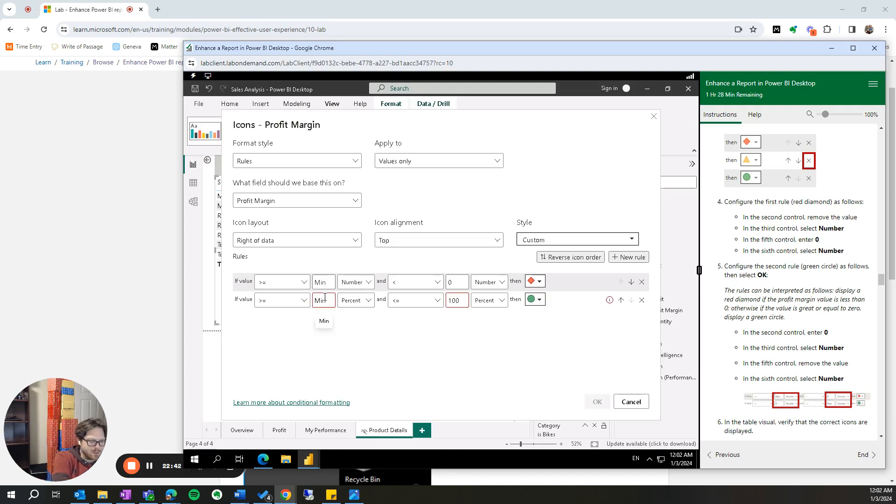
{"action": "type", "text": "0"}
{"action": "key", "text": "Tab"}
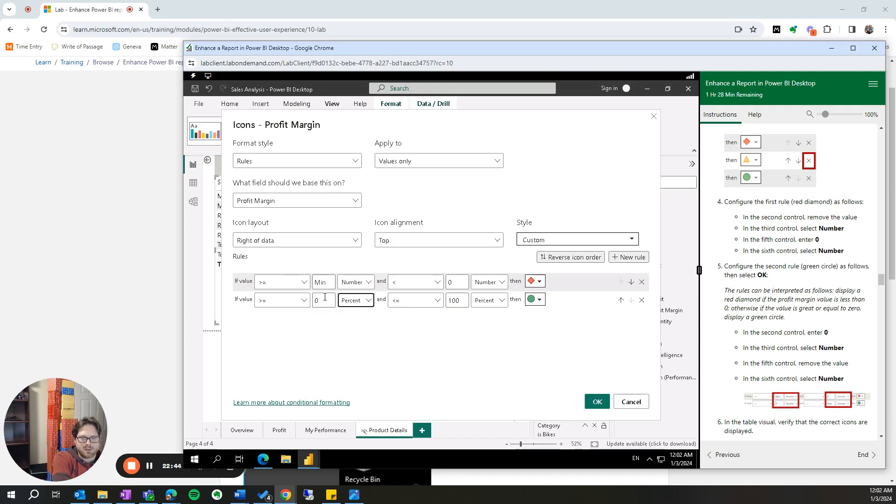
{"action": "left_click", "coordinate": [368, 302]}
{"action": "left_click", "coordinate": [362, 317]}
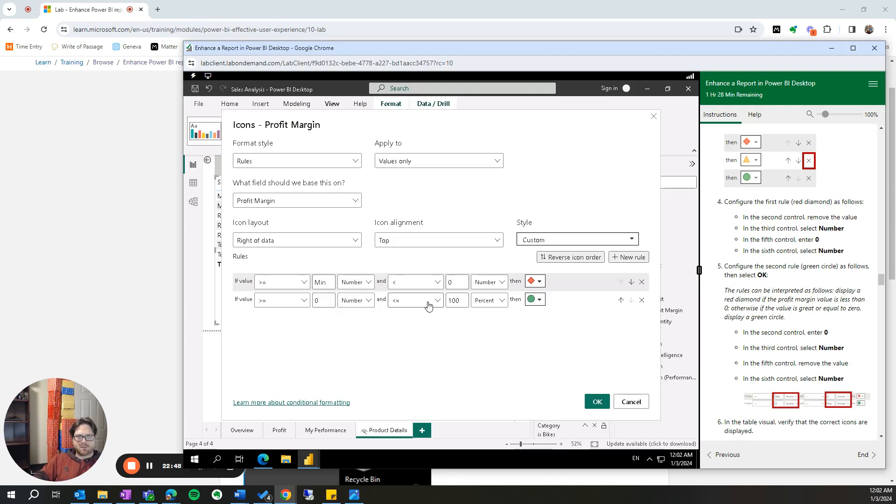
- Clear the green circle rule's upper limit value, set its type to Number, and apply the Profit Margin icon rules
{"action": "left_click", "coordinate": [467, 299]}
{"action": "key", "text": "BackSpace"}
{"action": "key", "text": "BackSpace"}
{"action": "key", "text": "BackSpace"}
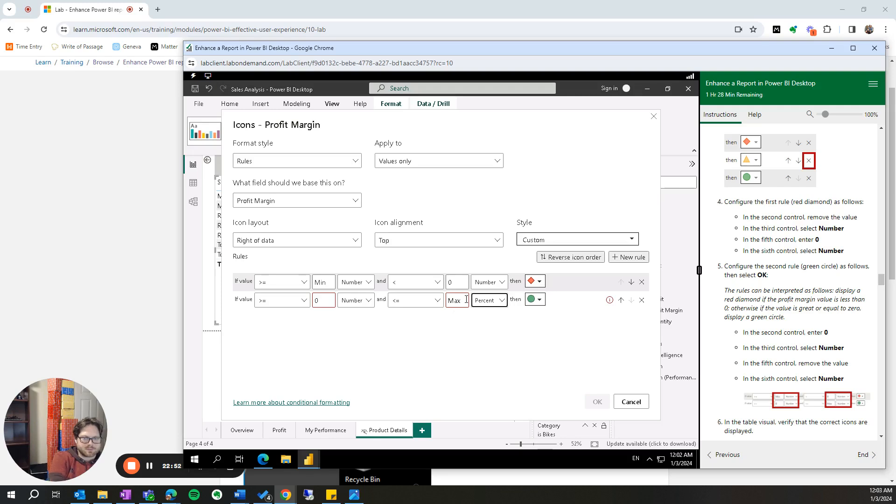
{"action": "left_click", "coordinate": [485, 298]}
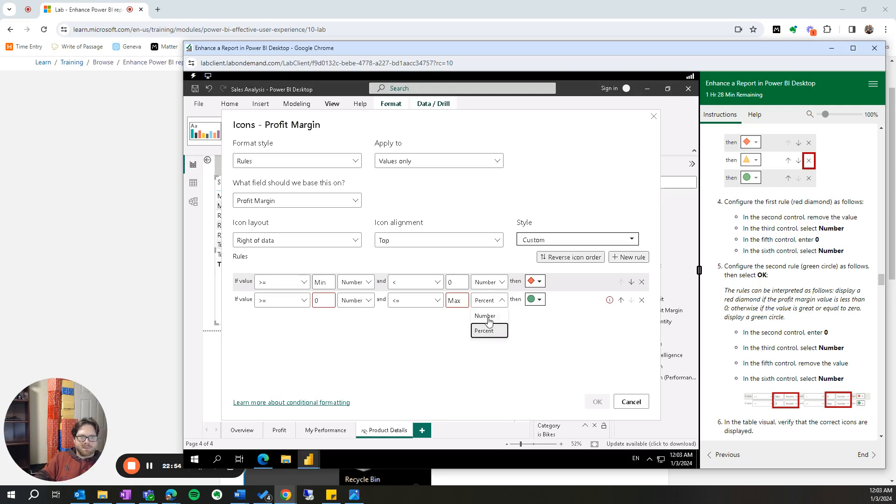
{"action": "left_click", "coordinate": [488, 317]}
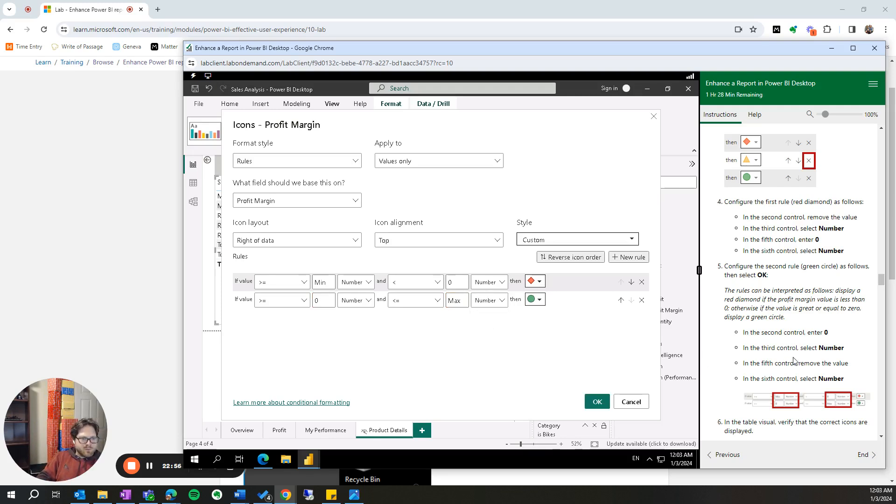
{"action": "scroll", "coordinate": [794, 360], "scroll_direction": "down", "scroll_amount": 3}
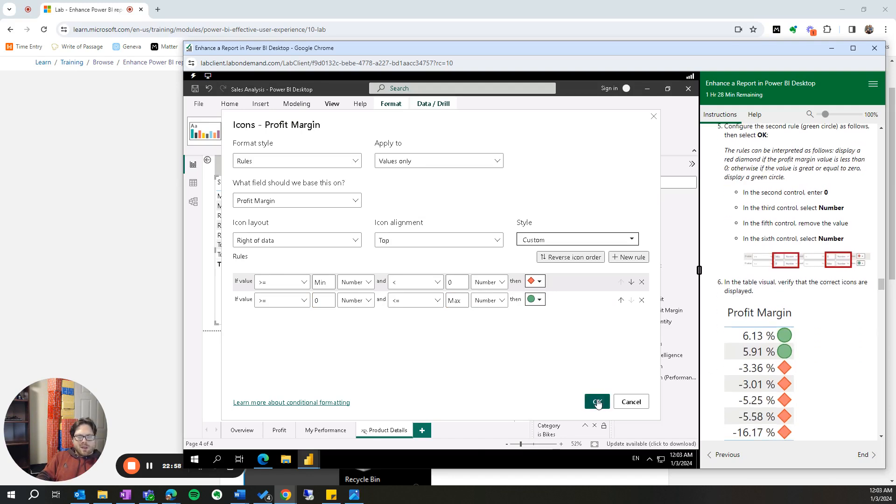
{"action": "left_click", "coordinate": [597, 403]}
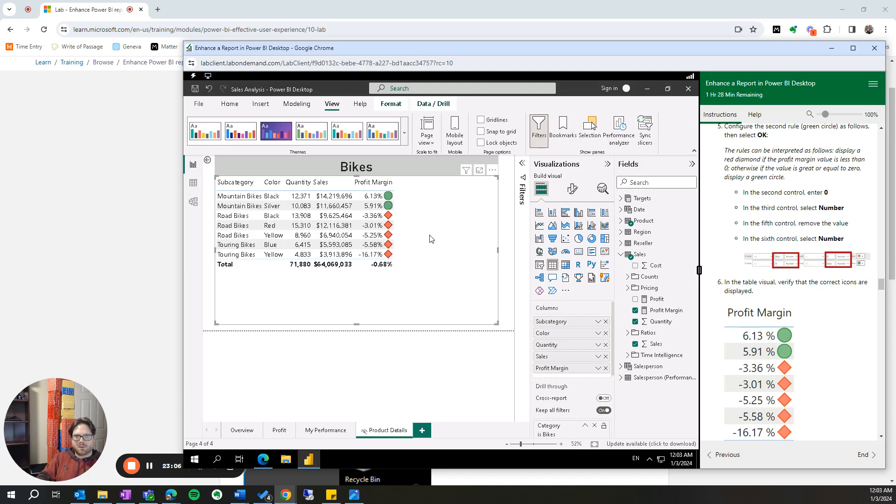
- Review the lab instructions for background color conditional formatting on the Color field
{"action": "scroll", "coordinate": [794, 327], "scroll_direction": "down", "scroll_amount": 2}
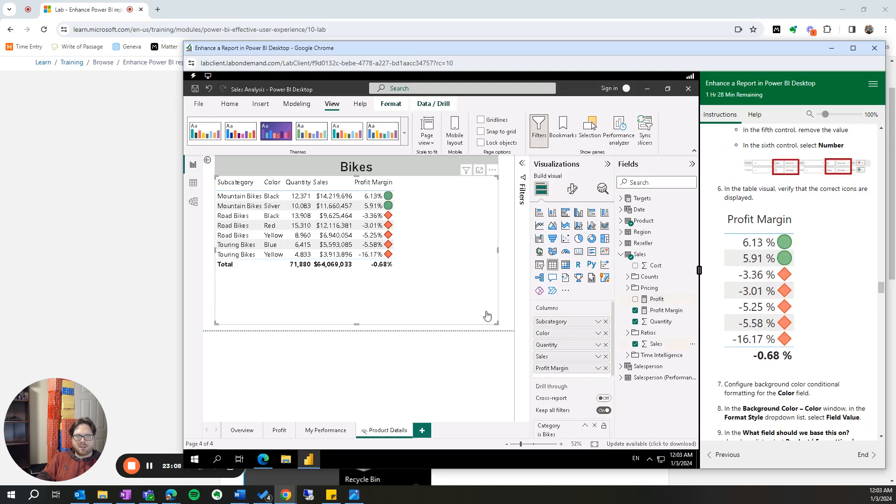
{"action": "scroll", "coordinate": [806, 380], "scroll_direction": "down", "scroll_amount": 1}
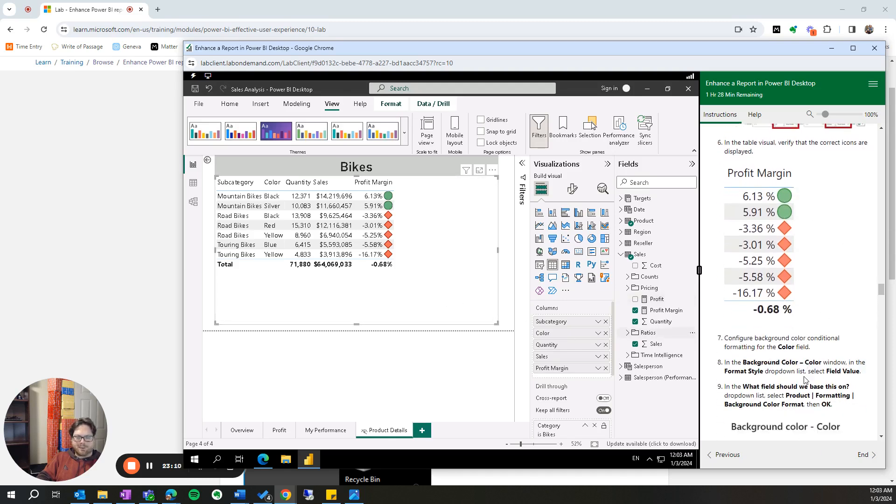
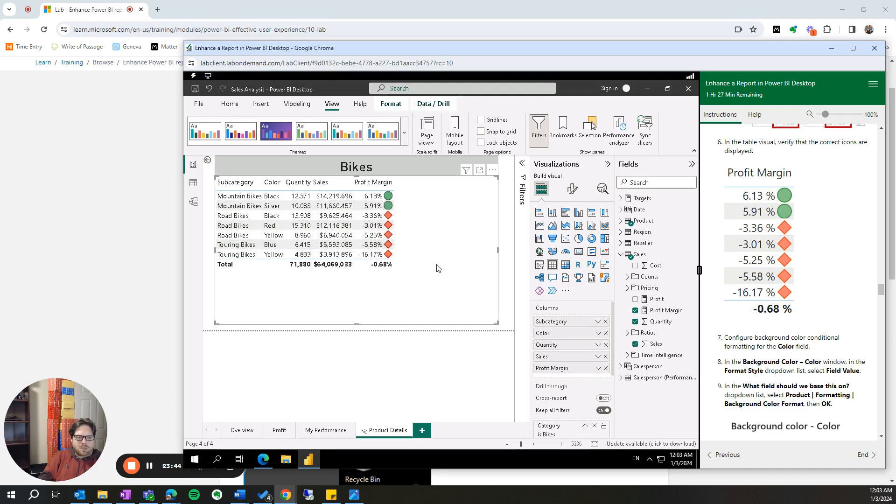
- Open the background color conditional formatting settings for the table's Color field
{"action": "scroll", "coordinate": [777, 373], "scroll_direction": "down", "scroll_amount": 1}
{"action": "scroll", "coordinate": [776, 373], "scroll_direction": "down", "scroll_amount": 3}
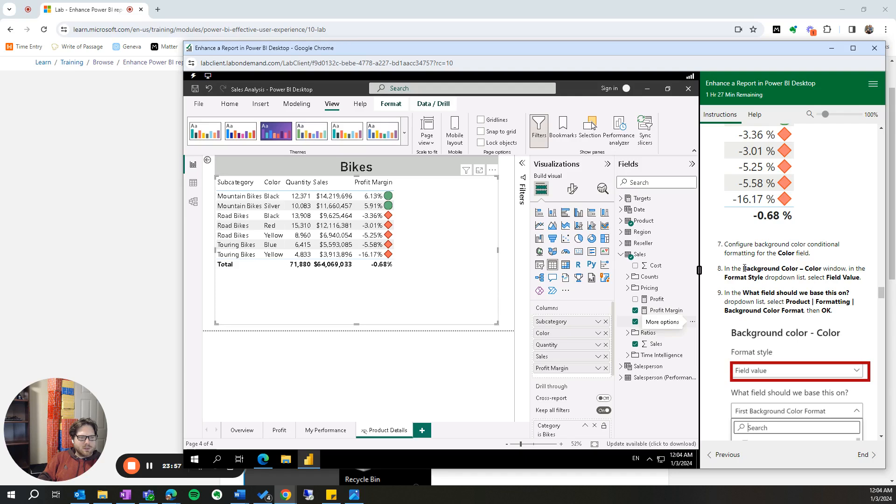
{"action": "left_click_drag", "start_coordinate": [739, 244], "coordinate": [816, 257]}
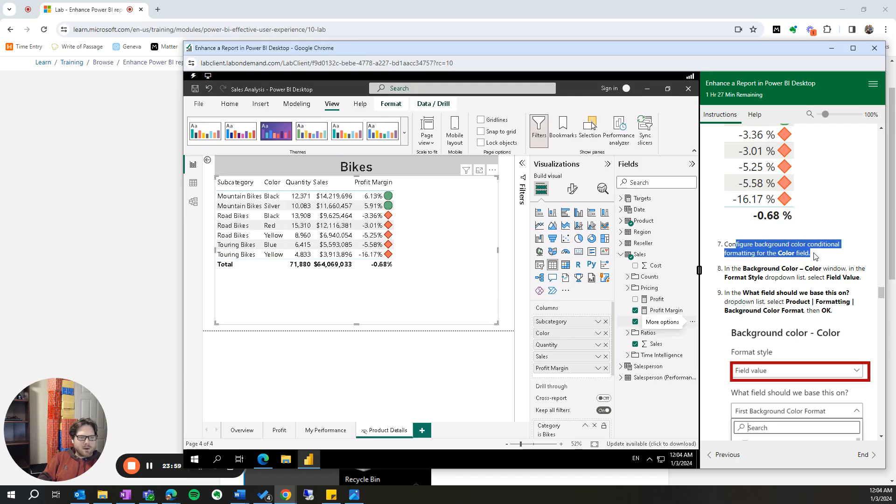
{"action": "left_click", "coordinate": [778, 267]}
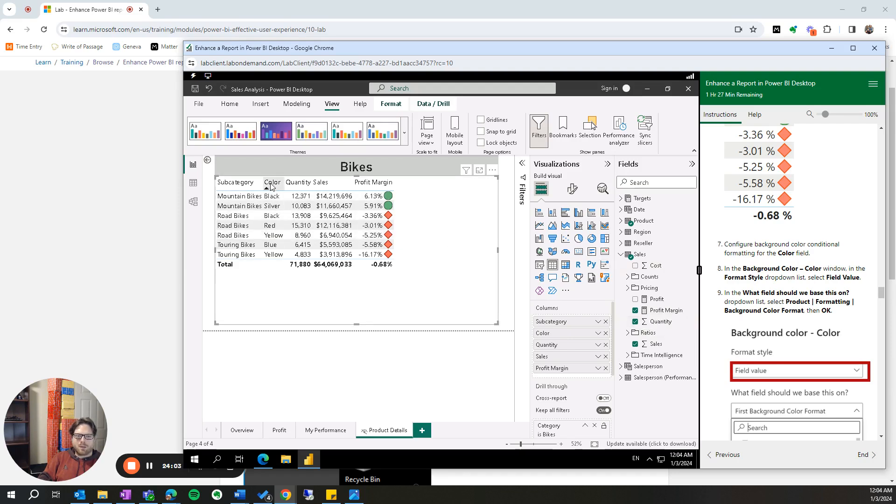
{"action": "left_click", "coordinate": [598, 333]}
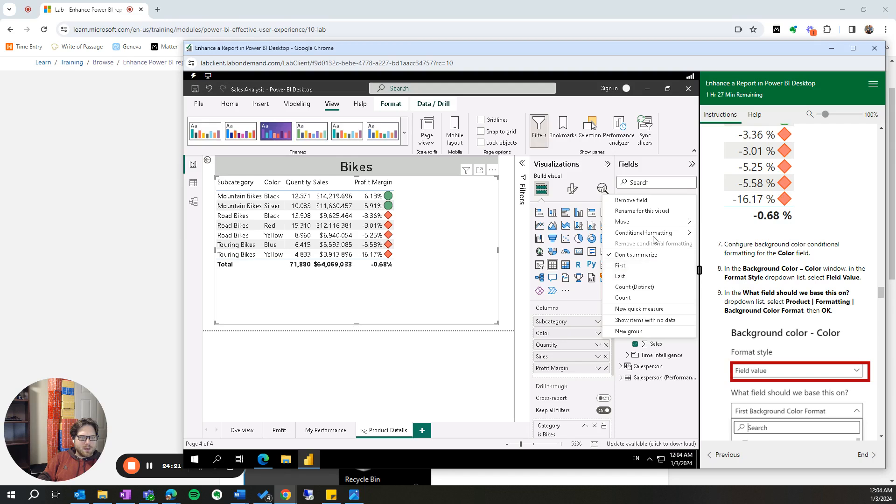
{"action": "left_click", "coordinate": [753, 270]}
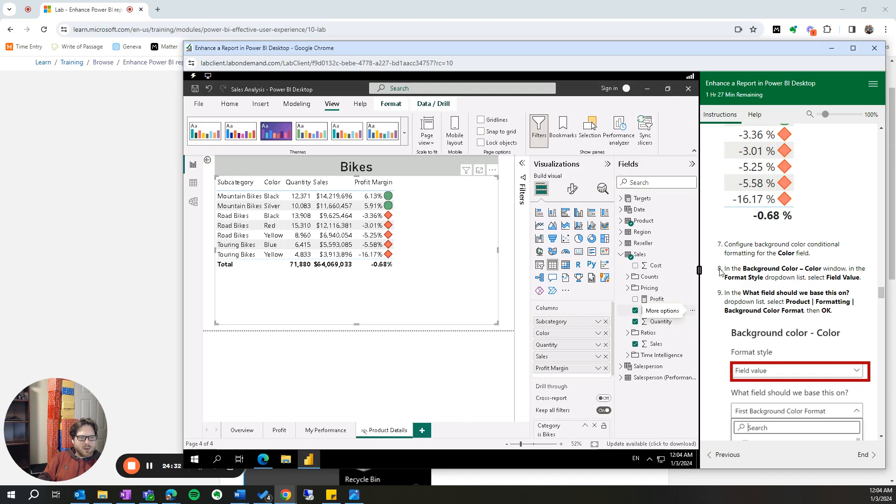
{"action": "left_click", "coordinate": [599, 335]}
{"action": "mouse_move", "coordinate": [653, 236]}
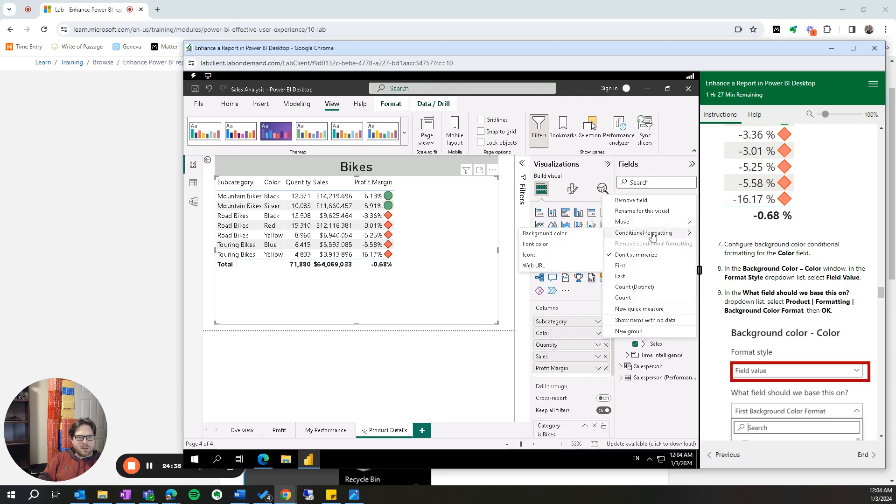
{"action": "left_click", "coordinate": [562, 238]}
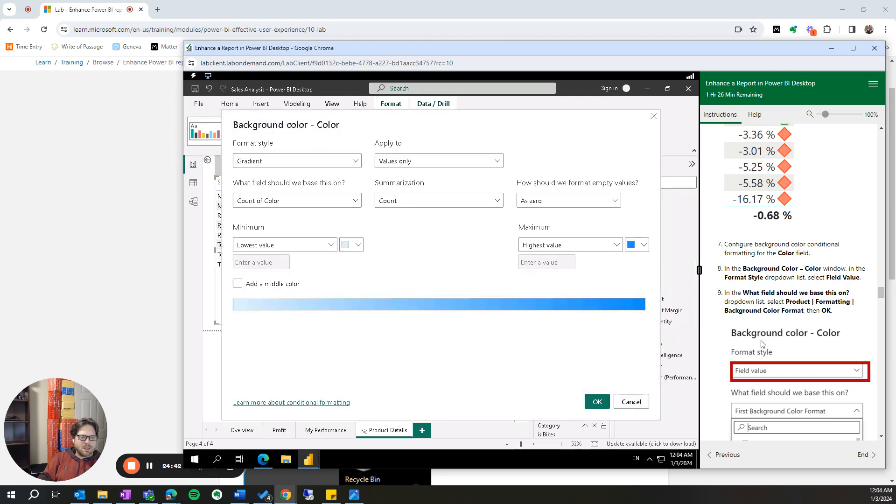
- Set the format style of the Color field's background color formatting to Field value
{"action": "scroll", "coordinate": [788, 398], "scroll_direction": "down", "scroll_amount": 1}
{"action": "scroll", "coordinate": [788, 398], "scroll_direction": "down", "scroll_amount": 2}
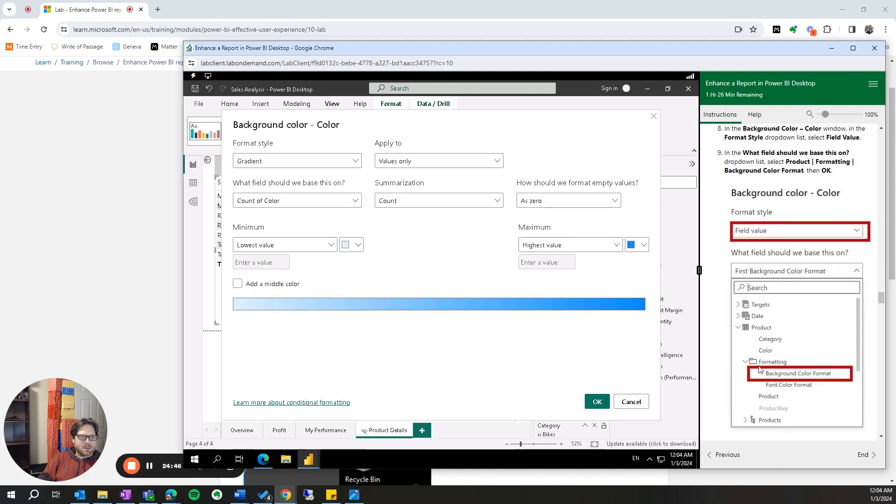
{"action": "scroll", "coordinate": [750, 266], "scroll_direction": "up", "scroll_amount": 2}
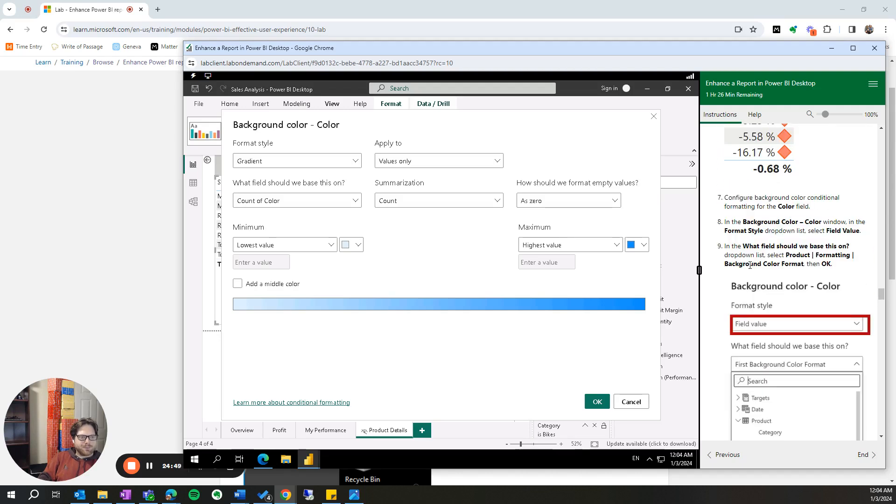
{"action": "scroll", "coordinate": [776, 294], "scroll_direction": "down", "scroll_amount": 1}
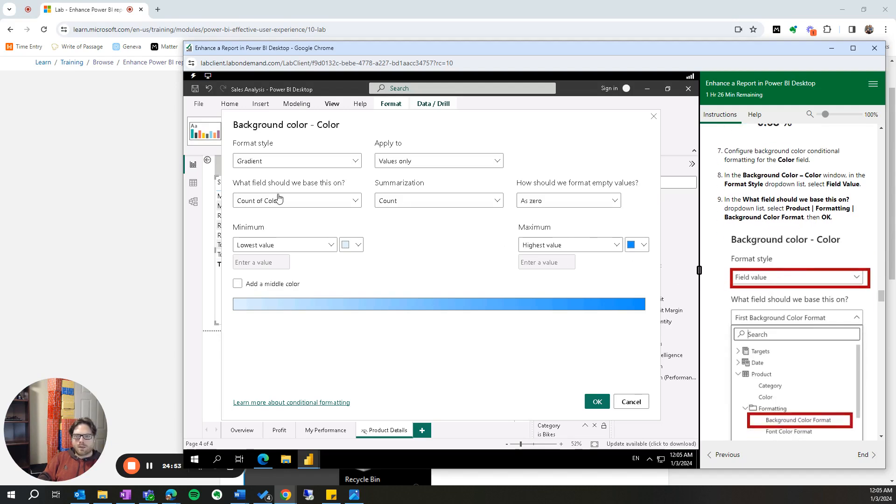
{"action": "left_click", "coordinate": [319, 163]}
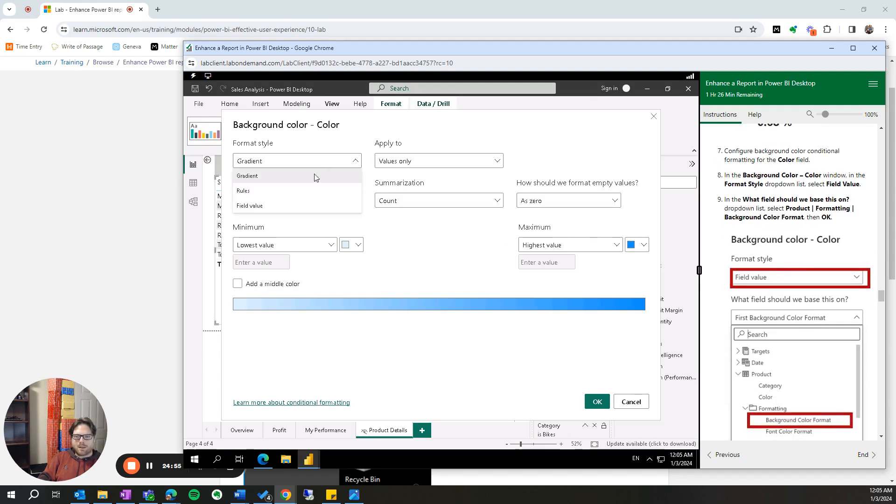
{"action": "left_click", "coordinate": [300, 209]}
- Base the background color on the Background Color Format field from the Product table's Formatting folder and apply the formatting
{"action": "scroll", "coordinate": [771, 289], "scroll_direction": "down", "scroll_amount": 3}
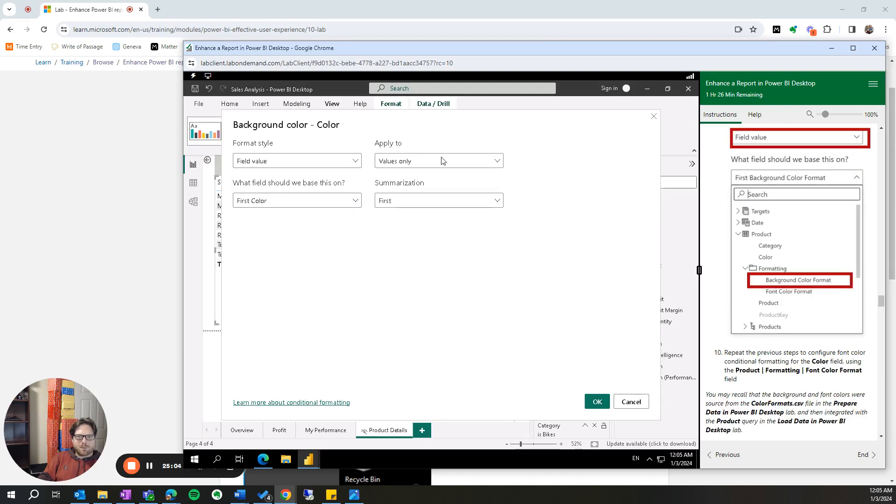
{"action": "scroll", "coordinate": [757, 205], "scroll_direction": "up", "scroll_amount": 2}
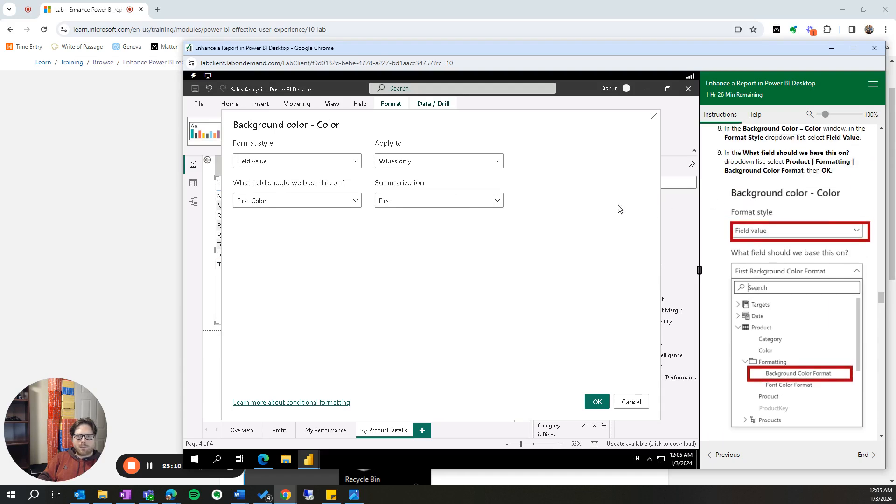
{"action": "left_click", "coordinate": [319, 201]}
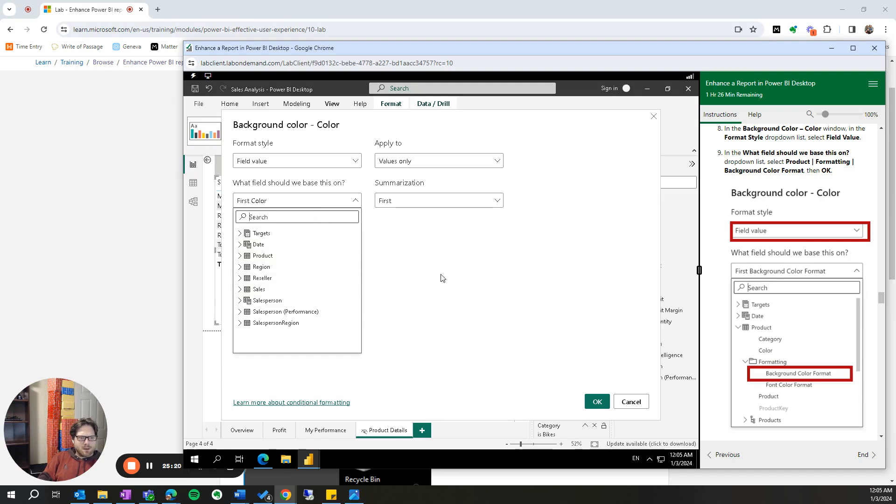
{"action": "left_click", "coordinate": [240, 256]}
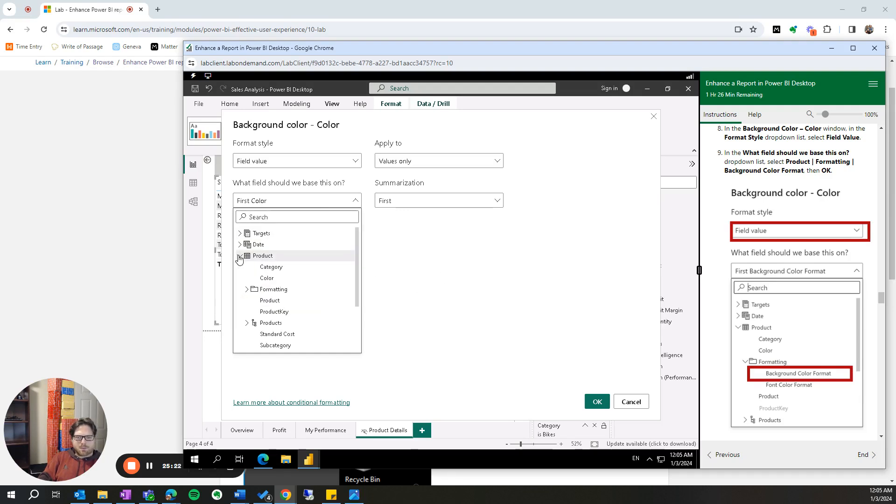
{"action": "left_click", "coordinate": [247, 289]}
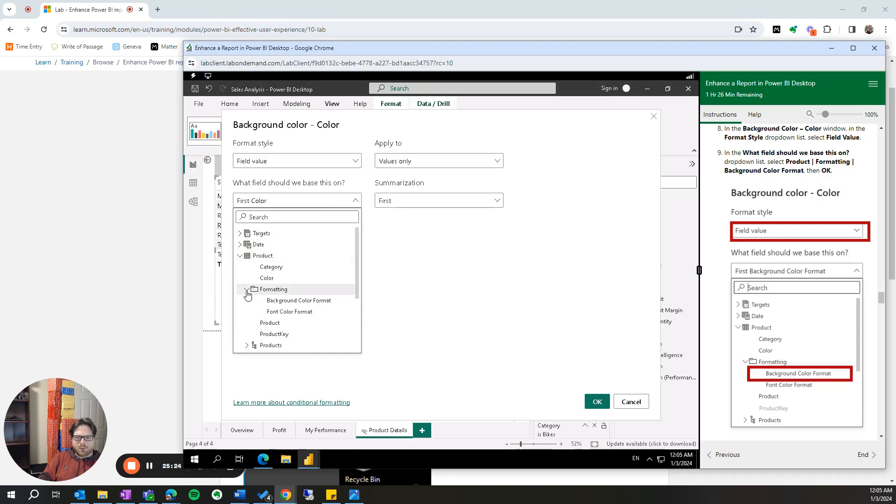
{"action": "left_click", "coordinate": [270, 304]}
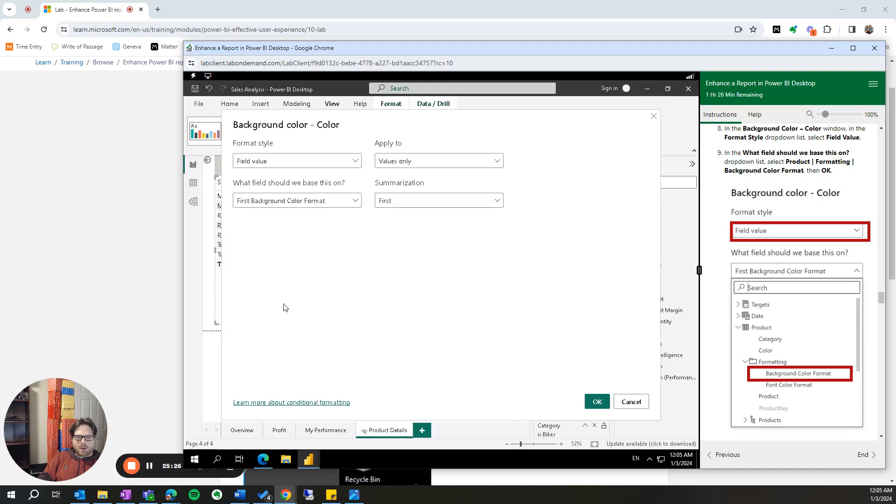
{"action": "scroll", "coordinate": [786, 364], "scroll_direction": "down", "scroll_amount": 2}
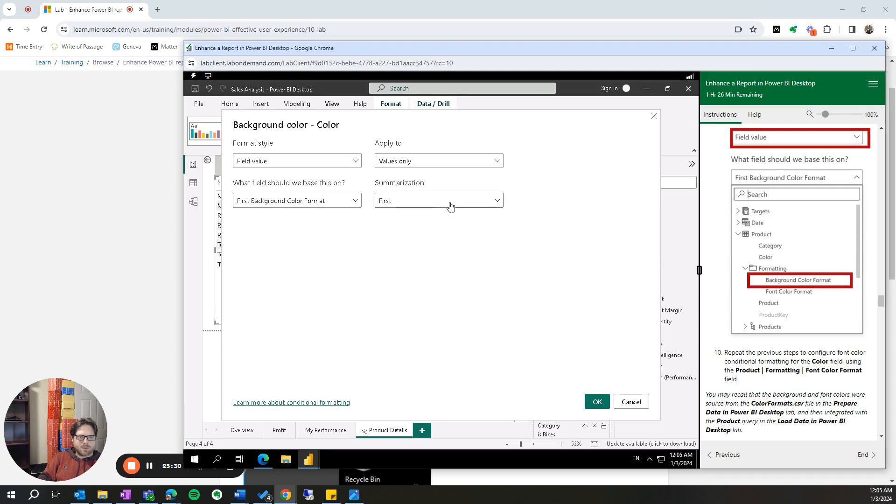
{"action": "scroll", "coordinate": [736, 331], "scroll_direction": "up", "scroll_amount": 2}
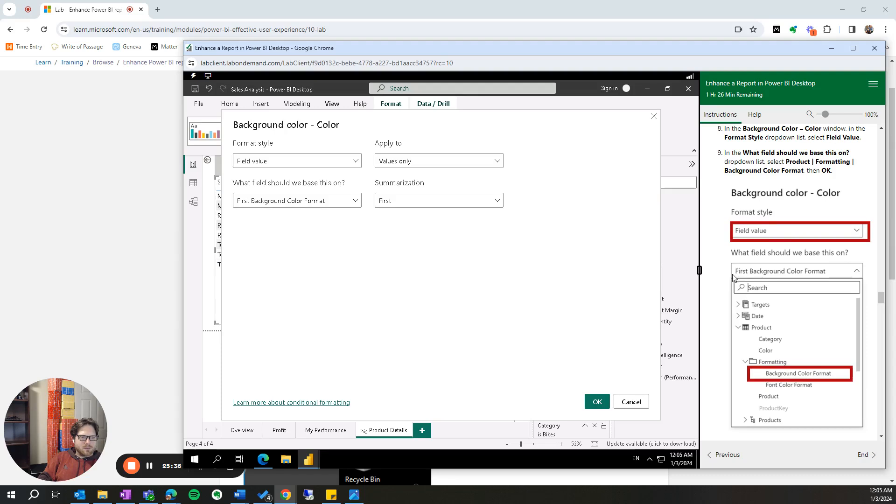
{"action": "scroll", "coordinate": [736, 289], "scroll_direction": "down", "scroll_amount": 3}
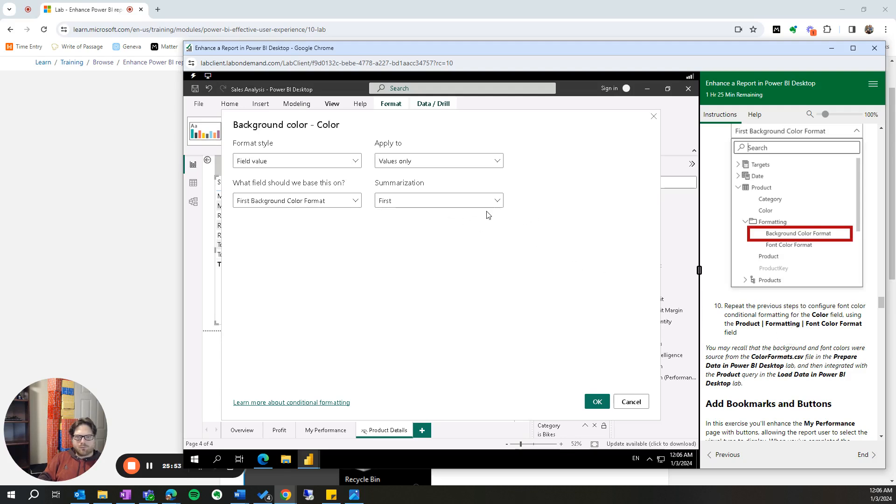
{"action": "left_click", "coordinate": [602, 402]}
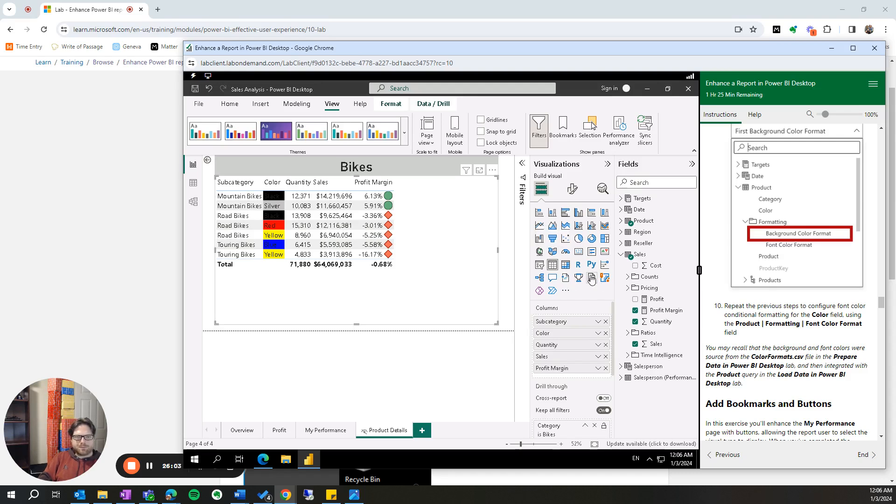
- Start font color conditional formatting for the Color field with the format style Field value
{"action": "left_click", "coordinate": [600, 334]}
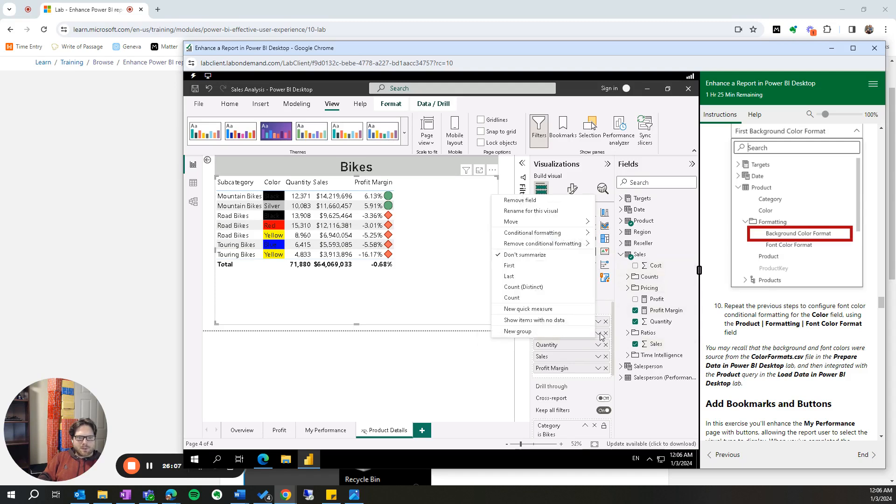
{"action": "mouse_move", "coordinate": [570, 233]}
{"action": "left_click", "coordinate": [635, 245]}
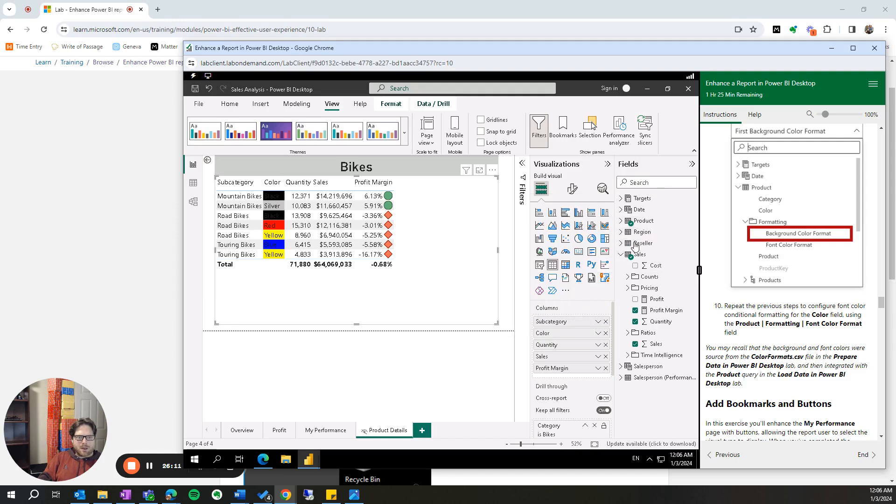
{"action": "left_click", "coordinate": [329, 161]}
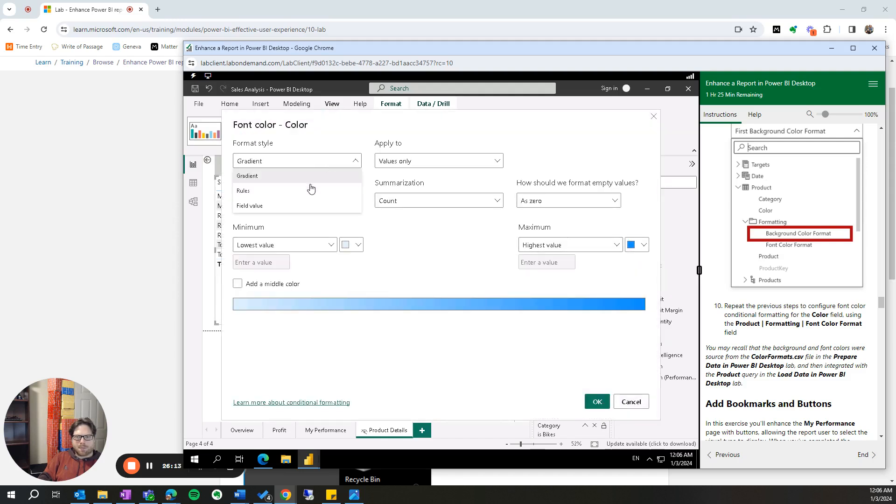
{"action": "left_click", "coordinate": [304, 206]}
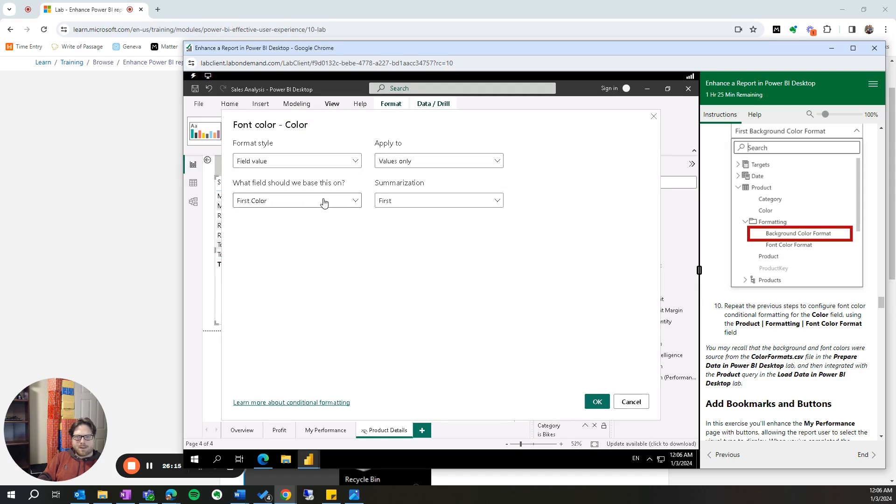
- Base the font color on the Font Color Format field from the Product table's Formatting folder and apply the formatting
{"action": "left_click", "coordinate": [324, 200]}
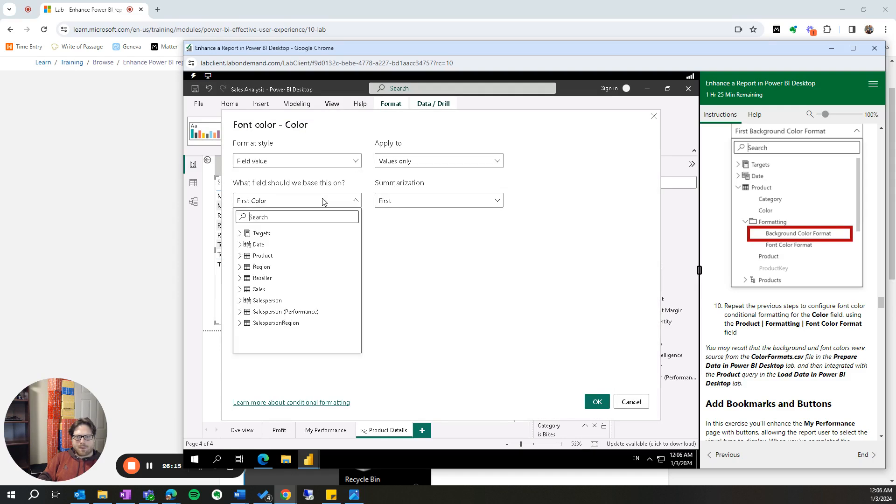
{"action": "left_click", "coordinate": [241, 256]}
{"action": "left_click", "coordinate": [246, 290]}
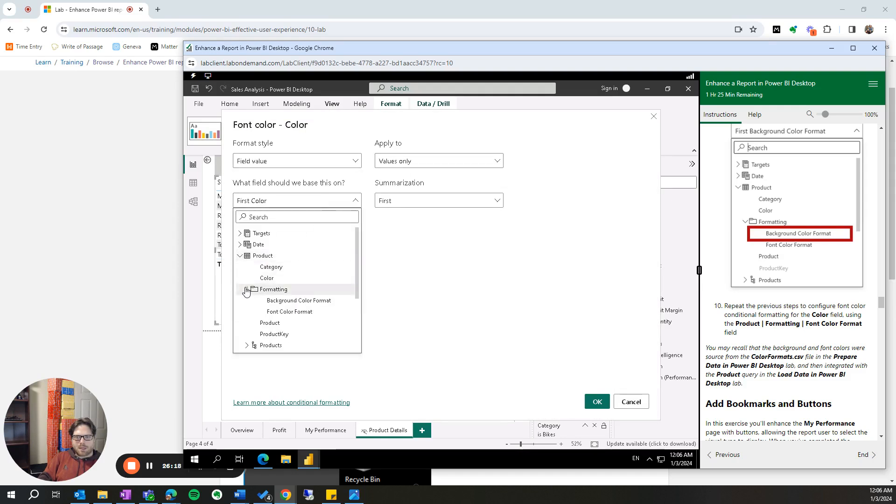
{"action": "left_click", "coordinate": [290, 312]}
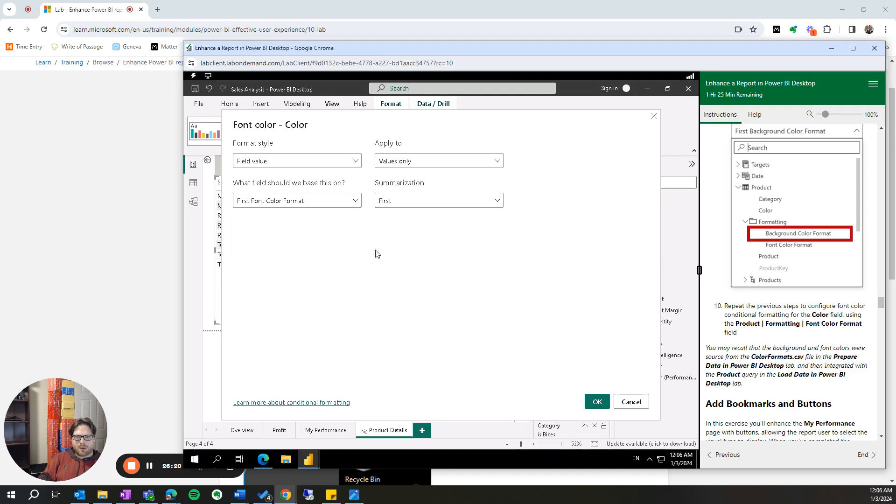
{"action": "left_click", "coordinate": [596, 402]}
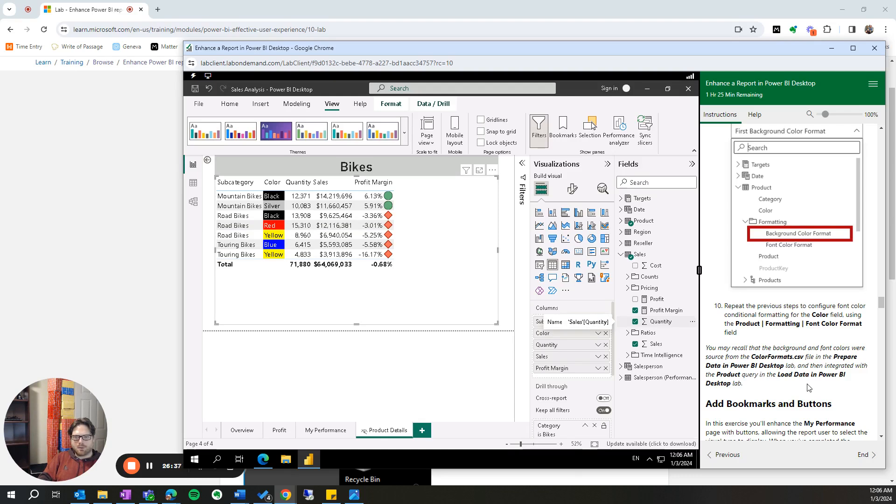
- Add a new report page and place an empty table visual on it
{"action": "scroll", "coordinate": [799, 385], "scroll_direction": "down", "scroll_amount": 2}
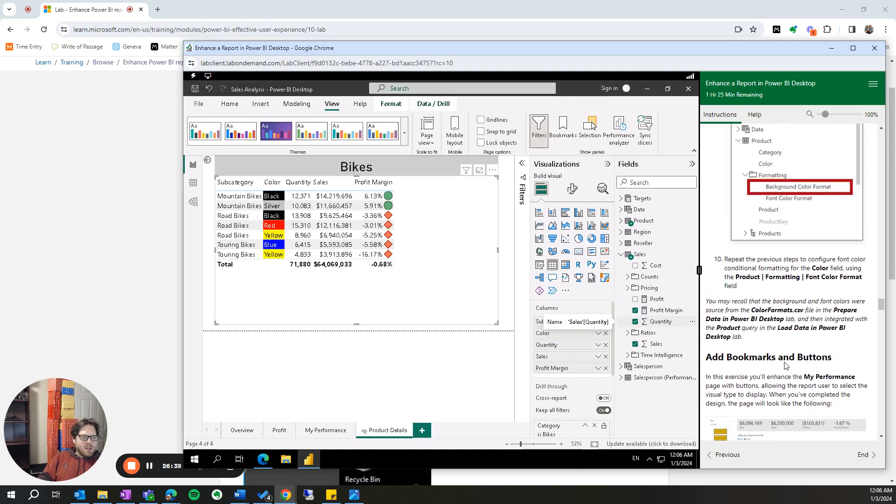
{"action": "left_click_drag", "start_coordinate": [718, 255], "coordinate": [862, 271]}
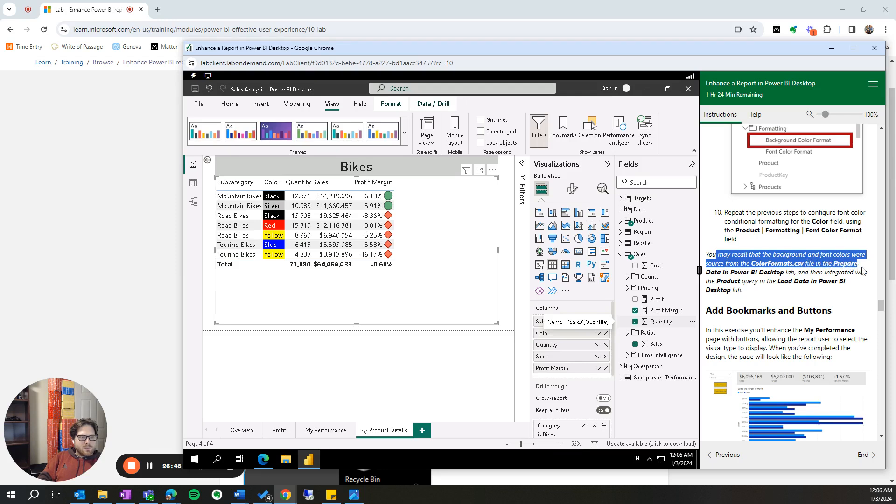
{"action": "left_click", "coordinate": [796, 274]}
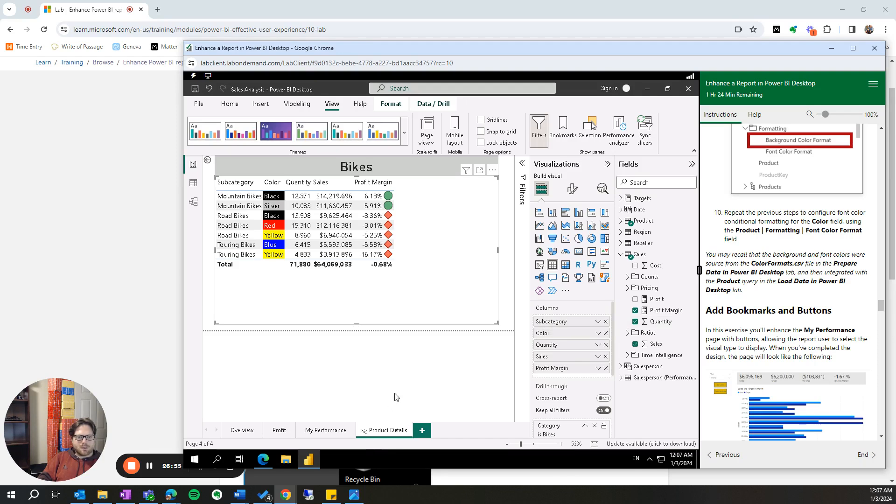
{"action": "left_click", "coordinate": [422, 430]}
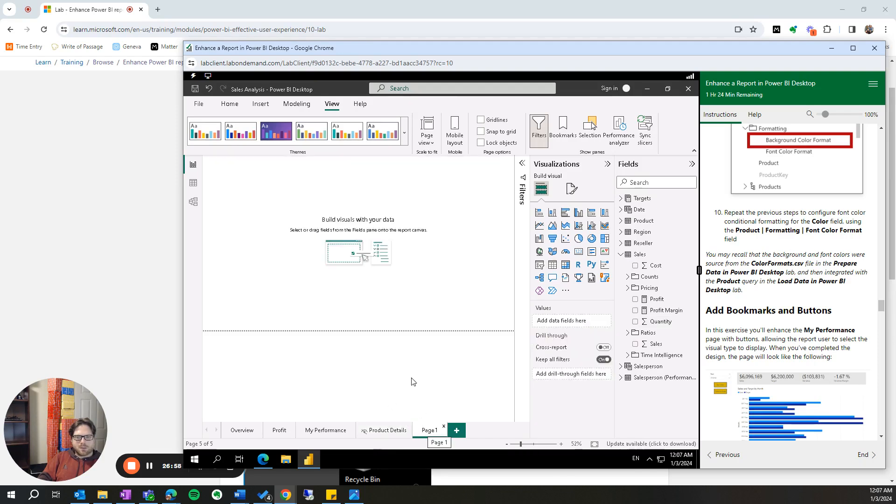
{"action": "left_click", "coordinate": [554, 266]}
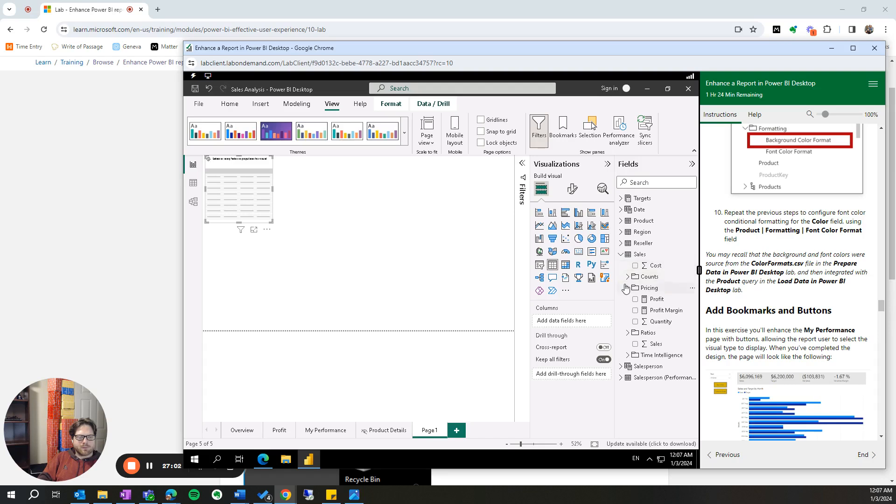
- Add the Background Color Format and Font Color Format fields from the Product table's Formatting folder to the table
{"action": "left_click", "coordinate": [621, 221]}
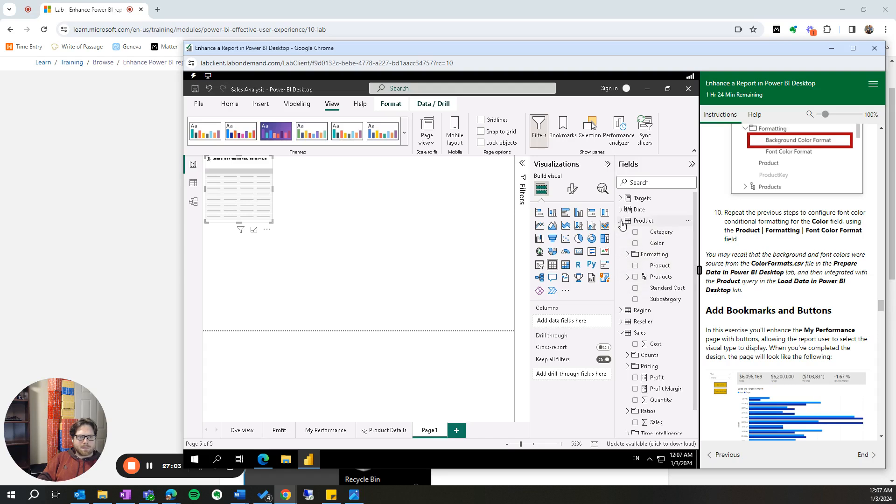
{"action": "left_click", "coordinate": [628, 254]}
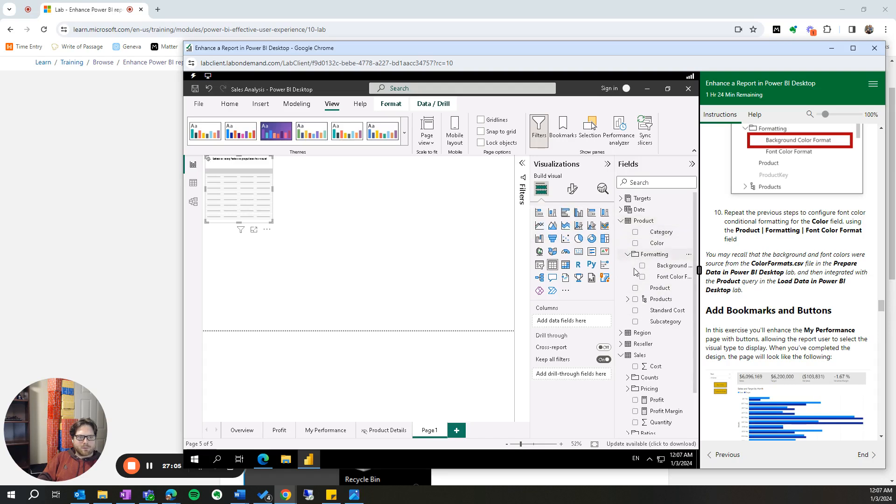
{"action": "left_click", "coordinate": [666, 266]}
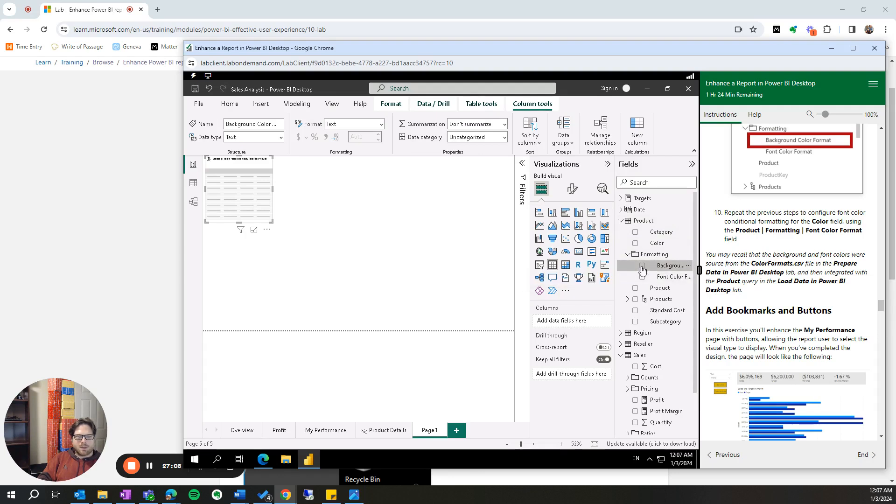
{"action": "left_click", "coordinate": [642, 266]}
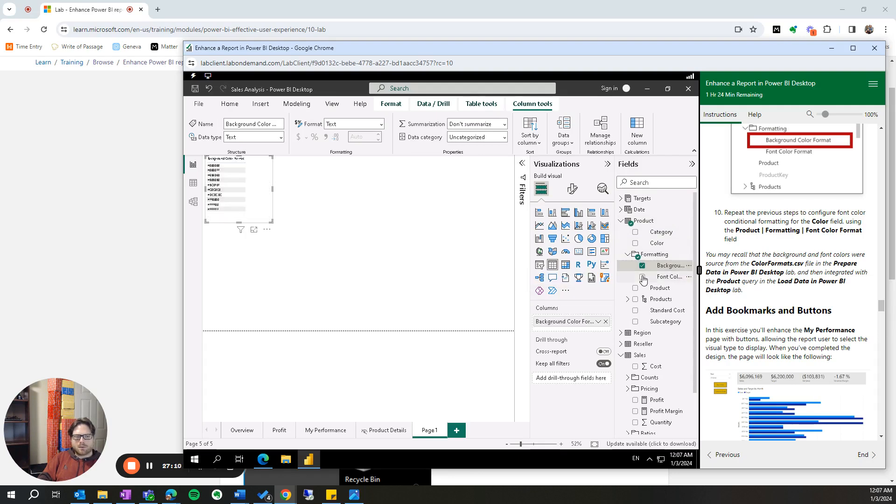
{"action": "left_click", "coordinate": [642, 278]}
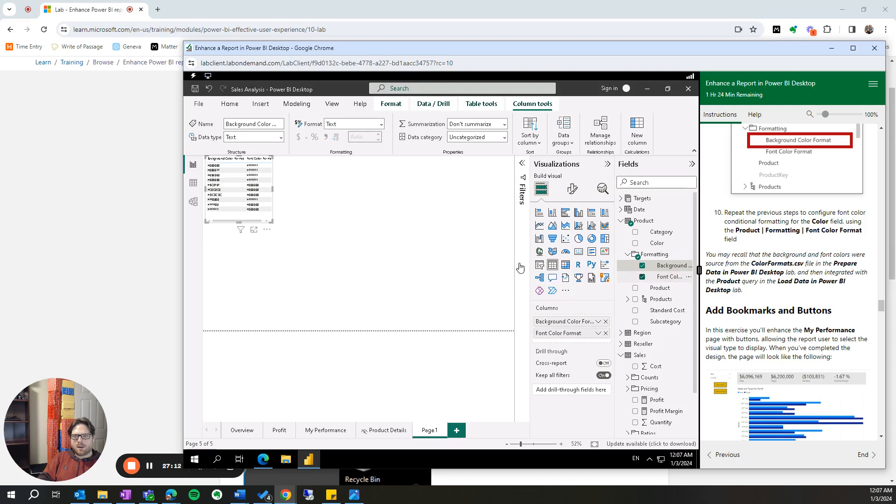
- Reposition and enlarge the table visual, then examine its background and font color codes
{"action": "left_click_drag", "start_coordinate": [273, 226], "coordinate": [359, 258]}
{"action": "left_click_drag", "start_coordinate": [358, 226], "coordinate": [514, 224]}
{"action": "left_click_drag", "start_coordinate": [402, 256], "coordinate": [402, 292]}
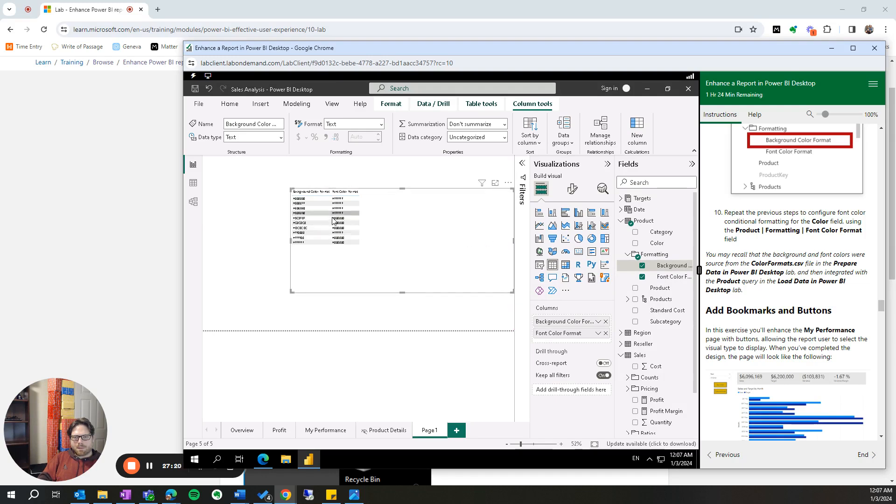
{"action": "left_click", "coordinate": [561, 444]}
{"action": "left_click", "coordinate": [561, 445]}
{"action": "left_click", "coordinate": [562, 445]}
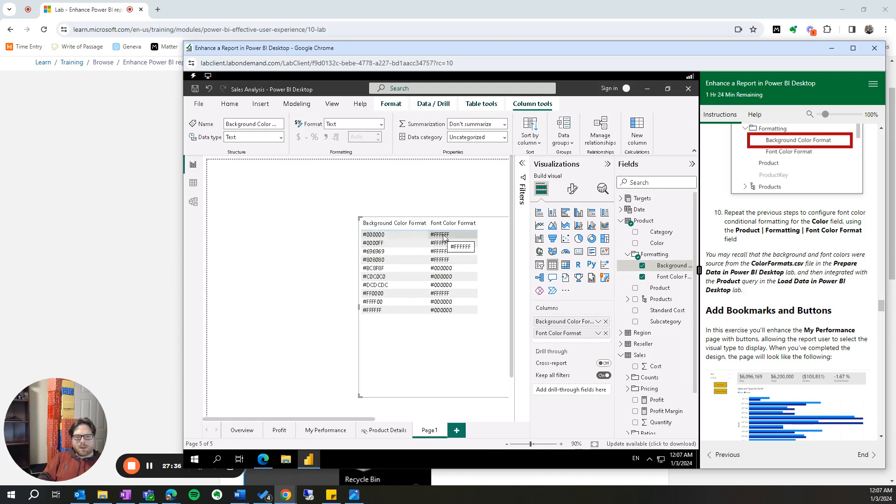
- Delete Page 1 from the report
{"action": "right_click", "coordinate": [436, 432]}
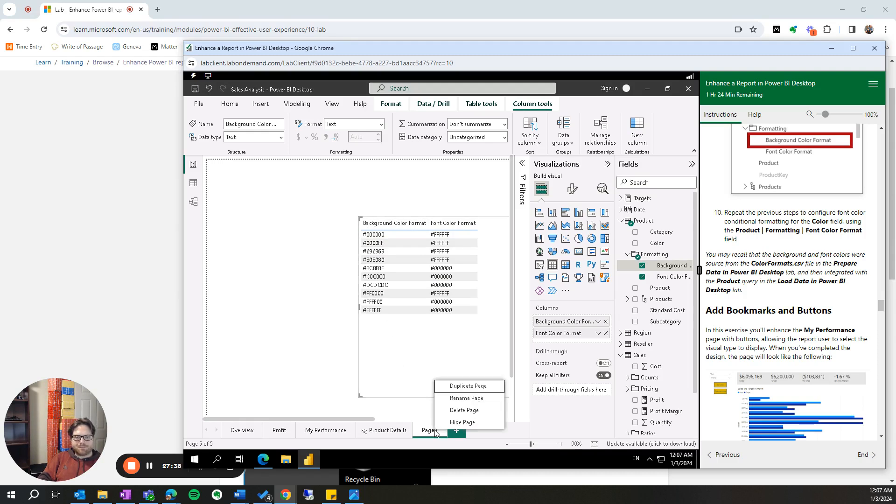
{"action": "left_click", "coordinate": [429, 433]}
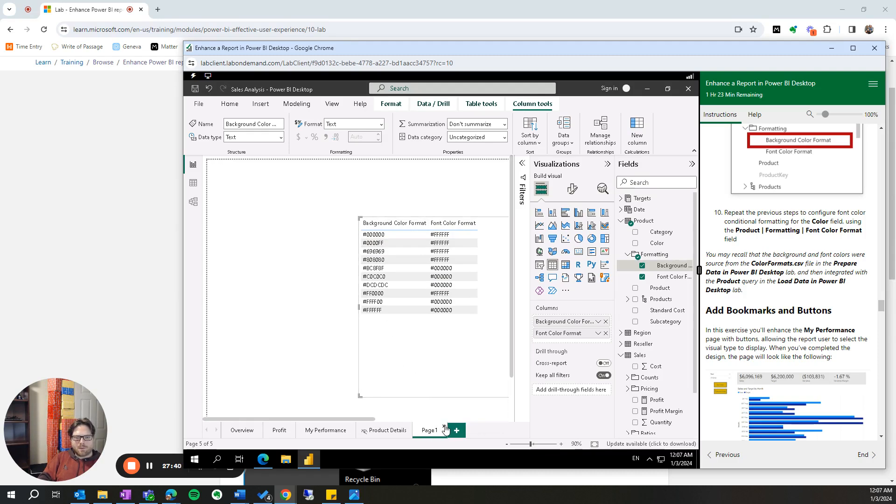
{"action": "left_click", "coordinate": [445, 429]}
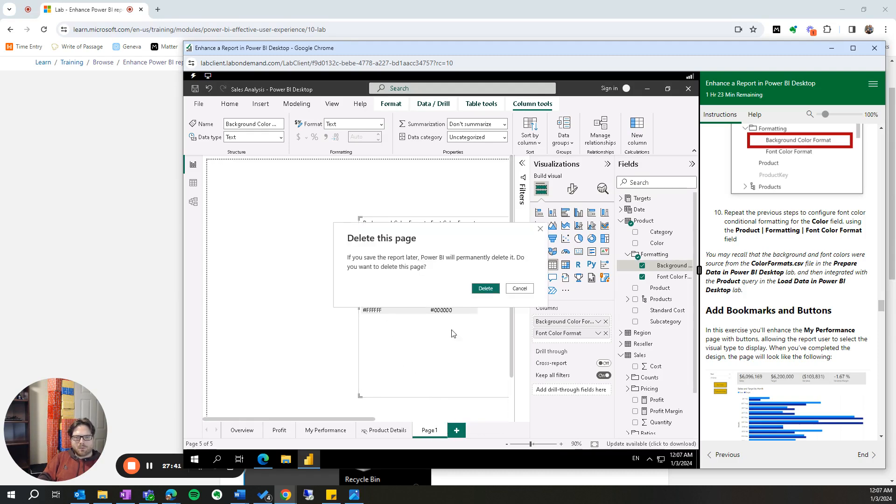
{"action": "left_click", "coordinate": [486, 288]}
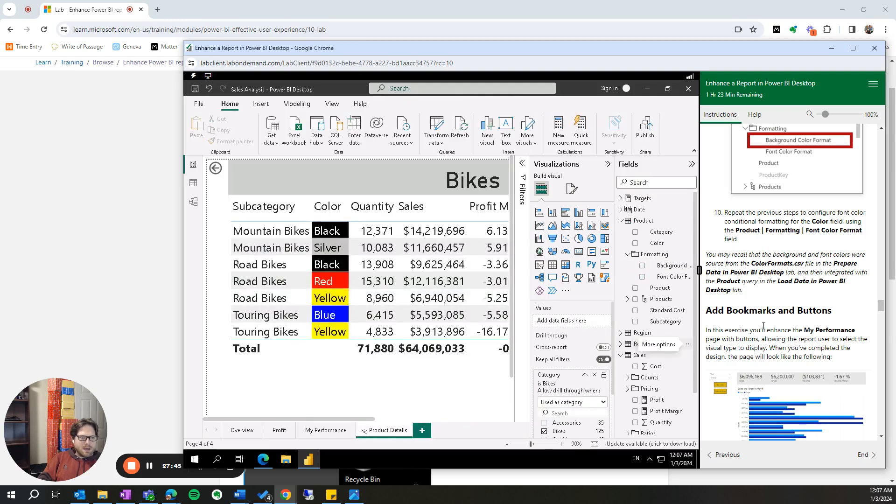
- Go to the My Performance page and show the Bookmarks pane
{"action": "left_click", "coordinate": [320, 432]}
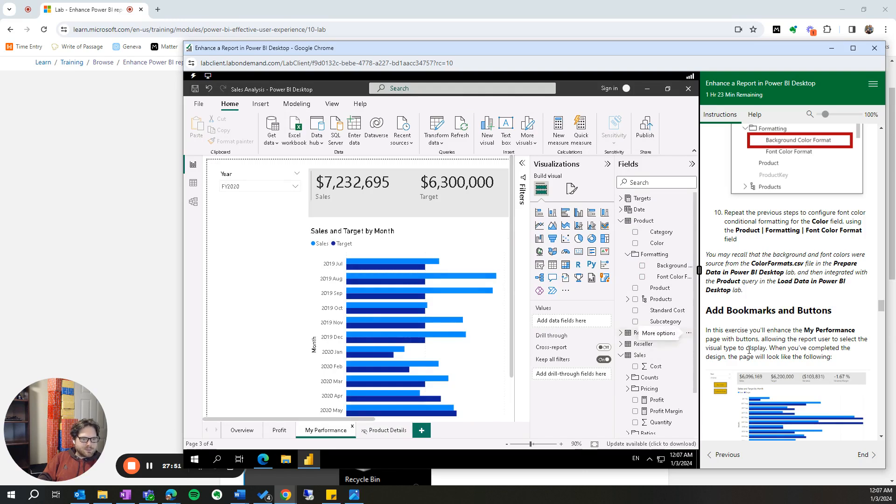
{"action": "scroll", "coordinate": [753, 351], "scroll_direction": "down", "scroll_amount": 1}
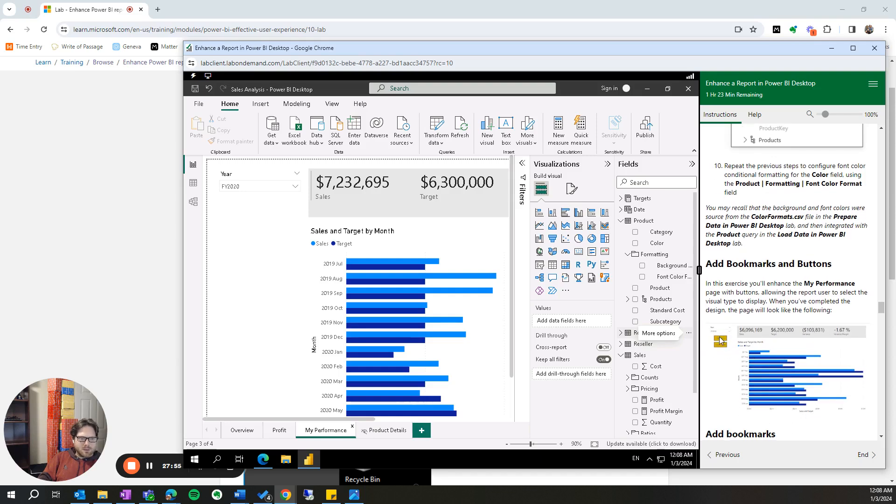
{"action": "scroll", "coordinate": [740, 356], "scroll_direction": "down", "scroll_amount": 3}
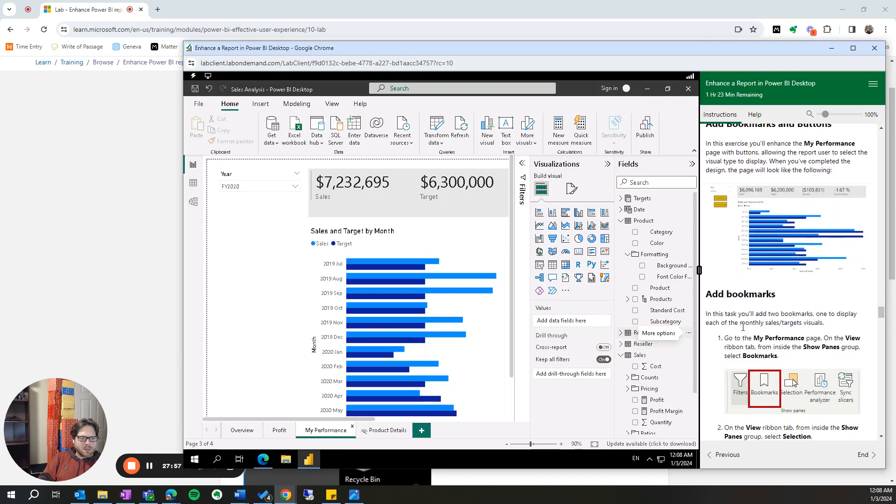
{"action": "scroll", "coordinate": [742, 326], "scroll_direction": "down", "scroll_amount": 1}
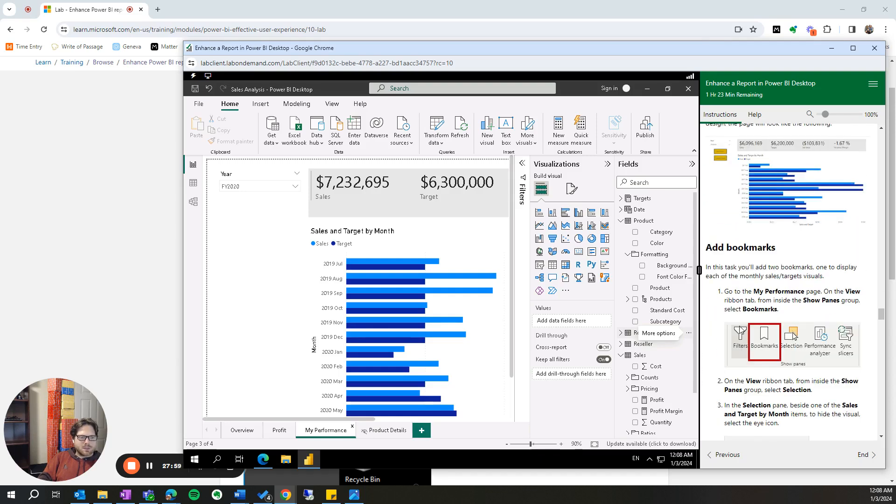
{"action": "left_click", "coordinate": [335, 105]}
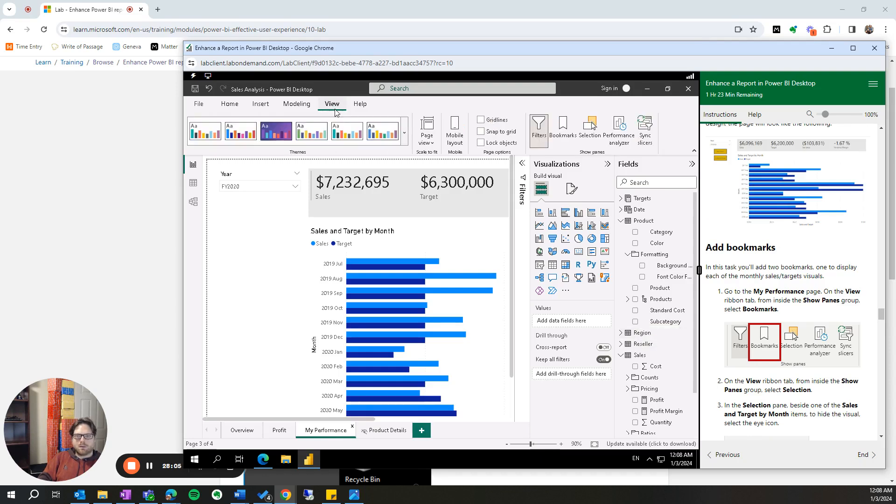
{"action": "left_click", "coordinate": [562, 133]}
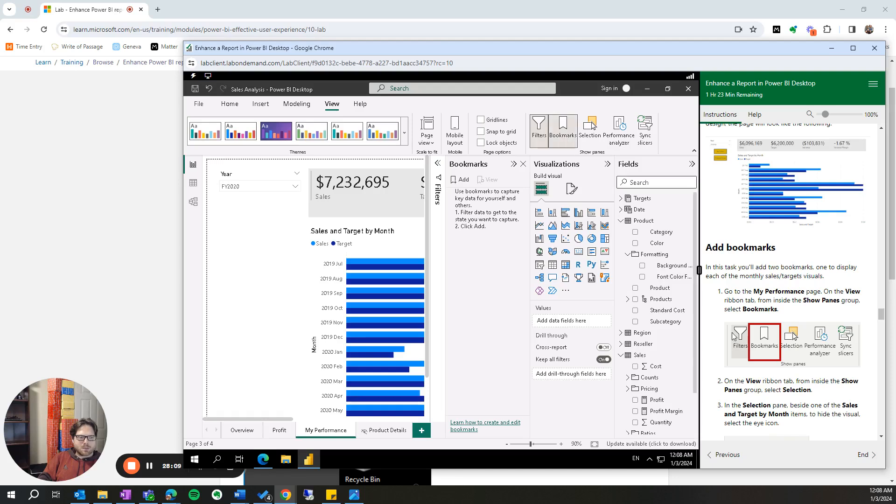
- Show the Selection pane and collapse the Visualizations and Fields panes
{"action": "scroll", "coordinate": [712, 304], "scroll_direction": "down", "scroll_amount": 2}
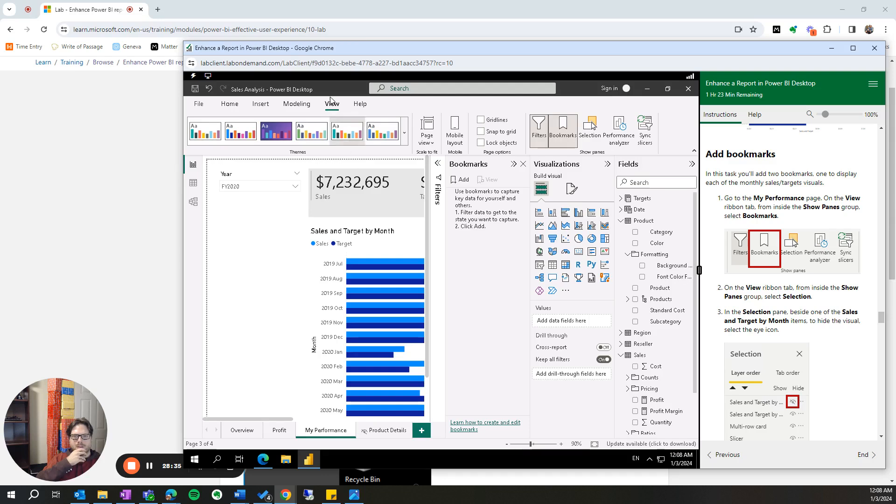
{"action": "left_click", "coordinate": [590, 129]}
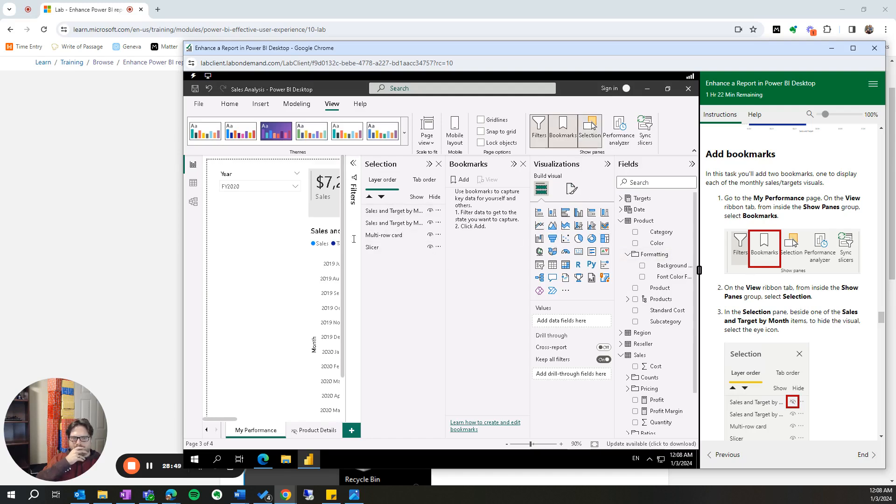
{"action": "left_click", "coordinate": [608, 164]}
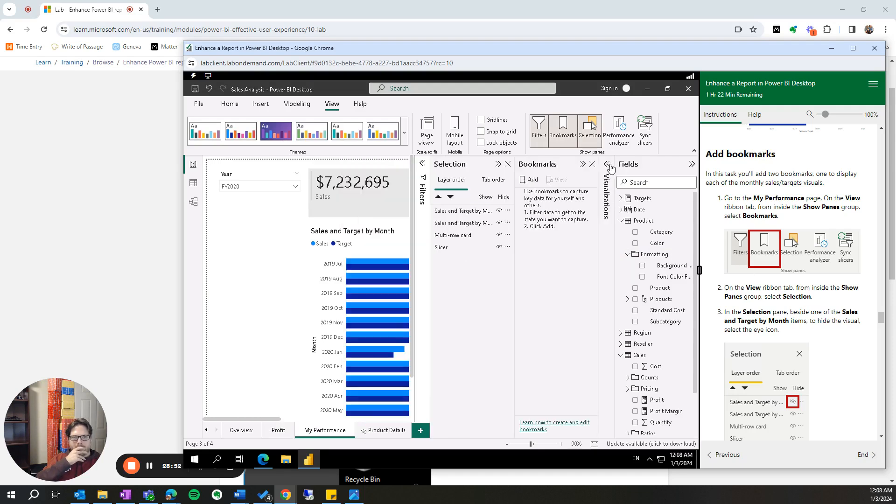
{"action": "left_click", "coordinate": [692, 165]}
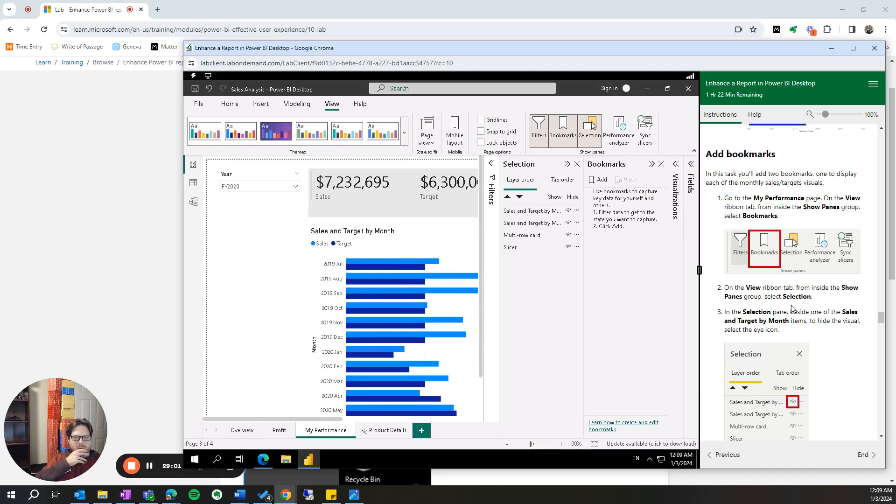
- Move the lab window toward the screen's upper left and enlarge it to show more of the report
{"action": "left_click_drag", "start_coordinate": [483, 48], "coordinate": [395, 24]}
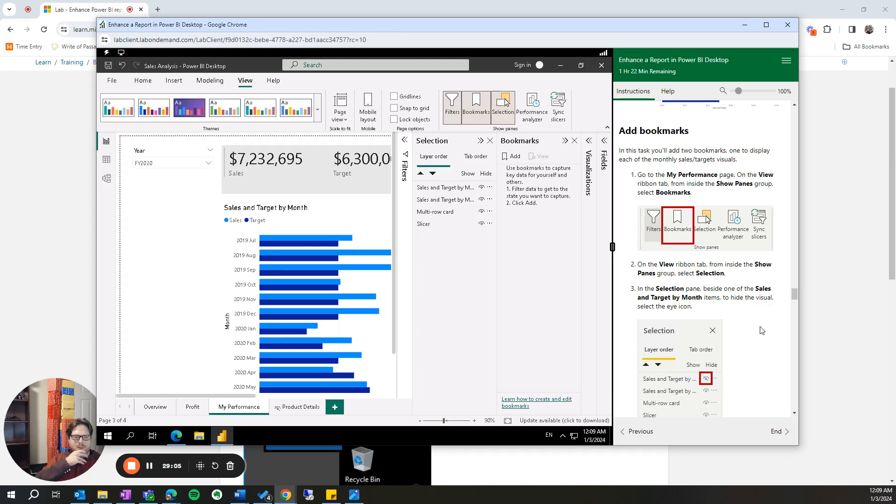
{"action": "left_click_drag", "start_coordinate": [799, 448], "coordinate": [894, 483]}
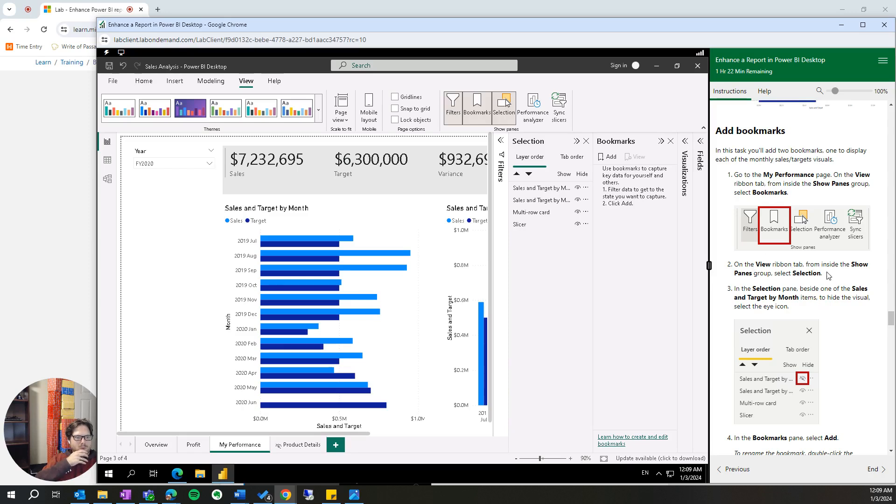
{"action": "scroll", "coordinate": [773, 250], "scroll_direction": "down", "scroll_amount": 1}
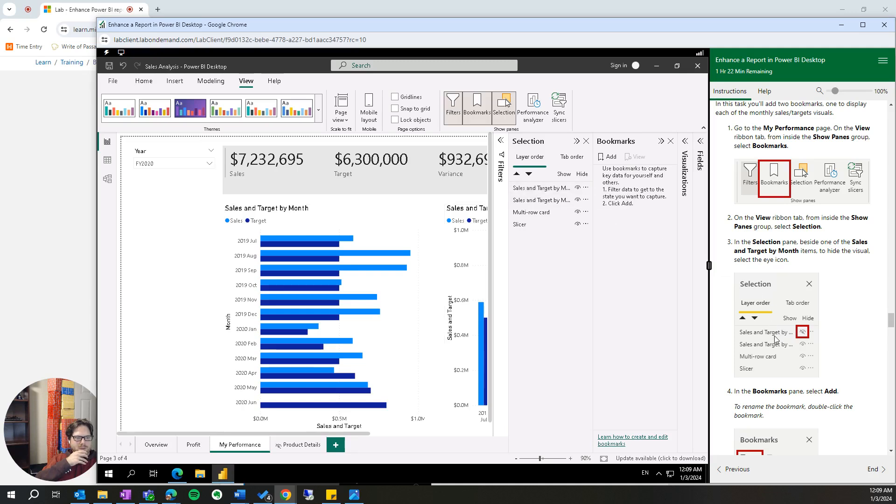
- Hide the Sales and Target by Month column chart, leaving the bar chart shown on the My Performance page
{"action": "left_click", "coordinate": [579, 189]}
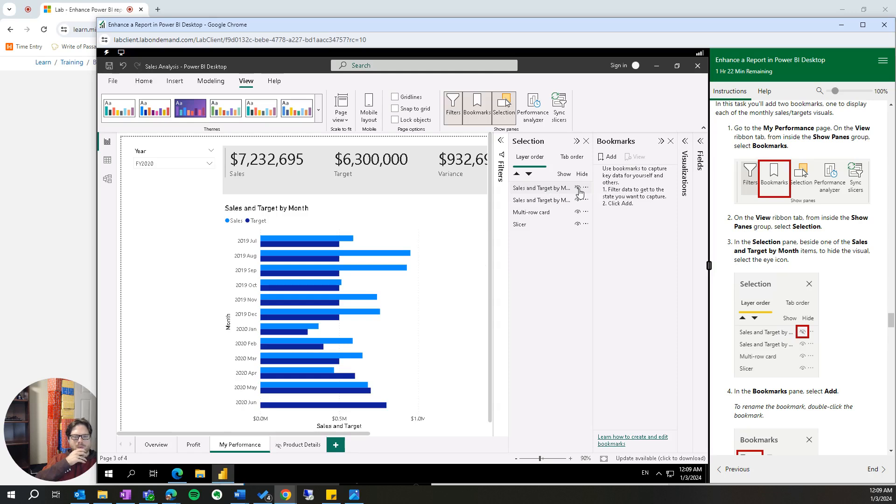
{"action": "left_click", "coordinate": [578, 189]}
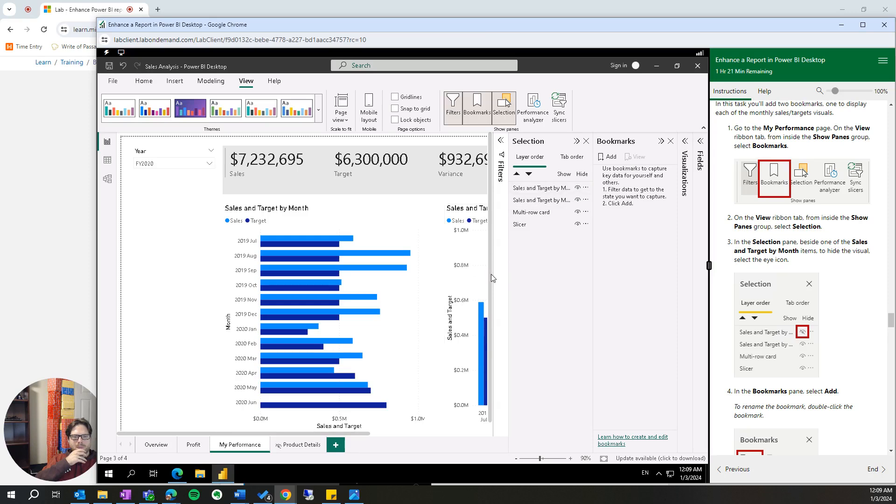
{"action": "left_click_drag", "start_coordinate": [371, 435], "coordinate": [417, 406]}
{"action": "scroll", "coordinate": [844, 363], "scroll_direction": "up", "scroll_amount": 5}
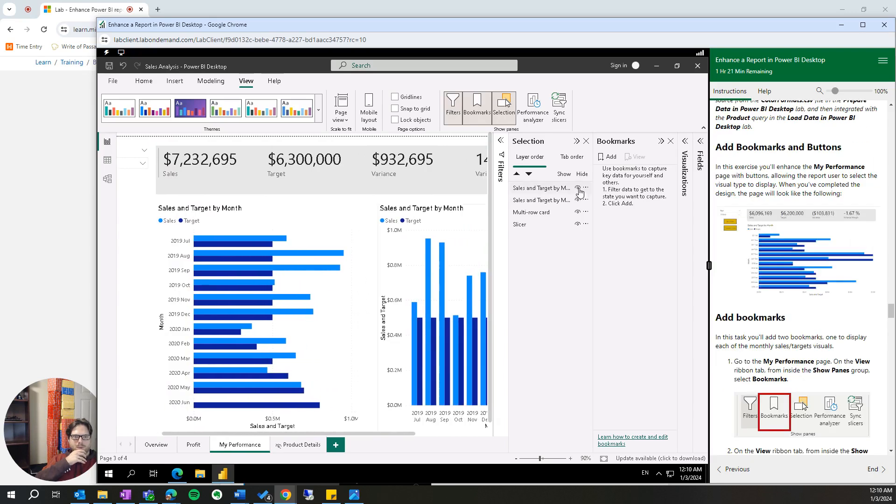
{"action": "left_click", "coordinate": [578, 187]}
{"action": "scroll", "coordinate": [840, 346], "scroll_direction": "down", "scroll_amount": 4}
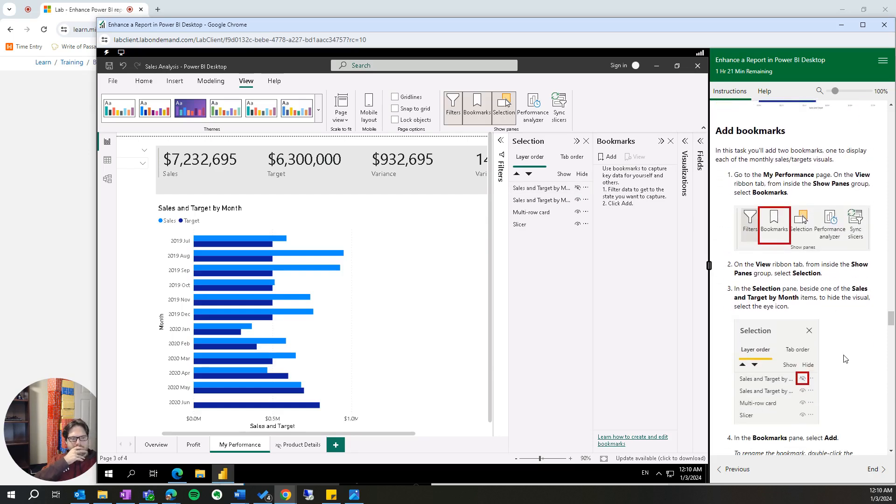
- Add a bookmark that captures the My Performance page with only the bar chart shown
{"action": "scroll", "coordinate": [849, 362], "scroll_direction": "down", "scroll_amount": 2}
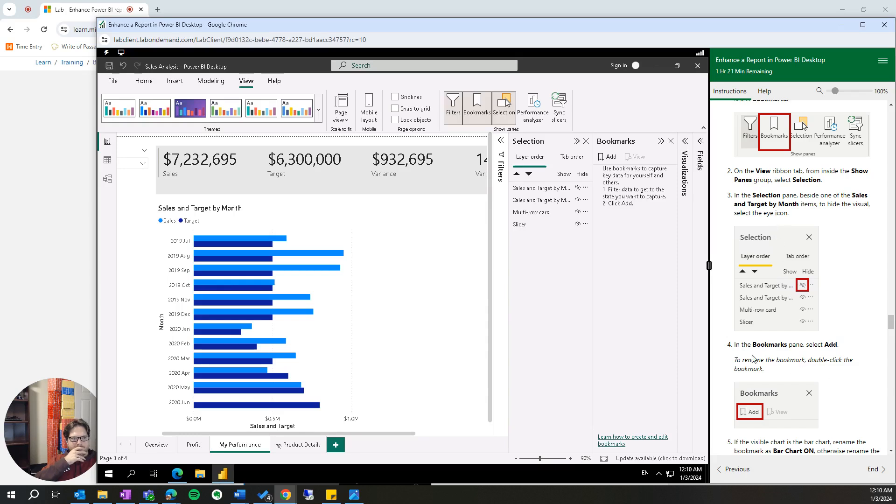
{"action": "left_click", "coordinate": [605, 159]}
{"action": "scroll", "coordinate": [869, 389], "scroll_direction": "down", "scroll_amount": 3}
{"action": "scroll", "coordinate": [869, 389], "scroll_direction": "down", "scroll_amount": 1}
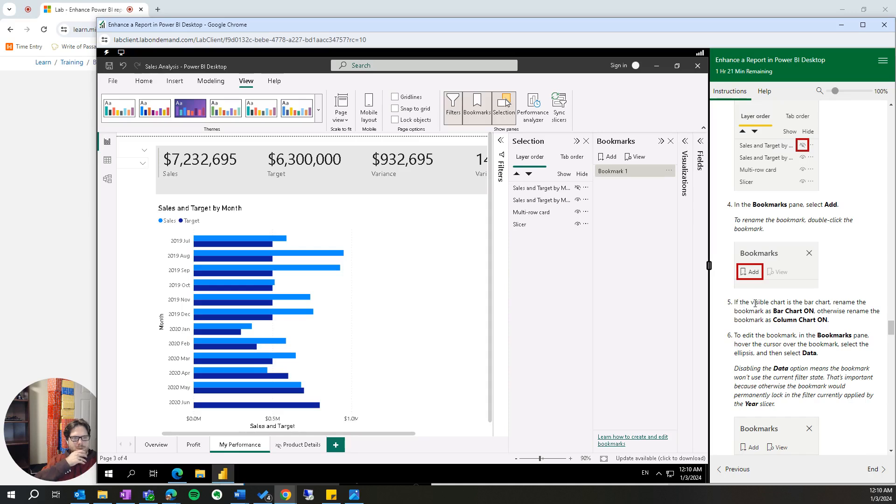
- Rename the new bookmark as Bar Chart On
{"action": "left_click_drag", "start_coordinate": [783, 303], "coordinate": [838, 327]}
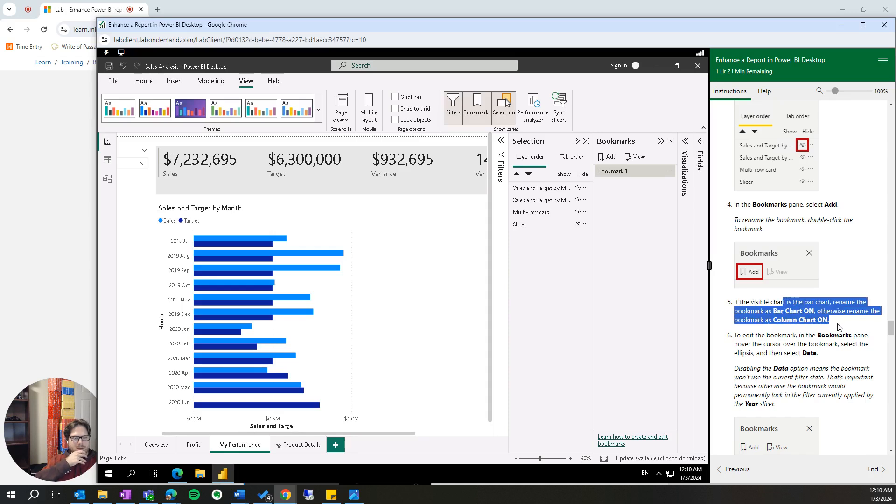
{"action": "left_click", "coordinate": [827, 319]}
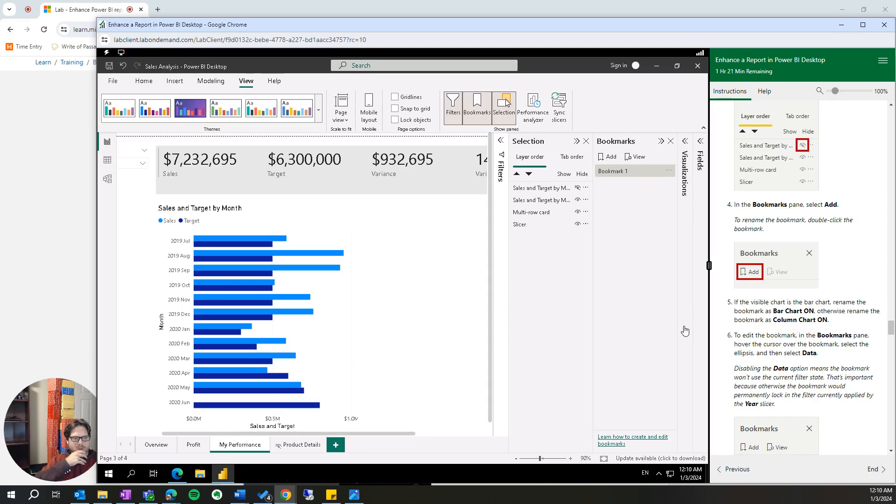
{"action": "right_click", "coordinate": [610, 171]}
{"action": "left_click", "coordinate": [642, 192]}
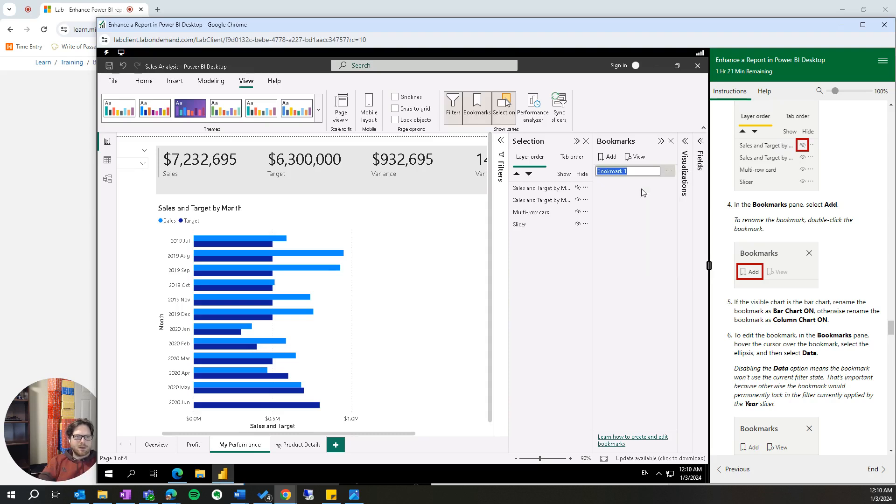
{"action": "type", "text": "Bar Chart On"}
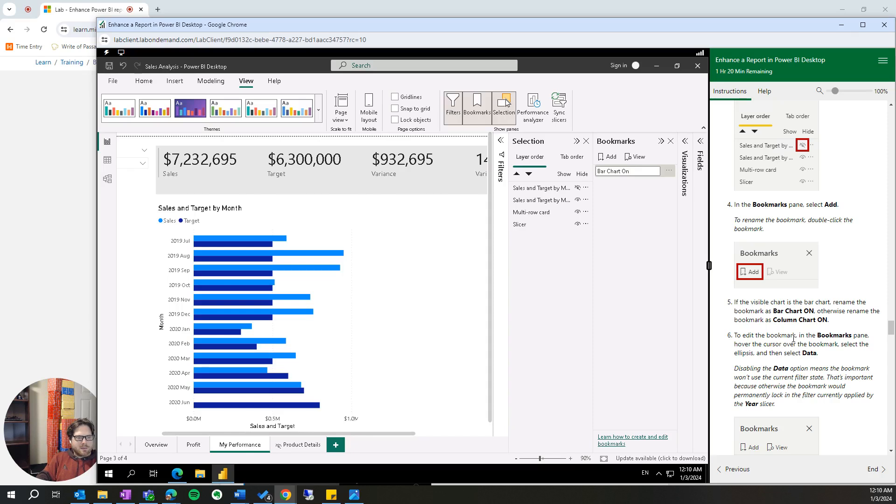
{"action": "scroll", "coordinate": [794, 339], "scroll_direction": "down", "scroll_amount": 1}
{"action": "scroll", "coordinate": [791, 325], "scroll_direction": "down", "scroll_amount": 1}
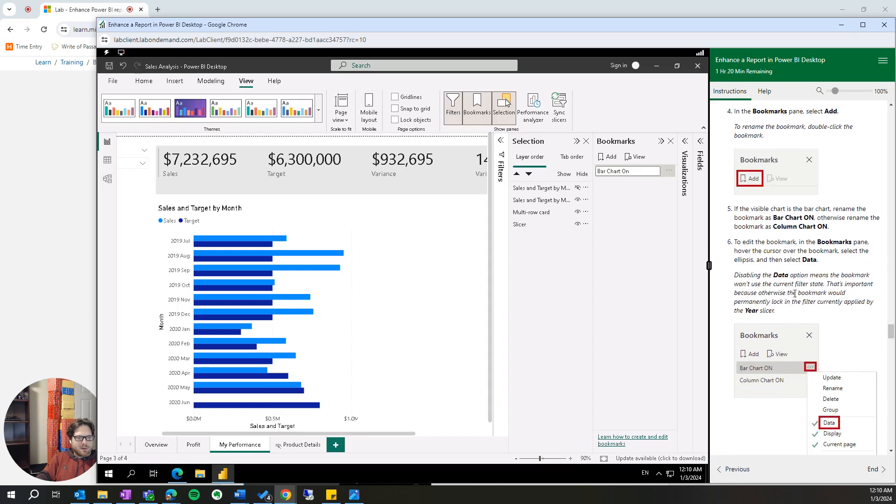
{"action": "scroll", "coordinate": [796, 295], "scroll_direction": "down", "scroll_amount": 1}
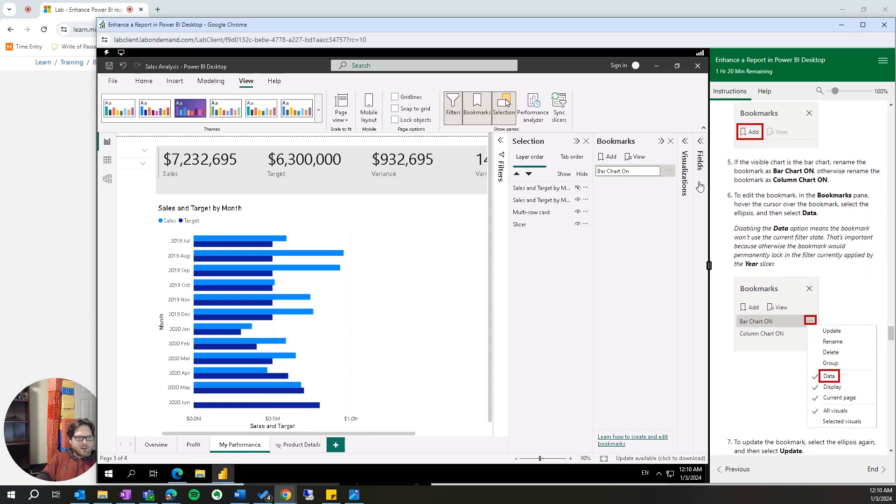
{"action": "left_click", "coordinate": [673, 175]}
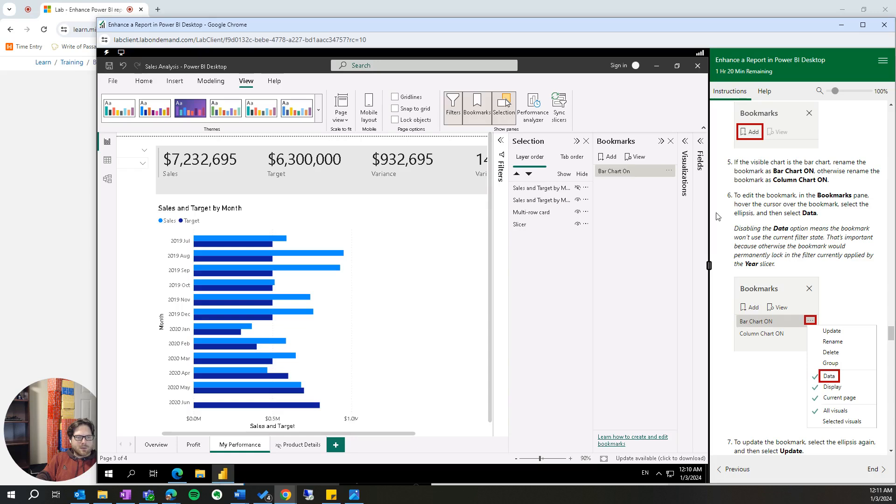
- Review the Bar Chart On bookmark's options and read the lab instructions for updating it and creating the second bookmark
{"action": "left_click", "coordinate": [670, 172]}
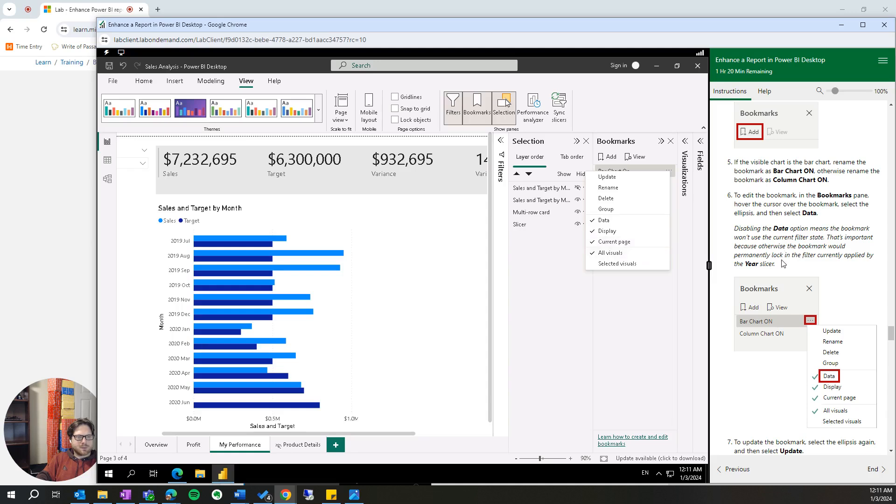
{"action": "scroll", "coordinate": [788, 244], "scroll_direction": "down", "scroll_amount": 1}
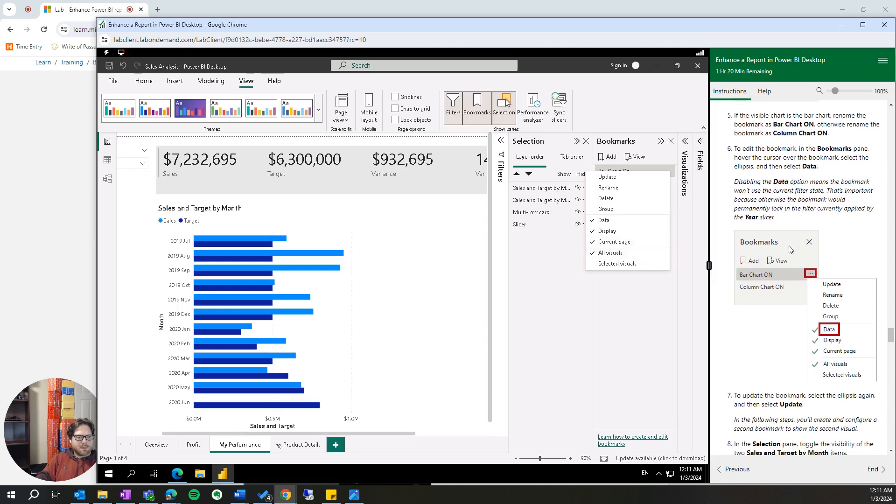
{"action": "scroll", "coordinate": [790, 254], "scroll_direction": "down", "scroll_amount": 1}
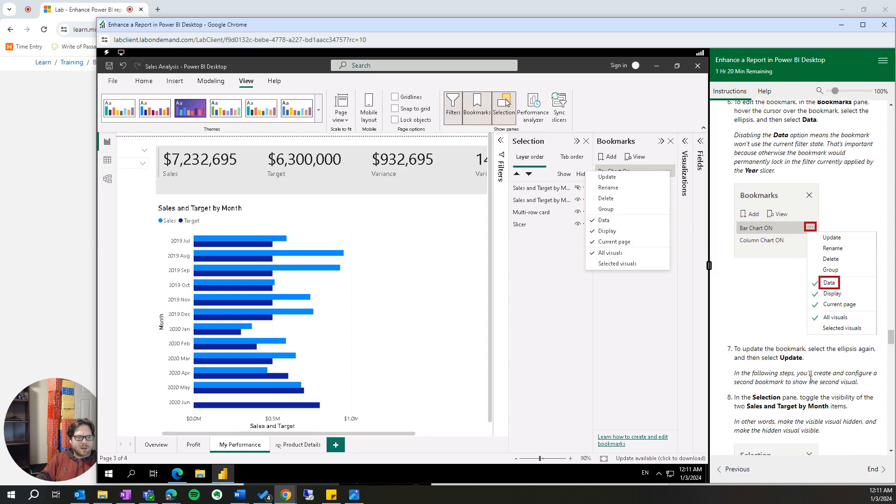
{"action": "scroll", "coordinate": [810, 394], "scroll_direction": "down", "scroll_amount": 1}
{"action": "scroll", "coordinate": [840, 386], "scroll_direction": "down", "scroll_amount": 2}
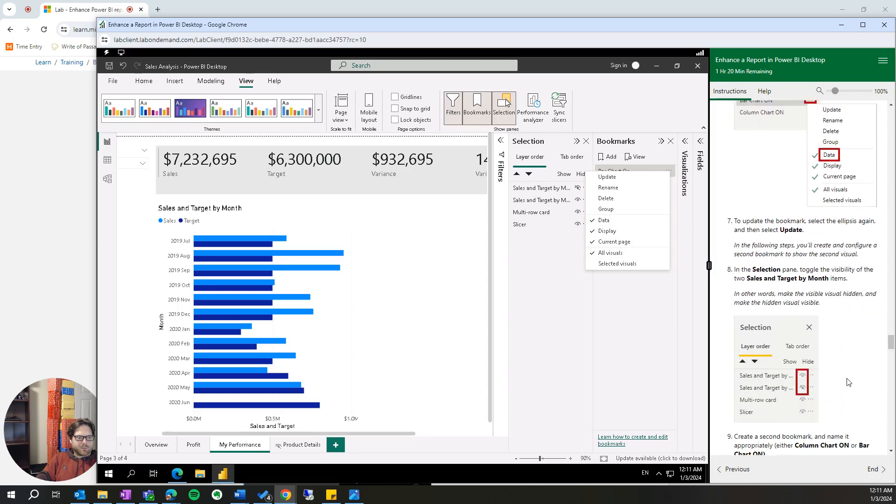
{"action": "scroll", "coordinate": [848, 382], "scroll_direction": "down", "scroll_amount": 2}
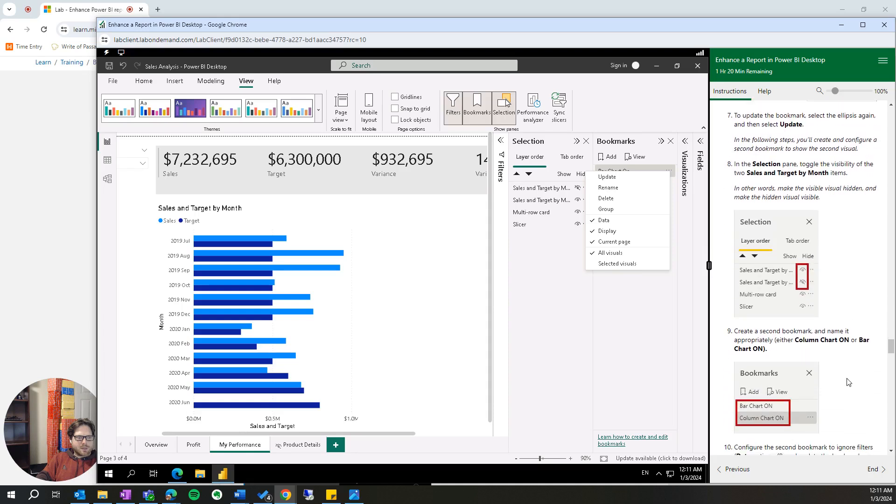
{"action": "scroll", "coordinate": [849, 382], "scroll_direction": "down", "scroll_amount": 1}
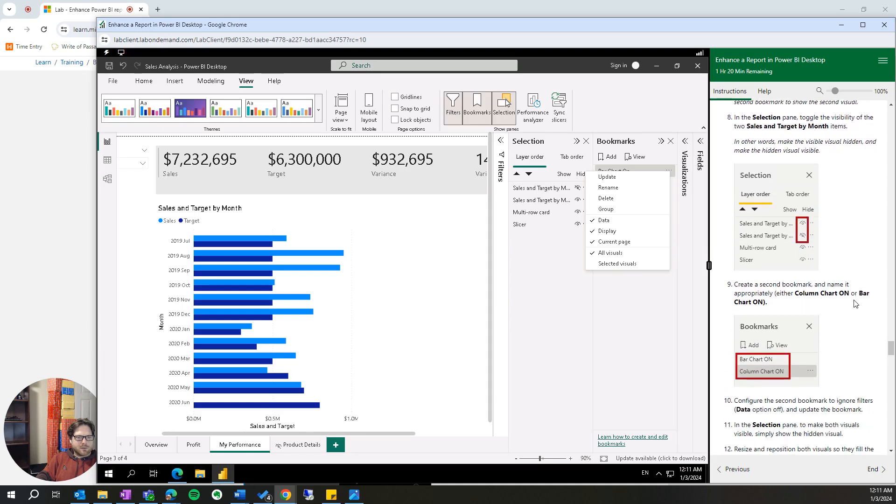
{"action": "left_click", "coordinate": [623, 313]}
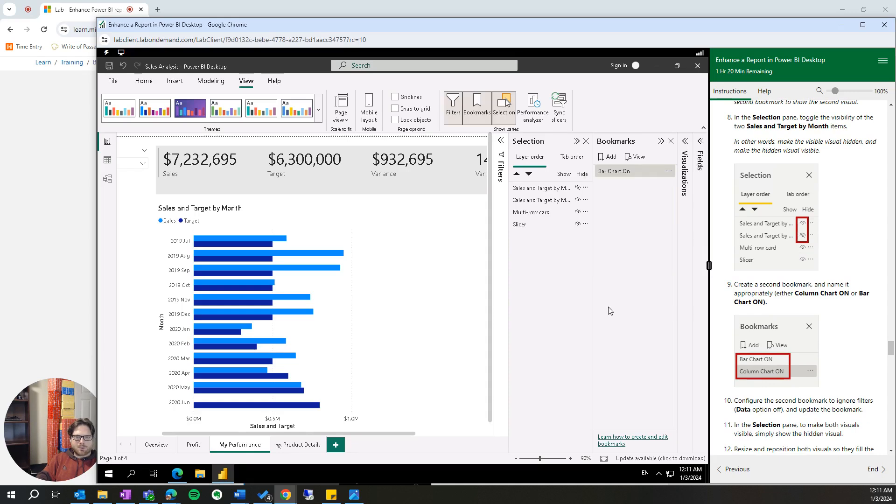
- Hide the bar chart, show the column chart, and add a second bookmark capturing that view
{"action": "left_click", "coordinate": [578, 200]}
{"action": "left_click", "coordinate": [578, 188]}
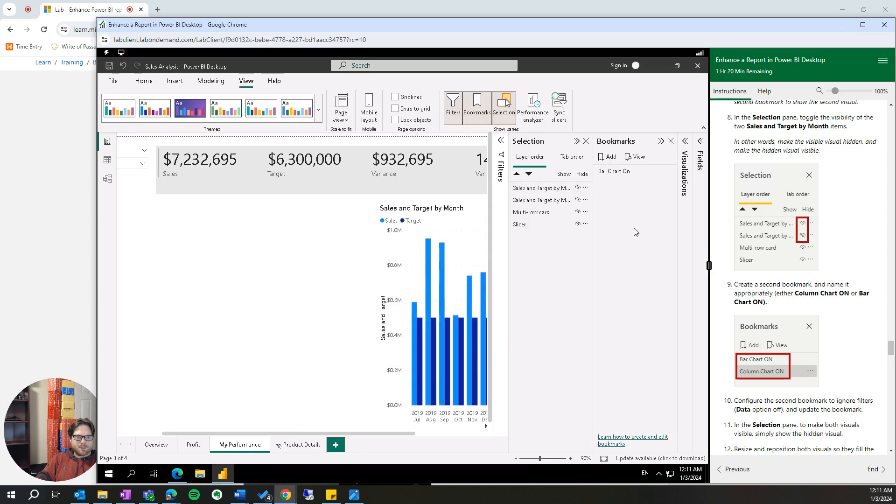
{"action": "left_click", "coordinate": [611, 158]}
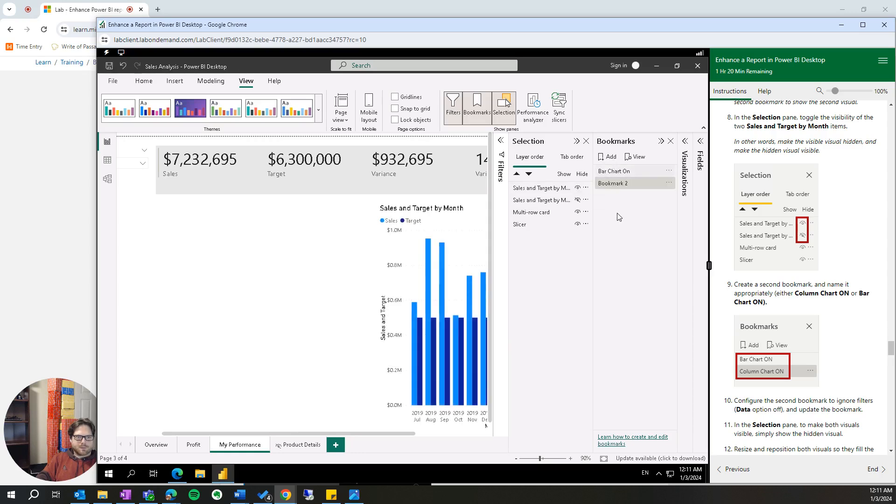
- Rename the second bookmark as Column Chart ON
{"action": "right_click", "coordinate": [625, 188]}
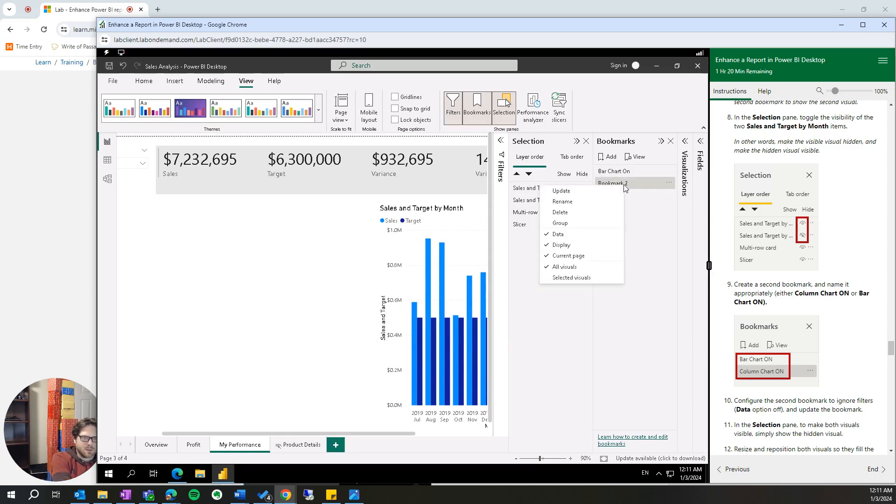
{"action": "left_click", "coordinate": [589, 203]}
{"action": "type", "text": "C"}
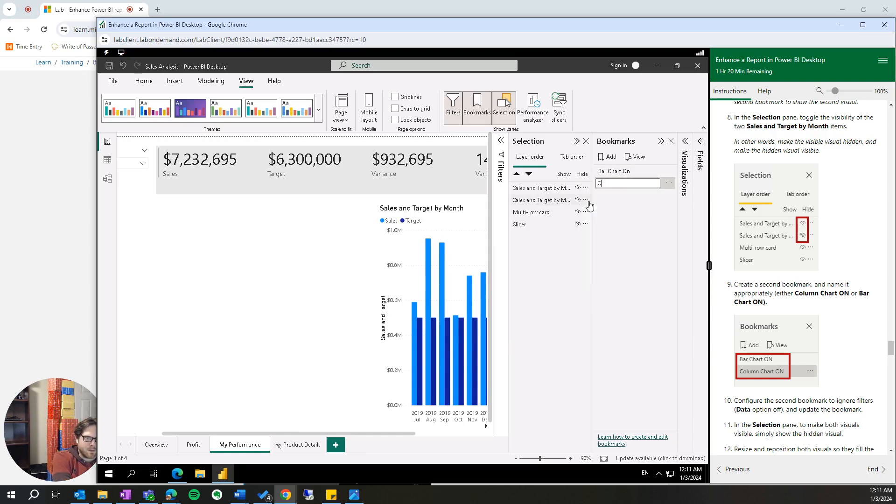
{"action": "type", "text": "olumn Chart ON"}
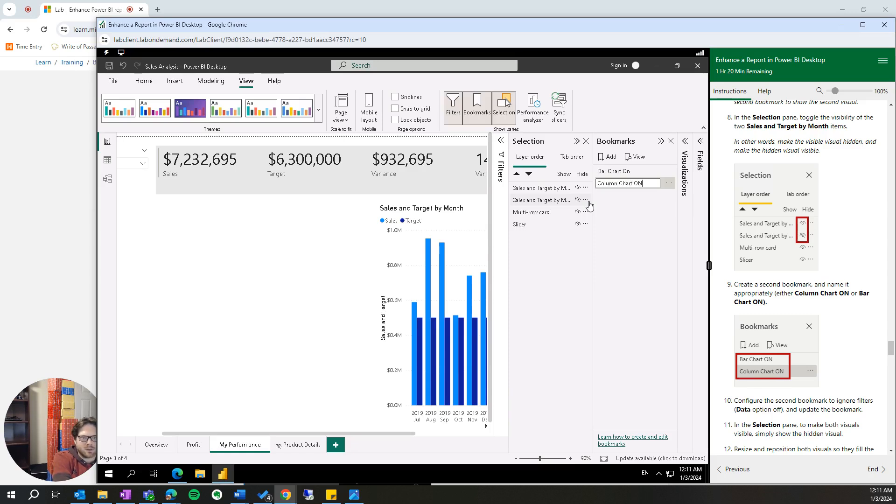
- Correct the first bookmark's name to Bar Chart ON
{"action": "left_click", "coordinate": [666, 173]}
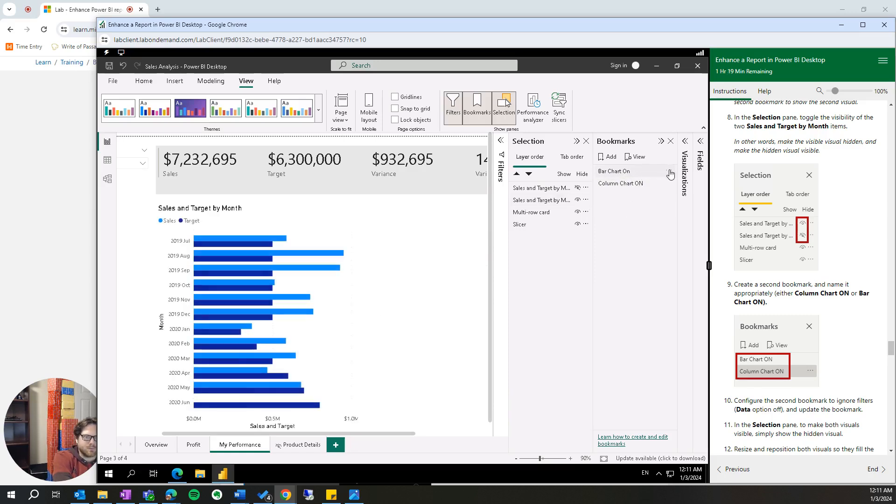
{"action": "left_click", "coordinate": [669, 171]}
{"action": "left_click", "coordinate": [633, 184]}
{"action": "left_click", "coordinate": [635, 172]}
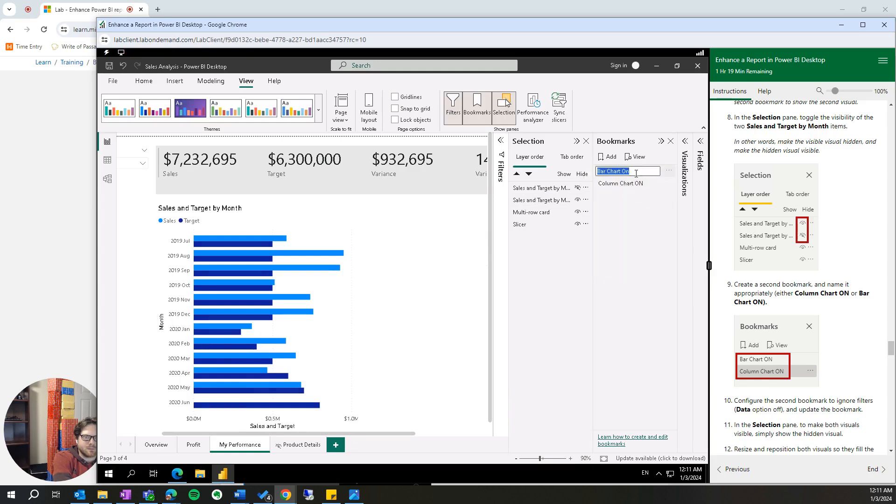
{"action": "key", "text": "BackSpace"}
{"action": "type", "text": "N"}
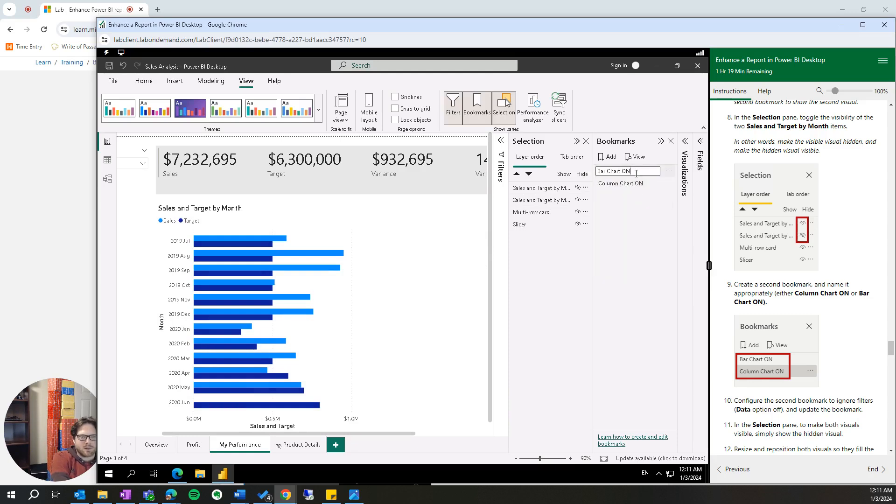
{"action": "left_click", "coordinate": [647, 226]}
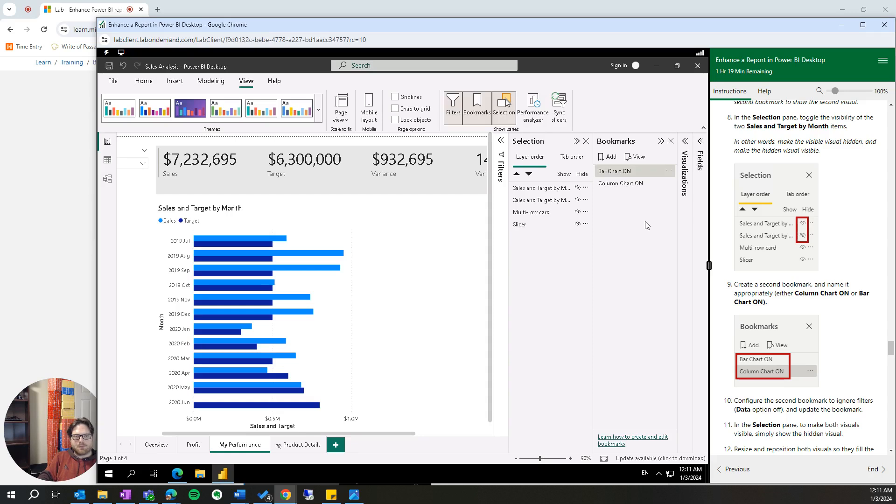
- Turn off the Data option for the Column Chart ON bookmark so it ignores the current filter state
{"action": "scroll", "coordinate": [803, 356], "scroll_direction": "down", "scroll_amount": 1}
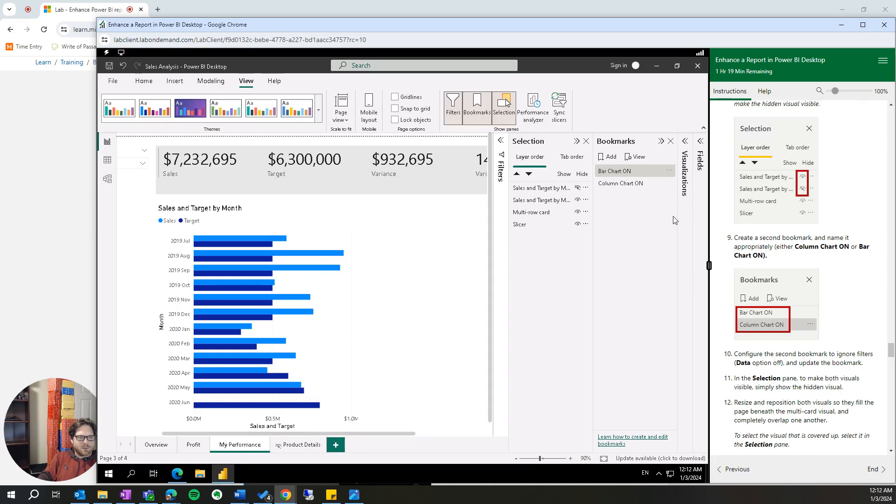
{"action": "scroll", "coordinate": [838, 267], "scroll_direction": "up", "scroll_amount": 5}
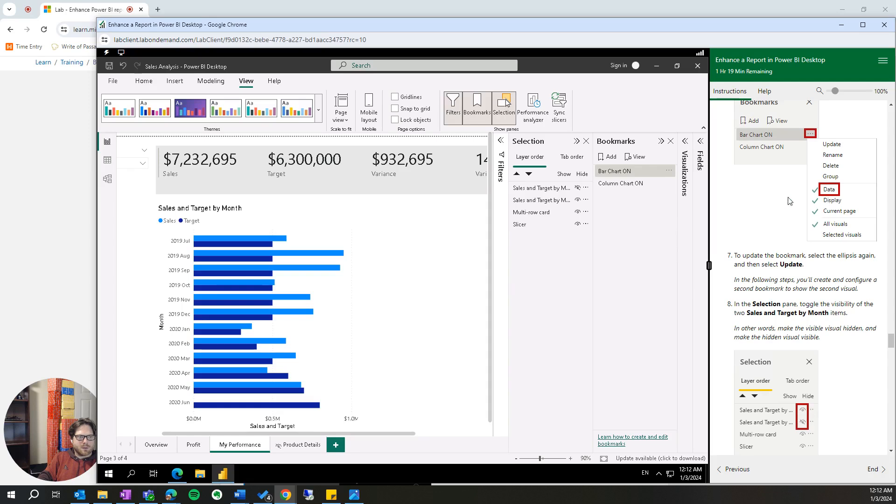
{"action": "left_click", "coordinate": [669, 184]}
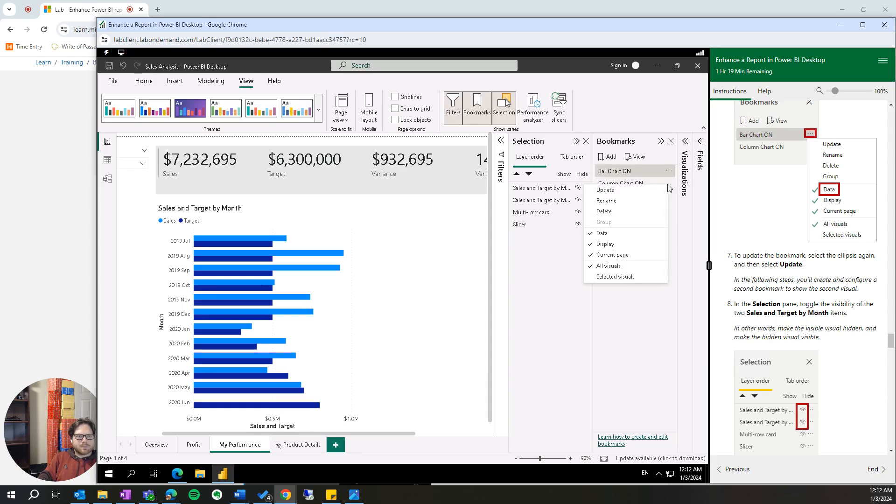
{"action": "left_click", "coordinate": [616, 235]}
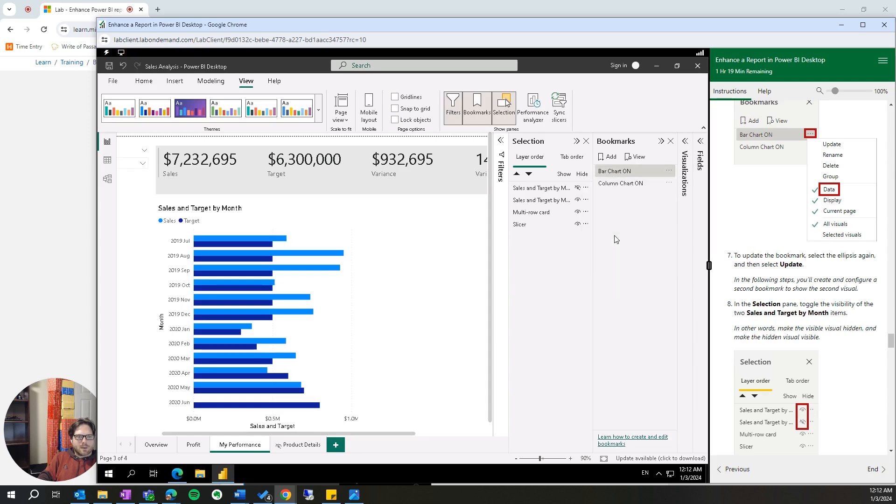
- Show the hidden Sales and Target by Month column chart so both charts are visible on the page
{"action": "scroll", "coordinate": [859, 347], "scroll_direction": "down", "scroll_amount": 3}
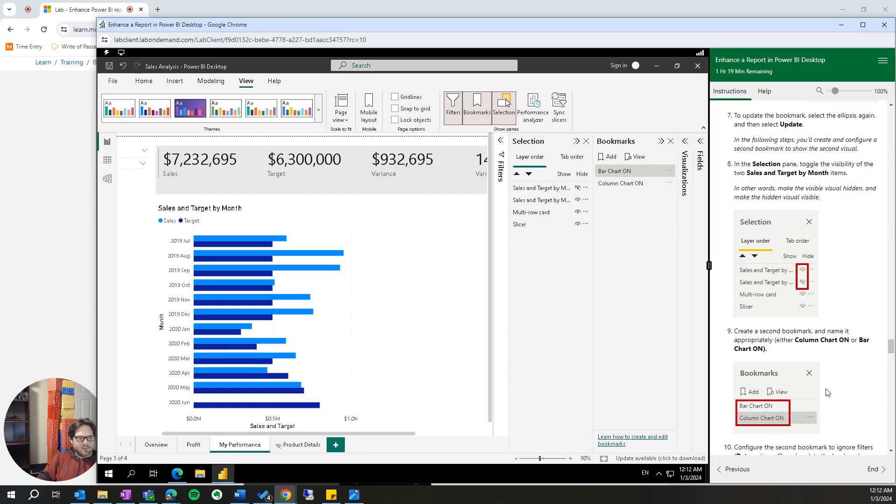
{"action": "scroll", "coordinate": [840, 383], "scroll_direction": "down", "scroll_amount": 3}
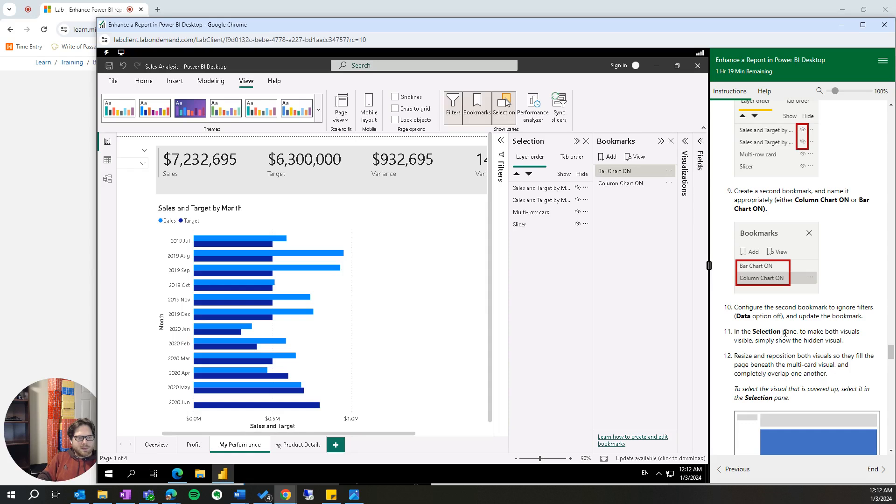
{"action": "left_click_drag", "start_coordinate": [790, 335], "coordinate": [845, 345]}
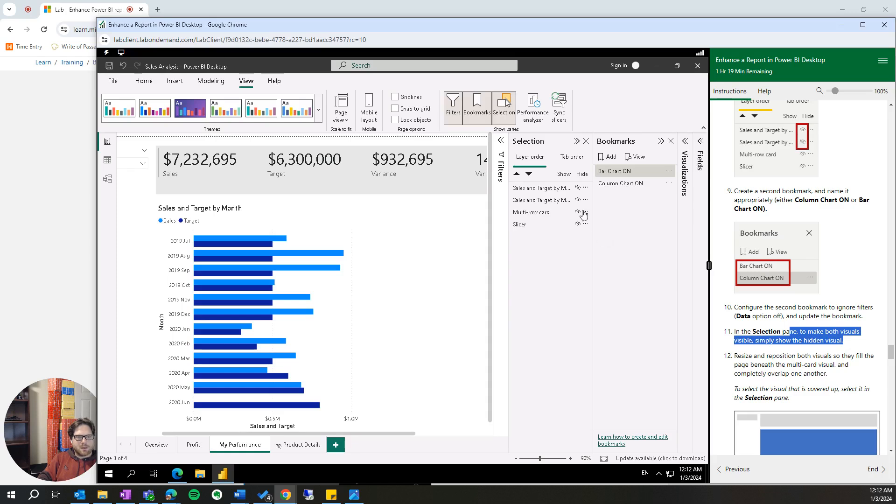
{"action": "left_click", "coordinate": [579, 188]}
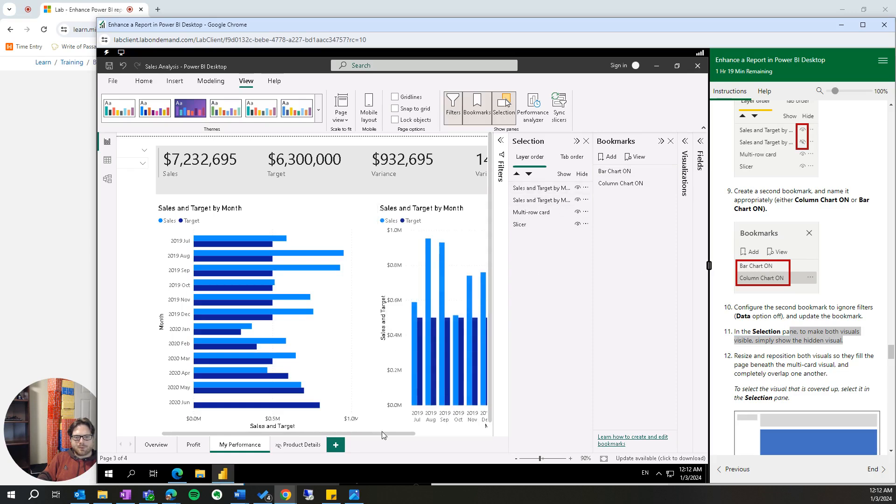
- Widen the Sales and Target by Month bar chart to the page width beneath the multi-row card, covering the column chart
{"action": "left_click_drag", "start_coordinate": [384, 435], "coordinate": [259, 436]}
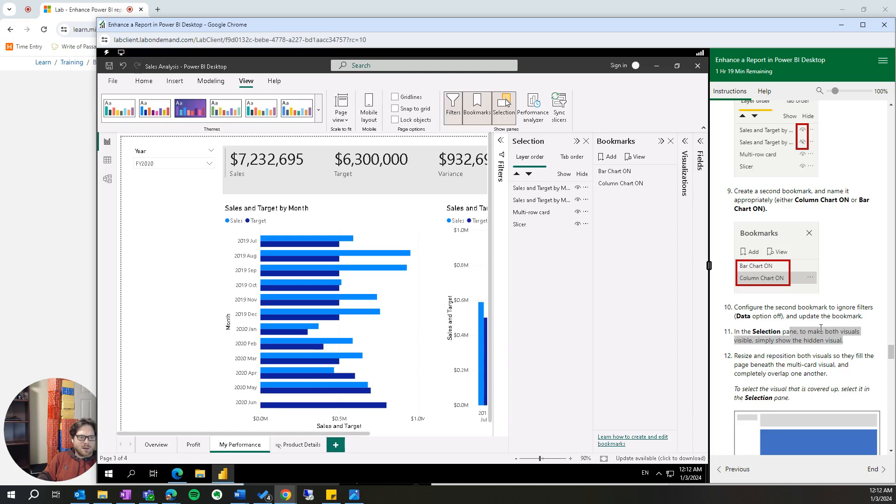
{"action": "scroll", "coordinate": [822, 329], "scroll_direction": "down", "scroll_amount": 2}
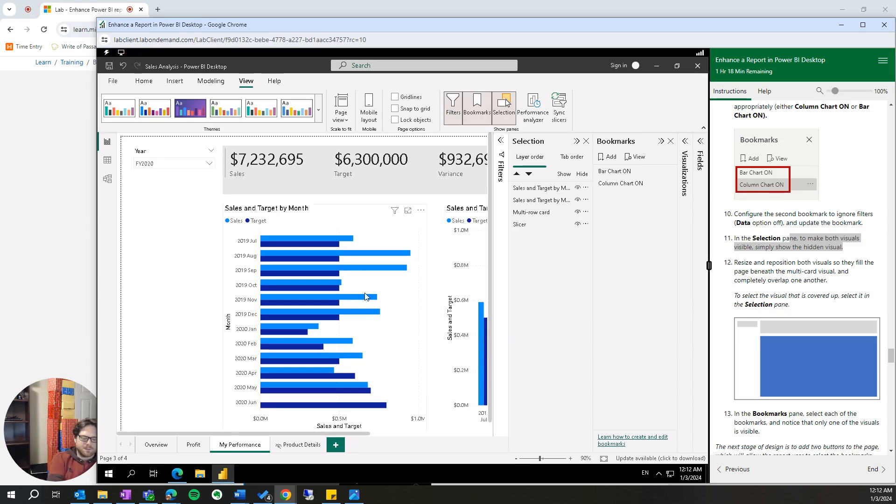
{"action": "scroll", "coordinate": [365, 297], "scroll_direction": "down", "scroll_amount": 2, "text": "ctrl"}
{"action": "scroll", "coordinate": [365, 297], "scroll_direction": "down", "scroll_amount": 2, "text": "ctrl"}
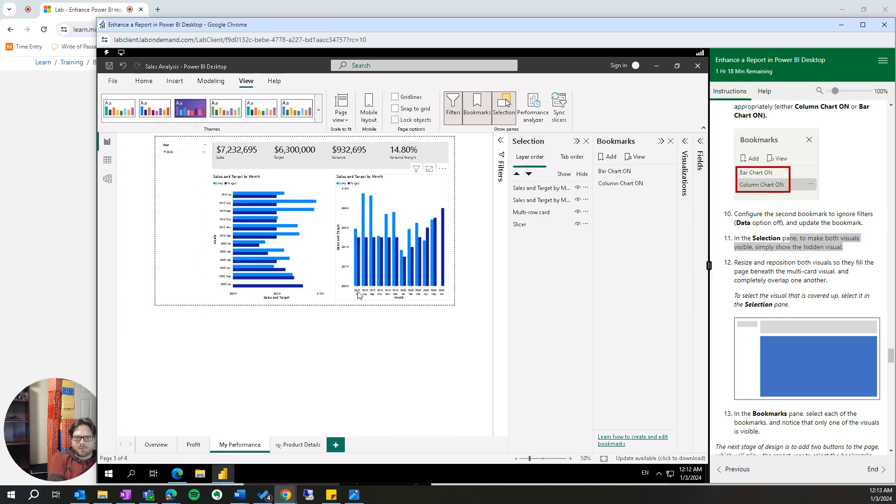
{"action": "left_click", "coordinate": [308, 254]}
{"action": "left_click_drag", "start_coordinate": [363, 240], "coordinate": [449, 243]}
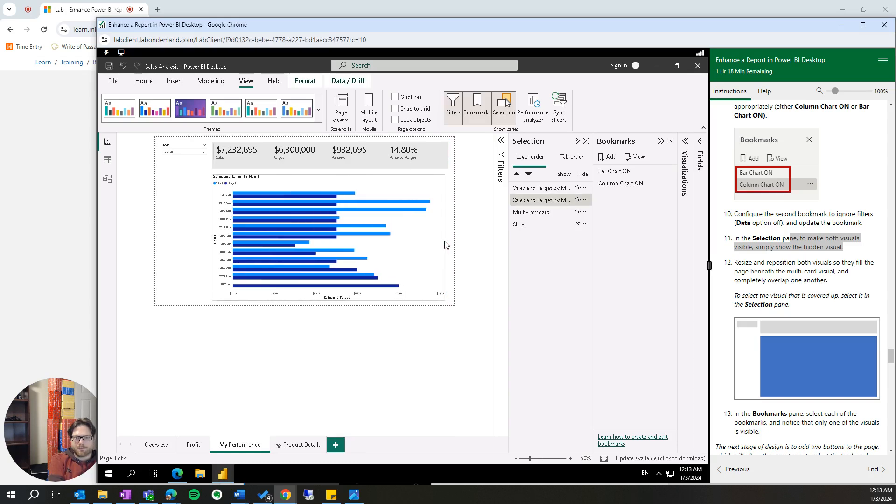
- Hide the Sales and Target by Month bar chart and widen the column chart to fill the page beneath the multi-row card
{"action": "left_click", "coordinate": [577, 199]}
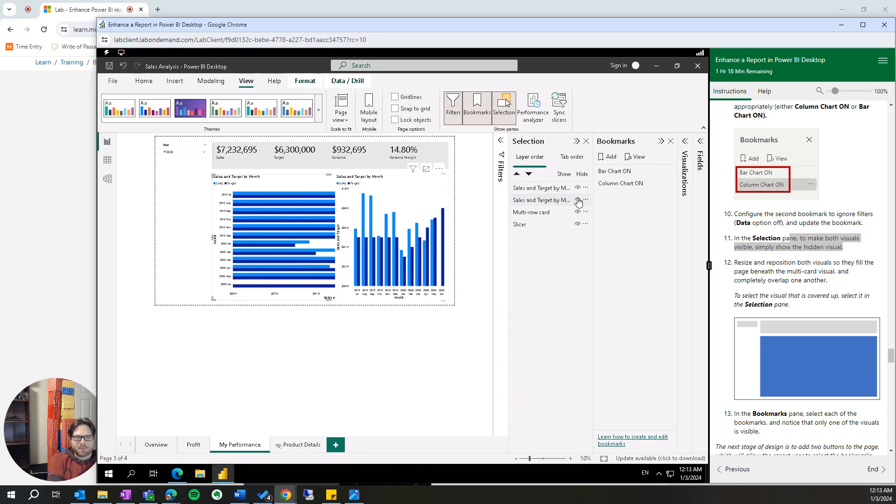
{"action": "left_click", "coordinate": [579, 201]}
{"action": "left_click", "coordinate": [338, 237]}
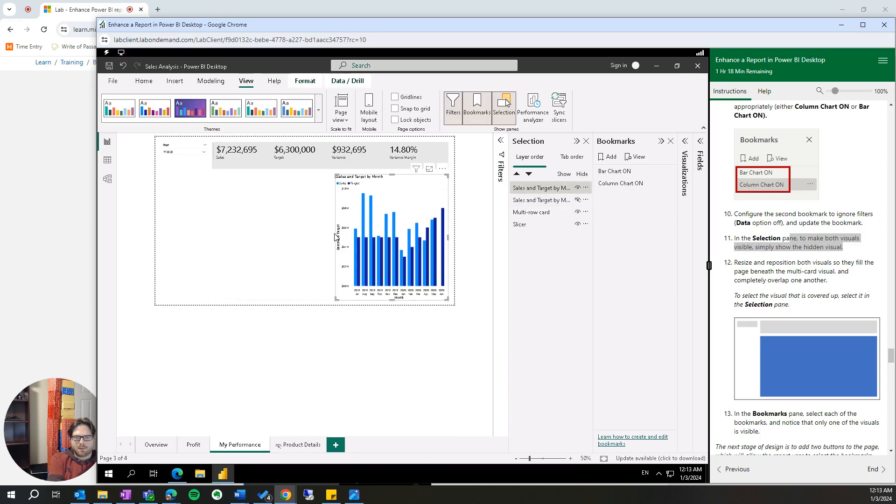
{"action": "left_click", "coordinate": [336, 242]}
{"action": "left_click", "coordinate": [339, 241]}
{"action": "left_click_drag", "start_coordinate": [336, 238], "coordinate": [214, 231]}
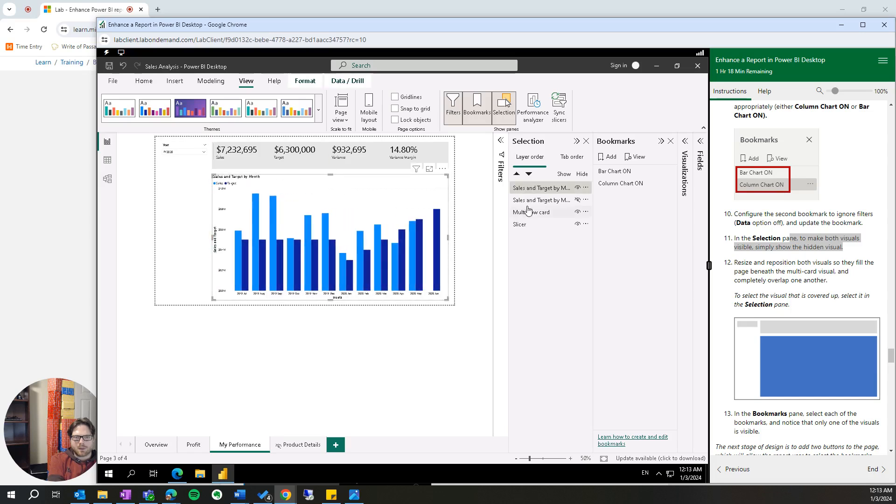
- Toggle the visibility of the bar and column charts in turn to compare their overlap, leaving both shown
{"action": "left_click", "coordinate": [579, 201]}
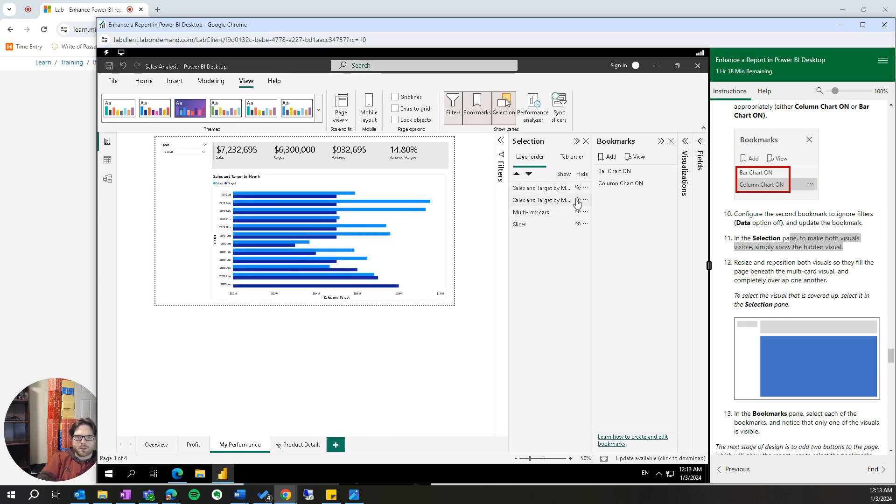
{"action": "left_click", "coordinate": [578, 201]}
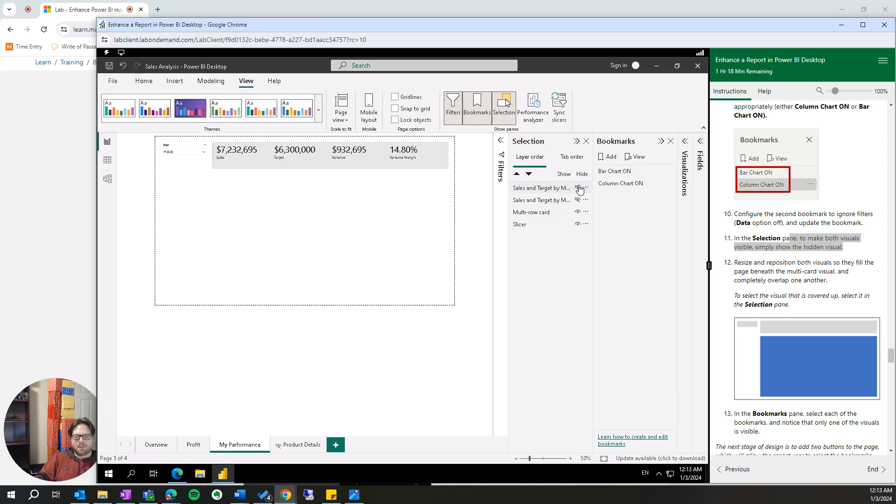
{"action": "left_click", "coordinate": [578, 188]}
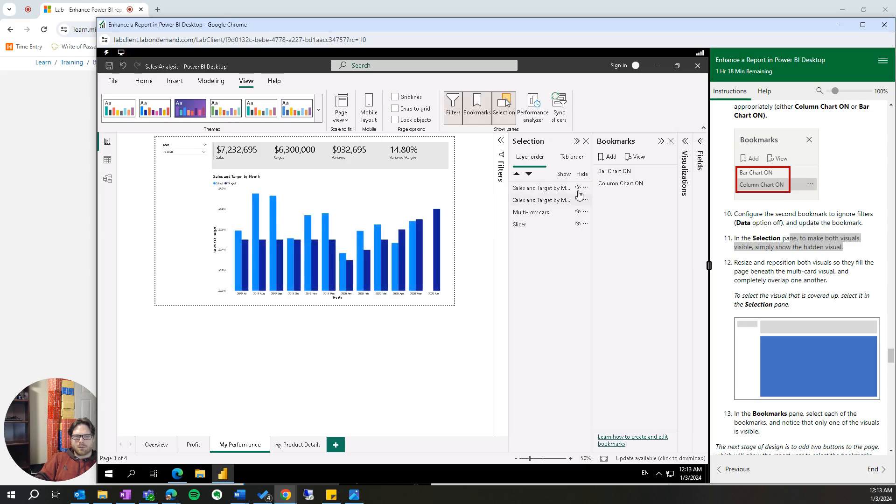
{"action": "left_click", "coordinate": [579, 189]}
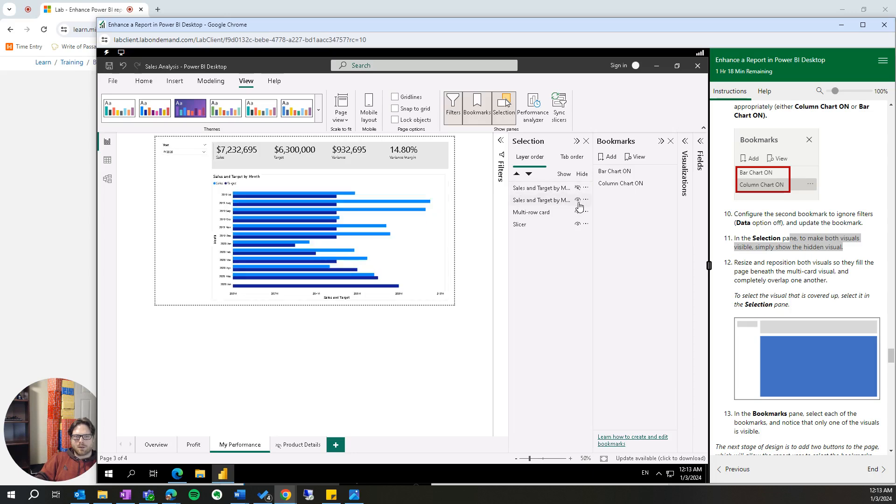
{"action": "left_click", "coordinate": [578, 200]}
{"action": "left_click", "coordinate": [579, 200]}
{"action": "left_click", "coordinate": [579, 187]}
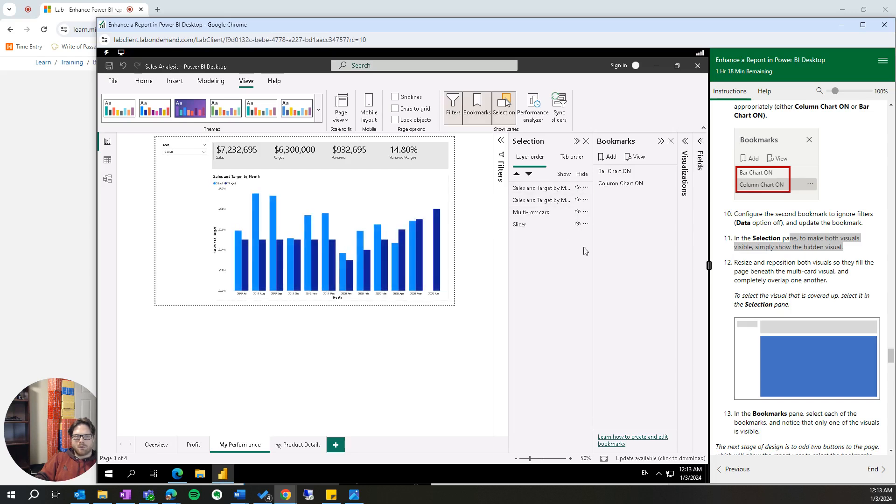
- Apply the Bar Chart ON and Column Chart ON bookmarks in turn to check which chart each one displays
{"action": "scroll", "coordinate": [791, 336], "scroll_direction": "down", "scroll_amount": 1}
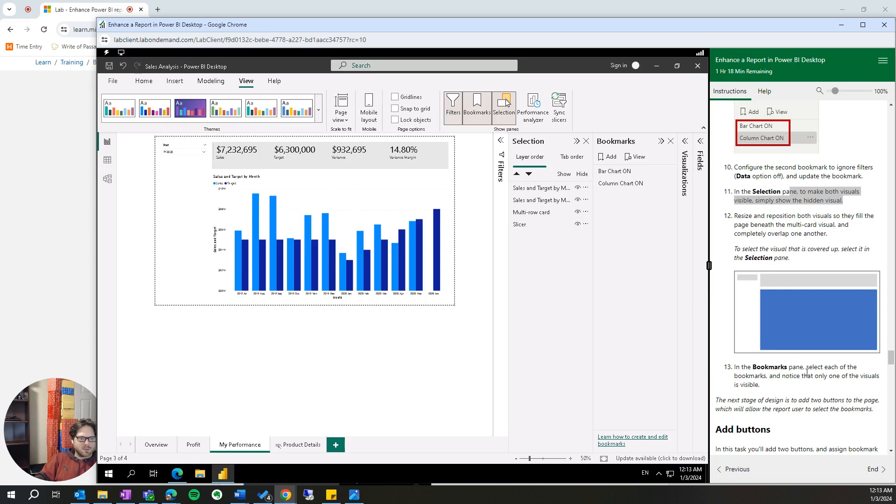
{"action": "left_click", "coordinate": [624, 172]}
{"action": "left_click", "coordinate": [629, 178]}
{"action": "left_click", "coordinate": [628, 173]}
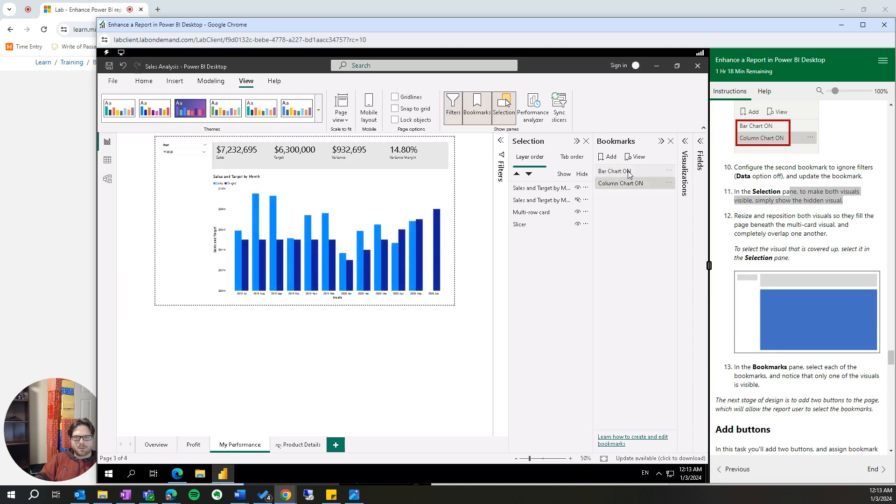
{"action": "left_click", "coordinate": [626, 183]}
- Insert a blank button on the My Performance page and position it directly beneath the Year slicer
{"action": "scroll", "coordinate": [787, 311], "scroll_direction": "down", "scroll_amount": 4}
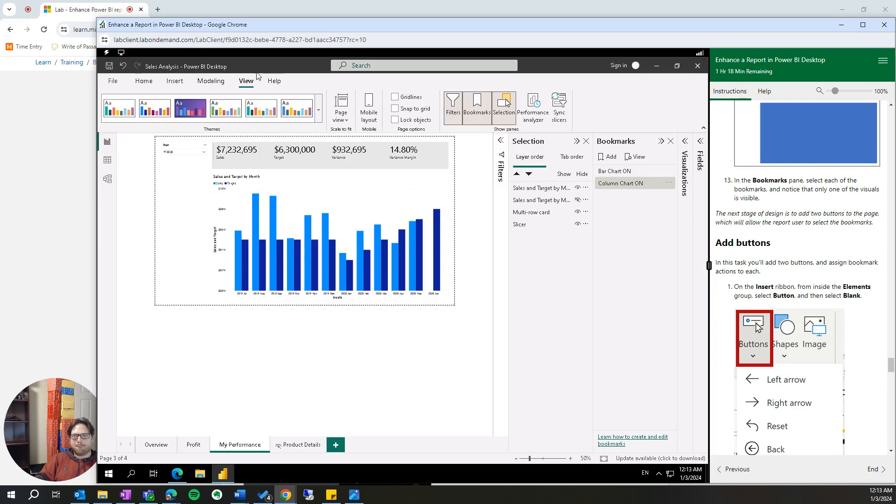
{"action": "left_click", "coordinate": [175, 82]}
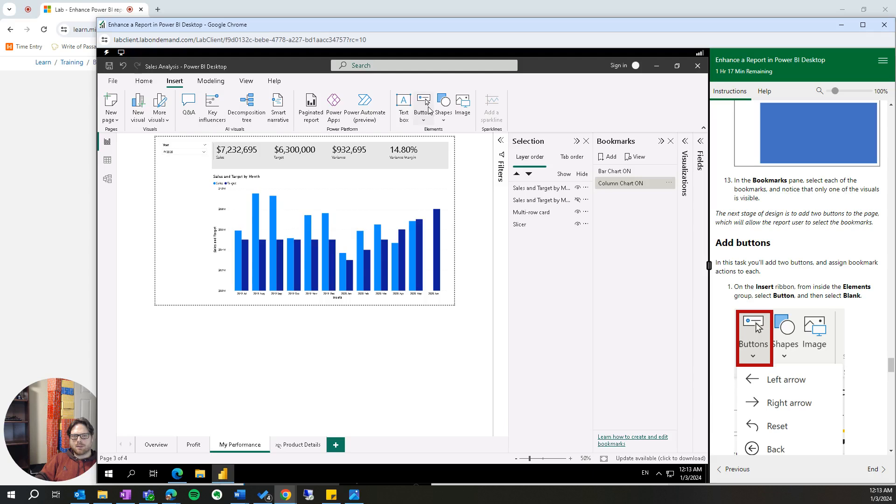
{"action": "left_click", "coordinate": [424, 112]}
{"action": "scroll", "coordinate": [792, 314], "scroll_direction": "down", "scroll_amount": 6}
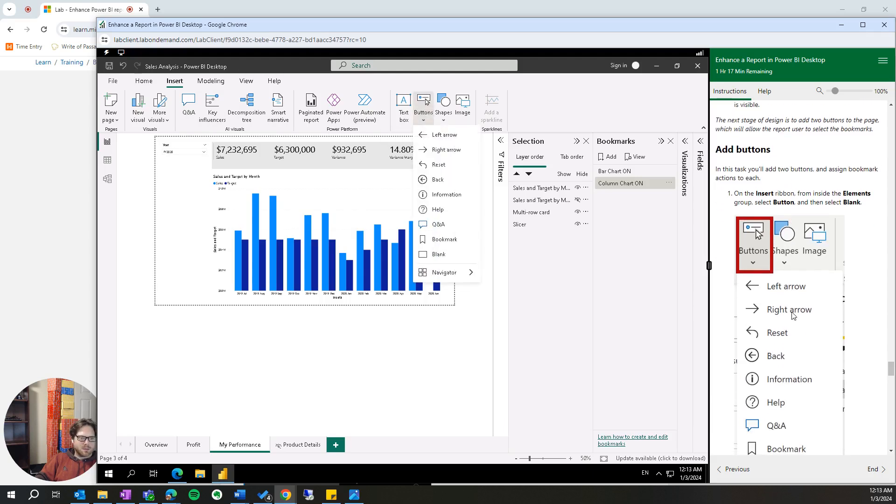
{"action": "scroll", "coordinate": [792, 317], "scroll_direction": "down", "scroll_amount": 1}
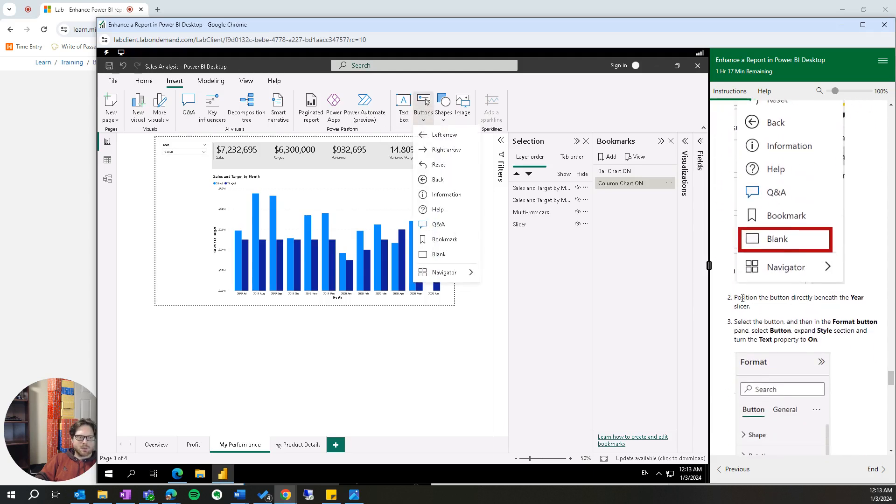
{"action": "left_click", "coordinate": [449, 256]}
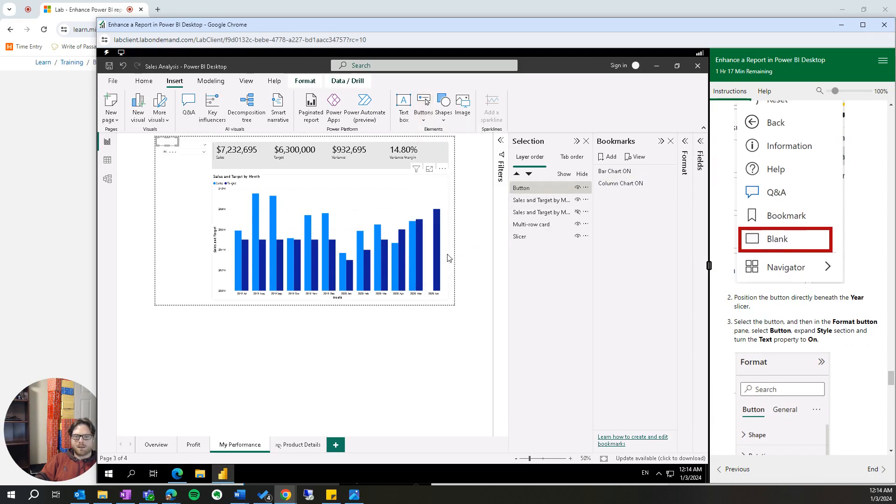
{"action": "left_click_drag", "start_coordinate": [170, 145], "coordinate": [177, 163]}
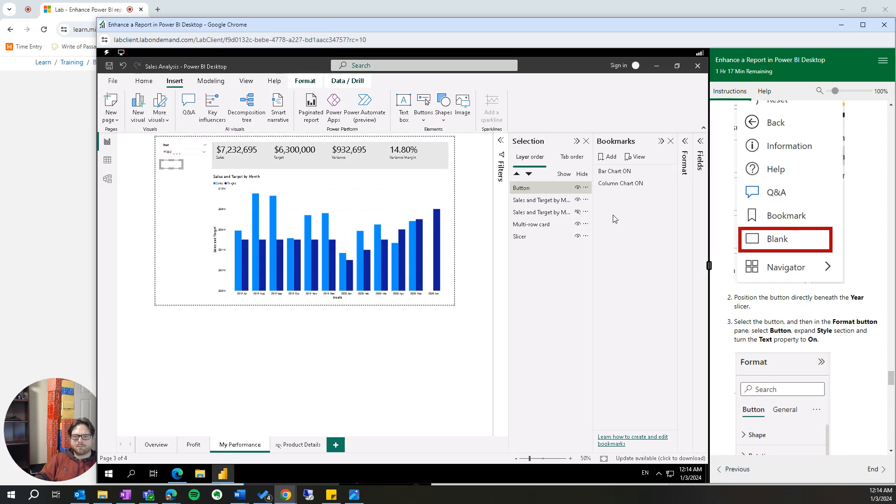
- Turn on the Text property in the new button's style settings for the Default state
{"action": "scroll", "coordinate": [803, 309], "scroll_direction": "down", "scroll_amount": 3}
{"action": "scroll", "coordinate": [803, 309], "scroll_direction": "down", "scroll_amount": 3}
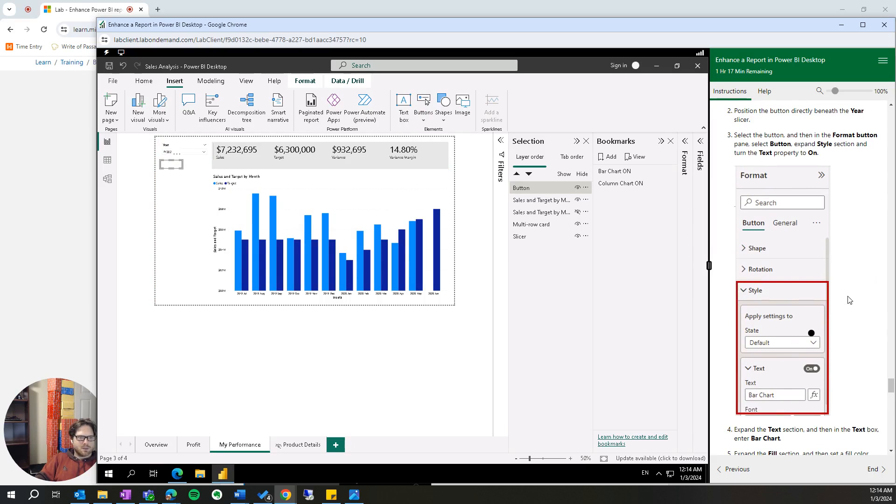
{"action": "scroll", "coordinate": [850, 300], "scroll_direction": "up", "scroll_amount": 2}
{"action": "scroll", "coordinate": [849, 301], "scroll_direction": "down", "scroll_amount": 2}
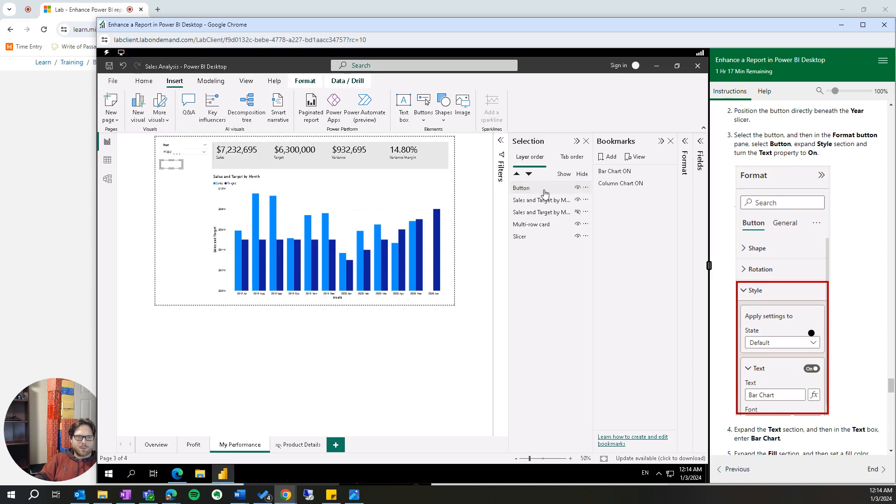
{"action": "left_click", "coordinate": [685, 142]}
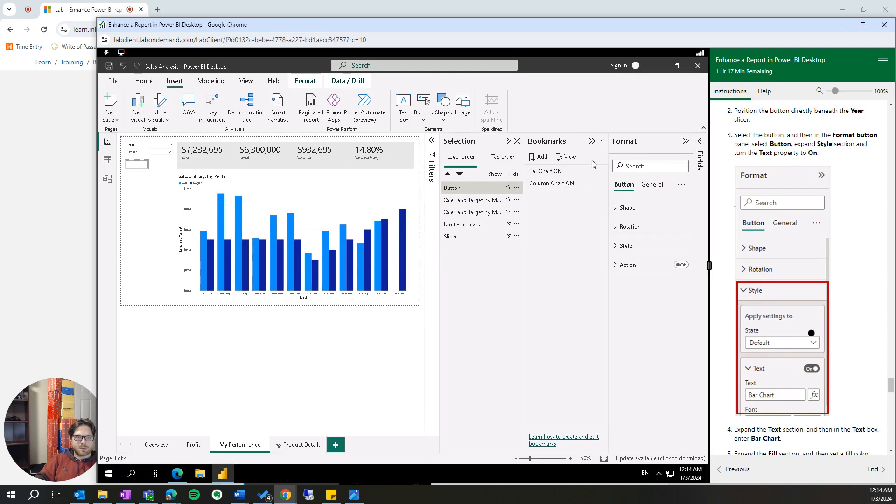
{"action": "left_click", "coordinate": [616, 209]}
{"action": "left_click", "coordinate": [616, 209]}
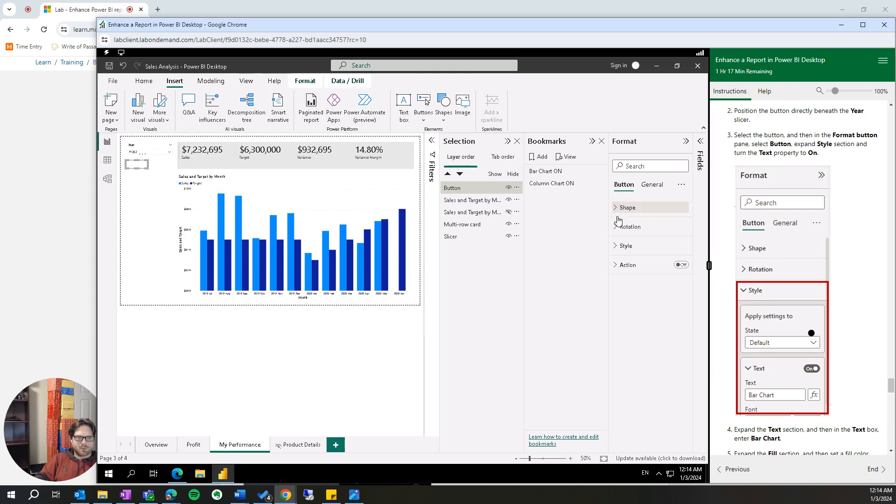
{"action": "left_click", "coordinate": [616, 247]}
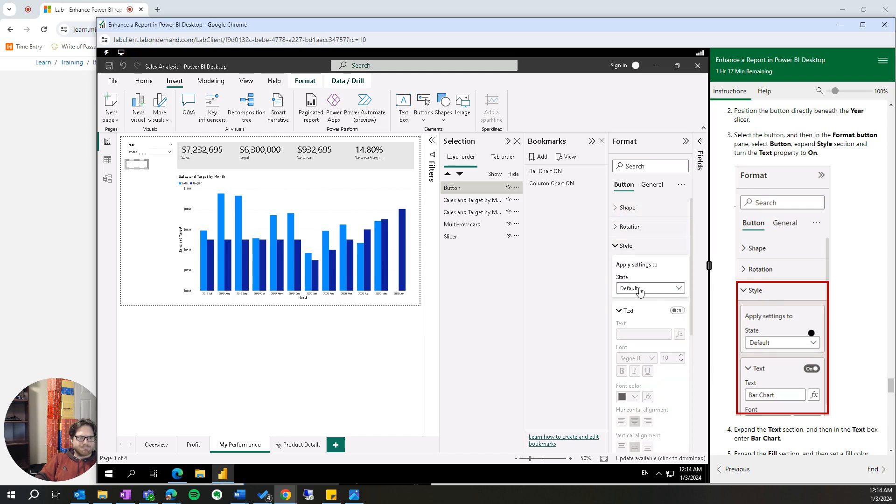
{"action": "scroll", "coordinate": [667, 330], "scroll_direction": "down", "scroll_amount": 3}
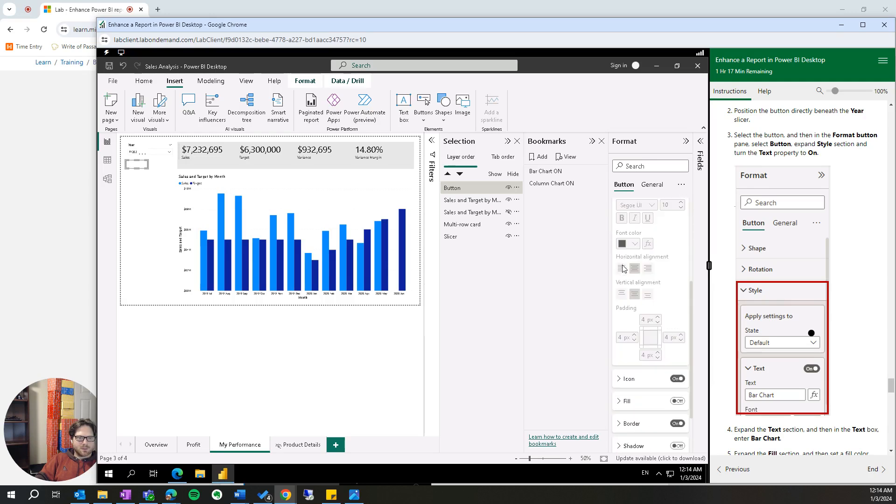
{"action": "scroll", "coordinate": [633, 277], "scroll_direction": "up", "scroll_amount": 3}
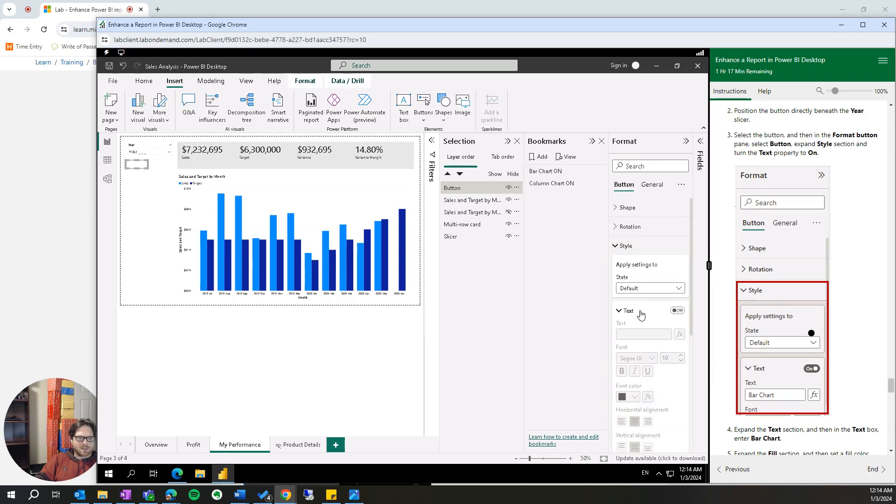
{"action": "left_click", "coordinate": [677, 312]}
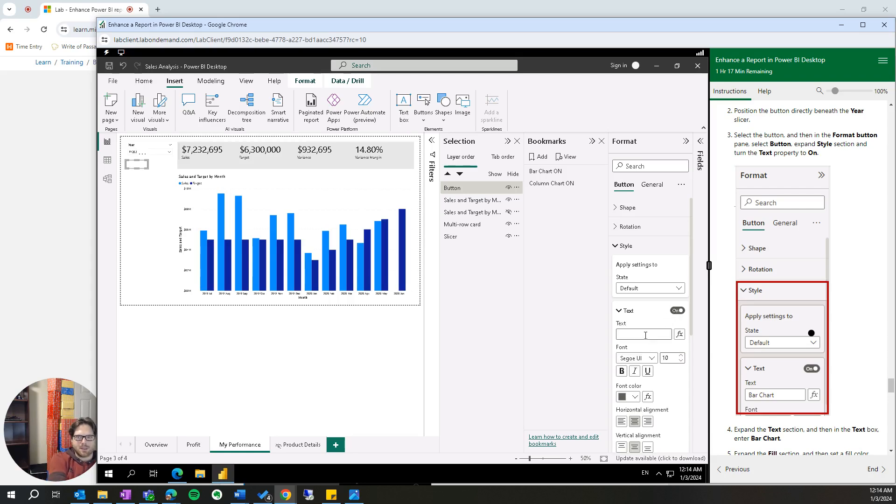
- Set the text of the button beneath the Year slicer to Bar Chart
{"action": "left_click", "coordinate": [645, 336]}
{"action": "type", "text": "Bar Chart"}
- Turn on the Bar Chart button's fill and set its color to the light yellow theme shade
{"action": "scroll", "coordinate": [787, 334], "scroll_direction": "down", "scroll_amount": 3}
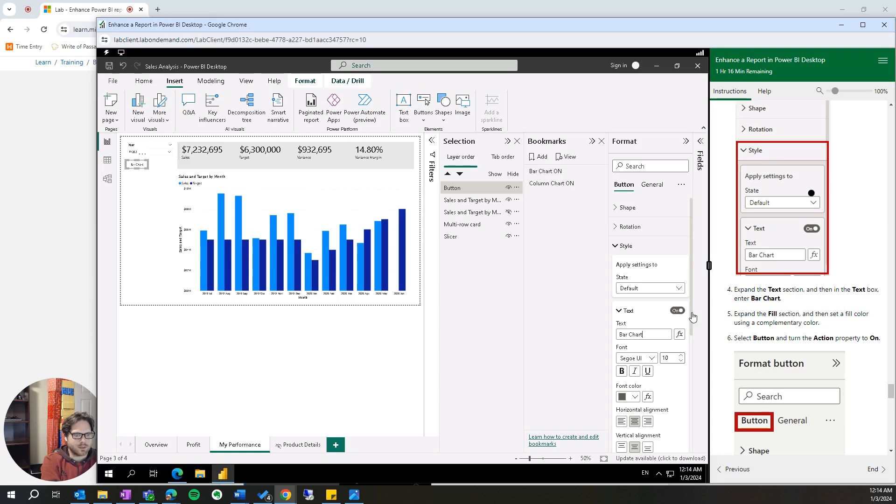
{"action": "scroll", "coordinate": [654, 321], "scroll_direction": "down", "scroll_amount": 2}
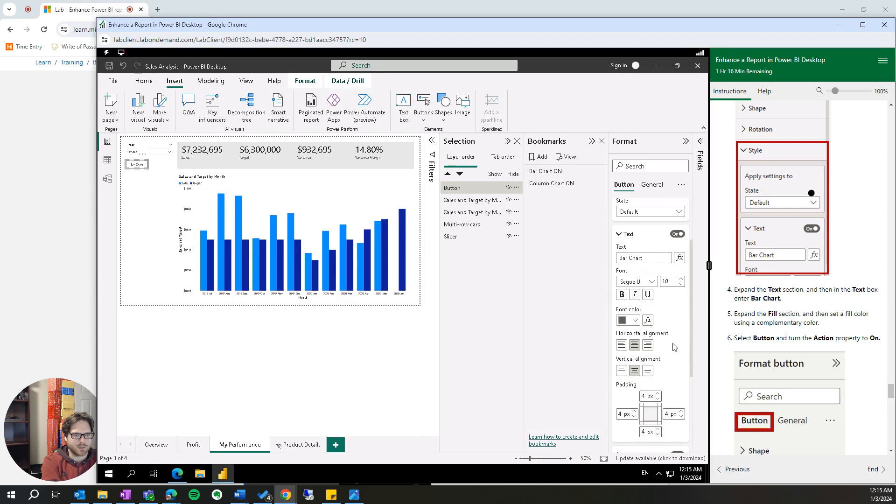
{"action": "scroll", "coordinate": [674, 350], "scroll_direction": "down", "scroll_amount": 3}
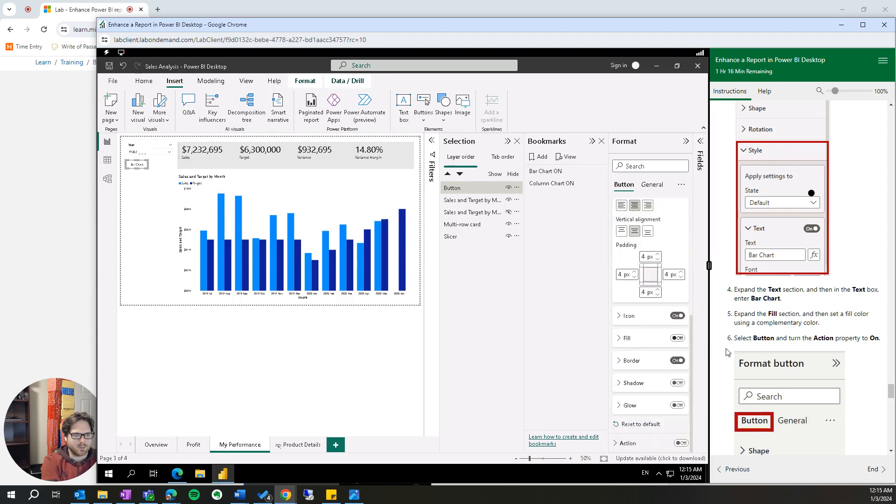
{"action": "scroll", "coordinate": [792, 367], "scroll_direction": "down", "scroll_amount": 2}
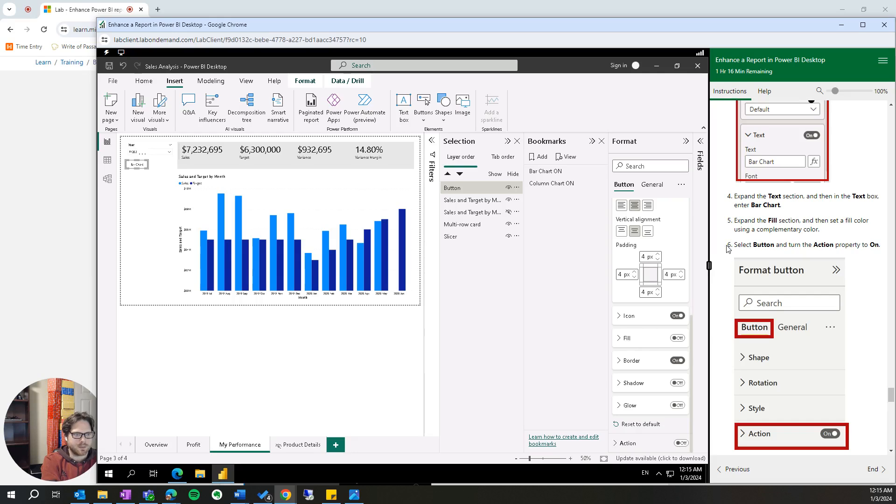
{"action": "left_click", "coordinate": [619, 343]}
{"action": "left_click", "coordinate": [678, 338]}
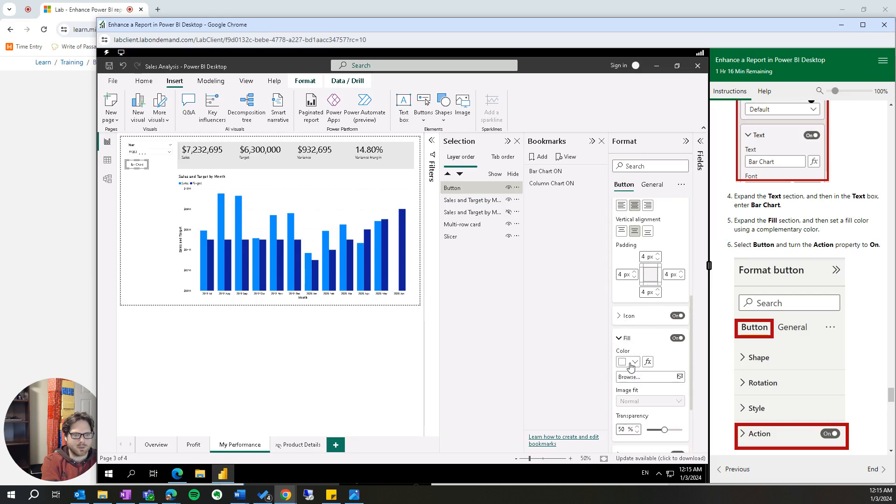
{"action": "left_click", "coordinate": [633, 364]}
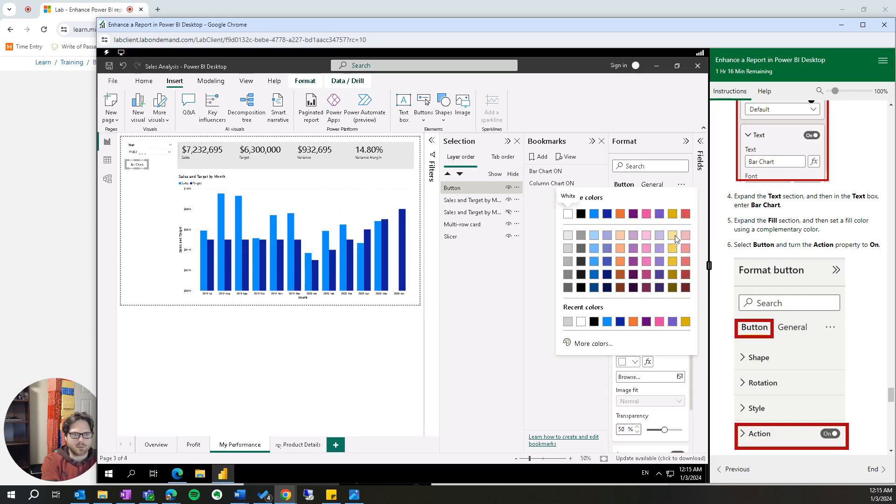
{"action": "left_click", "coordinate": [673, 235]}
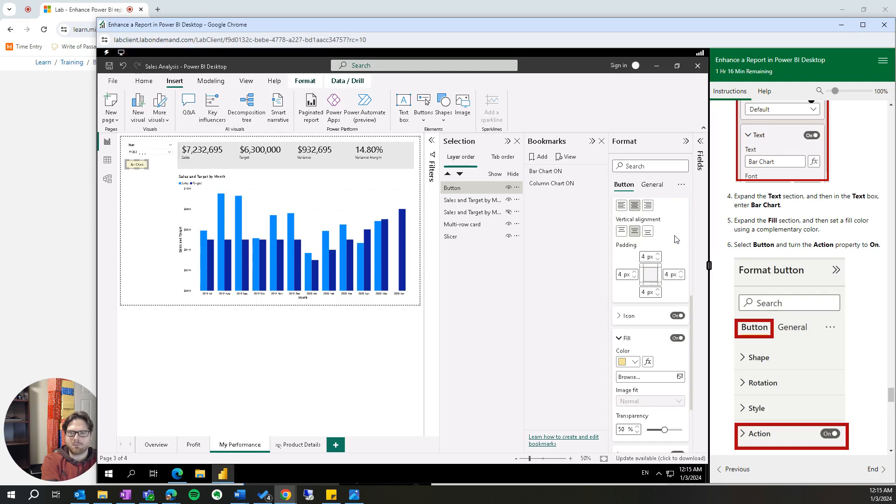
{"action": "scroll", "coordinate": [752, 356], "scroll_direction": "down", "scroll_amount": 2}
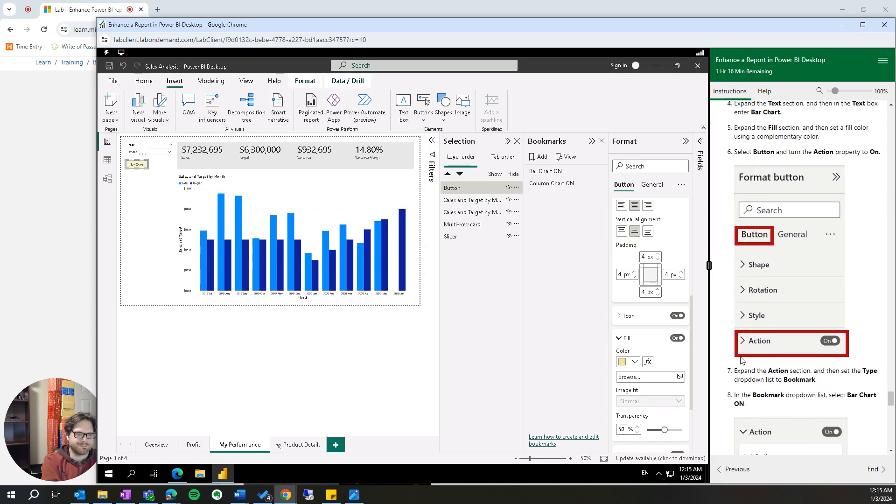
{"action": "scroll", "coordinate": [677, 346], "scroll_direction": "down", "scroll_amount": 2}
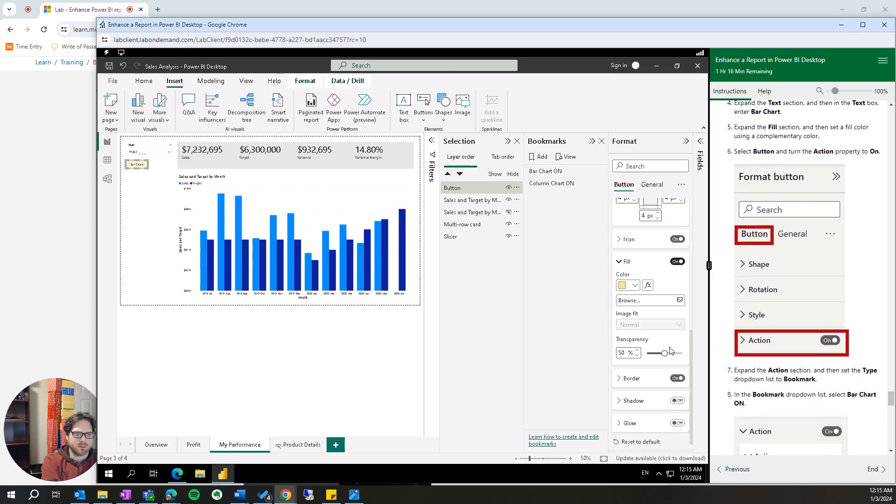
{"action": "left_click", "coordinate": [620, 262]}
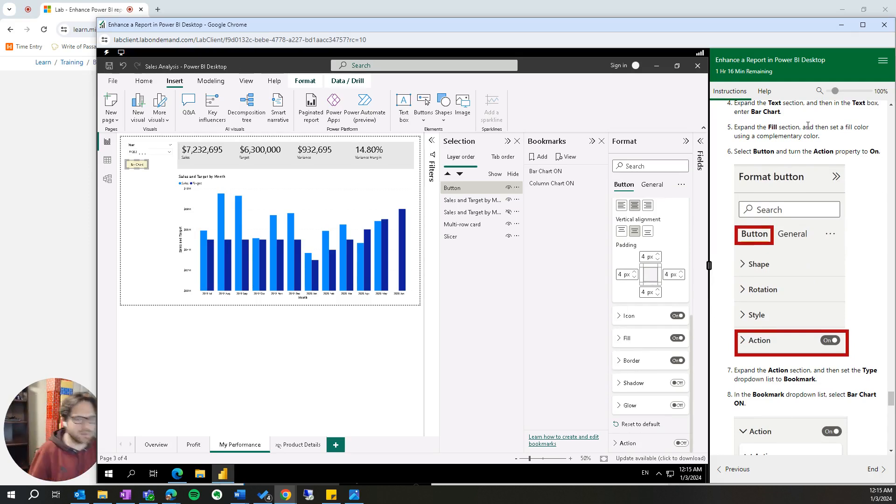
- Turn on the Bar Chart button's Action property and set the action type to Bookmark
{"action": "left_click", "coordinate": [625, 445]}
{"action": "left_click", "coordinate": [681, 444]}
{"action": "scroll", "coordinate": [661, 350], "scroll_direction": "down", "scroll_amount": 3}
{"action": "left_click", "coordinate": [659, 334]}
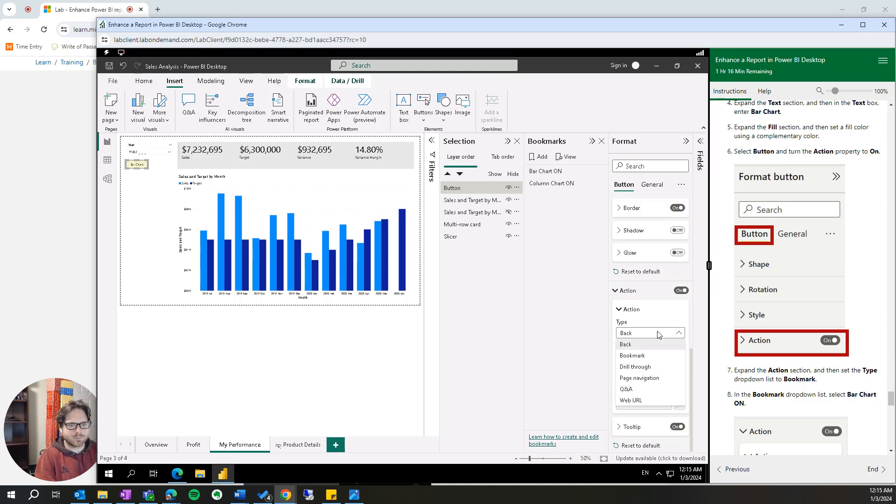
{"action": "left_click", "coordinate": [656, 356]}
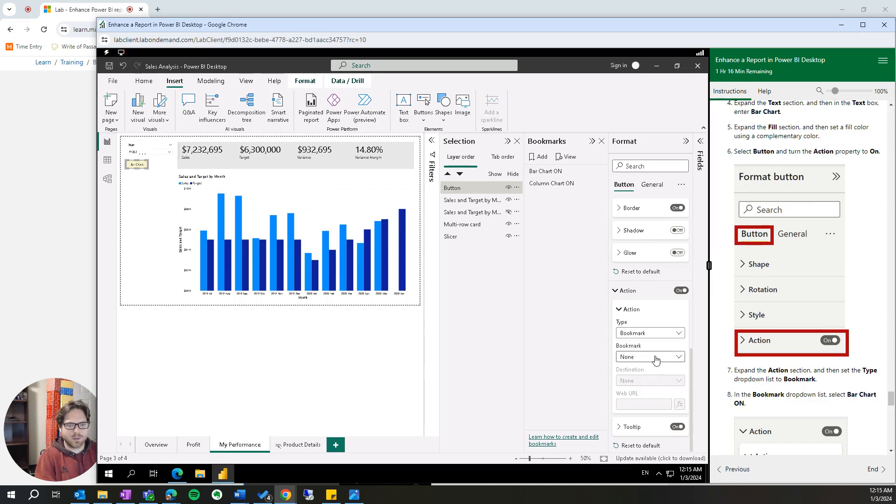
- Assign the Bar Chart ON bookmark to the Bar Chart button's action
{"action": "left_click", "coordinate": [657, 360]}
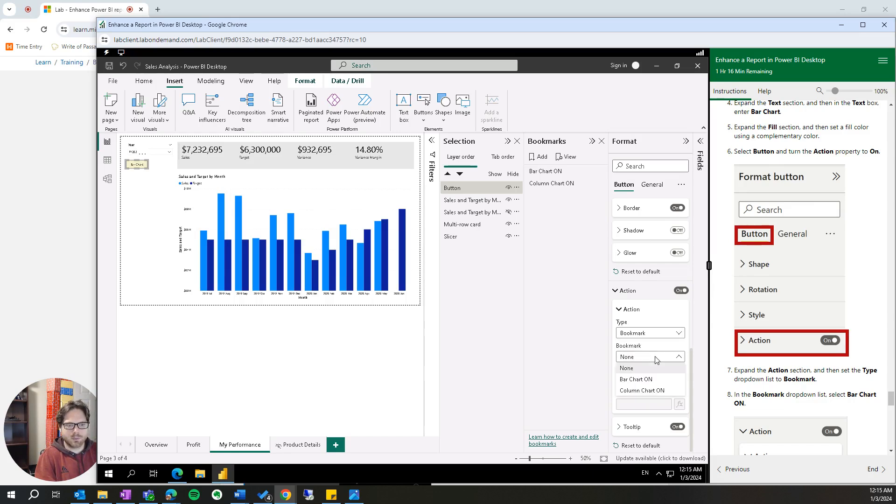
{"action": "left_click", "coordinate": [657, 381]}
{"action": "scroll", "coordinate": [771, 350], "scroll_direction": "down", "scroll_amount": 4}
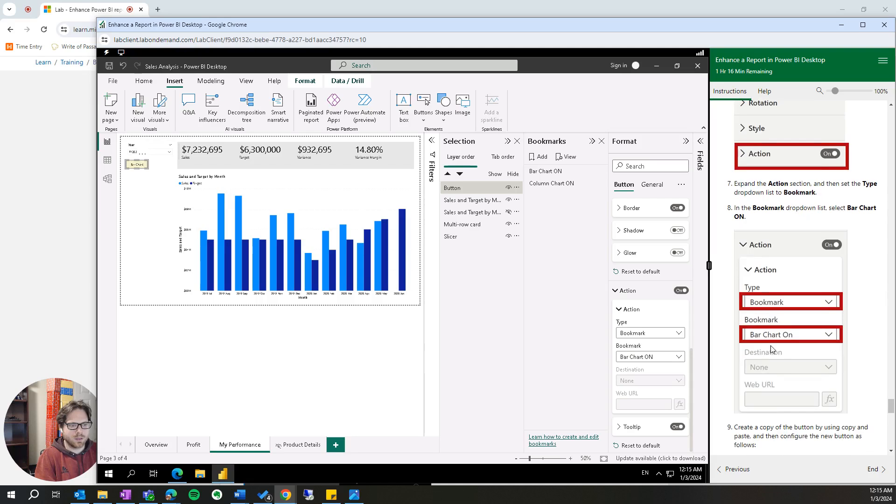
{"action": "scroll", "coordinate": [771, 351], "scroll_direction": "down", "scroll_amount": 3}
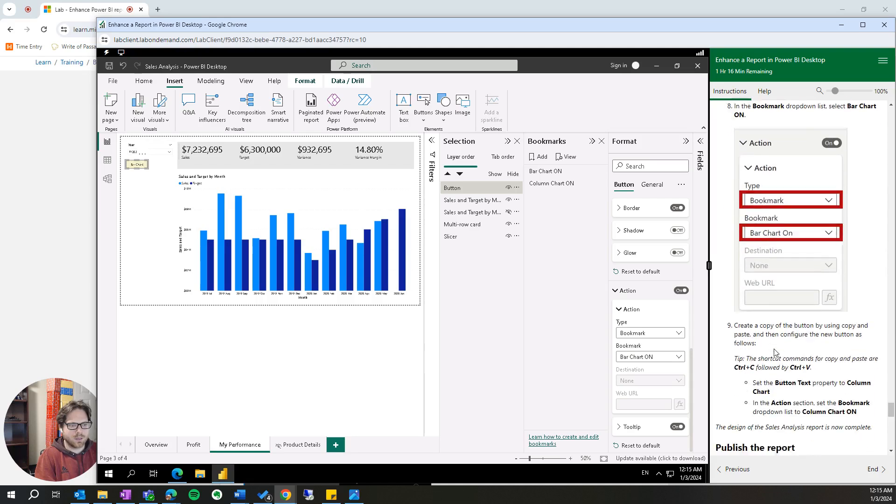
- Test the Bar Chart button by following its link on the My Performance page
{"action": "left_click", "coordinate": [253, 258]}
{"action": "scroll", "coordinate": [253, 259], "scroll_direction": "up", "scroll_amount": 3}
{"action": "left_click", "coordinate": [168, 185], "text": "ctrl"}
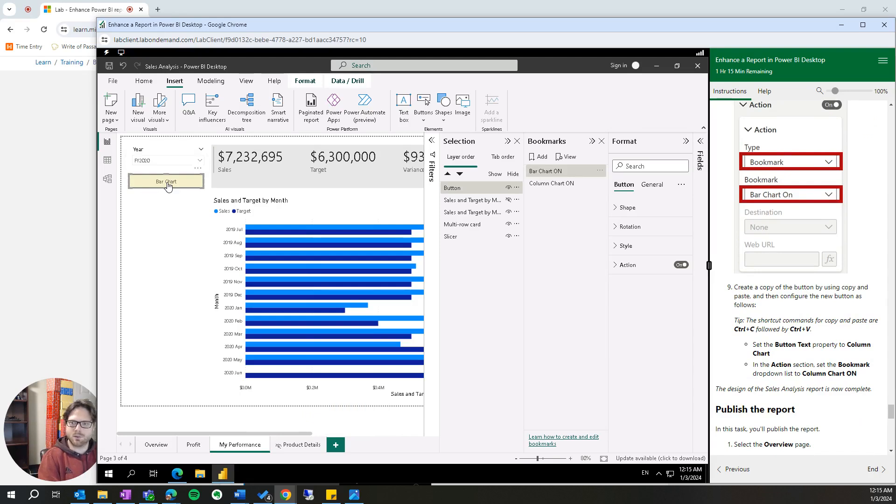
- Duplicate the Bar Chart button and place the copy directly beneath the original
{"action": "key", "text": "ctrl+c"}
{"action": "key", "text": "ctrl+v"}
{"action": "left_click_drag", "start_coordinate": [177, 188], "coordinate": [173, 205]}
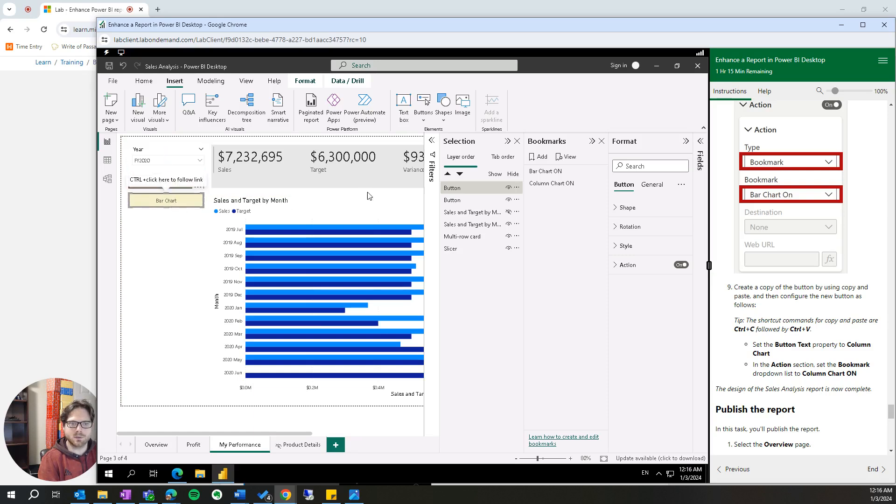
- Set the copied button's text to Column Chart for the Default state
{"action": "left_click", "coordinate": [617, 248]}
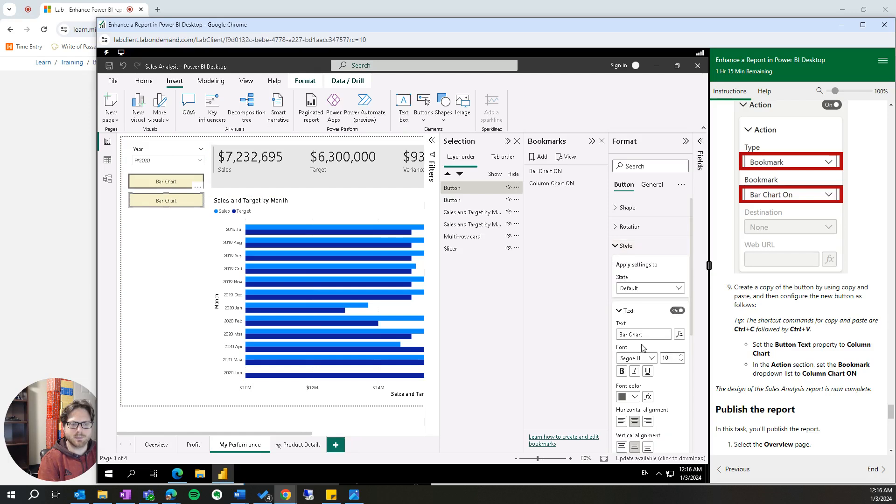
{"action": "left_click", "coordinate": [628, 336]}
{"action": "key", "text": "BackSpace"}
{"action": "key", "text": "BackSpace"}
{"action": "key", "text": "BackSpace"}
{"action": "type", "text": "Column"}
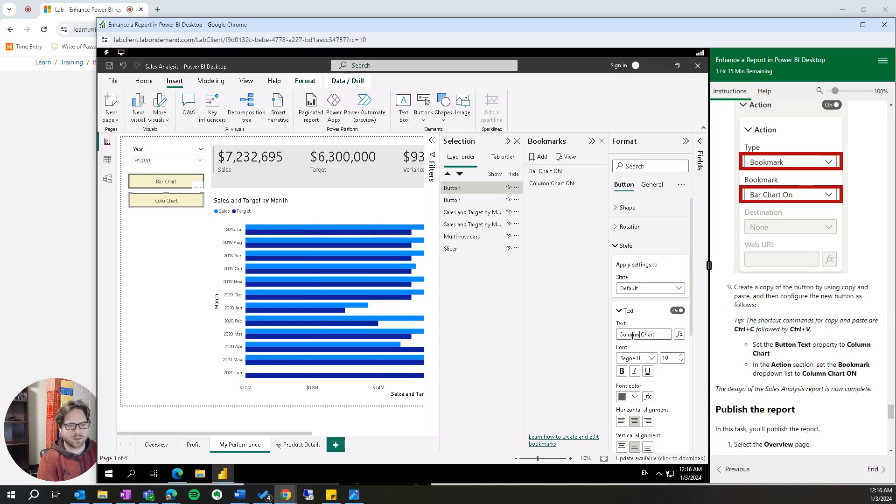
{"action": "left_click", "coordinate": [621, 312]}
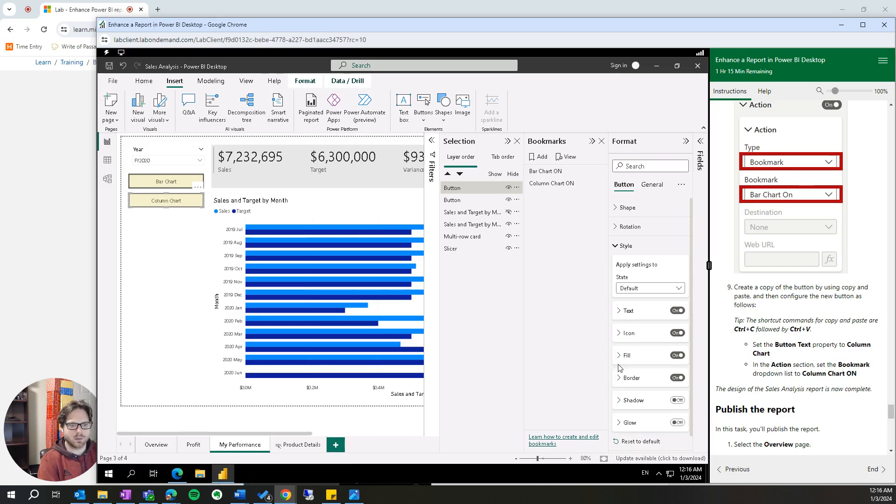
- Set the Column Chart button's action bookmark to Column Chart ON
{"action": "left_click", "coordinate": [618, 247]}
{"action": "left_click", "coordinate": [621, 265]}
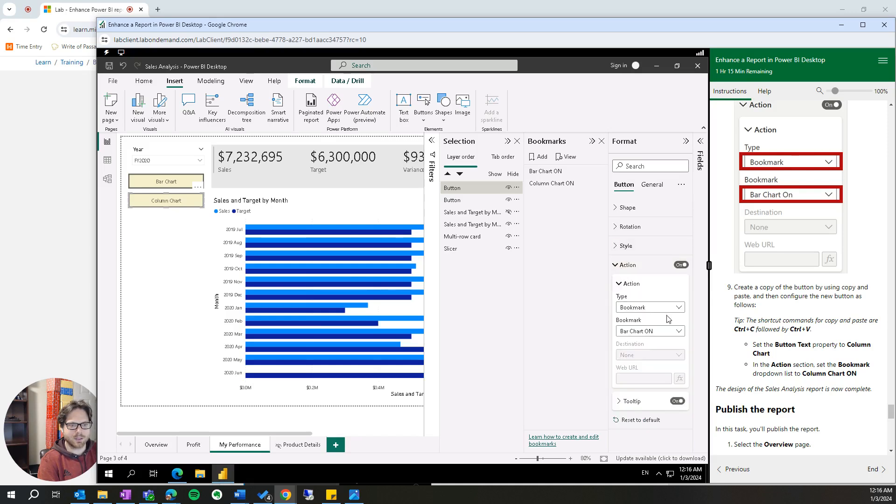
{"action": "left_click", "coordinate": [667, 331]}
{"action": "left_click", "coordinate": [665, 367]}
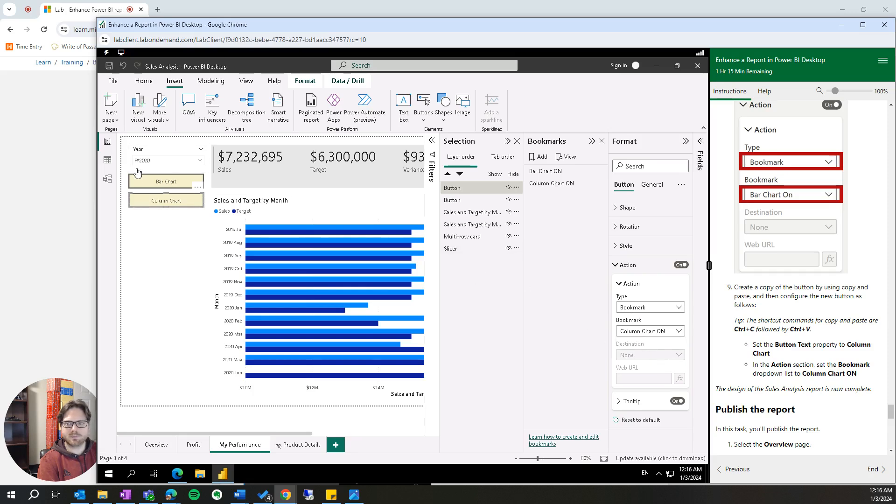
- Test the Column Chart and Bar Chart buttons to check that they switch between the two charts
{"action": "left_click", "coordinate": [162, 203], "text": "ctrl"}
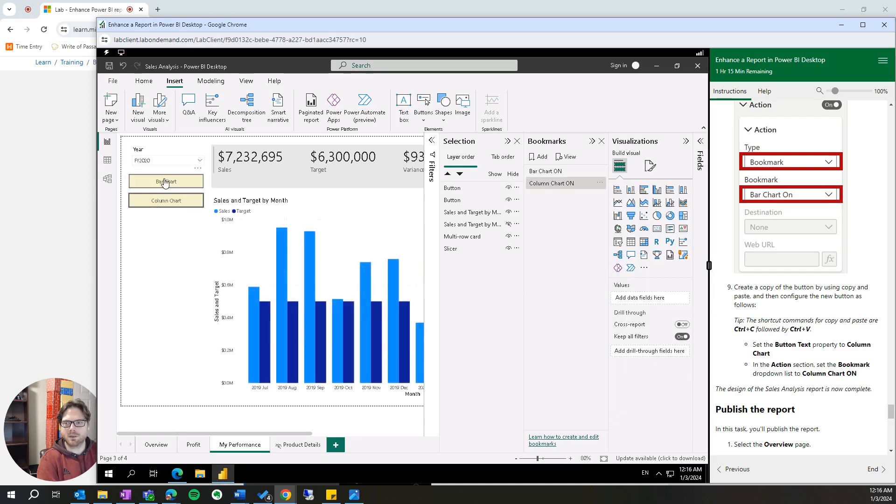
{"action": "left_click", "coordinate": [166, 186]}
{"action": "left_click", "coordinate": [169, 187]}
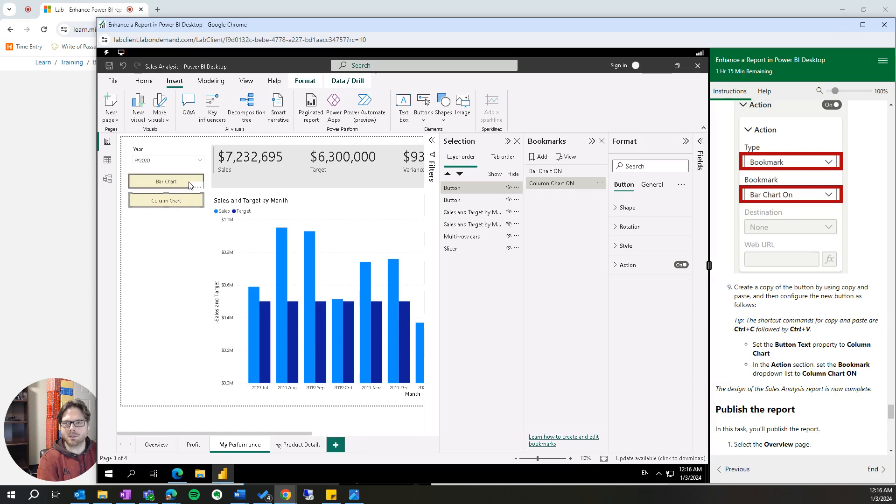
{"action": "left_click", "coordinate": [165, 183], "text": "ctrl"}
{"action": "left_click", "coordinate": [167, 202], "text": "ctrl"}
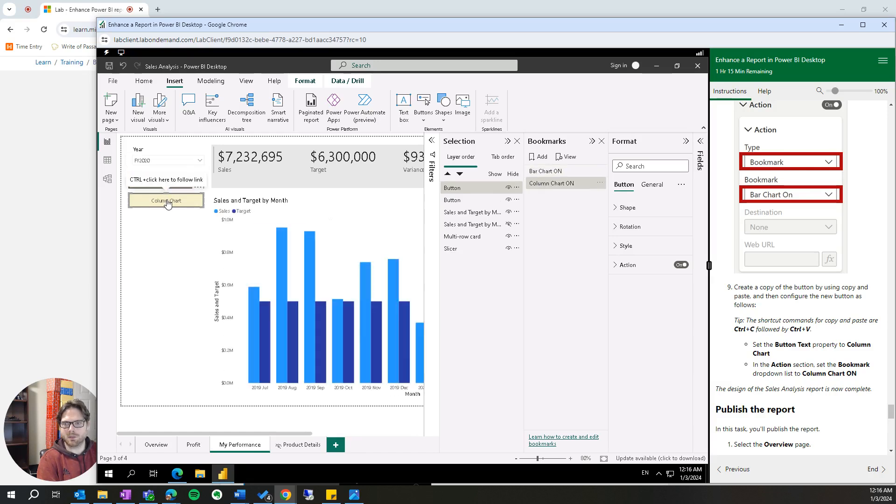
- Switch to the report's Overview page and save the Sales Analysis file
{"action": "scroll", "coordinate": [778, 356], "scroll_direction": "down", "scroll_amount": 1}
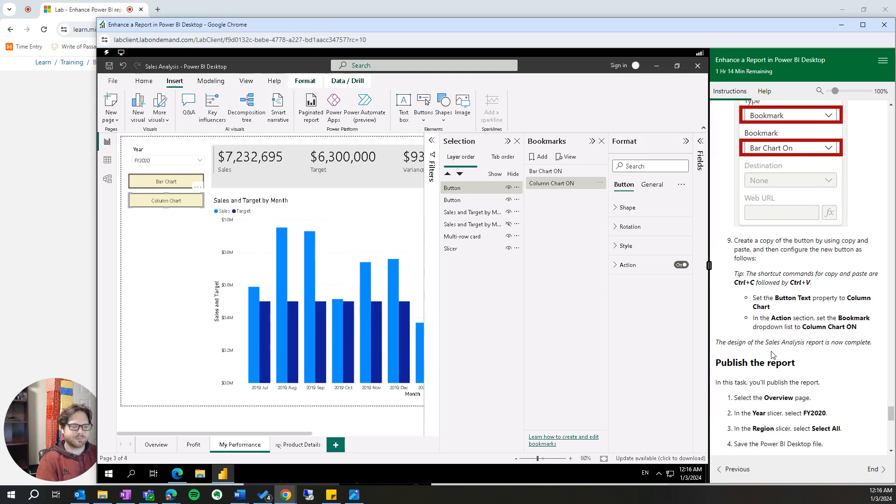
{"action": "scroll", "coordinate": [773, 355], "scroll_direction": "down", "scroll_amount": 2}
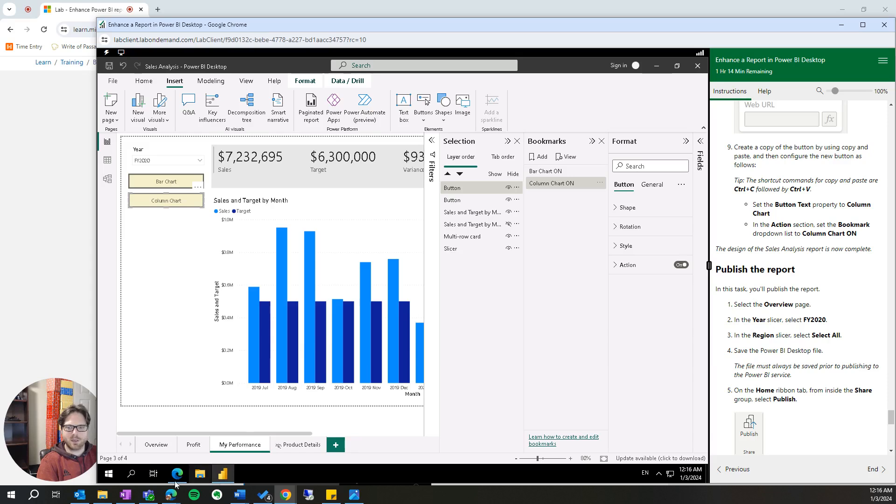
{"action": "left_click", "coordinate": [156, 445]}
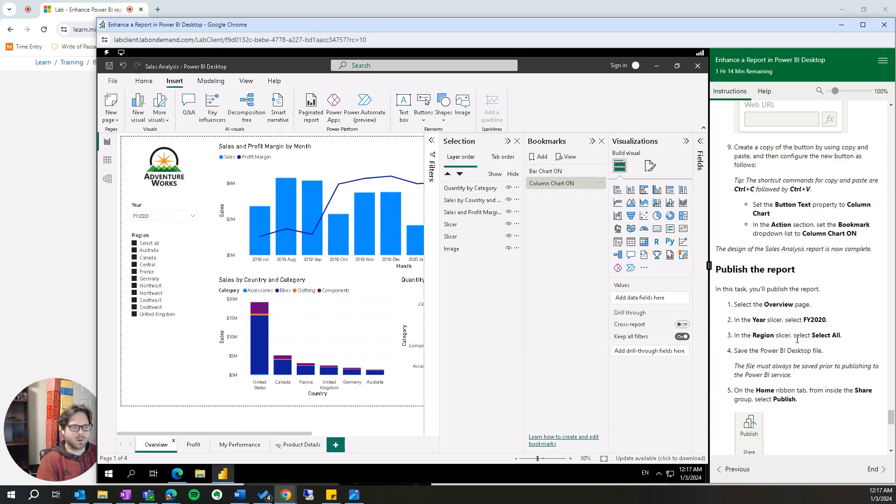
{"action": "scroll", "coordinate": [773, 348], "scroll_direction": "down", "scroll_amount": 1}
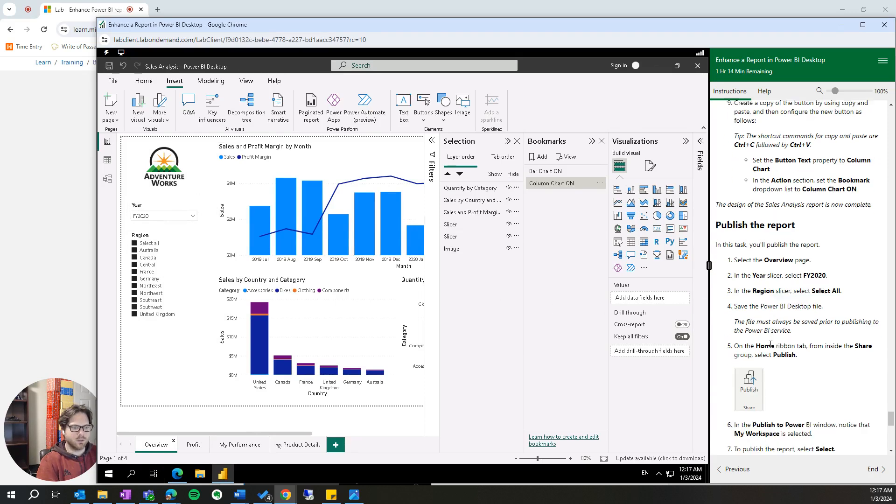
{"action": "left_click", "coordinate": [114, 81]}
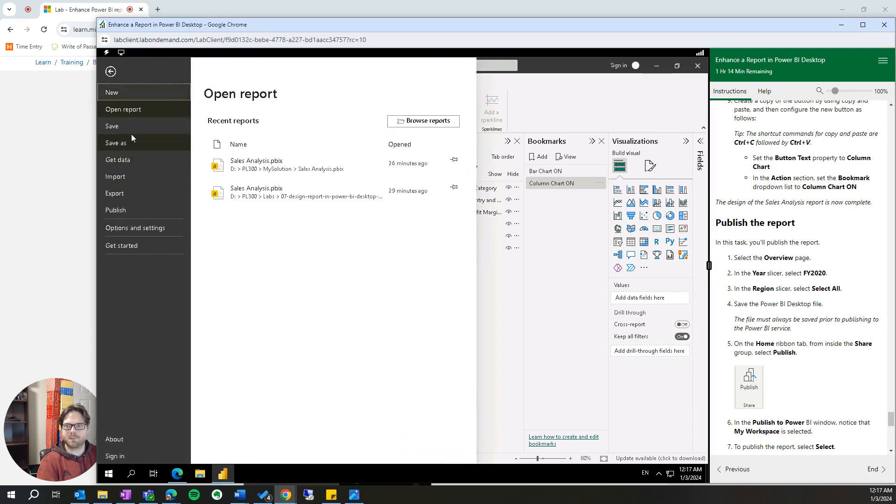
{"action": "key", "text": "Escape"}
{"action": "left_click_drag", "start_coordinate": [806, 333], "coordinate": [749, 320]}
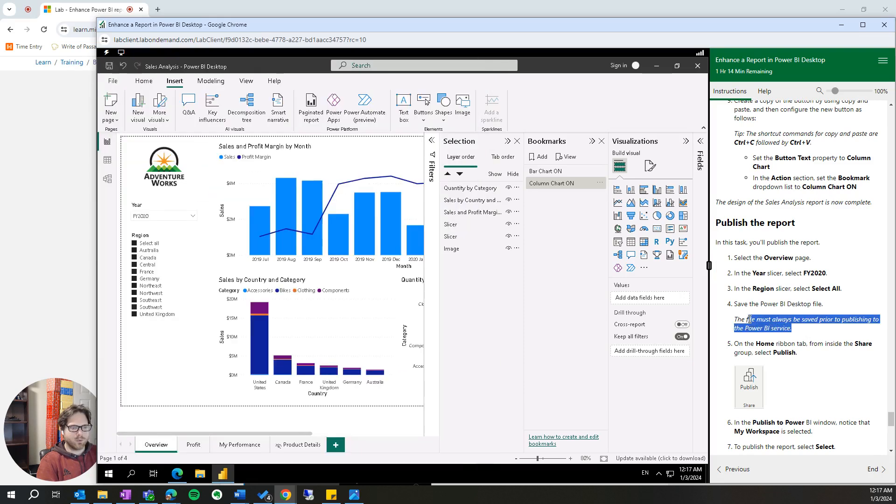
{"action": "left_click", "coordinate": [764, 344]}
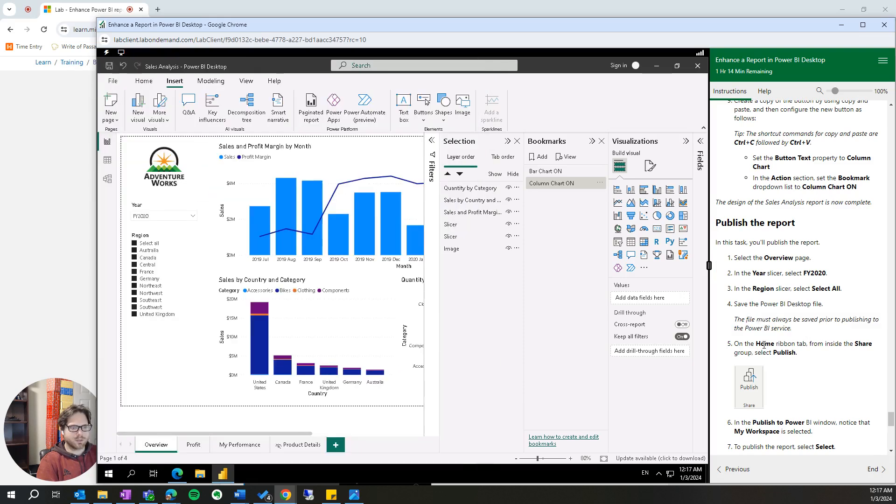
- Sign in to the Power BI service with the account's email address and password
{"action": "left_click", "coordinate": [145, 82]}
{"action": "left_click", "coordinate": [620, 68]}
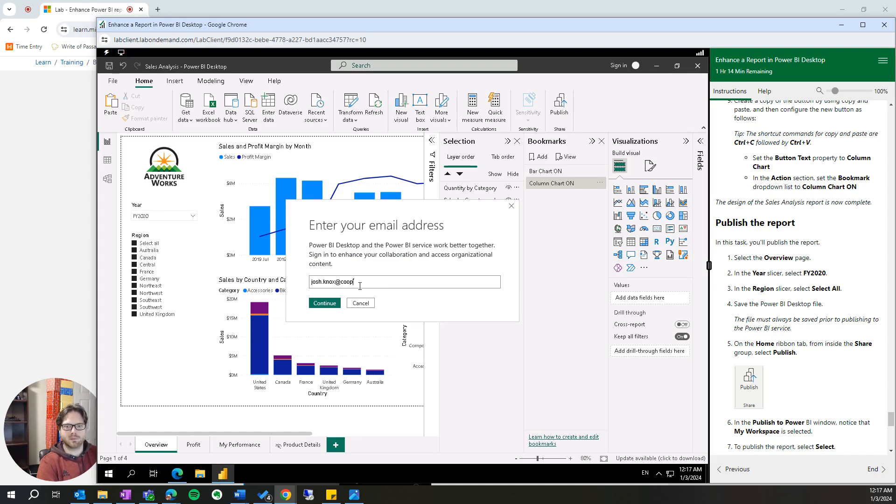
{"action": "key", "text": "Return"}
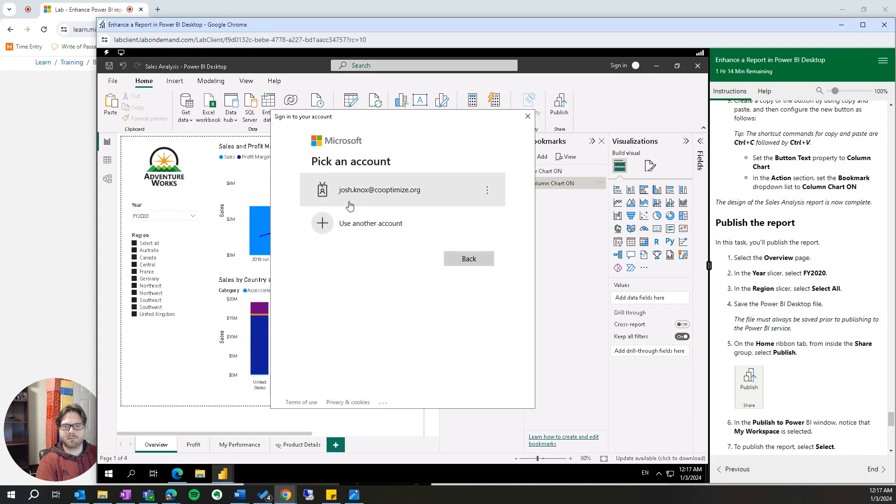
{"action": "left_click", "coordinate": [360, 194]}
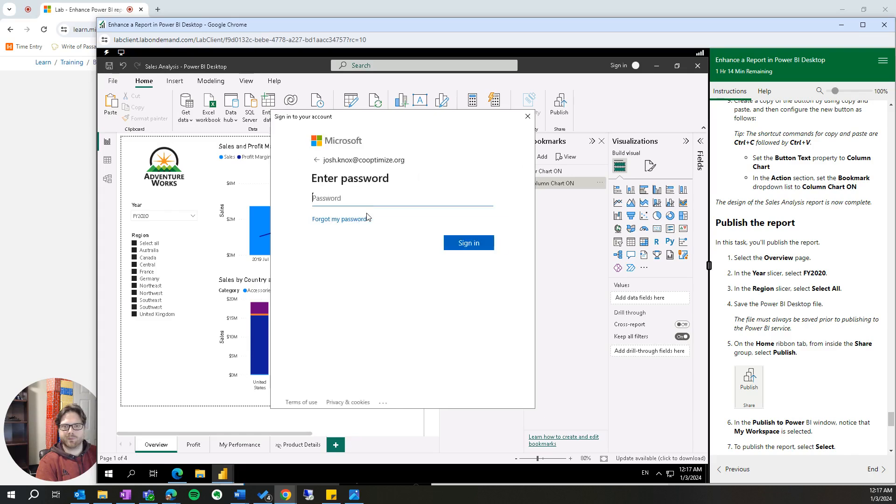
{"action": "type", "text": "•"}
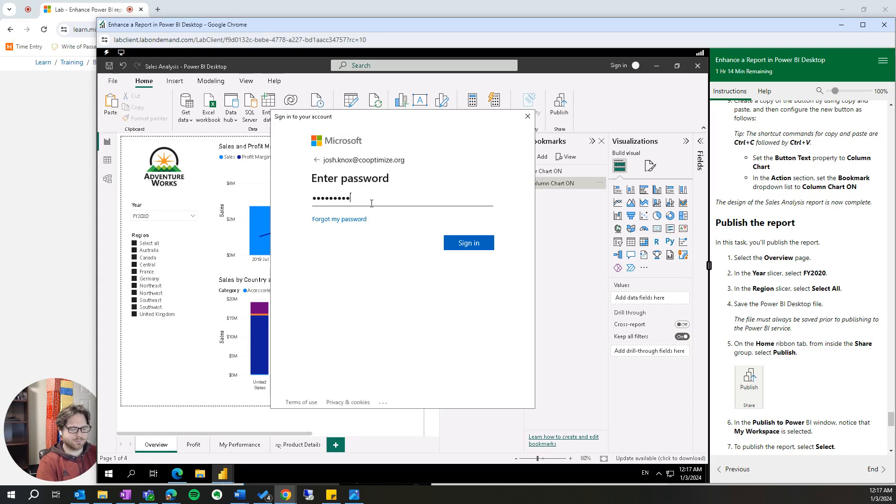
{"action": "key", "text": "Return"}
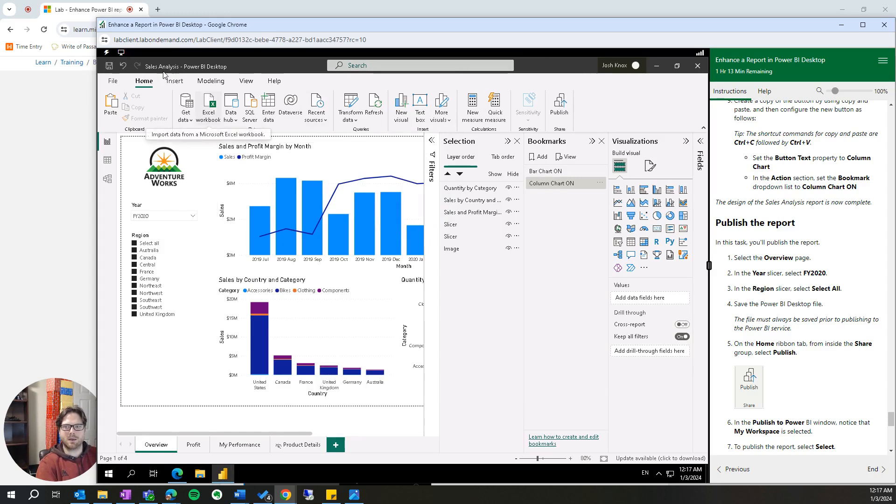
- Publish the Sales Analysis report to My workspace and close the publishing dialog
{"action": "left_click", "coordinate": [563, 113]}
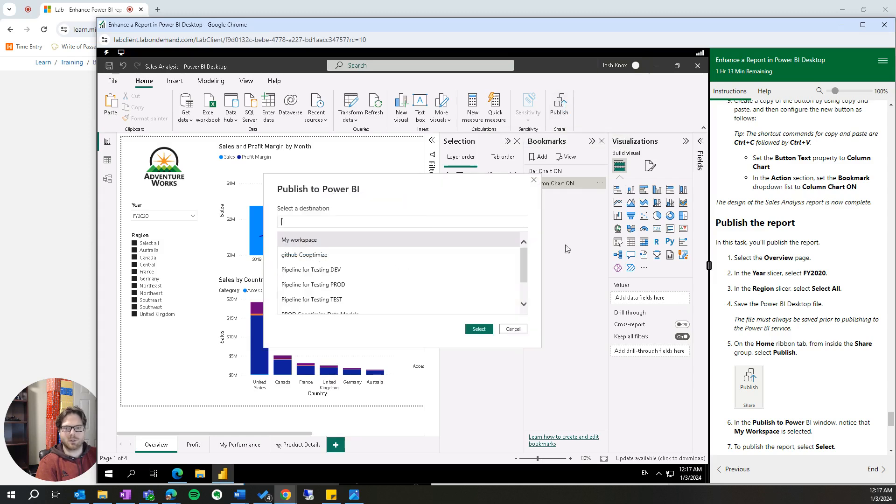
{"action": "scroll", "coordinate": [803, 344], "scroll_direction": "down", "scroll_amount": 2}
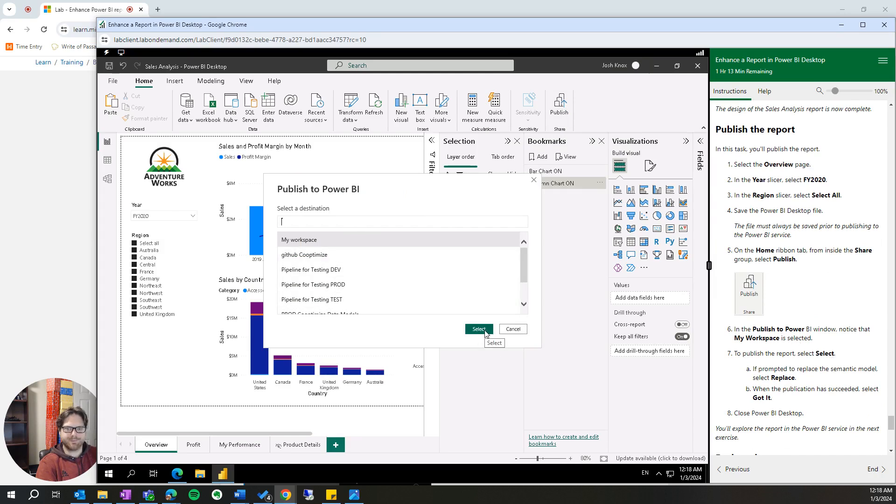
{"action": "left_click", "coordinate": [479, 329]}
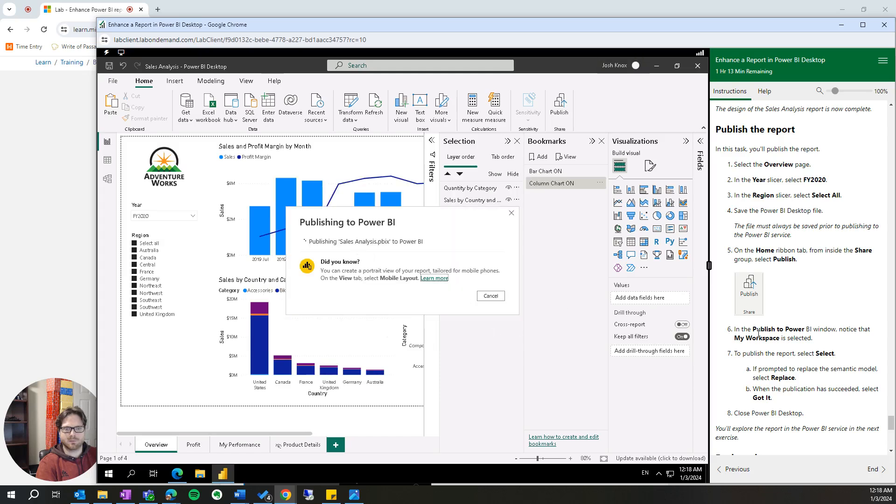
{"action": "scroll", "coordinate": [758, 331], "scroll_direction": "down", "scroll_amount": 4}
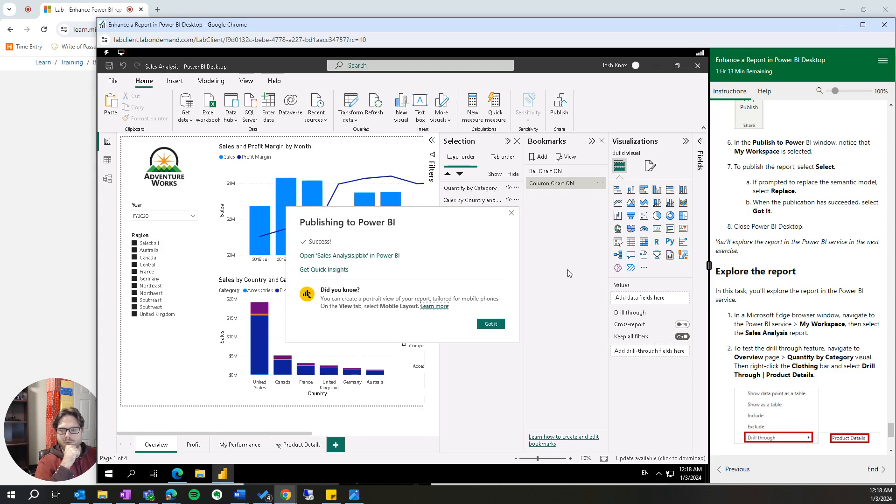
{"action": "left_click", "coordinate": [490, 324]}
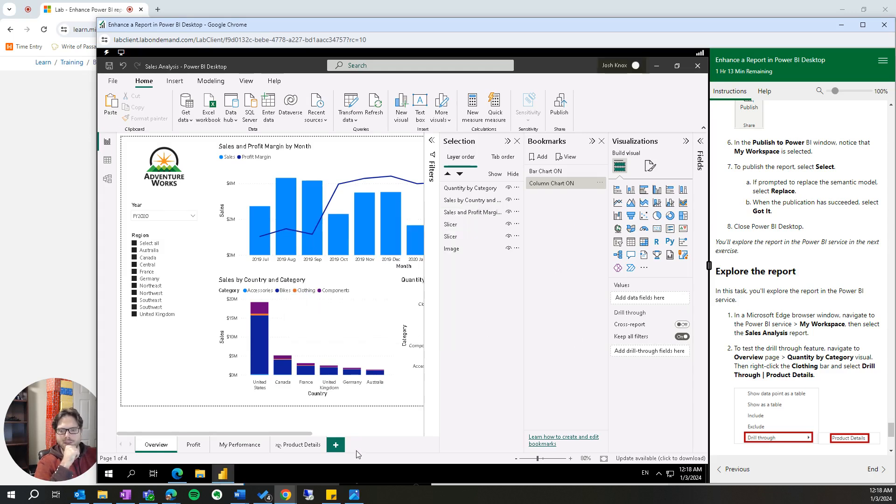
- Switch to Microsoft Edge, open the Sales Analysis report from My workspace, and set its Overview page's Year slicer to FY2019
{"action": "left_click", "coordinate": [177, 474]}
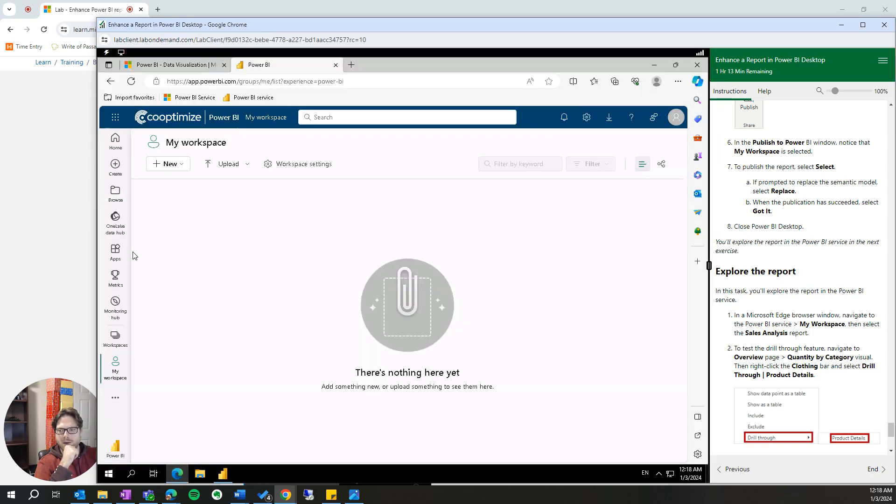
{"action": "left_click", "coordinate": [117, 357]}
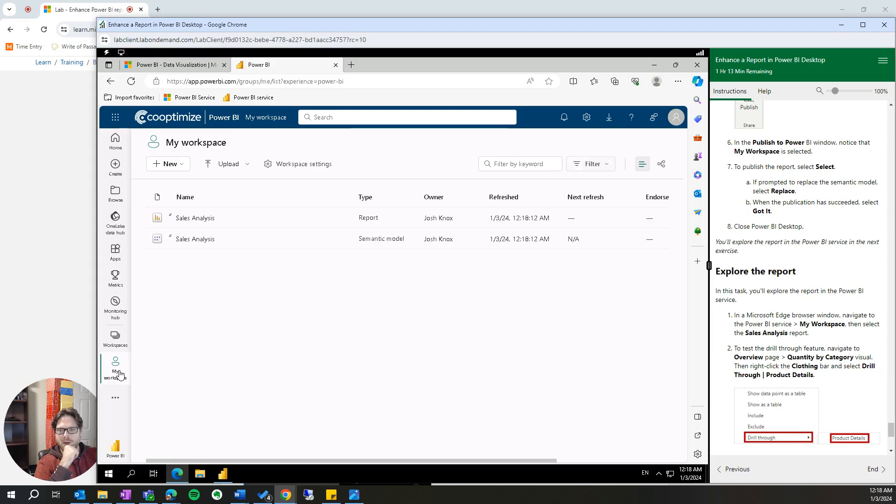
{"action": "left_click", "coordinate": [200, 218]}
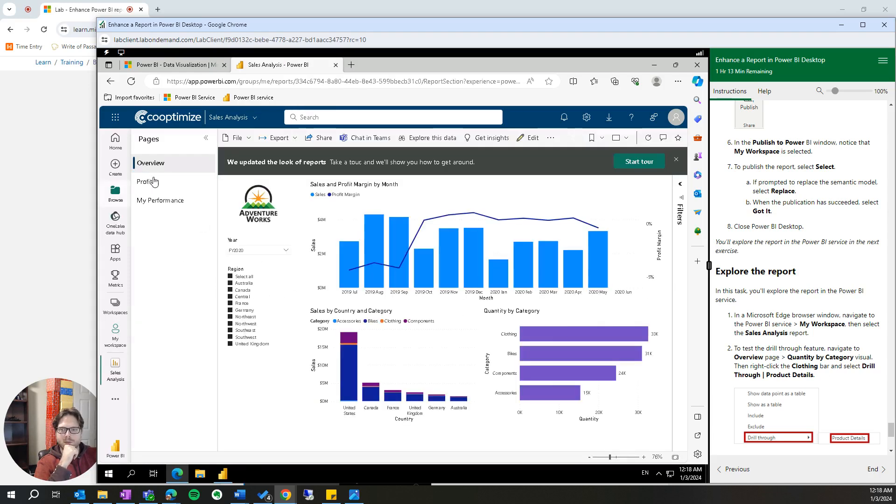
{"action": "left_click", "coordinate": [236, 249]}
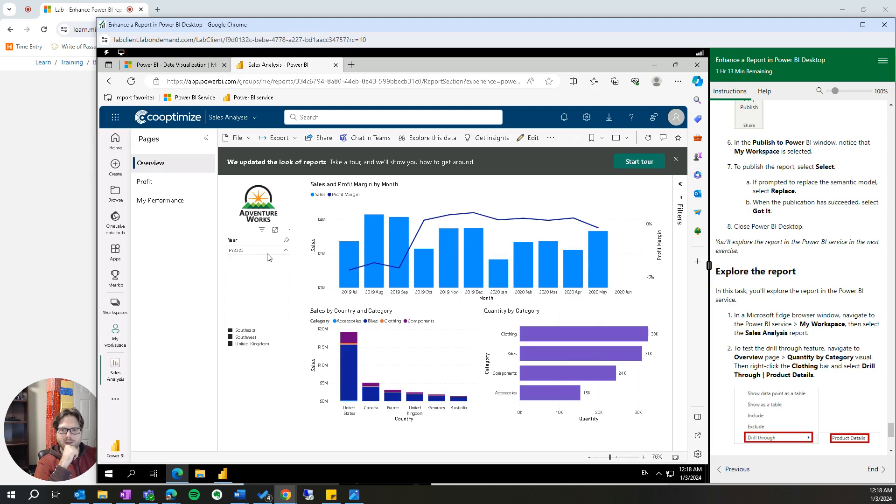
{"action": "left_click", "coordinate": [234, 266]}
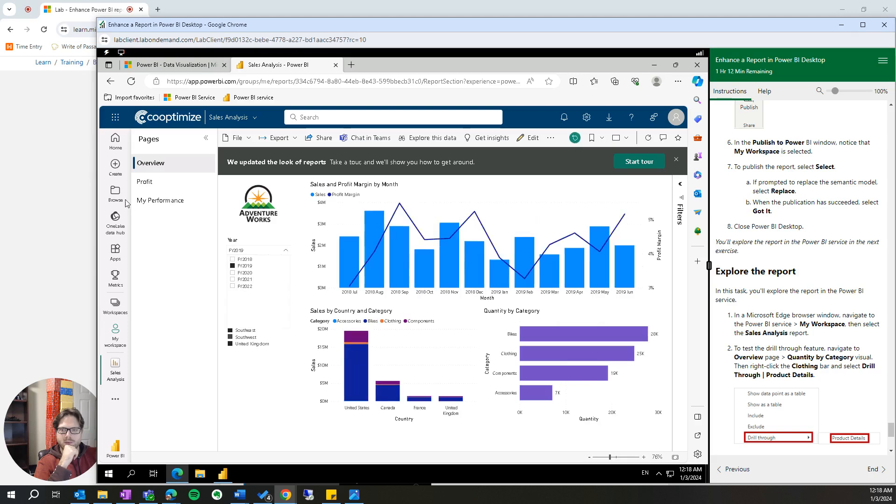
- Open the My Performance page and test its Bar Chart button, then its Column Chart button
{"action": "left_click", "coordinate": [162, 202]}
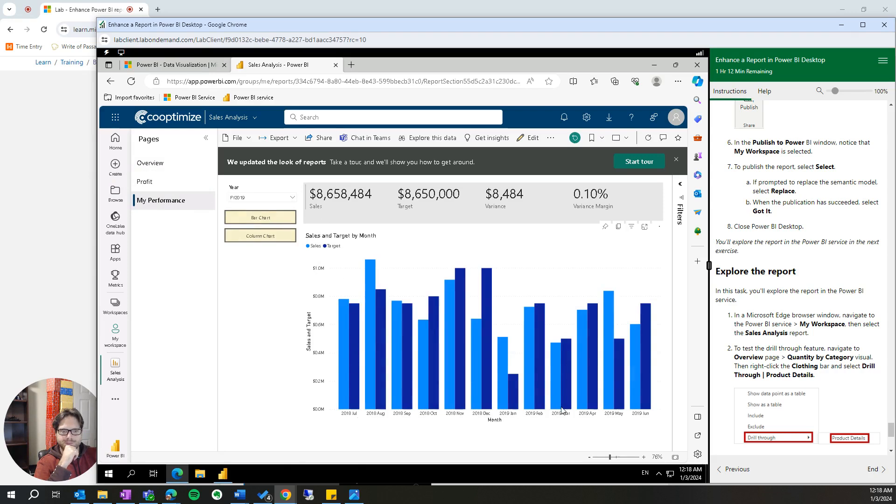
{"action": "left_click", "coordinate": [260, 220]}
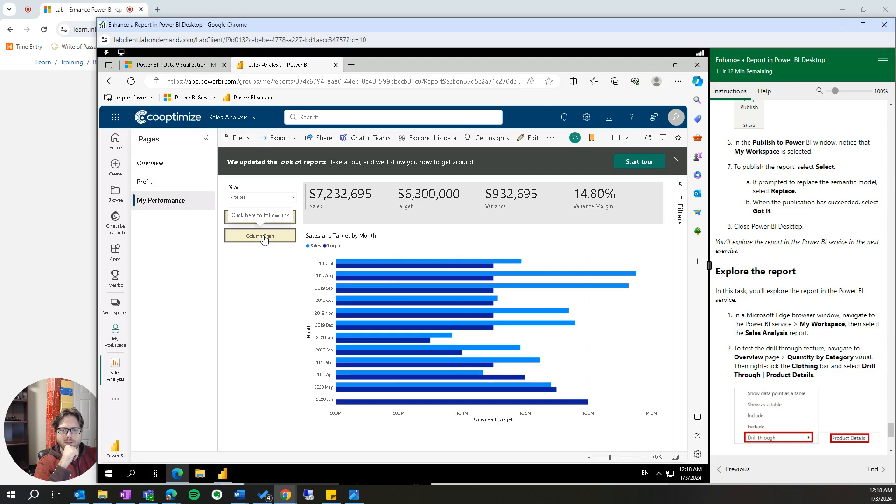
{"action": "left_click", "coordinate": [265, 237]}
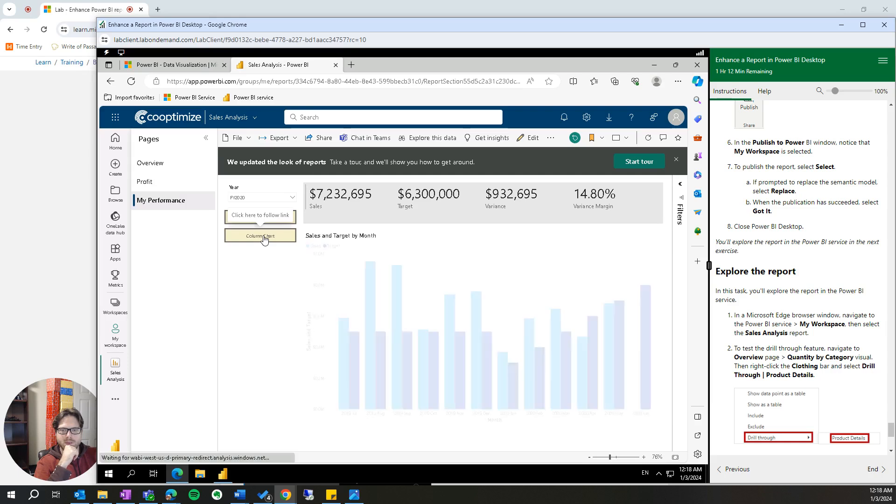
- Filter the Profit page's Region slicer to Canada only
{"action": "left_click", "coordinate": [149, 182]}
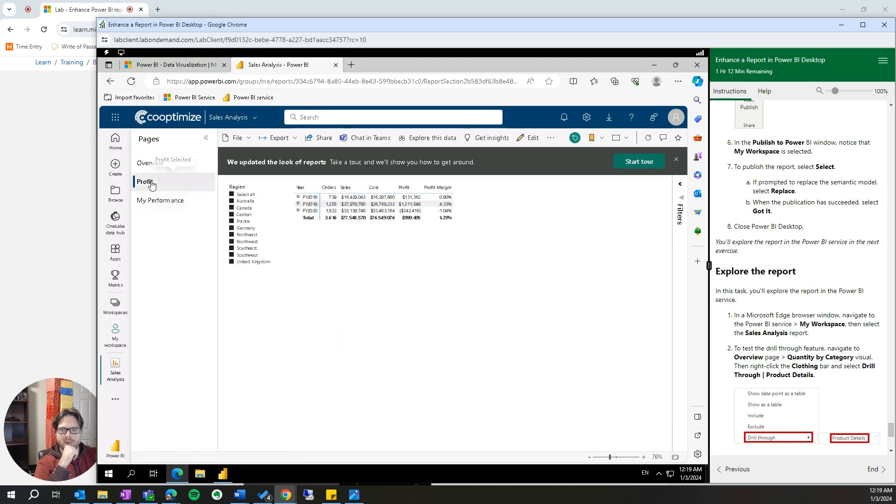
{"action": "left_click", "coordinate": [232, 195]}
{"action": "left_click", "coordinate": [232, 209]}
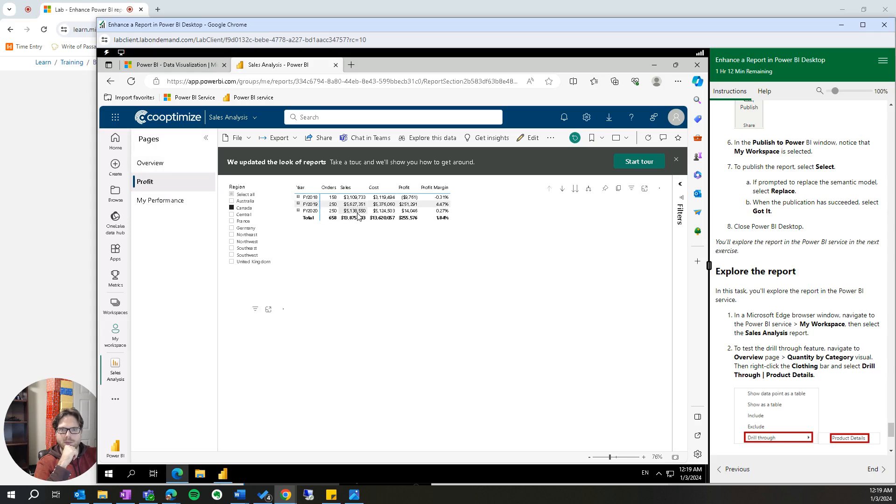
- On the Overview page, select the Bikes bar in Quantity by Category and drill through it to Product Details
{"action": "left_click", "coordinate": [170, 168]}
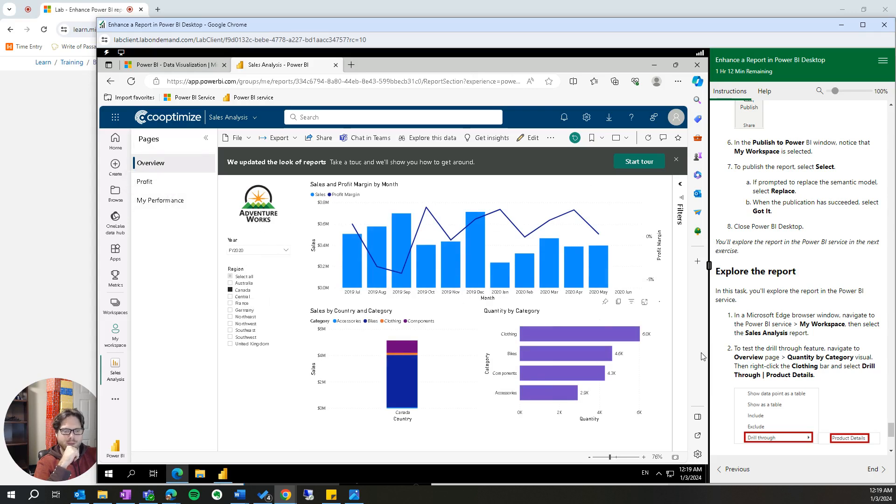
{"action": "scroll", "coordinate": [800, 273], "scroll_direction": "down", "scroll_amount": 2}
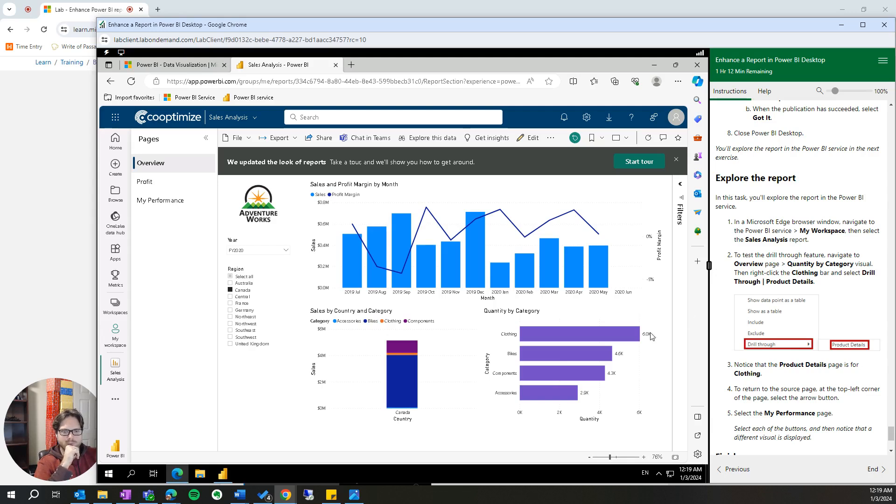
{"action": "left_click", "coordinate": [549, 352]}
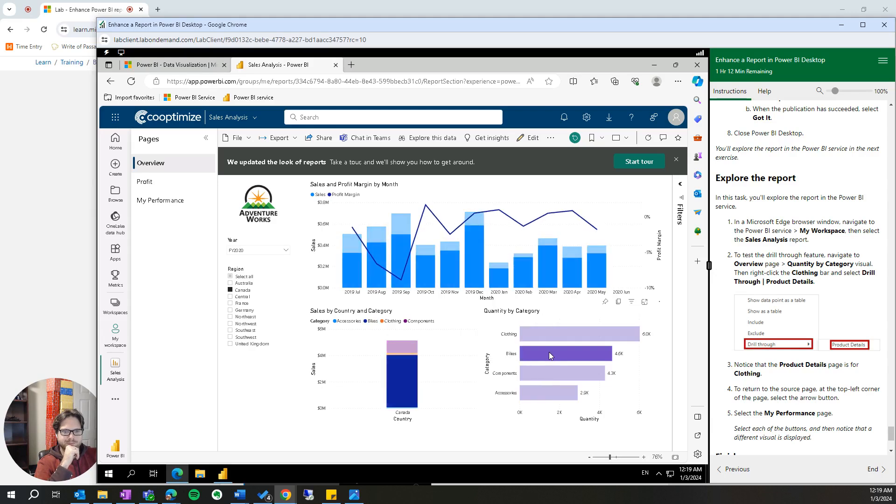
{"action": "mouse_move", "coordinate": [549, 330]}
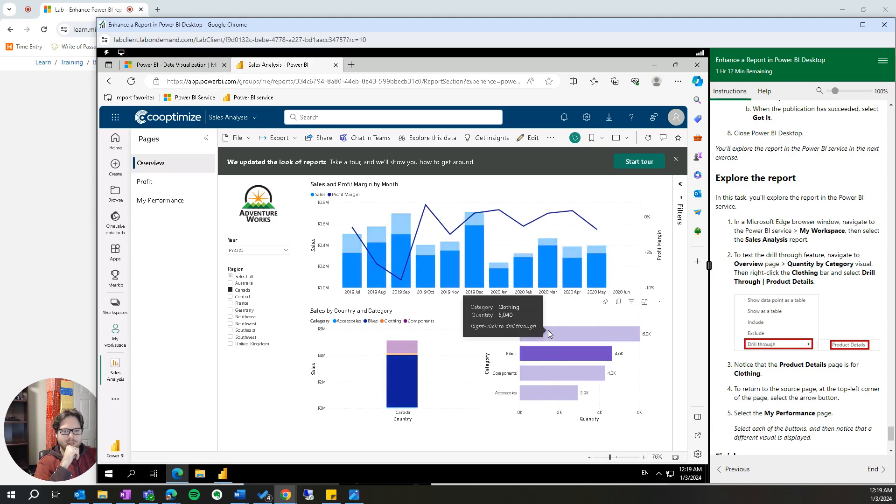
{"action": "mouse_move", "coordinate": [396, 391]}
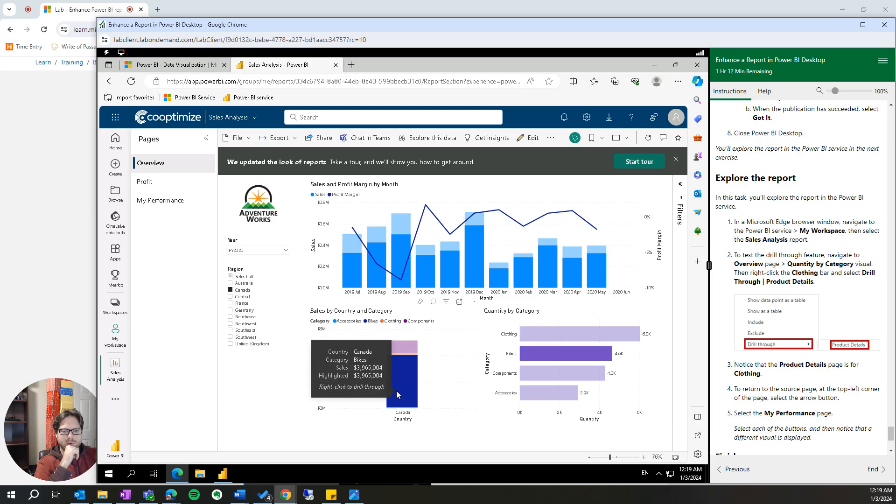
{"action": "mouse_move", "coordinate": [403, 272]}
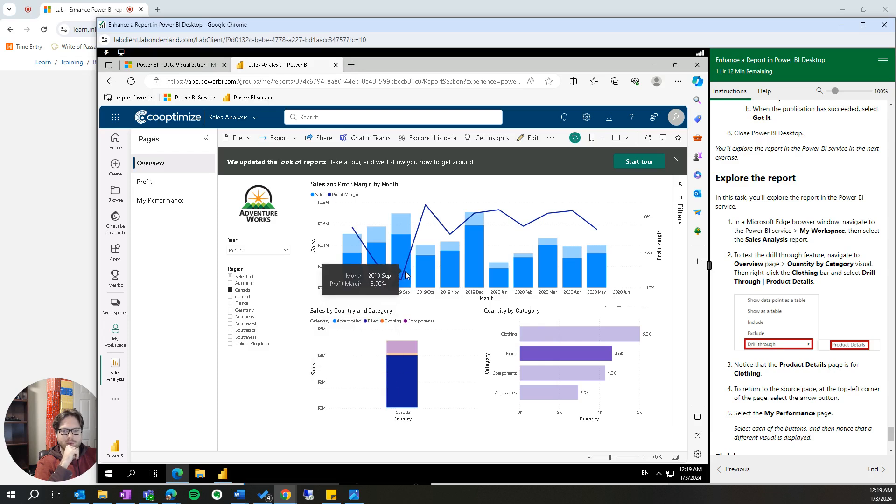
{"action": "right_click", "coordinate": [561, 352]}
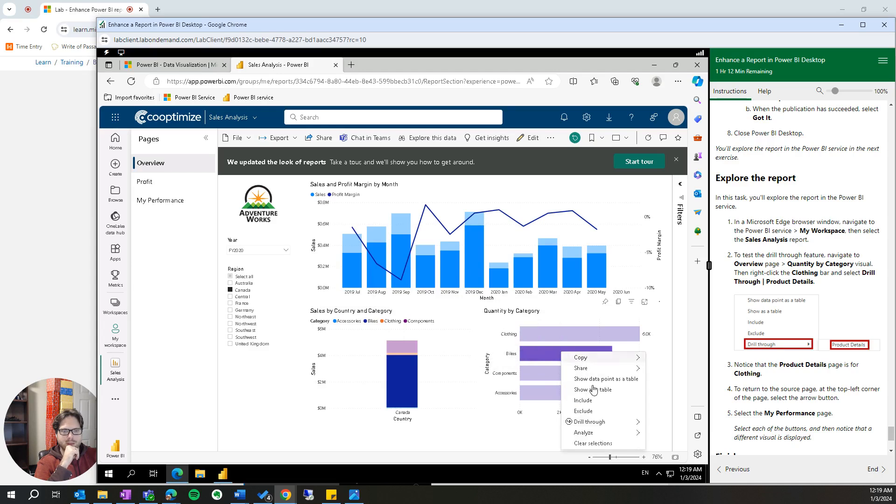
{"action": "mouse_move", "coordinate": [600, 423]}
{"action": "left_click", "coordinate": [535, 425]}
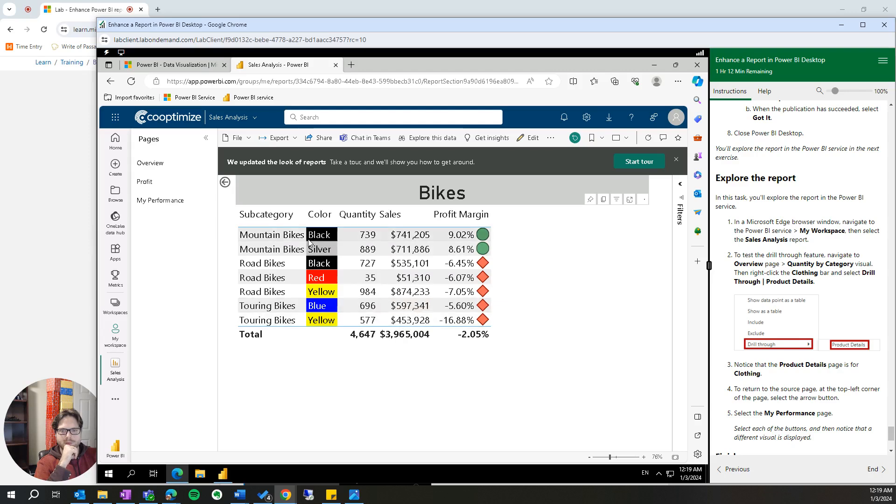
- Return to the Overview page and drill through from the Clothing bar in Quantity by Category to Product Details
{"action": "left_click", "coordinate": [225, 183]}
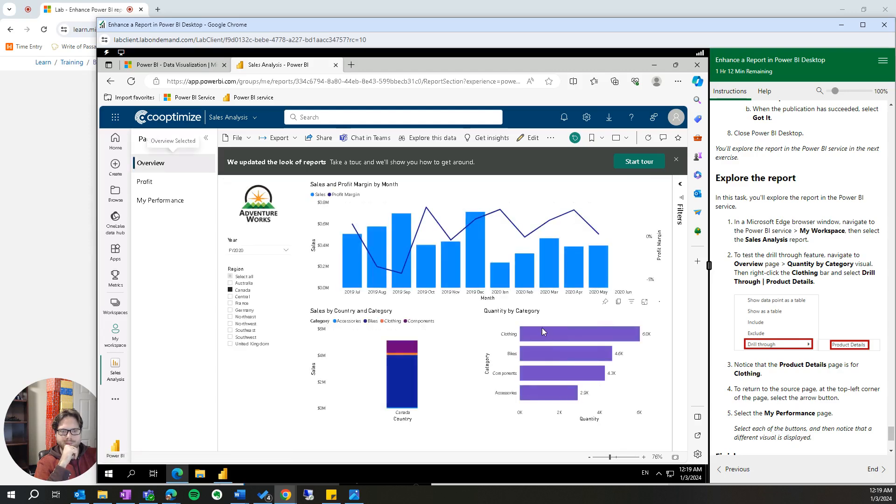
{"action": "right_click", "coordinate": [547, 334]}
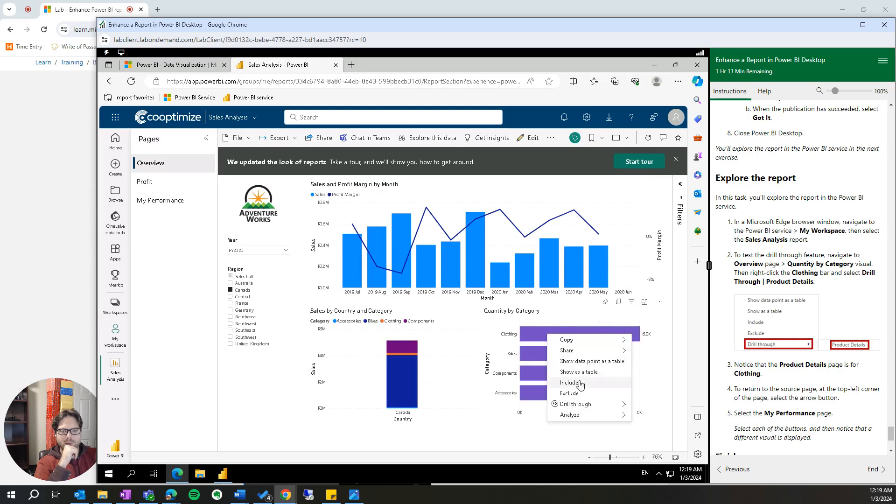
{"action": "mouse_move", "coordinate": [583, 407]}
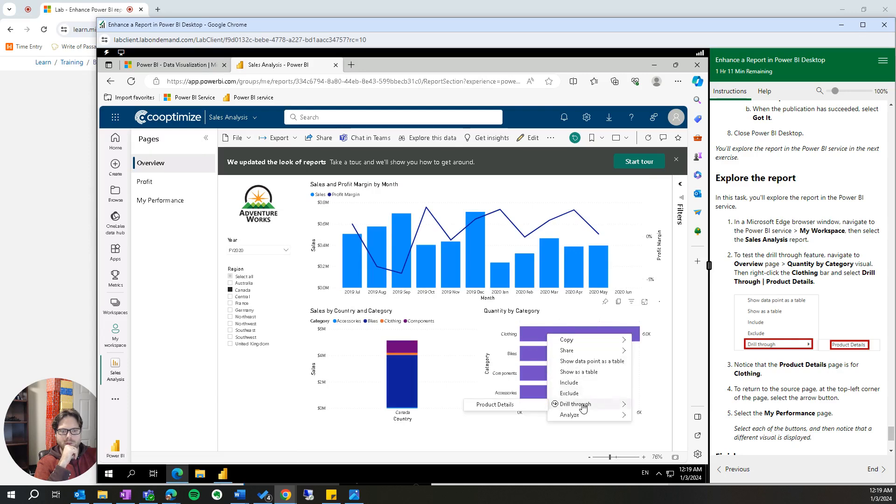
{"action": "left_click", "coordinate": [519, 408]}
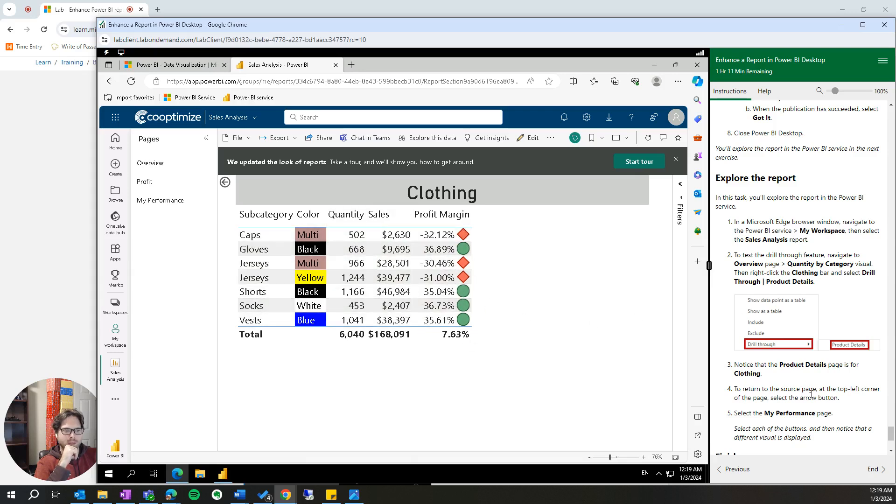
- Read the lab's Finish up instructions and return to My workspace
{"action": "scroll", "coordinate": [729, 353], "scroll_direction": "down", "scroll_amount": 3}
{"action": "left_click_drag", "start_coordinate": [732, 354], "coordinate": [843, 363]}
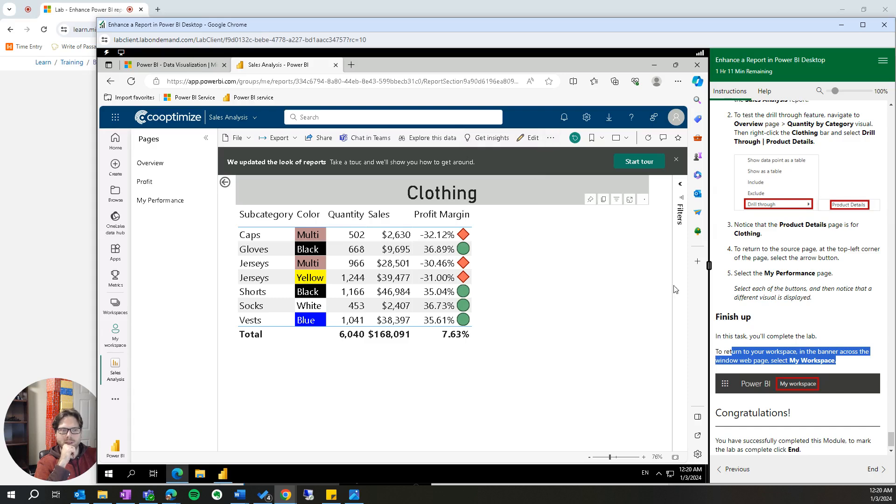
{"action": "scroll", "coordinate": [816, 373], "scroll_direction": "down", "scroll_amount": 1}
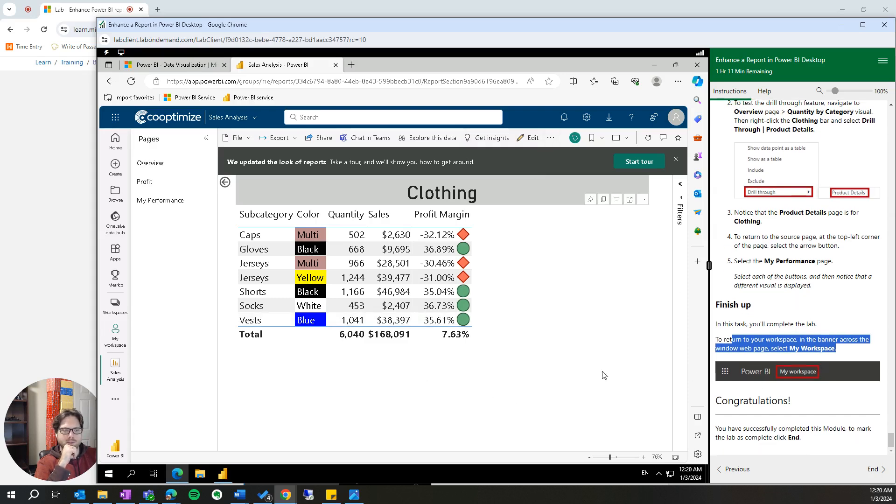
{"action": "left_click", "coordinate": [114, 341]}
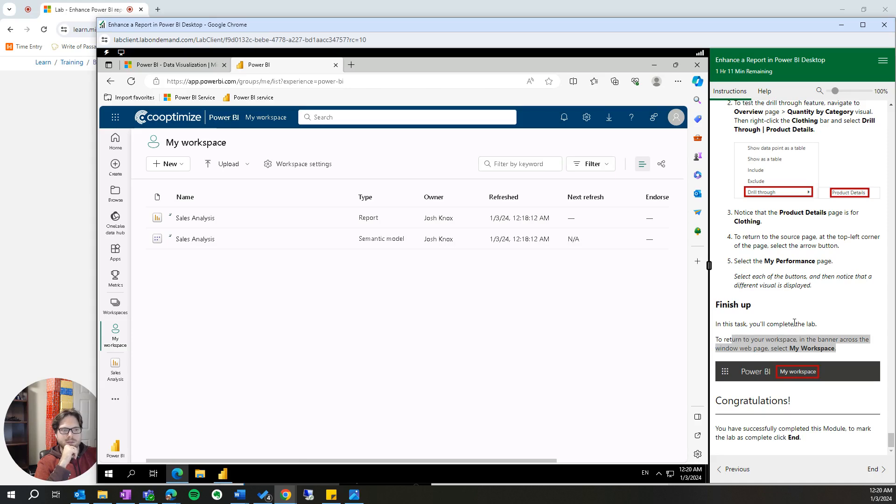
- Review the lab instructions from the drill through, conditional formatting and bookmark tasks down to the Finish up section
{"action": "scroll", "coordinate": [800, 321], "scroll_direction": "up", "scroll_amount": 15}
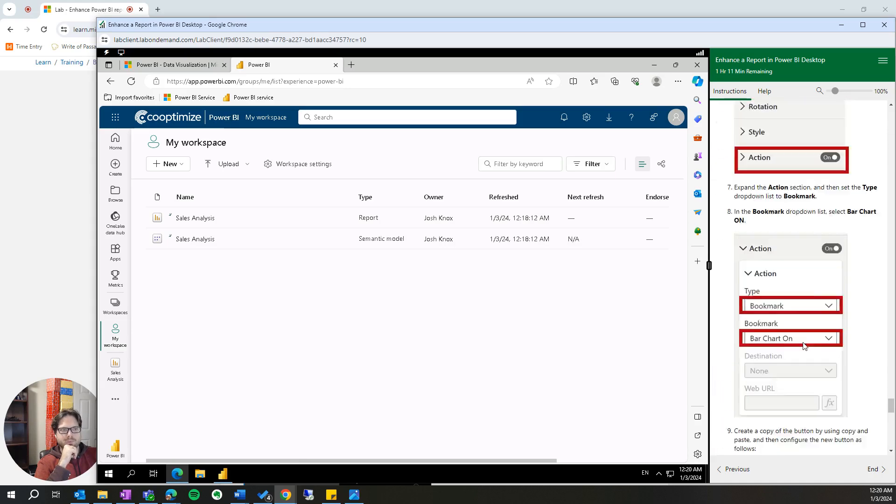
{"action": "scroll", "coordinate": [800, 345], "scroll_direction": "up", "scroll_amount": 15}
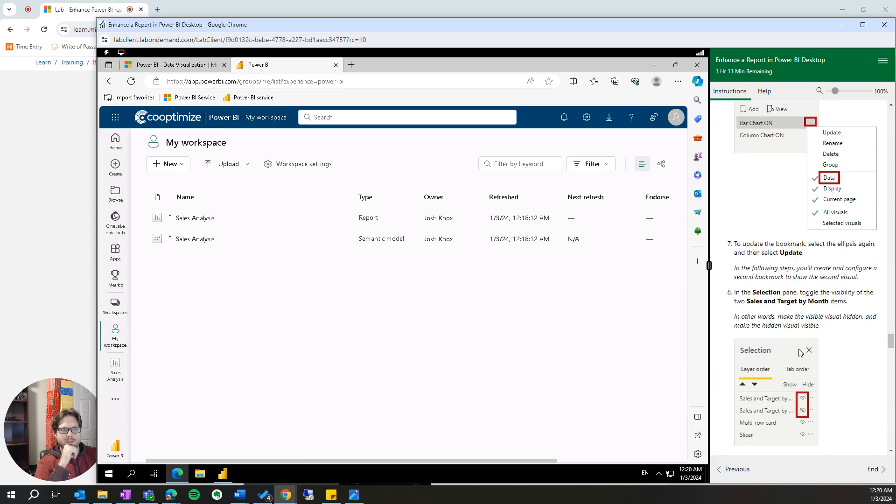
{"action": "scroll", "coordinate": [797, 335], "scroll_direction": "up", "scroll_amount": 6}
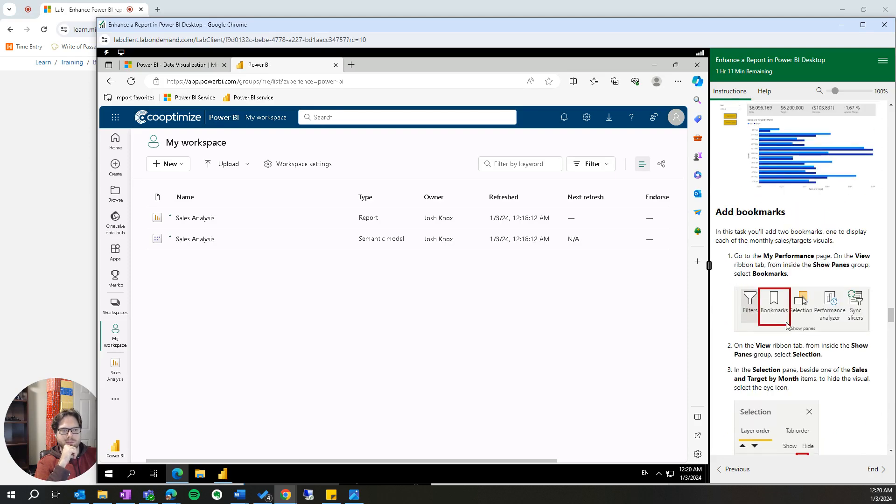
{"action": "scroll", "coordinate": [794, 252], "scroll_direction": "up", "scroll_amount": 6}
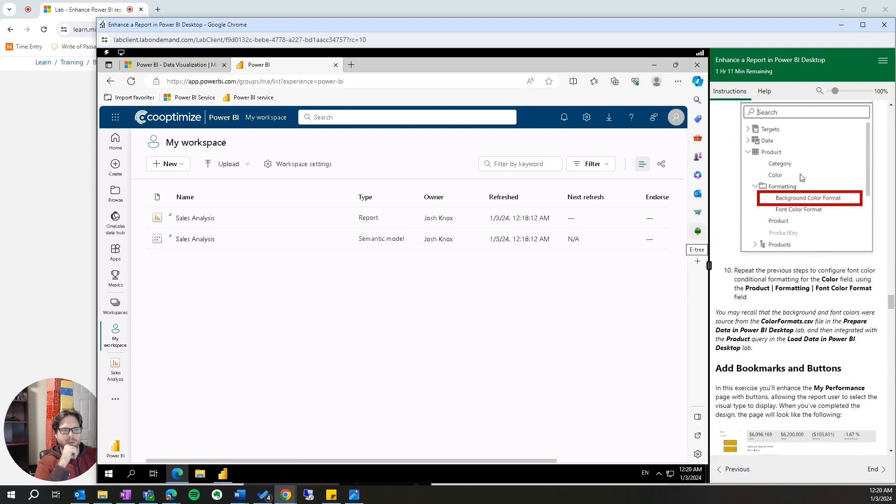
{"action": "scroll", "coordinate": [798, 248], "scroll_direction": "up", "scroll_amount": 20}
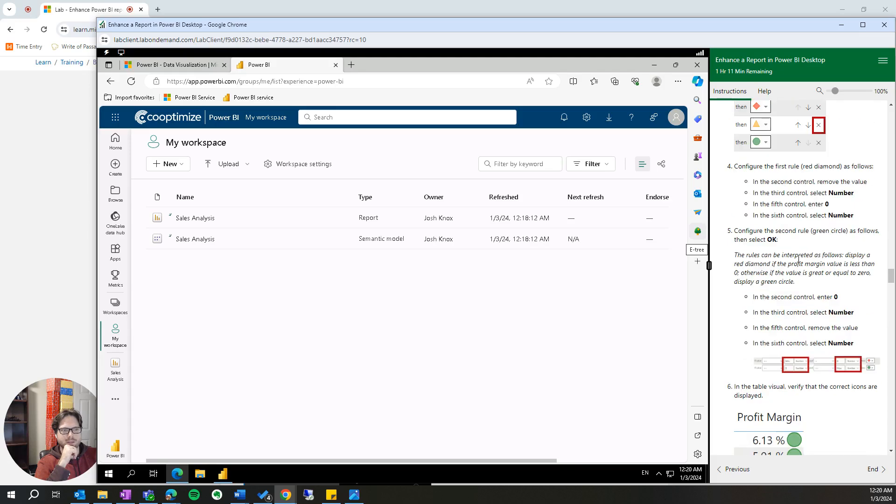
{"action": "left_click_drag", "start_coordinate": [891, 114], "coordinate": [891, 185]}
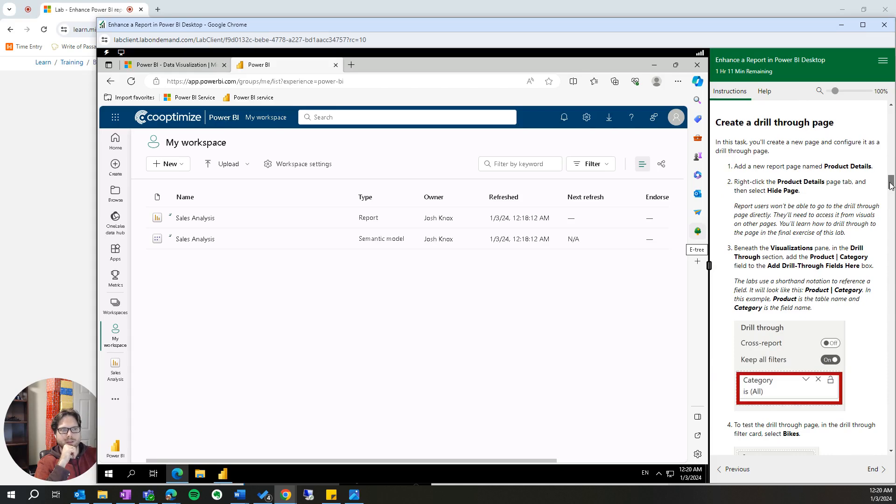
{"action": "left_click_drag", "start_coordinate": [890, 185], "coordinate": [890, 444]}
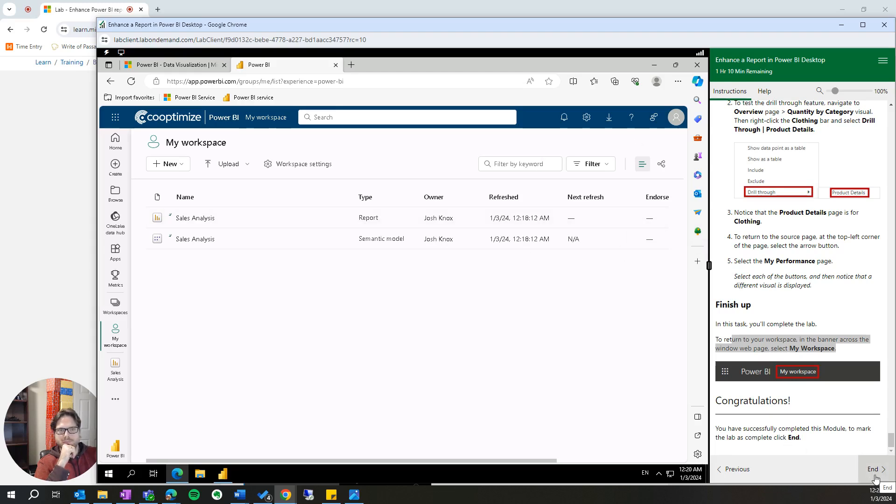
- End the lab, mark it as complete, and close the lab window
{"action": "left_click", "coordinate": [874, 470]}
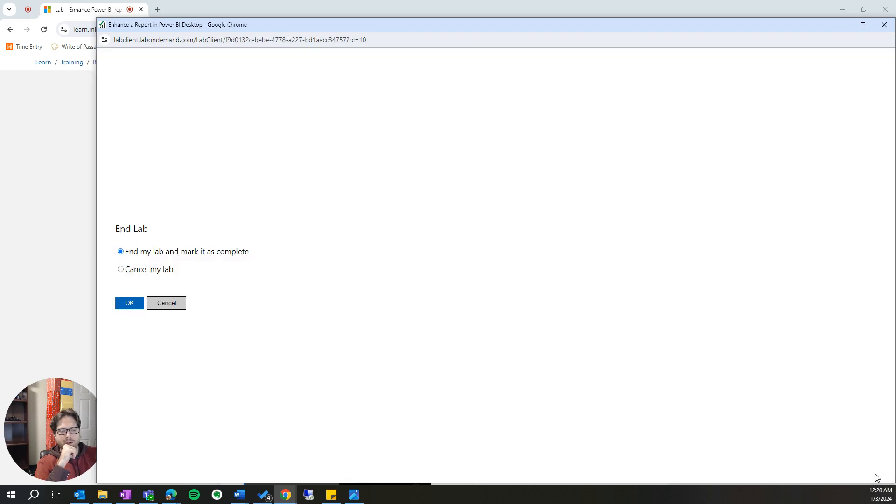
{"action": "left_click", "coordinate": [132, 304]}
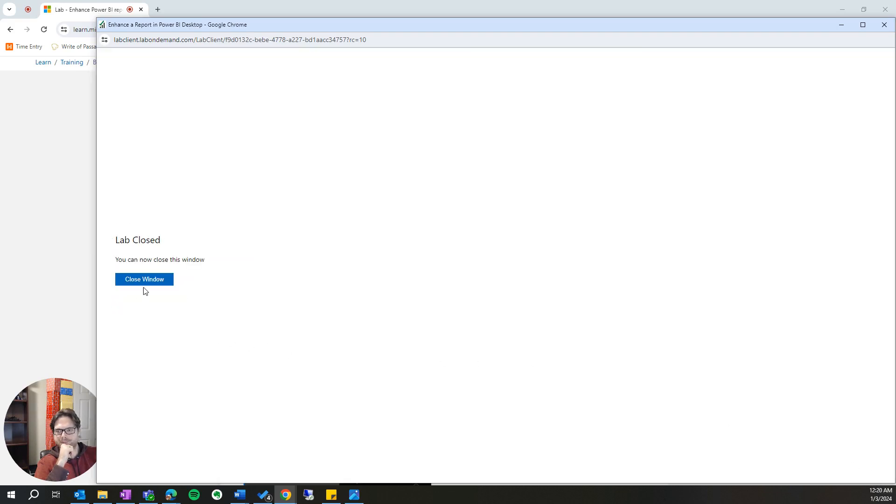
{"action": "left_click", "coordinate": [149, 281]}
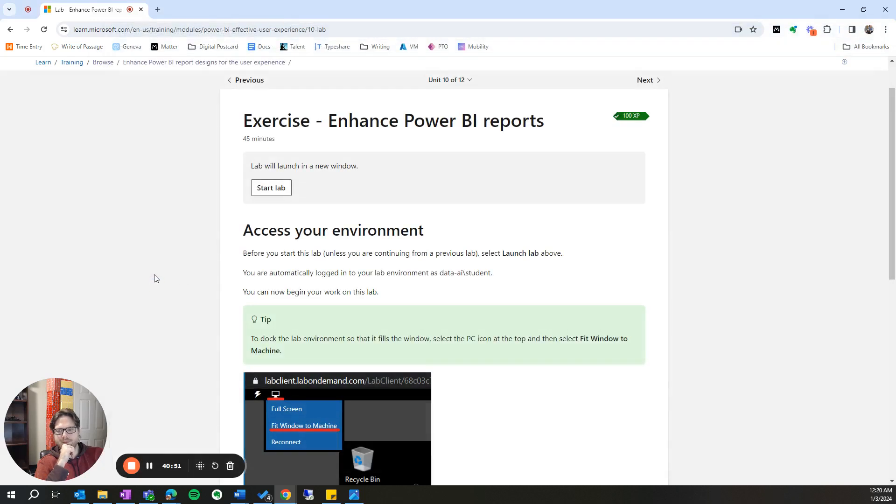